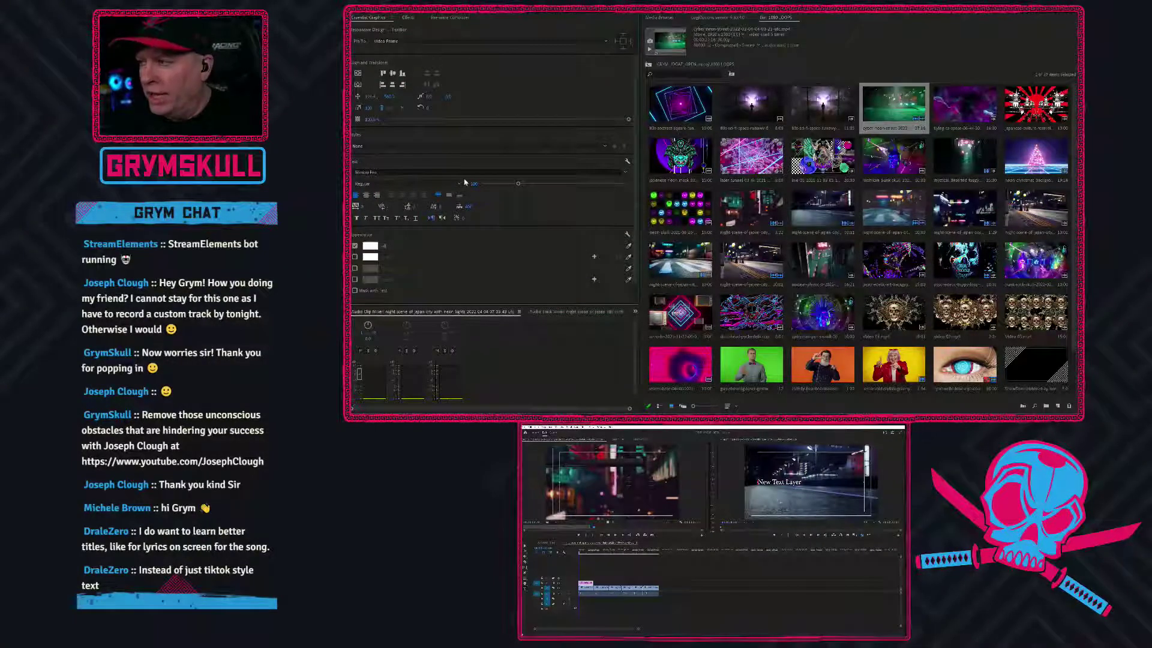
Try to apply the Sans font found by searching for "Nik" to the New Text Layer title
{"action": "left_click", "coordinate": [625, 173]}
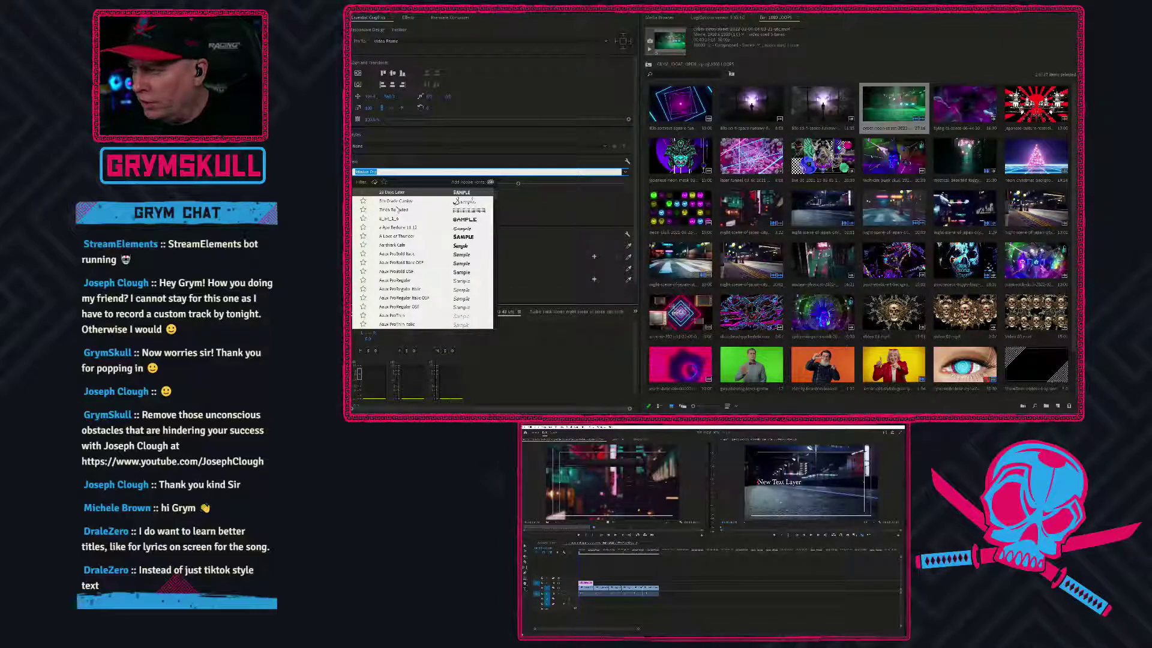
{"action": "left_click", "coordinate": [394, 172]}
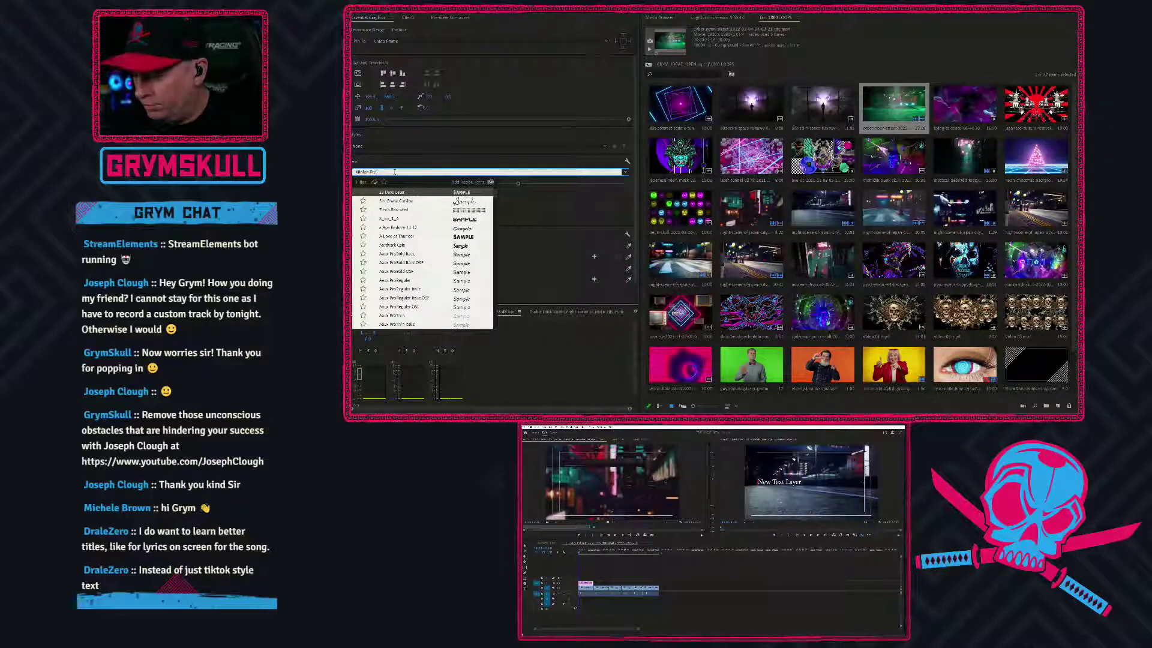
{"action": "key", "text": "ctrl+a"}
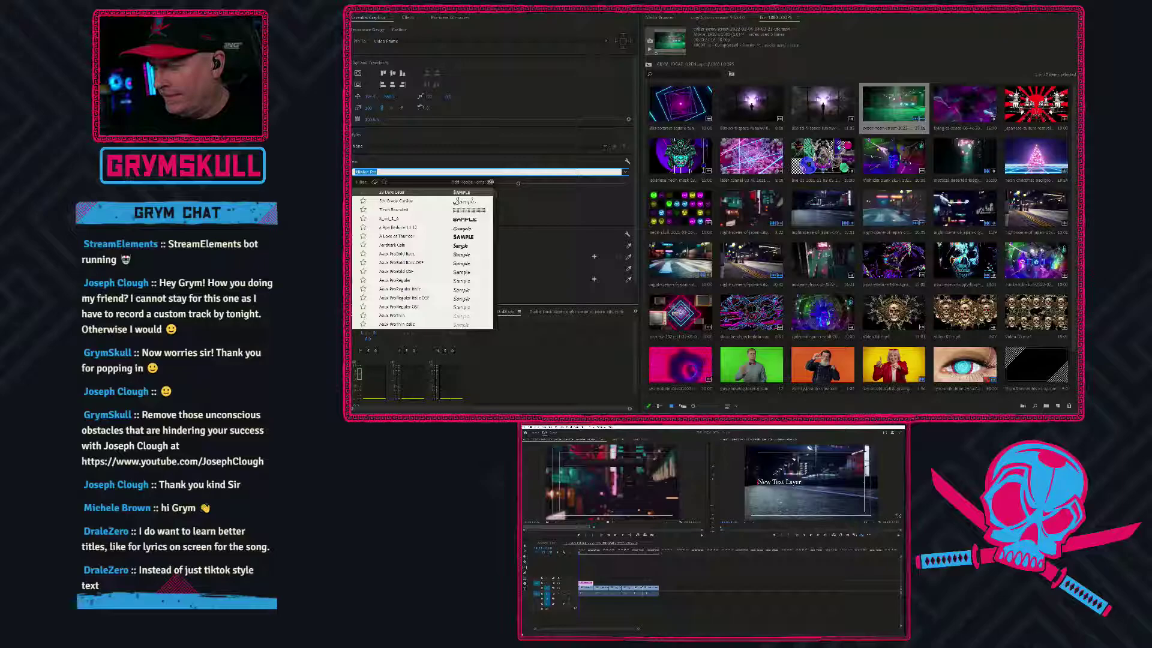
{"action": "type", "text": "Nik"}
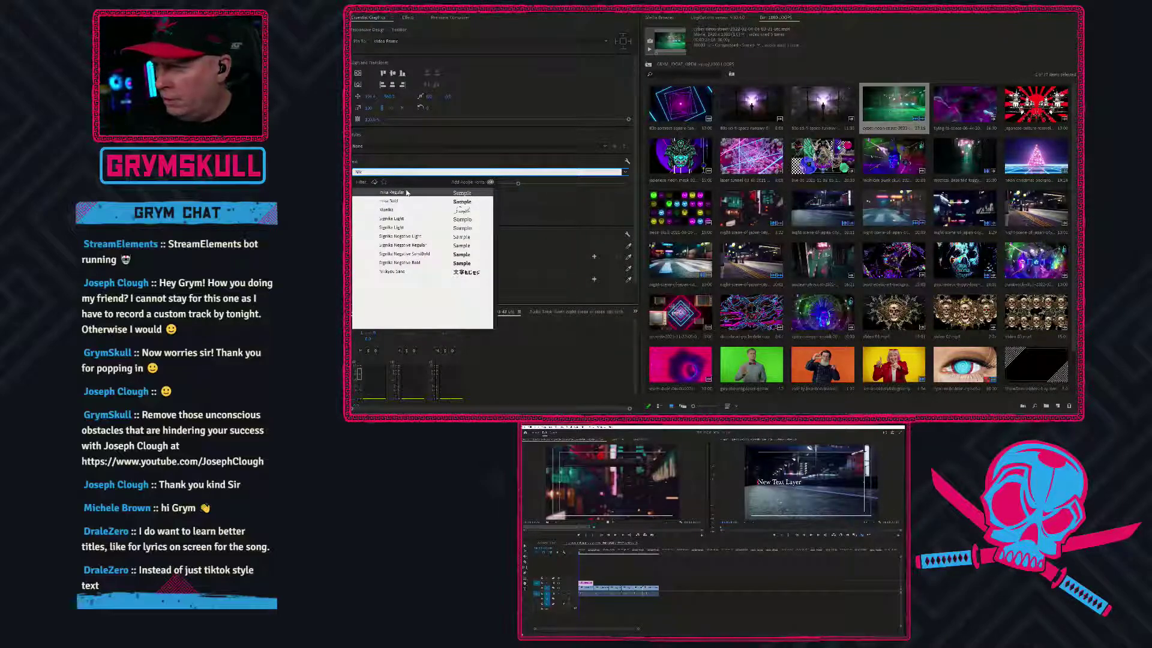
{"action": "left_click", "coordinate": [393, 273]}
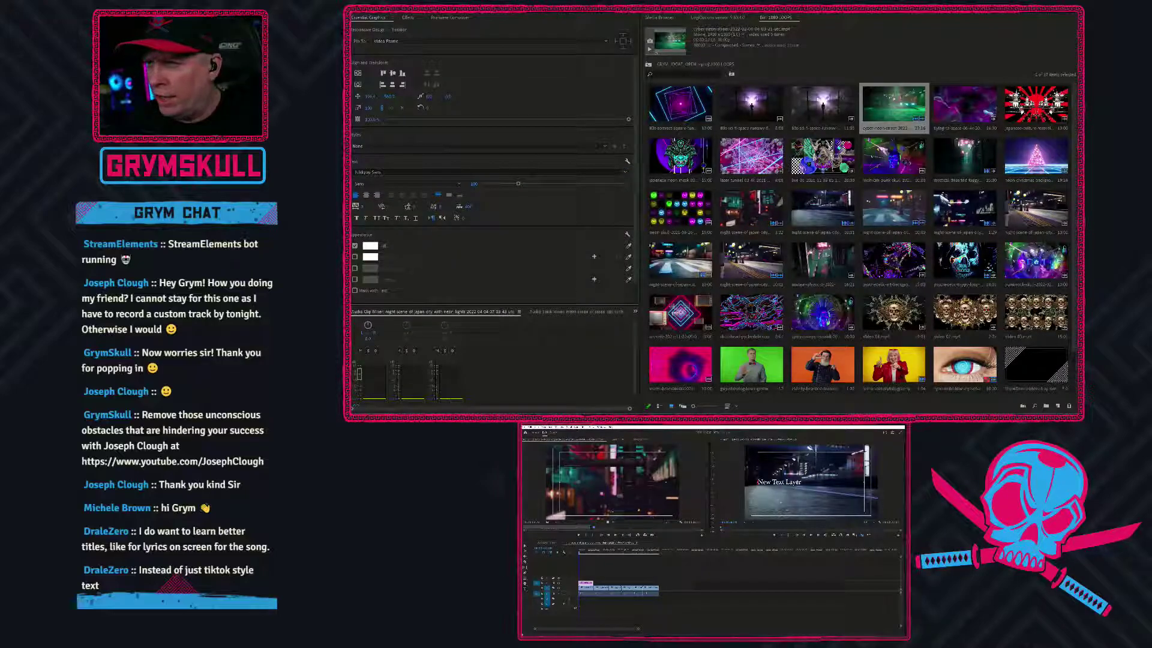
Select all the text of the New Text Layer title and apply the Sans font found by searching for "Nik"
{"action": "triple_click", "coordinate": [794, 481]}
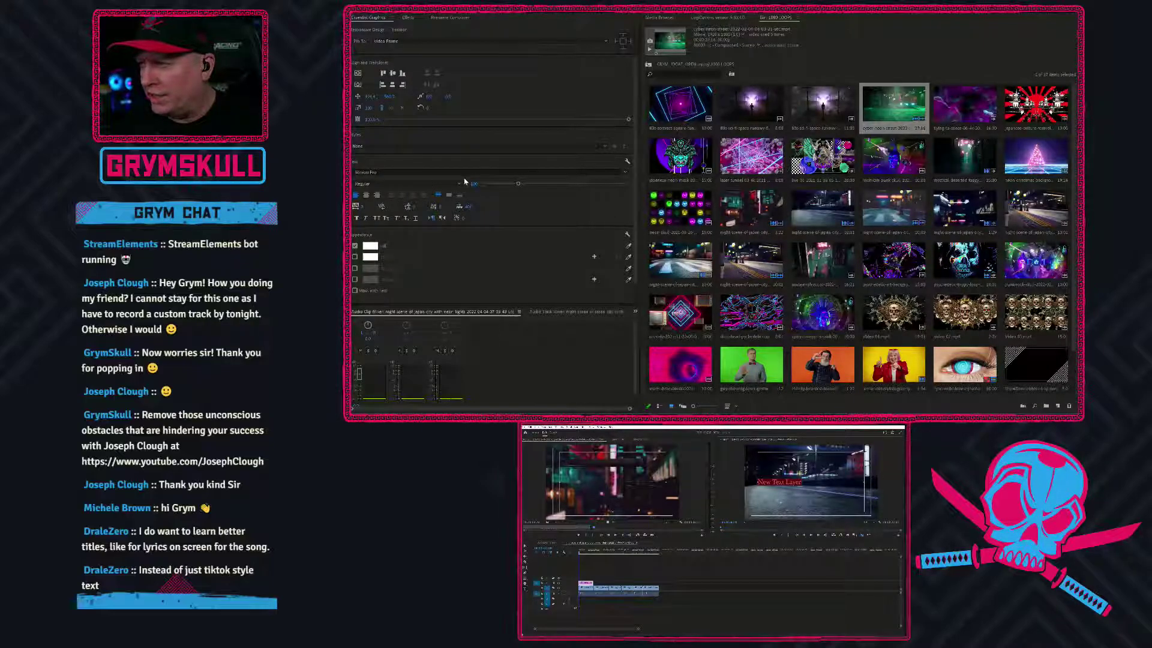
{"action": "left_click", "coordinate": [615, 172]}
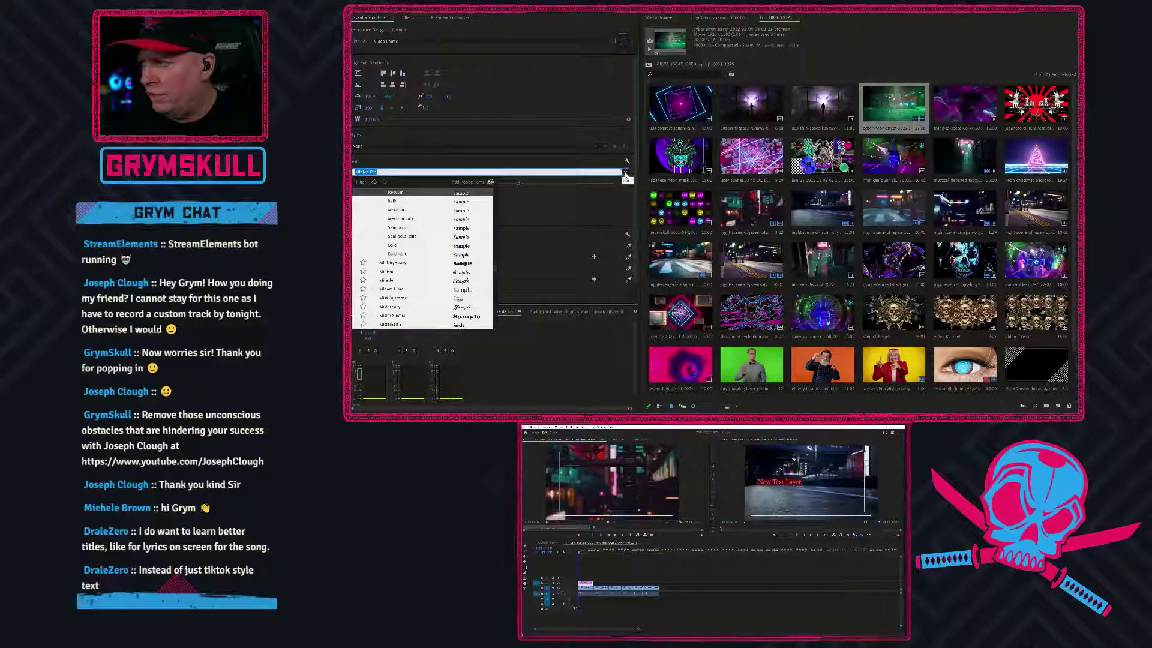
{"action": "type", "text": "Nik"}
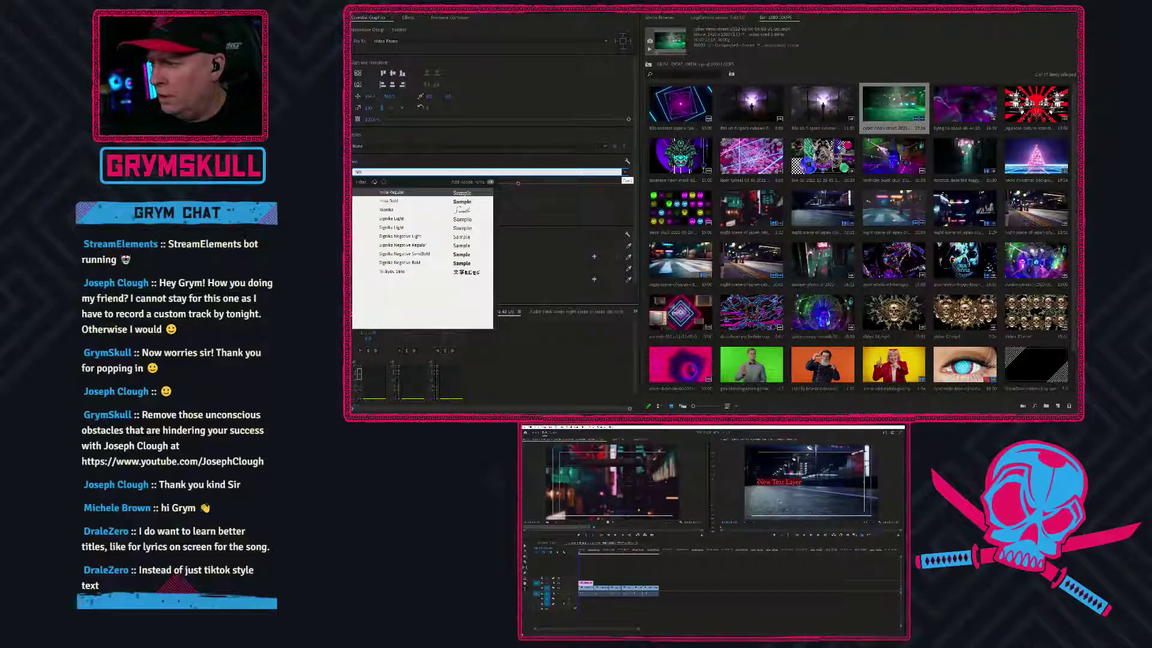
{"action": "left_click", "coordinate": [388, 273]}
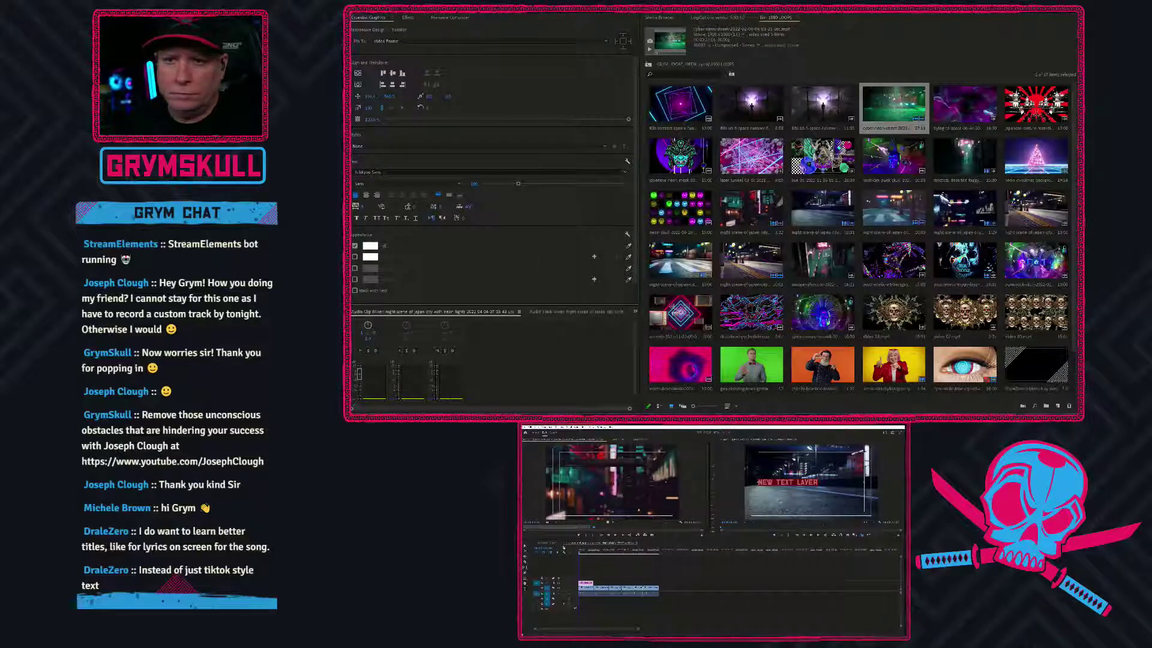
Center the title horizontally in the frame and replace its text with "NOW"
{"action": "left_click", "coordinate": [525, 547]}
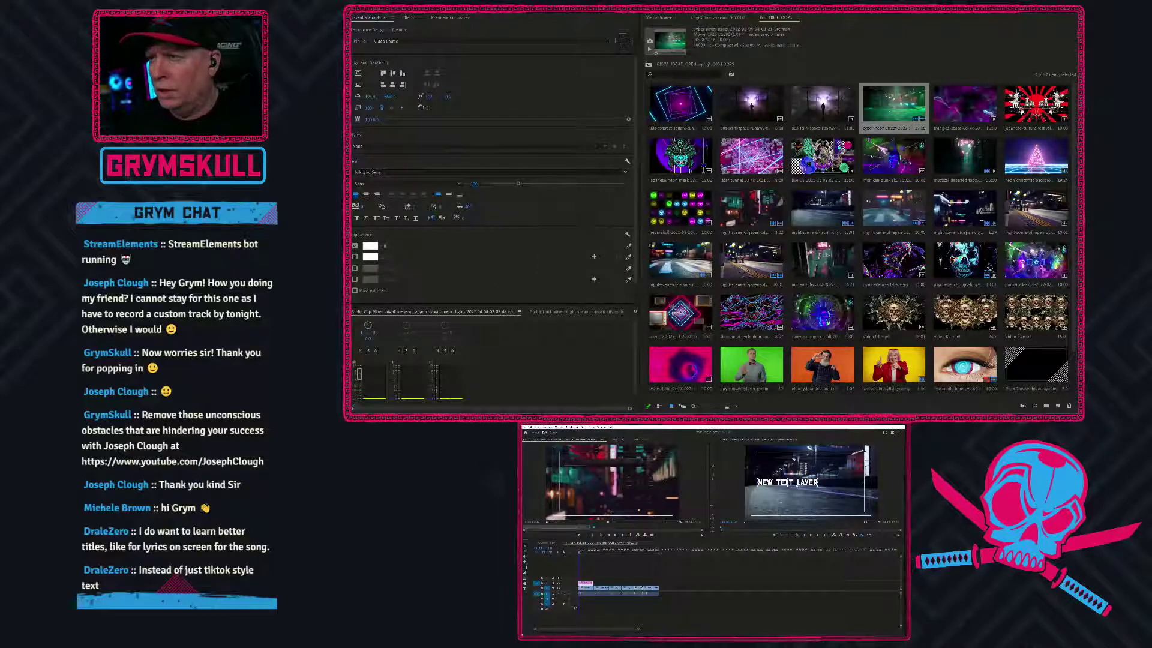
{"action": "left_click", "coordinate": [358, 84]}
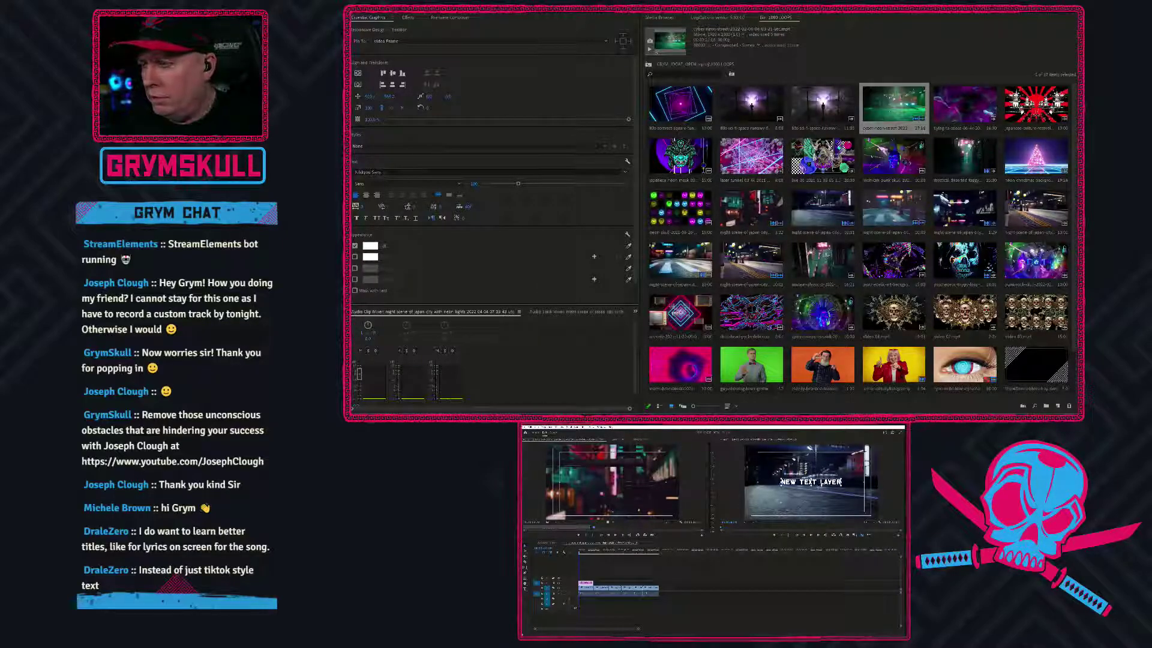
{"action": "double_click", "coordinate": [811, 482]}
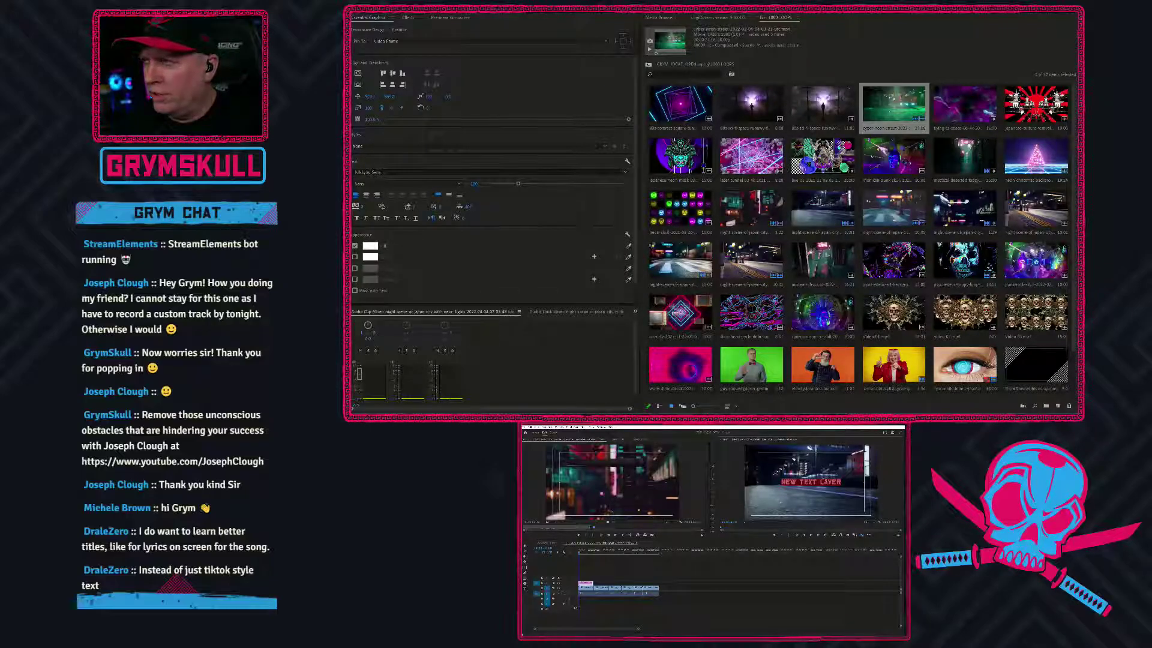
{"action": "left_click", "coordinate": [788, 482]}
{"action": "left_click_drag", "start_coordinate": [782, 482], "coordinate": [853, 479]}
{"action": "type", "text": "NOW"}
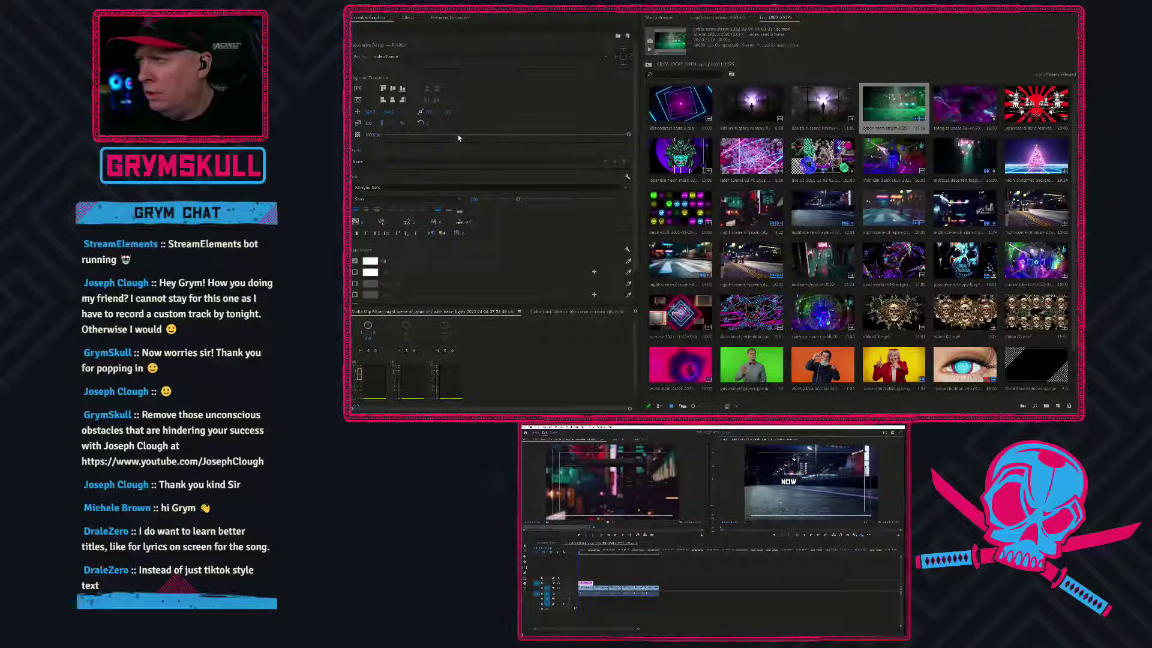
Place a duplicate of the NOW text layer just left of the original, and change the original's text to "IS"
{"action": "left_click", "coordinate": [408, 58]}
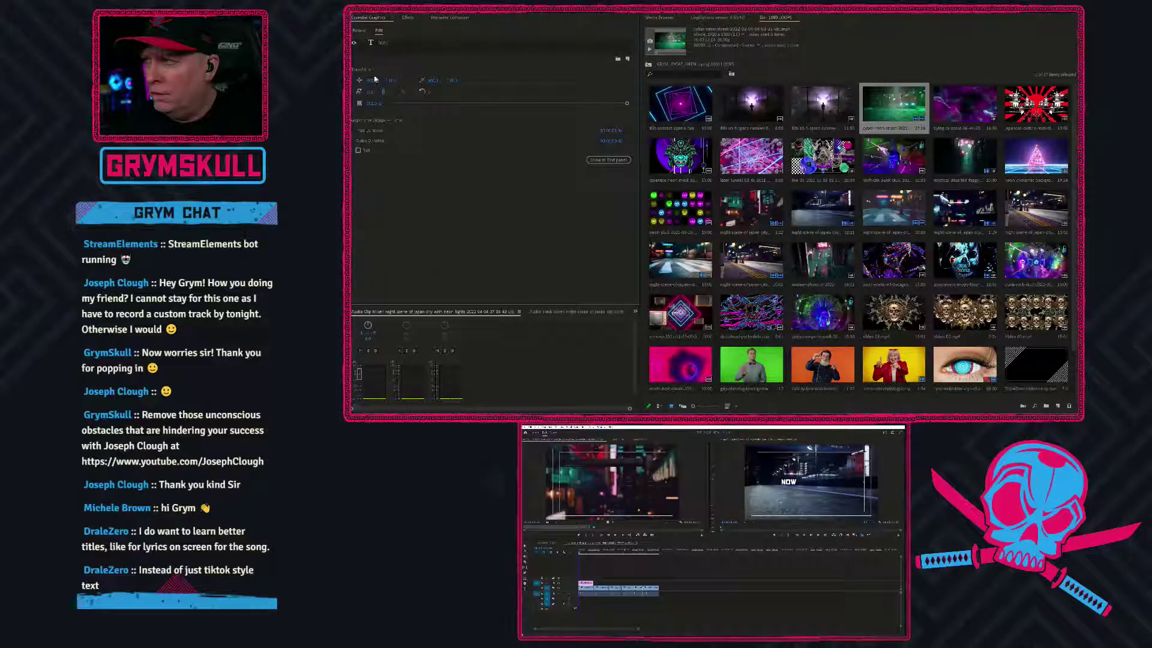
{"action": "left_click", "coordinate": [382, 44]}
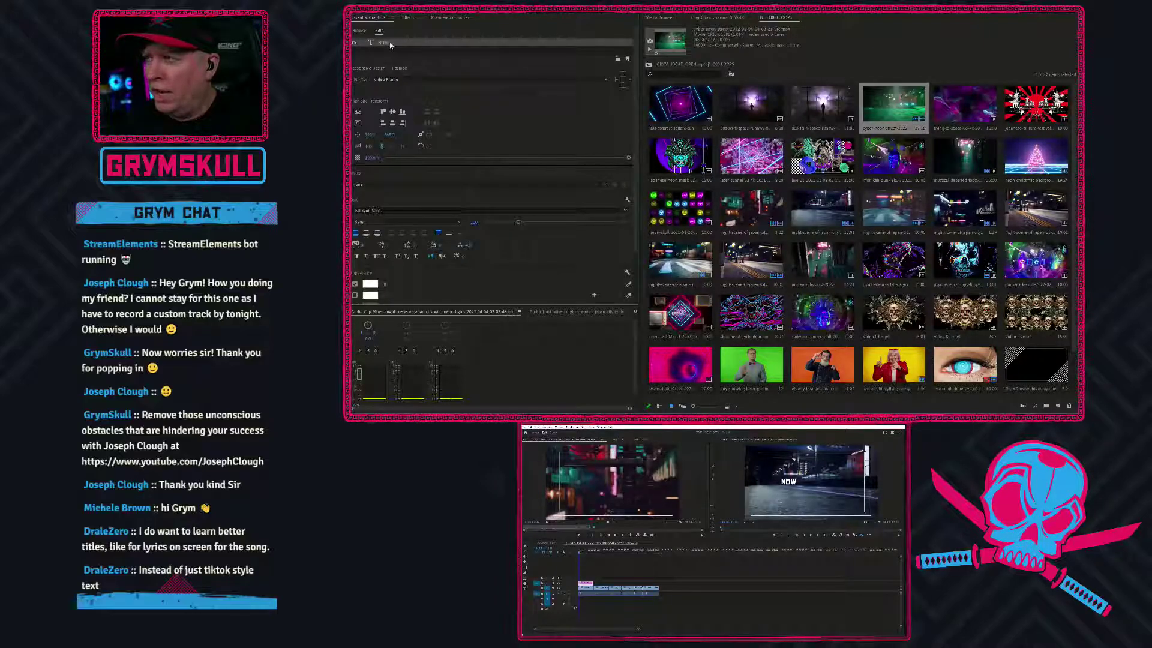
{"action": "right_click", "coordinate": [389, 46]}
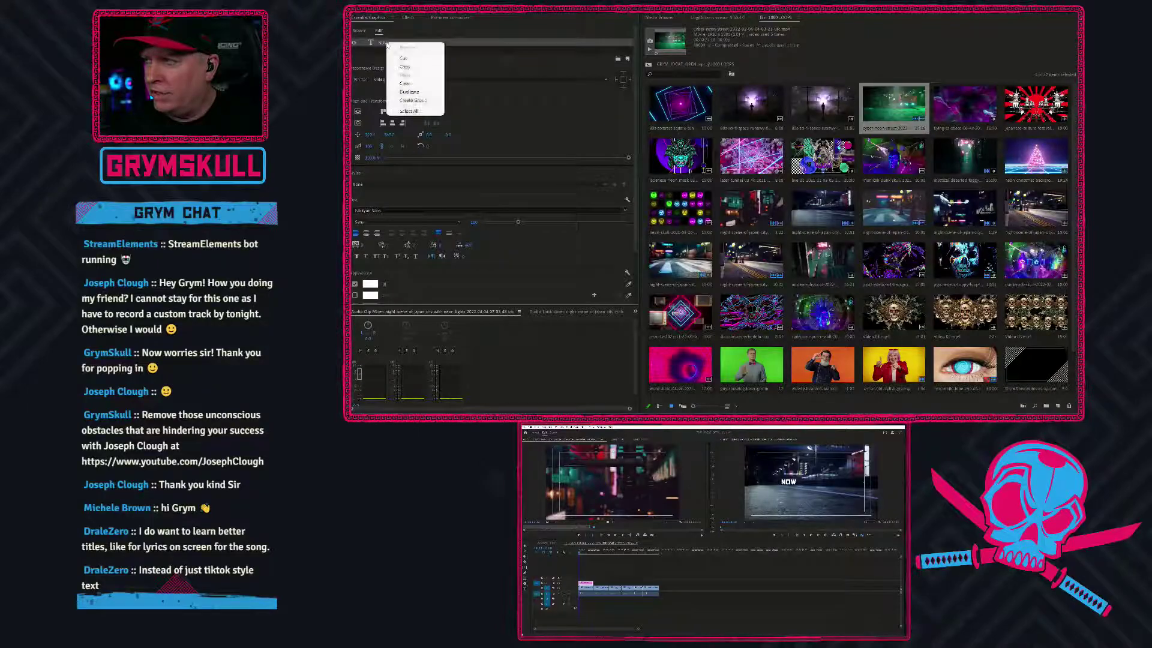
{"action": "left_click", "coordinate": [409, 92]}
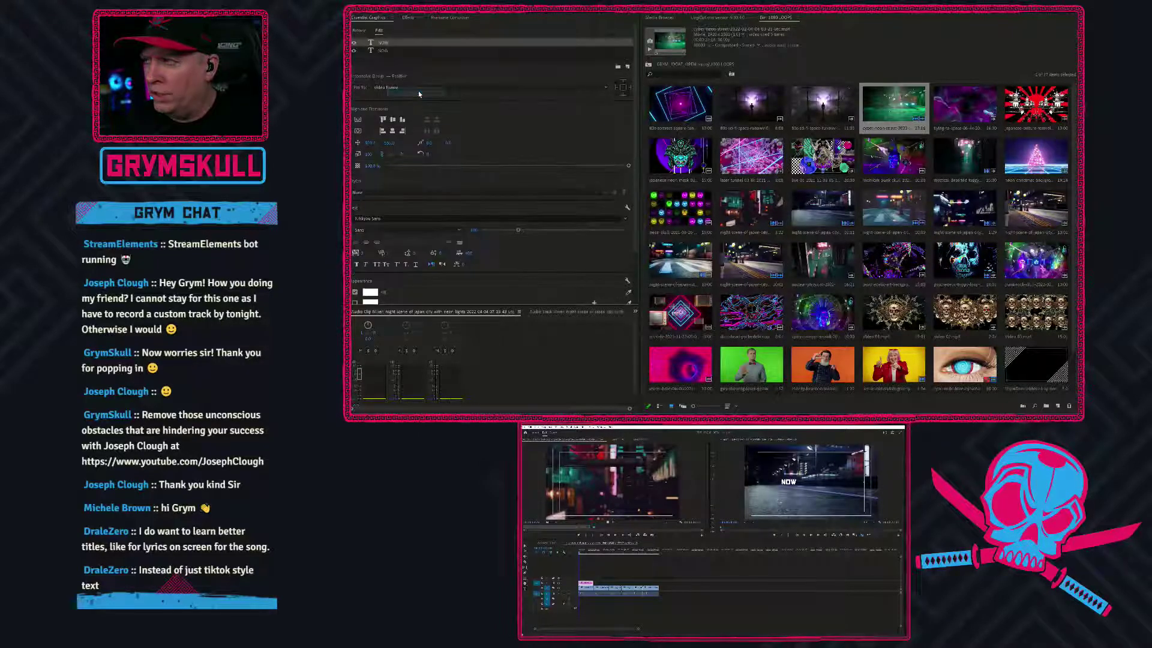
{"action": "left_click", "coordinate": [385, 52]}
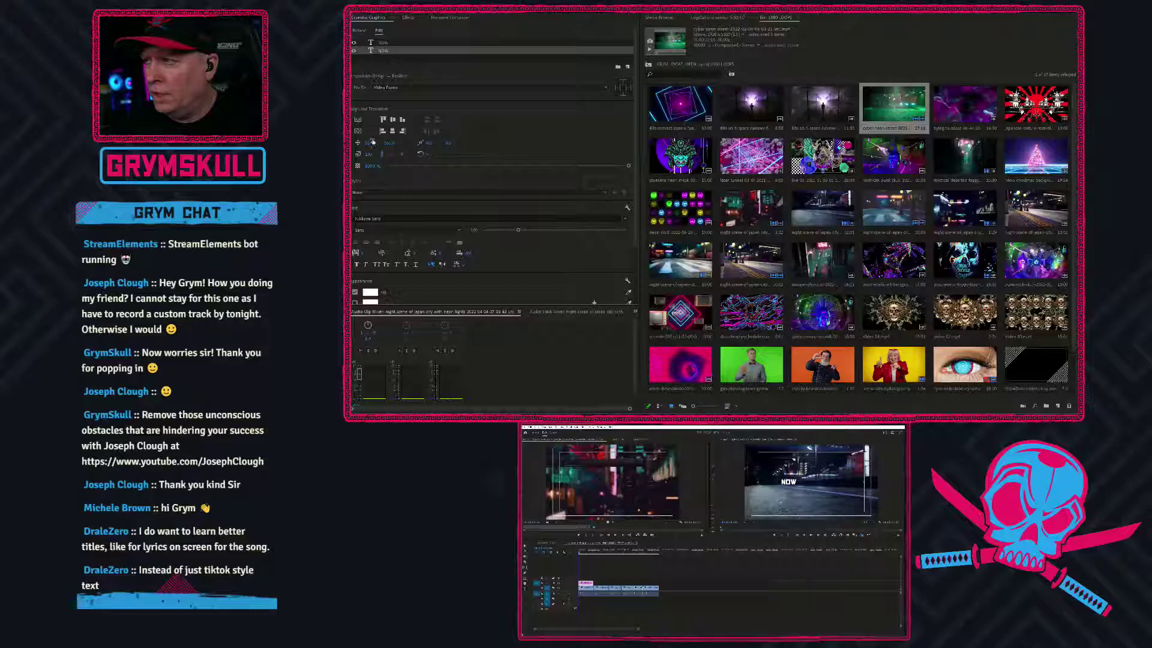
{"action": "left_click", "coordinate": [387, 44]}
{"action": "left_click_drag", "start_coordinate": [378, 144], "coordinate": [355, 145]}
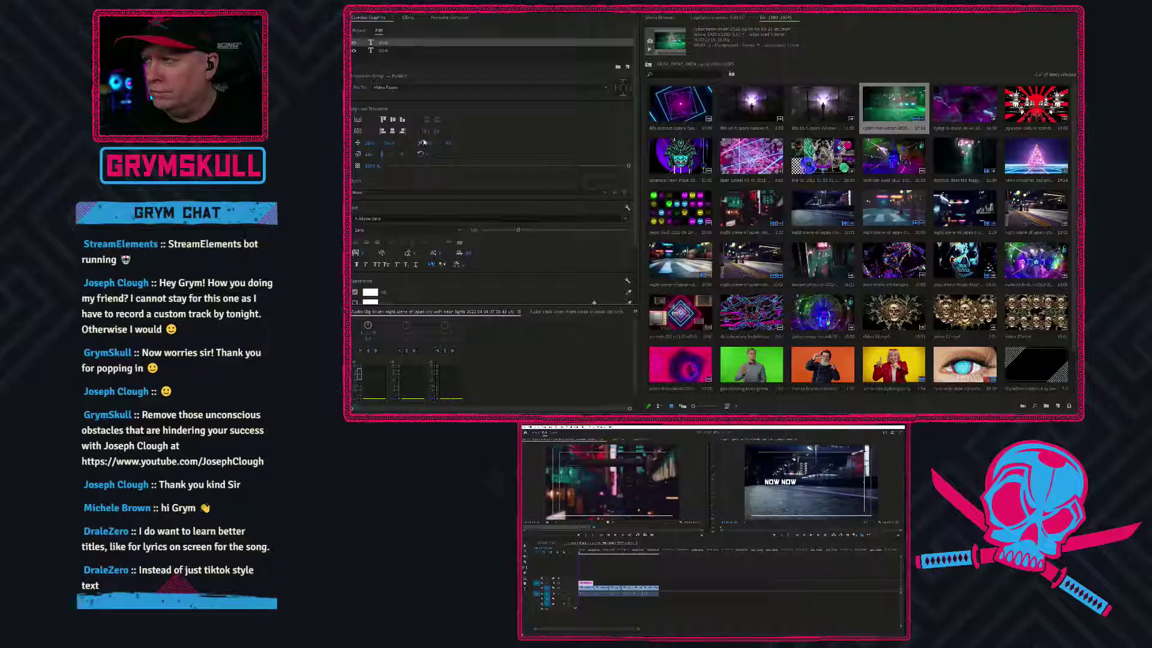
{"action": "left_click", "coordinate": [388, 52]}
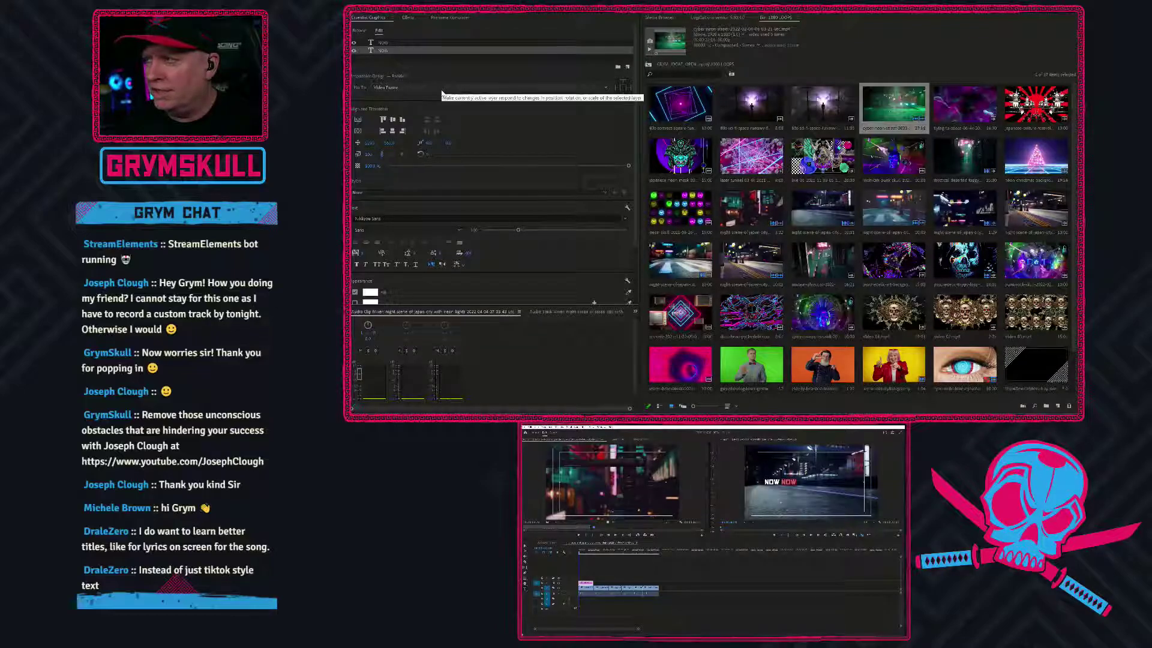
{"action": "type", "text": "IS"}
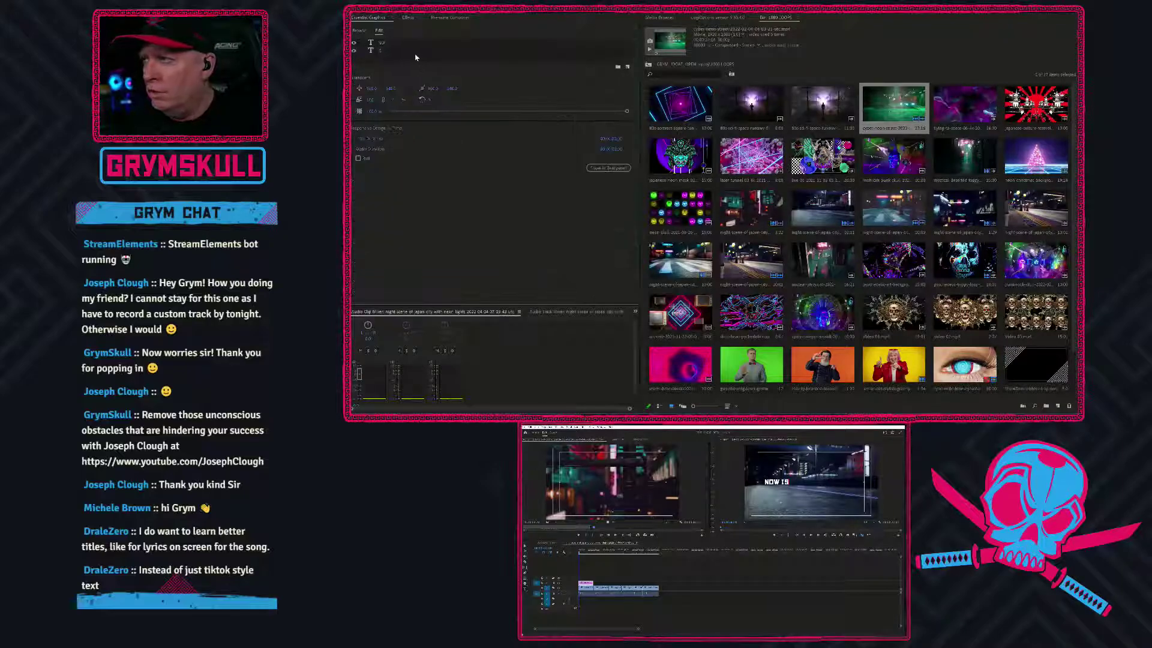
Duplicate the IS text layer and move the copy just to the right of the original
{"action": "right_click", "coordinate": [395, 52]}
{"action": "left_click", "coordinate": [415, 99]}
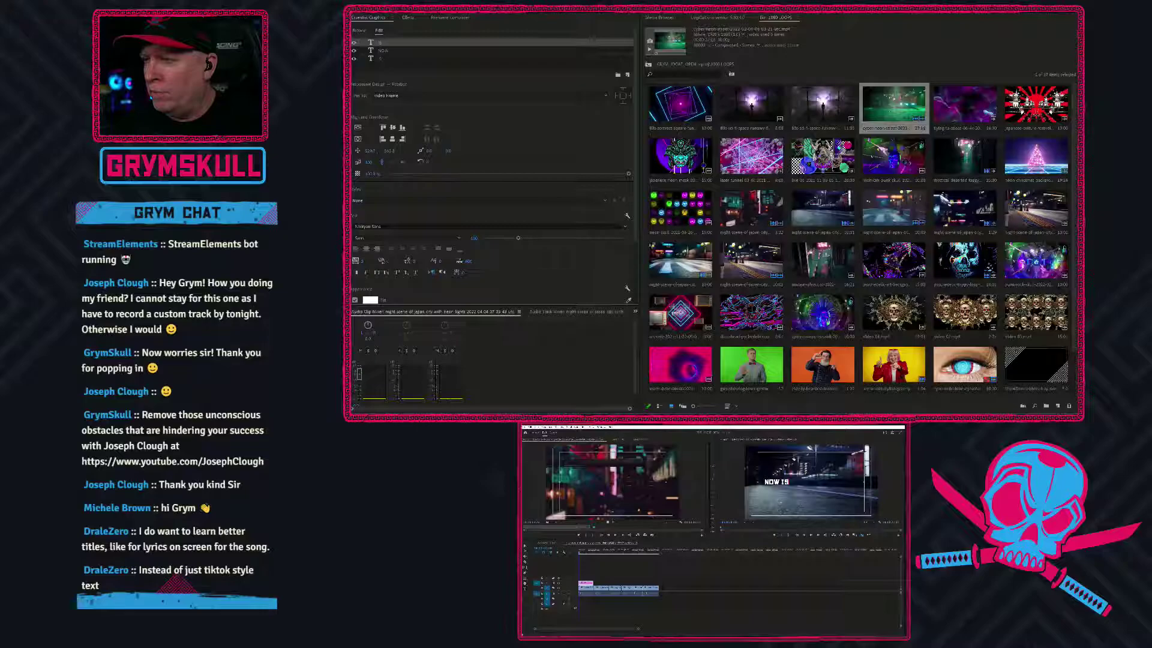
{"action": "left_click_drag", "start_coordinate": [371, 151], "coordinate": [423, 151]}
Move the copied IS layer to the bottom of the graphic's layer stack and change its text to "THE"
{"action": "left_click", "coordinate": [397, 59]}
{"action": "left_click", "coordinate": [390, 44]}
{"action": "left_click", "coordinate": [393, 58]}
{"action": "left_click", "coordinate": [389, 44]}
{"action": "mouse_move", "coordinate": [388, 46]}
{"action": "left_mouse_down"}
{"action": "mouse_move", "coordinate": [386, 60]}
{"action": "mouse_move", "coordinate": [394, 51]}
{"action": "left_mouse_up"}
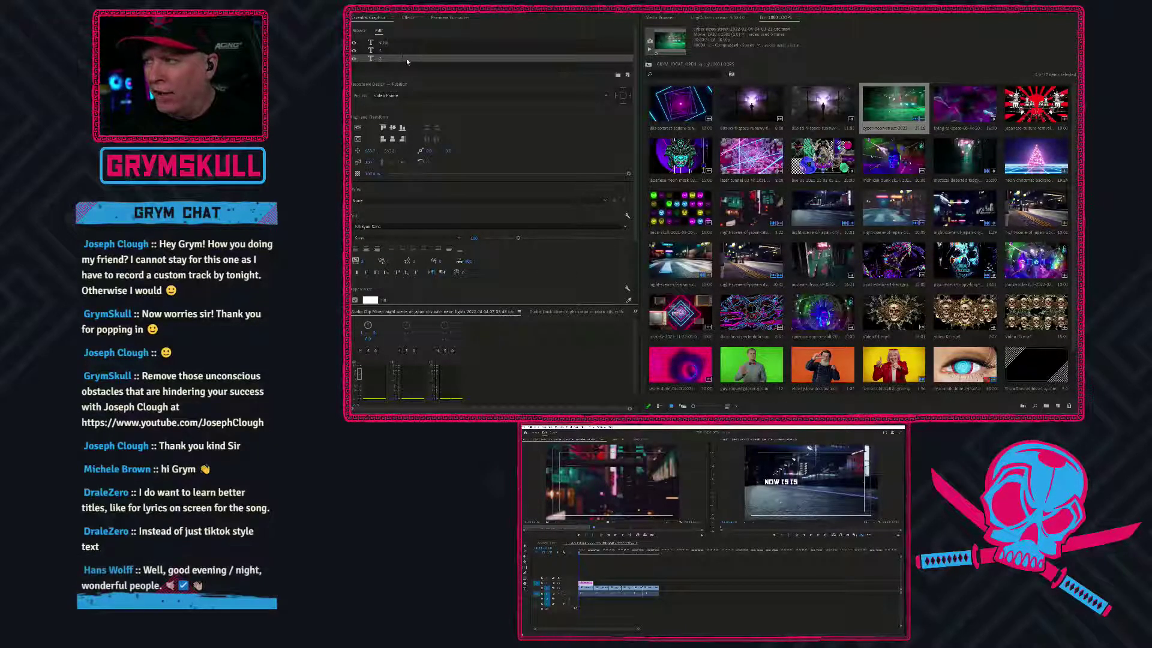
{"action": "left_click", "coordinate": [411, 49]}
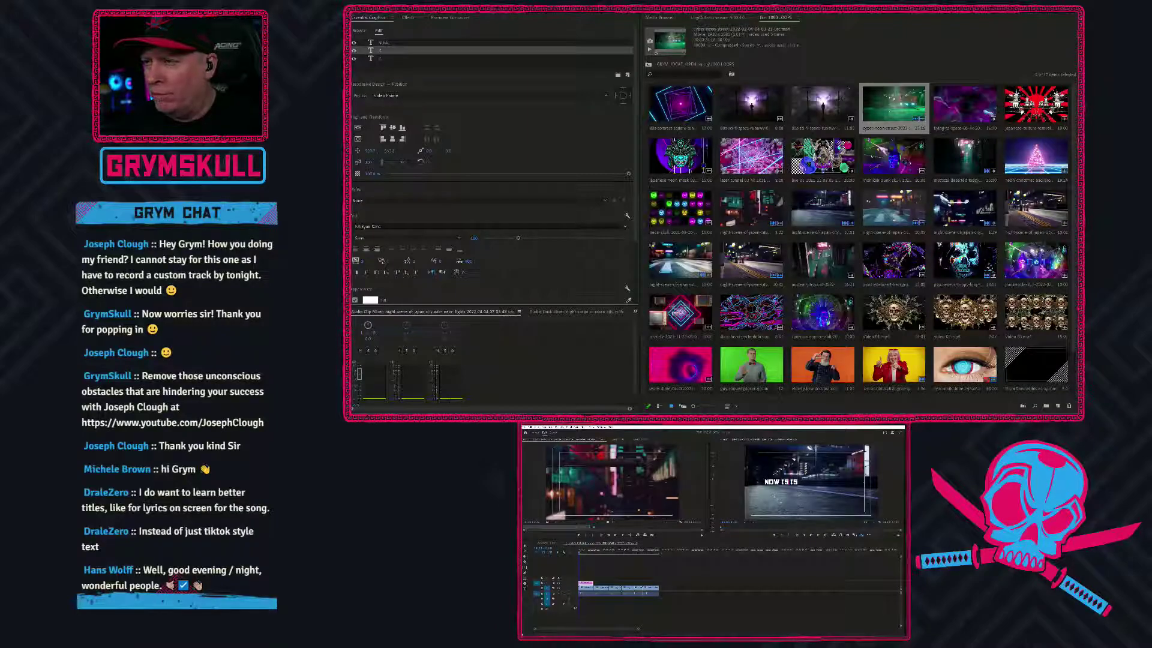
{"action": "left_click", "coordinate": [384, 59]}
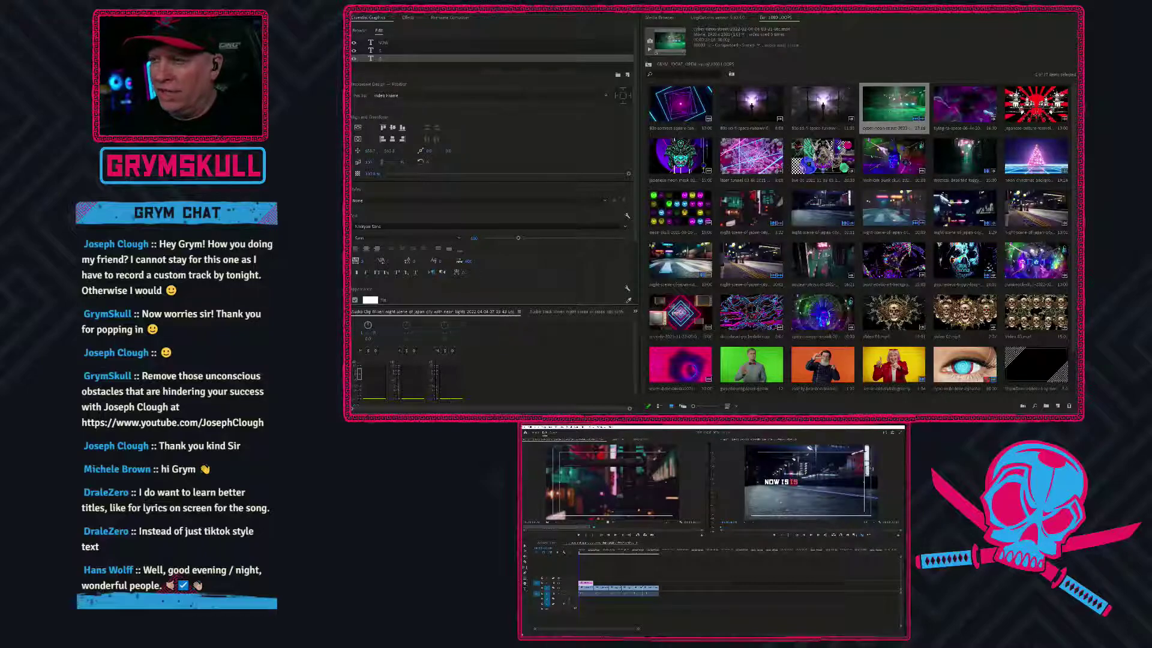
{"action": "type", "text": "THE"}
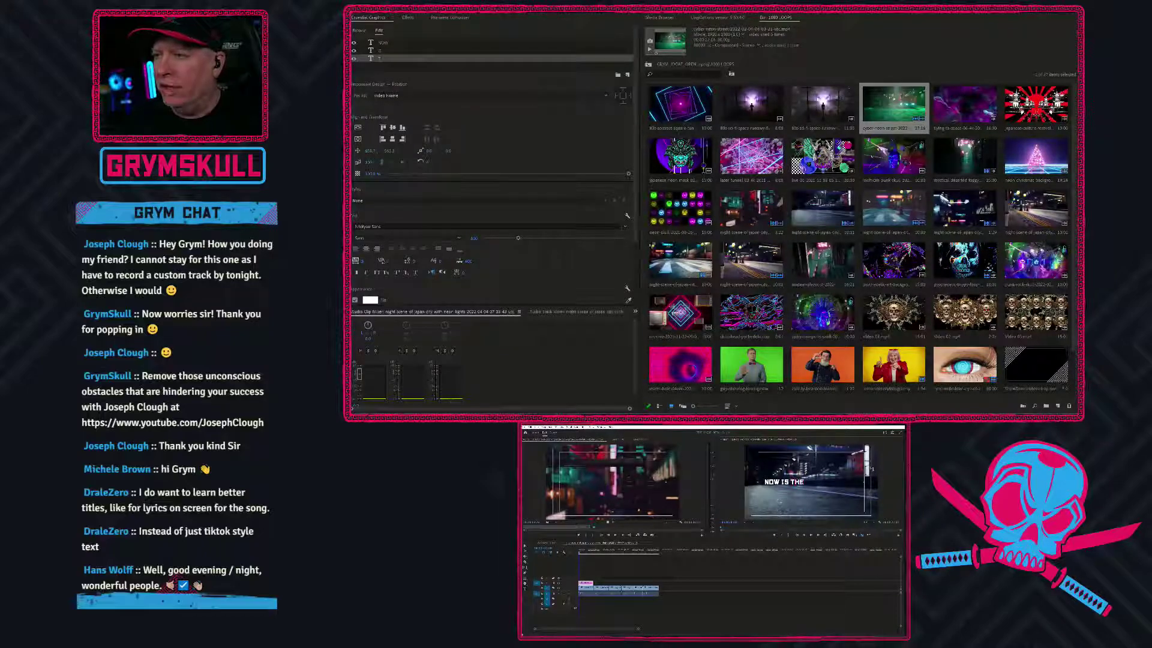
Add a duplicate of the THE layer at the bottom of the layer stack, reading "TIME" and positioned just right of THE
{"action": "right_click", "coordinate": [387, 59]}
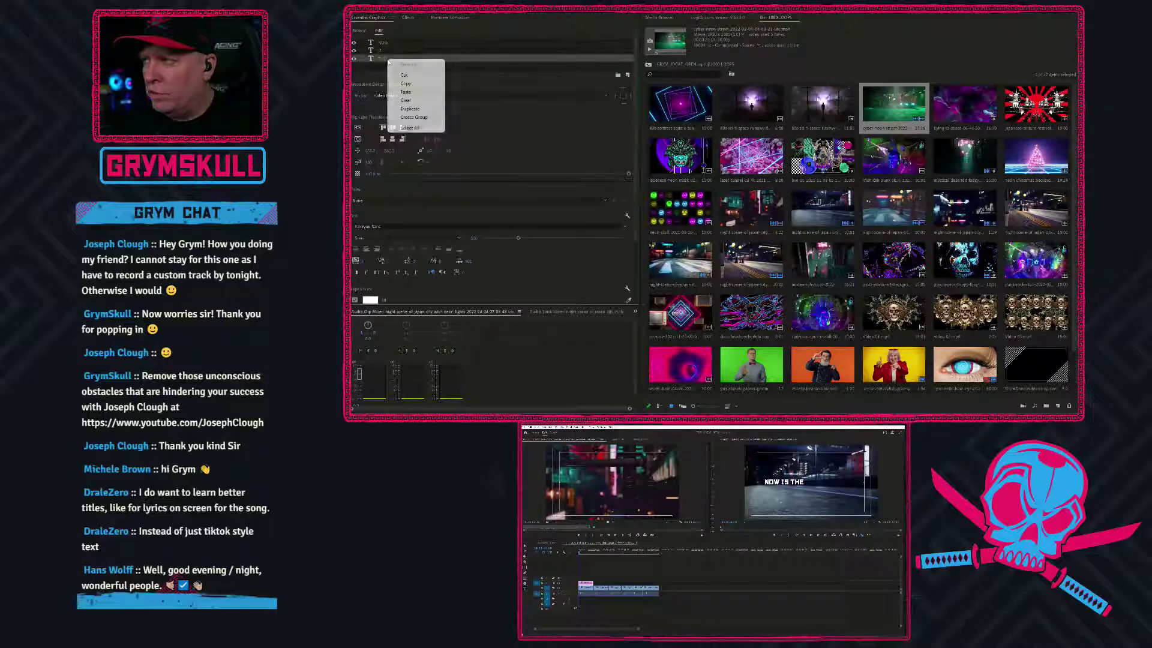
{"action": "left_click", "coordinate": [405, 110]}
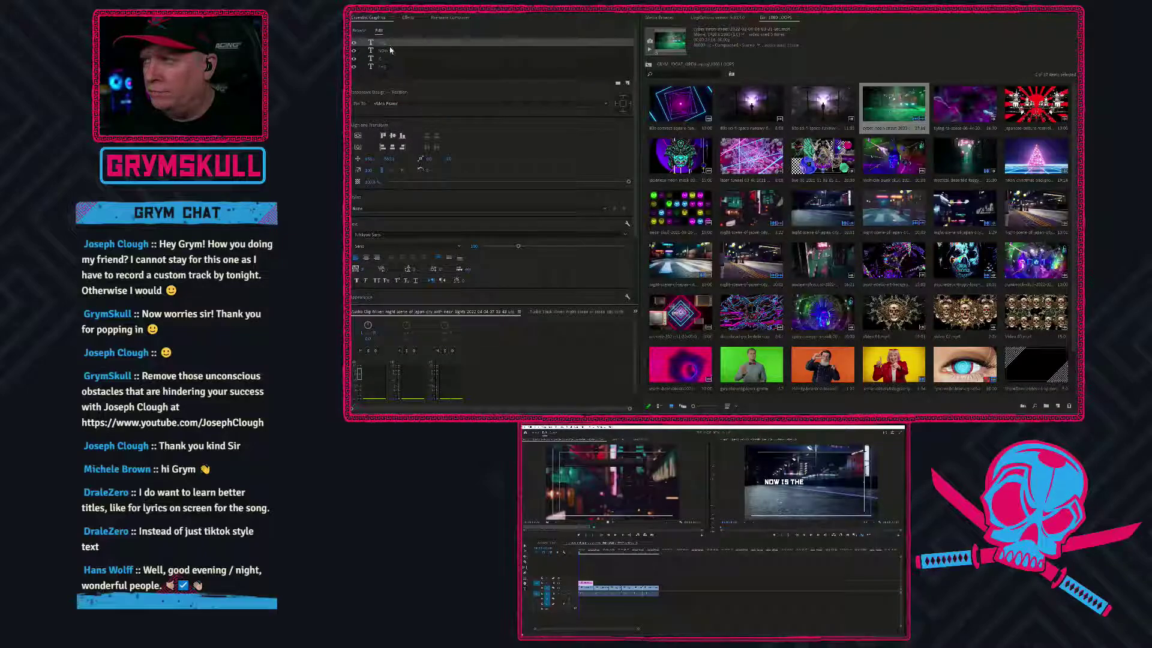
{"action": "left_click_drag", "start_coordinate": [390, 46], "coordinate": [383, 69]}
{"action": "type", "text": "TIME"}
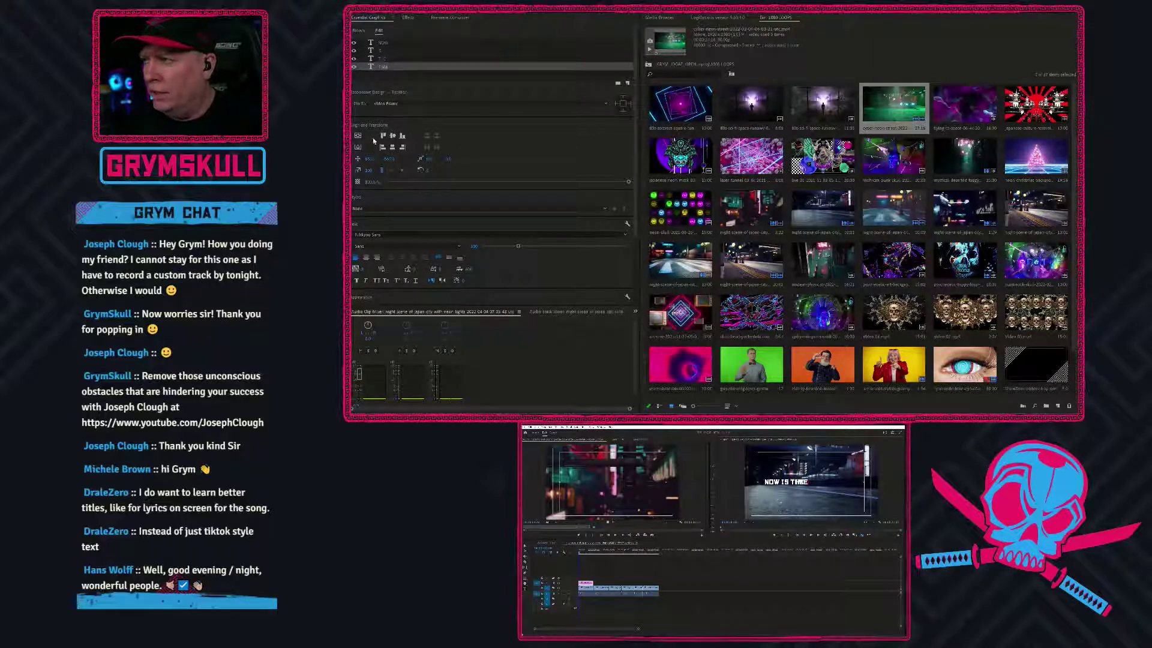
{"action": "left_click_drag", "start_coordinate": [370, 160], "coordinate": [439, 160]}
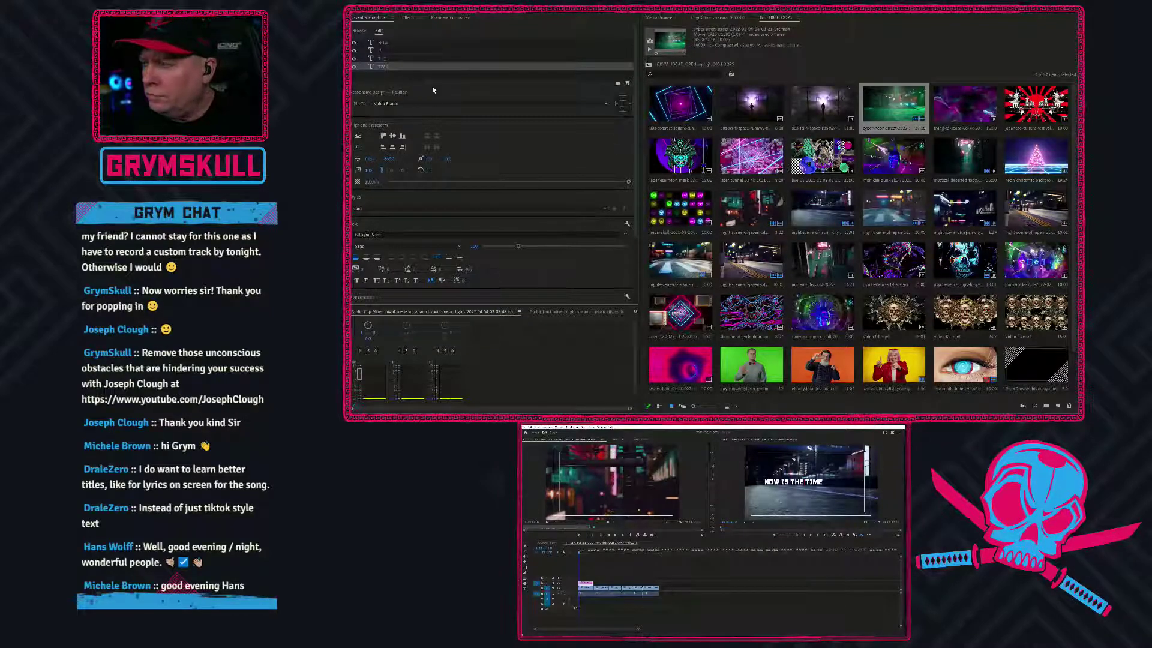
Play through the title clip in the sequence and park the playhead at 00:00:03:18
{"action": "left_click", "coordinate": [578, 552]}
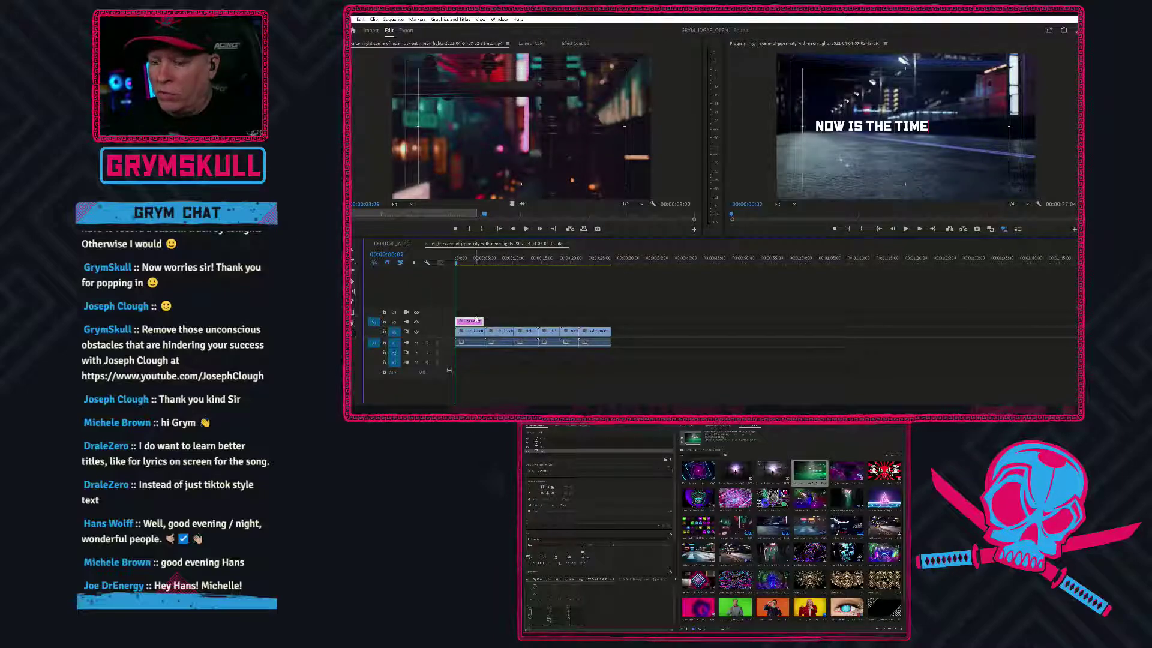
{"action": "scroll", "coordinate": [464, 316], "scroll_direction": "up", "scroll_amount": 7}
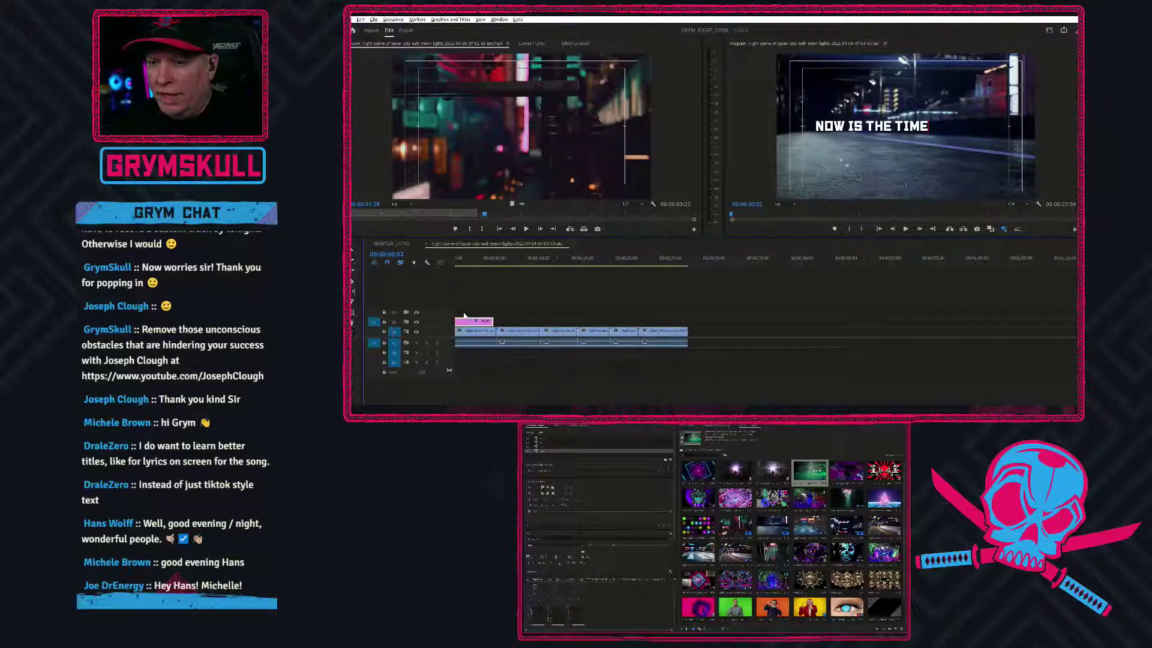
{"action": "scroll", "coordinate": [454, 390], "scroll_direction": "left", "scroll_amount": 1}
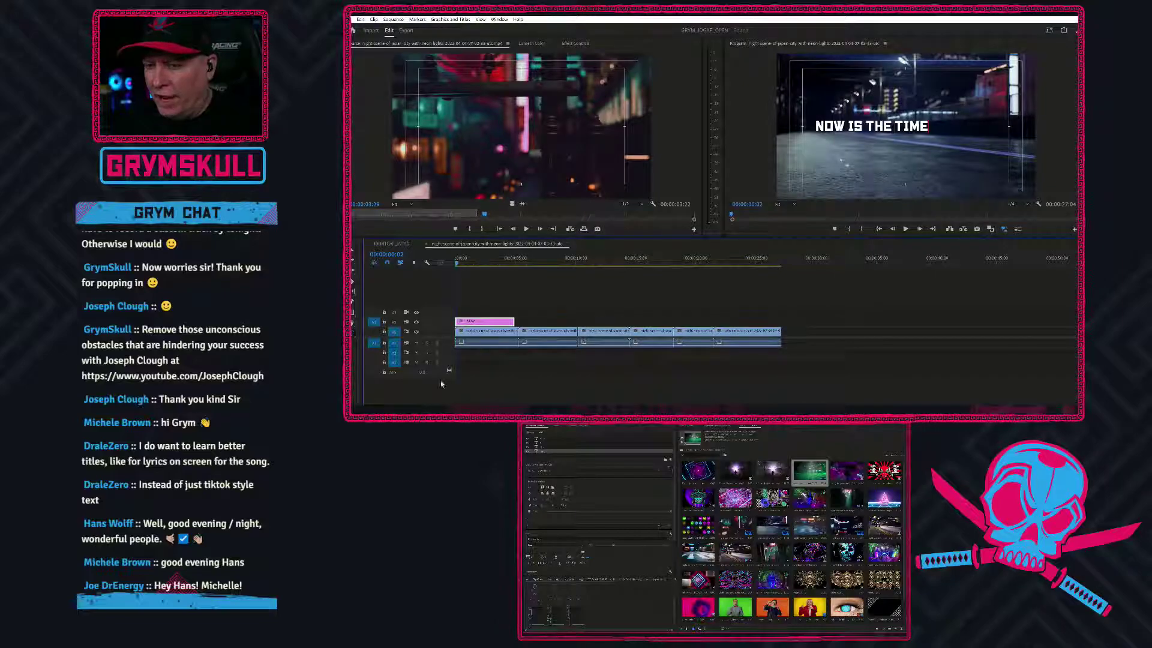
{"action": "left_click_drag", "start_coordinate": [457, 263], "coordinate": [469, 264]}
{"action": "key", "text": "space"}
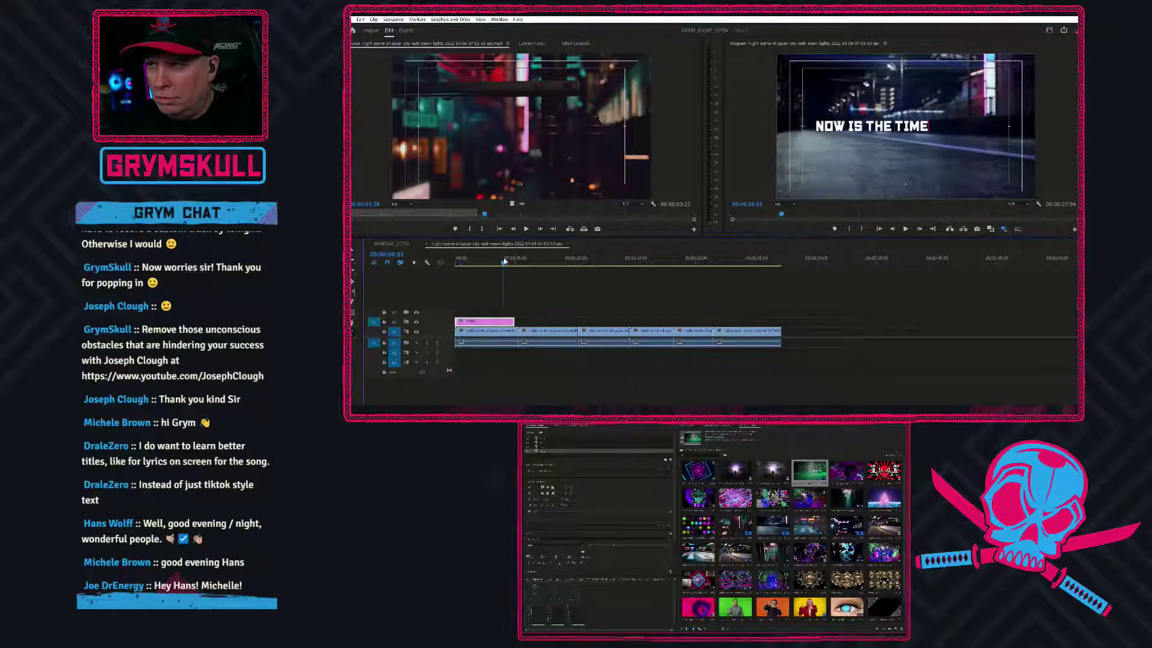
{"action": "left_click", "coordinate": [498, 259]}
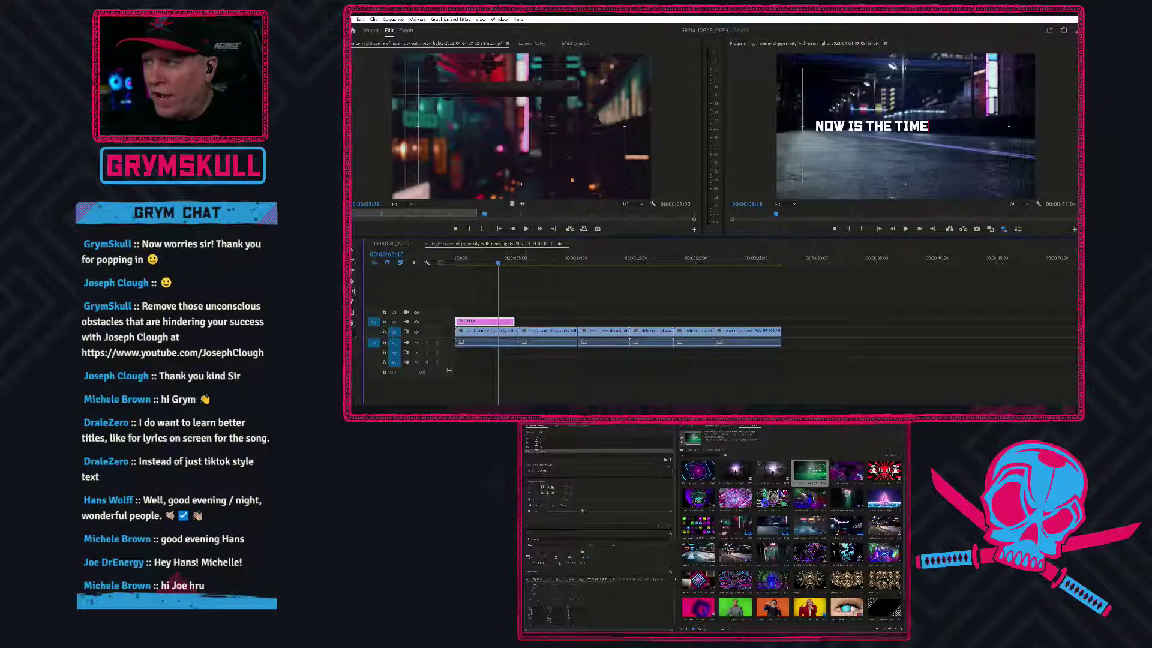
{"action": "left_click", "coordinate": [604, 498]}
{"action": "scroll", "coordinate": [604, 497], "scroll_direction": "down", "scroll_amount": 1}
{"action": "scroll", "coordinate": [604, 497], "scroll_direction": "down", "scroll_amount": 4}
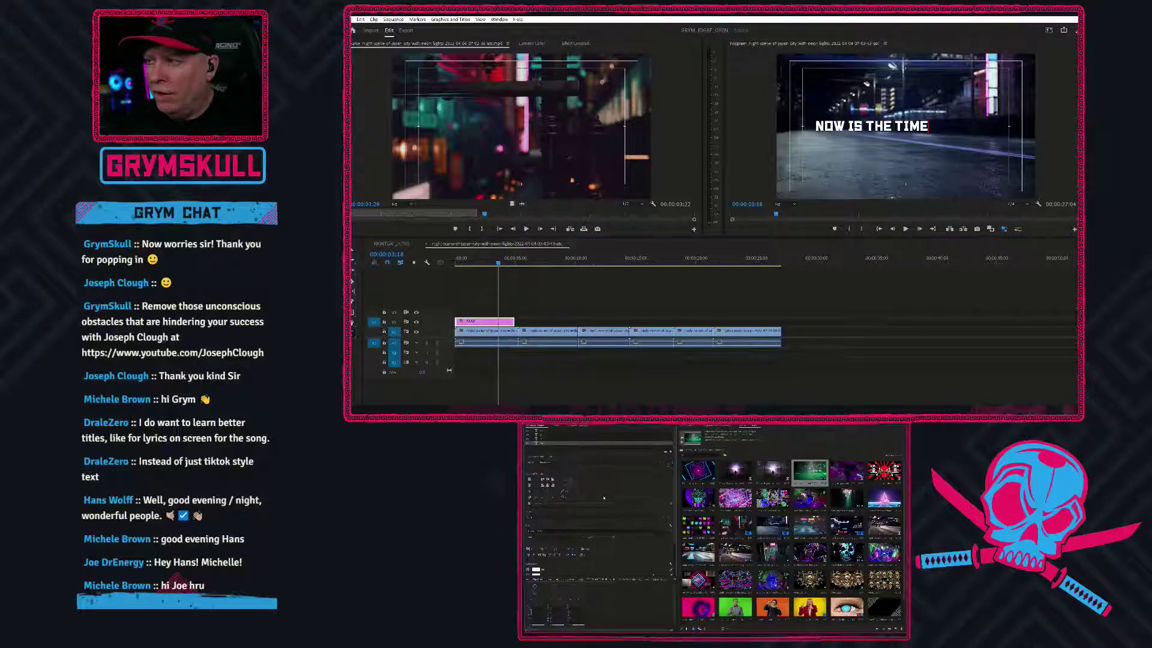
{"action": "scroll", "coordinate": [603, 498], "scroll_direction": "up", "scroll_amount": 5}
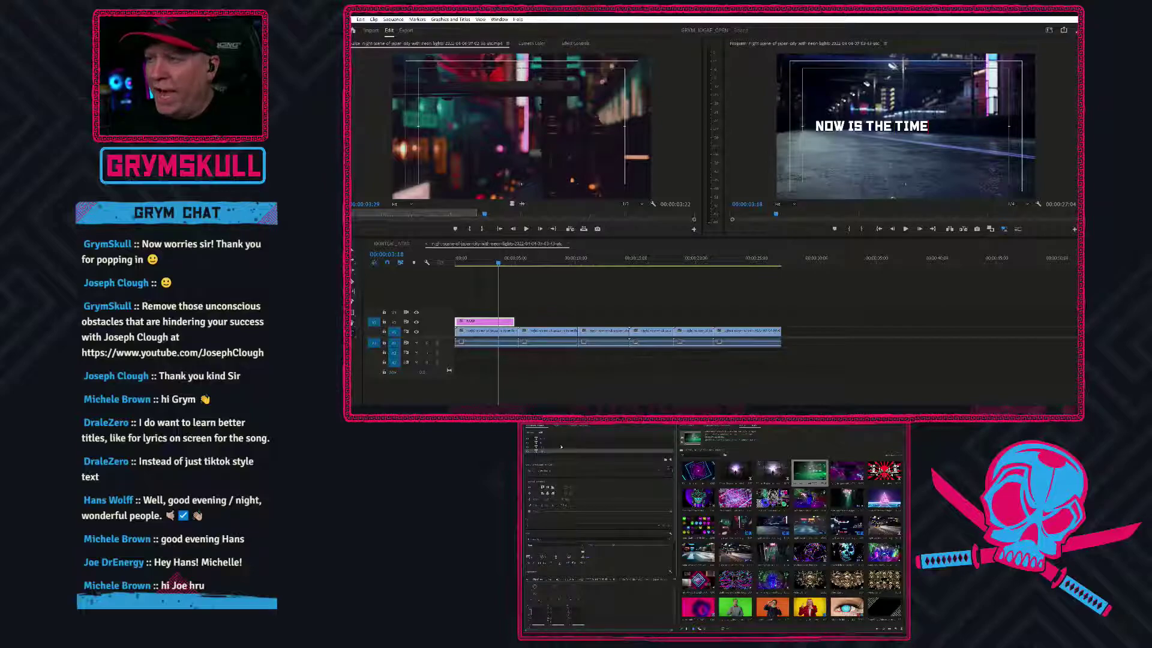
Add an image layer from file to the title, using Artboard 2 copy 14.png in SHOWDOWN > ELEMENTS > GRYM SHOWDOWN LOGOS under TWITCH OVERLAYS
{"action": "left_click", "coordinate": [671, 460]}
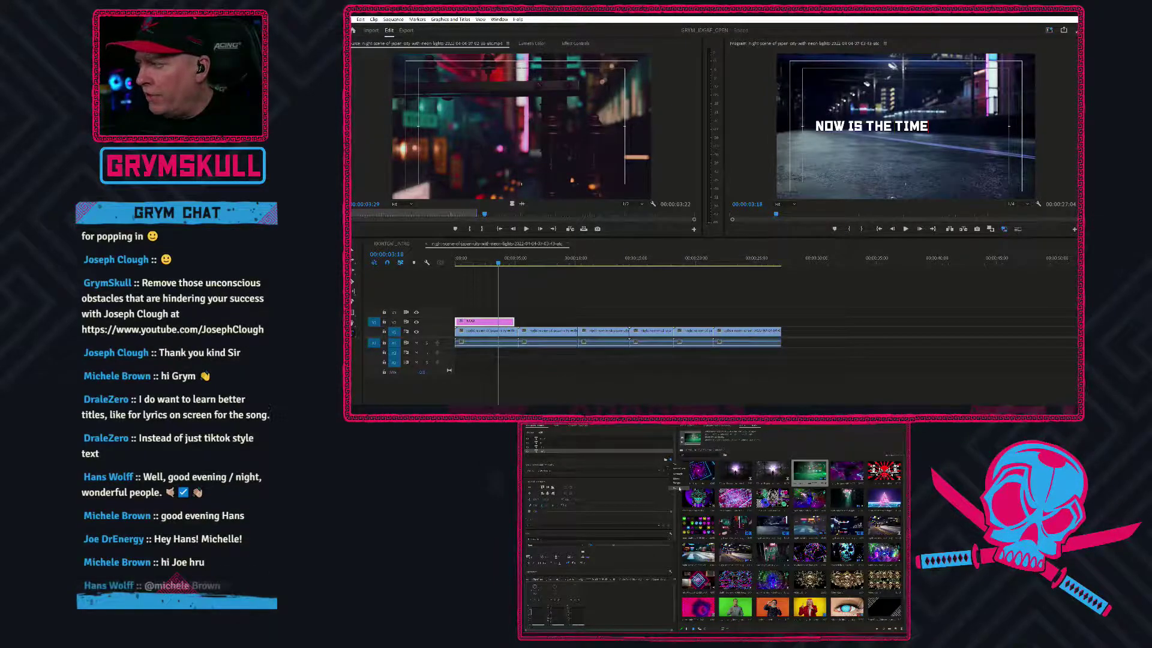
{"action": "left_click", "coordinate": [680, 488]}
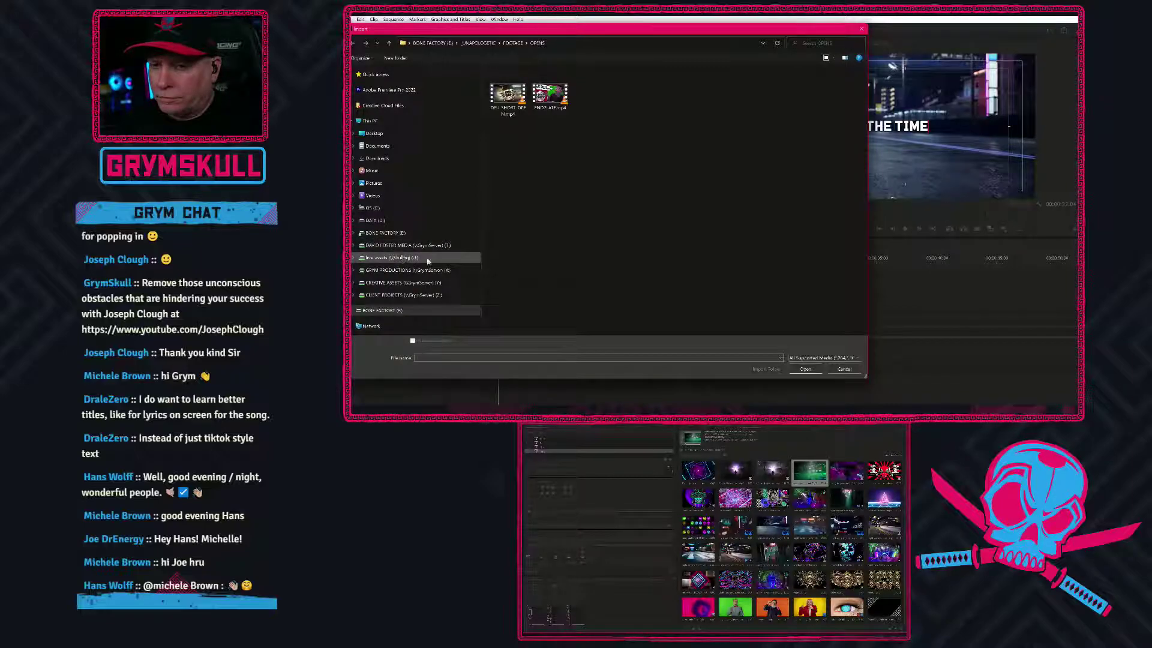
{"action": "scroll", "coordinate": [384, 252], "scroll_direction": "down", "scroll_amount": 1}
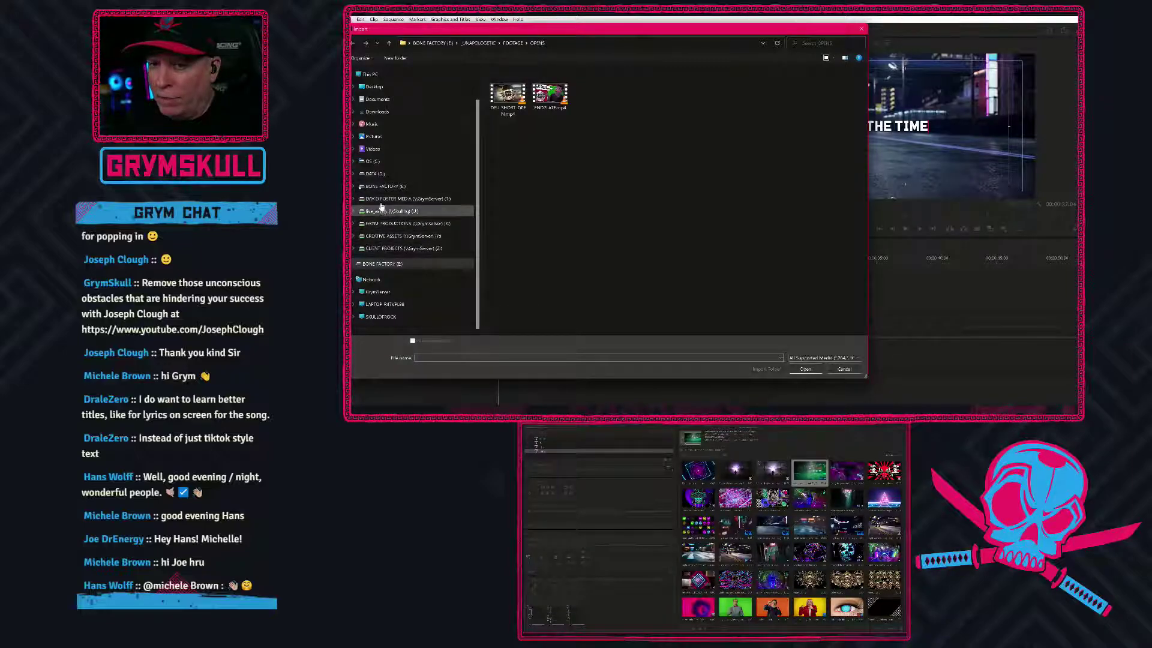
{"action": "left_click", "coordinate": [409, 211]}
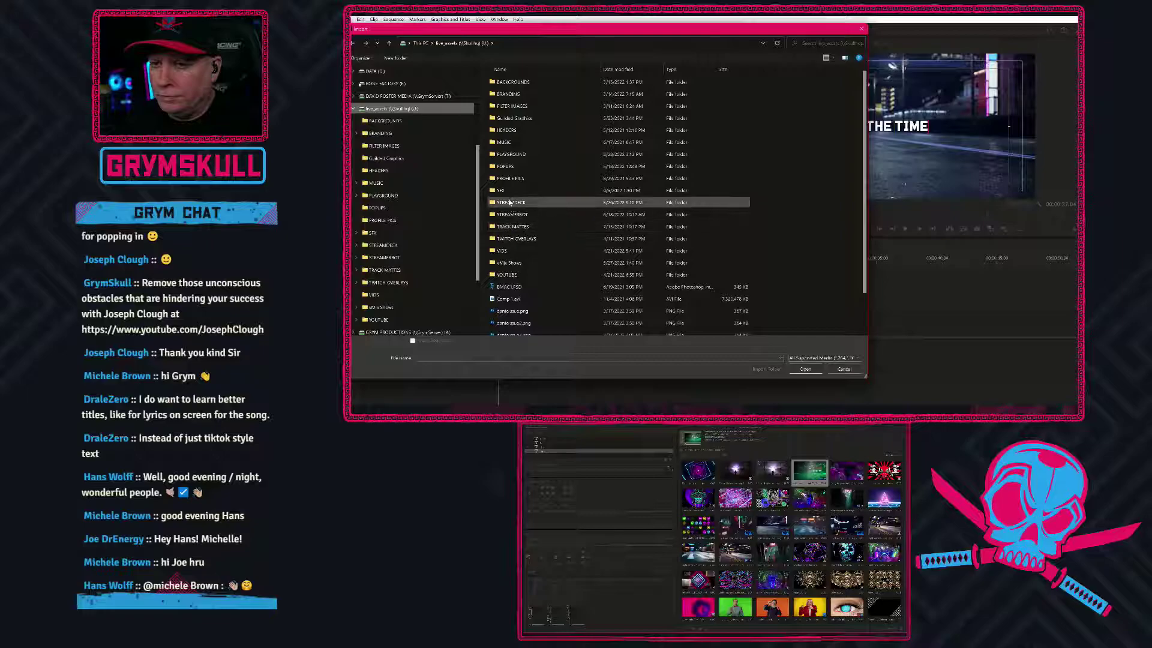
{"action": "double_click", "coordinate": [514, 238]}
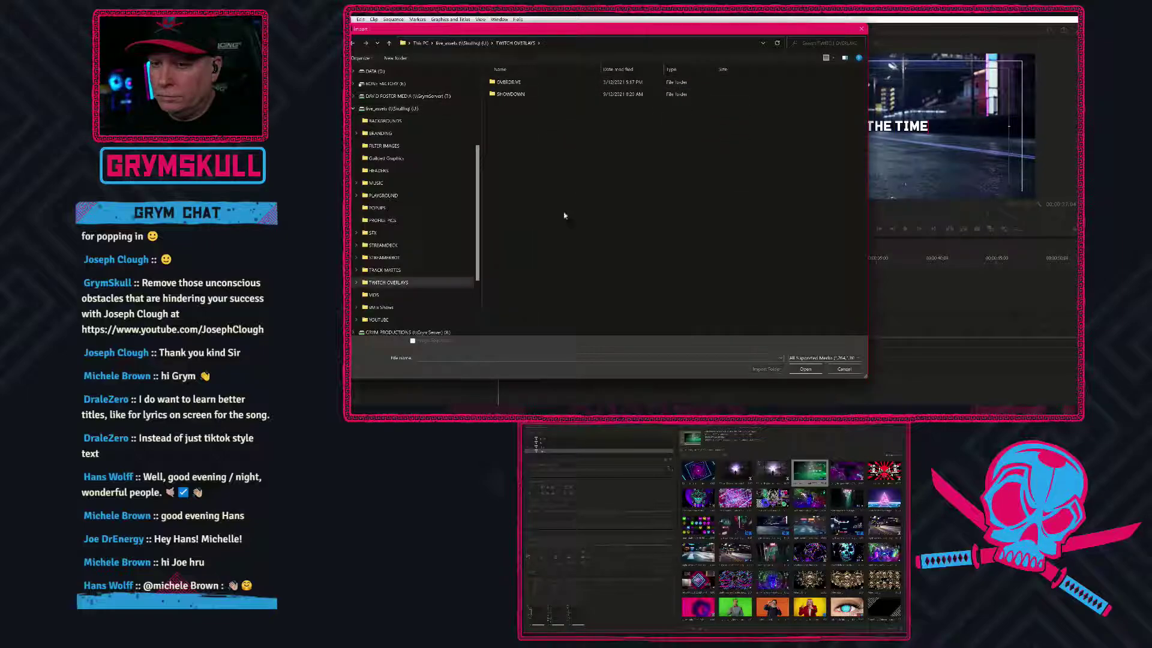
{"action": "left_click", "coordinate": [505, 97]}
{"action": "double_click", "coordinate": [505, 97]}
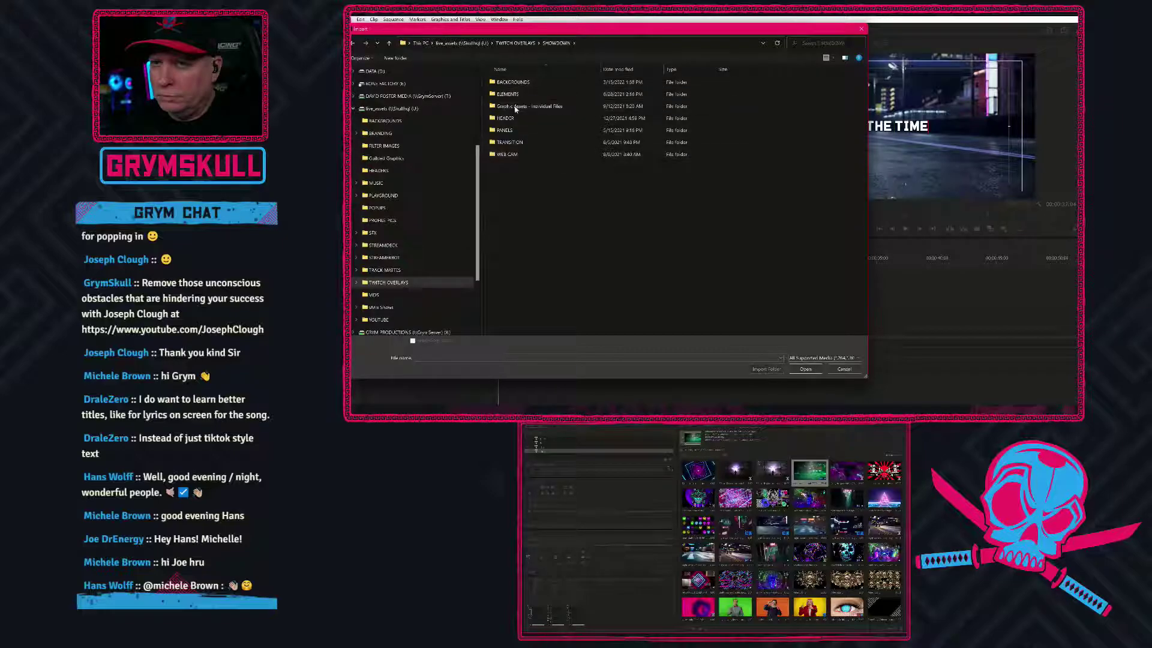
{"action": "double_click", "coordinate": [579, 114]}
{"action": "double_click", "coordinate": [522, 82]}
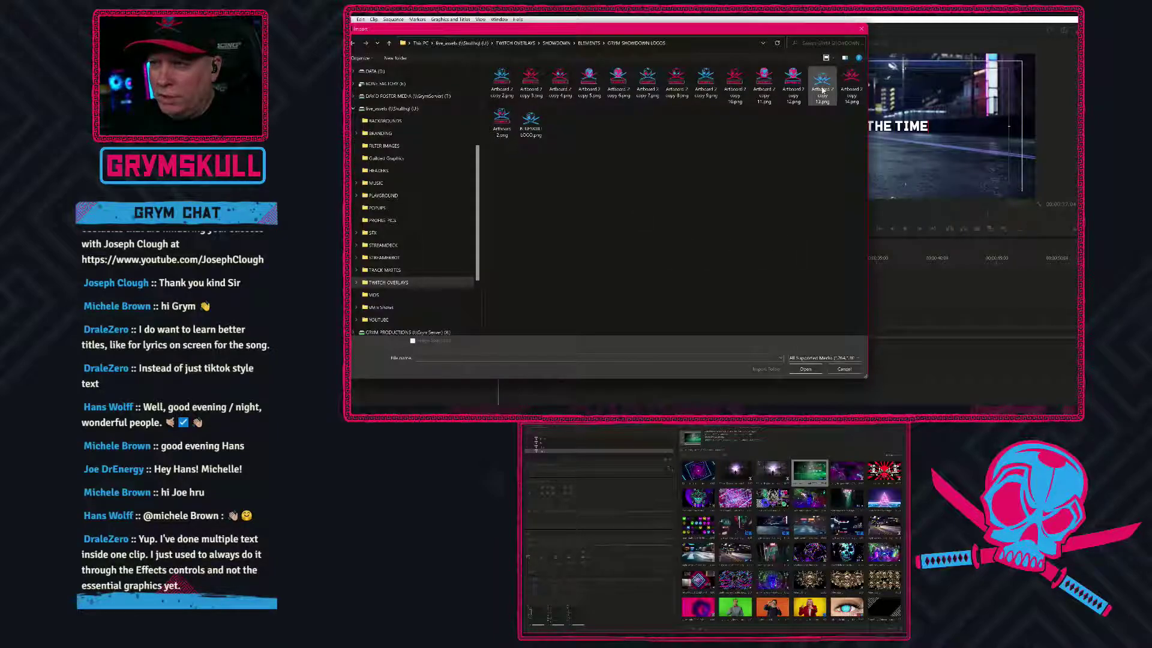
{"action": "left_click", "coordinate": [851, 83]}
{"action": "left_click", "coordinate": [806, 369]}
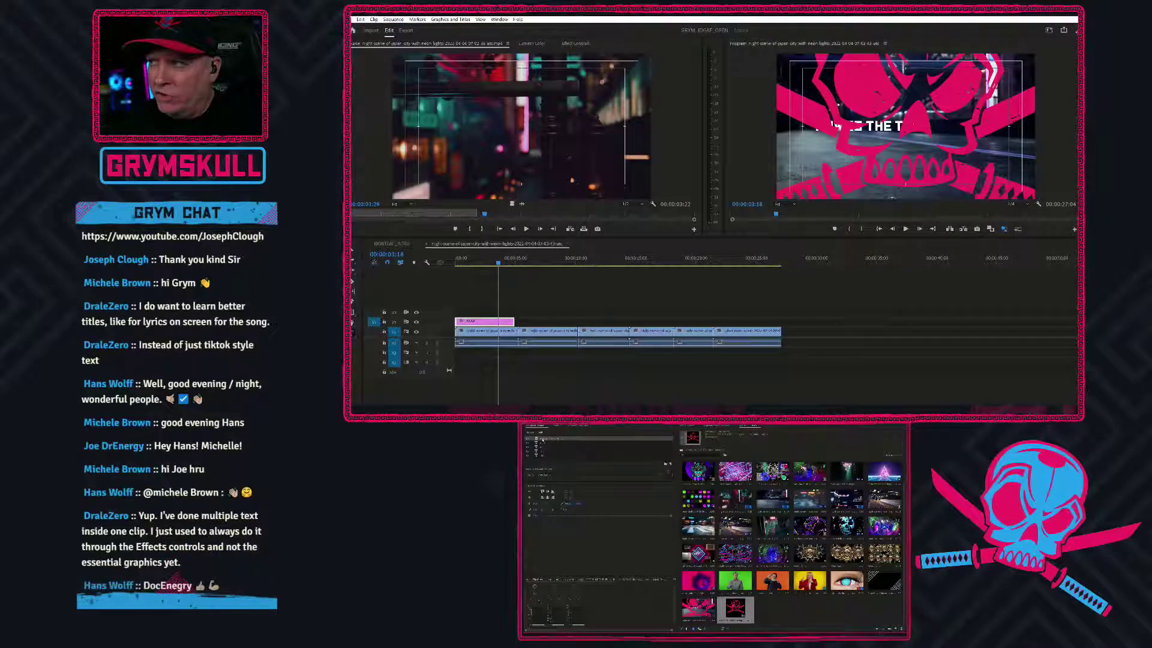
Rename the new image layer as LOGO and place it beneath the text layers in the stack
{"action": "double_click", "coordinate": [543, 439]}
{"action": "left_click_drag", "start_coordinate": [565, 438], "coordinate": [536, 438]}
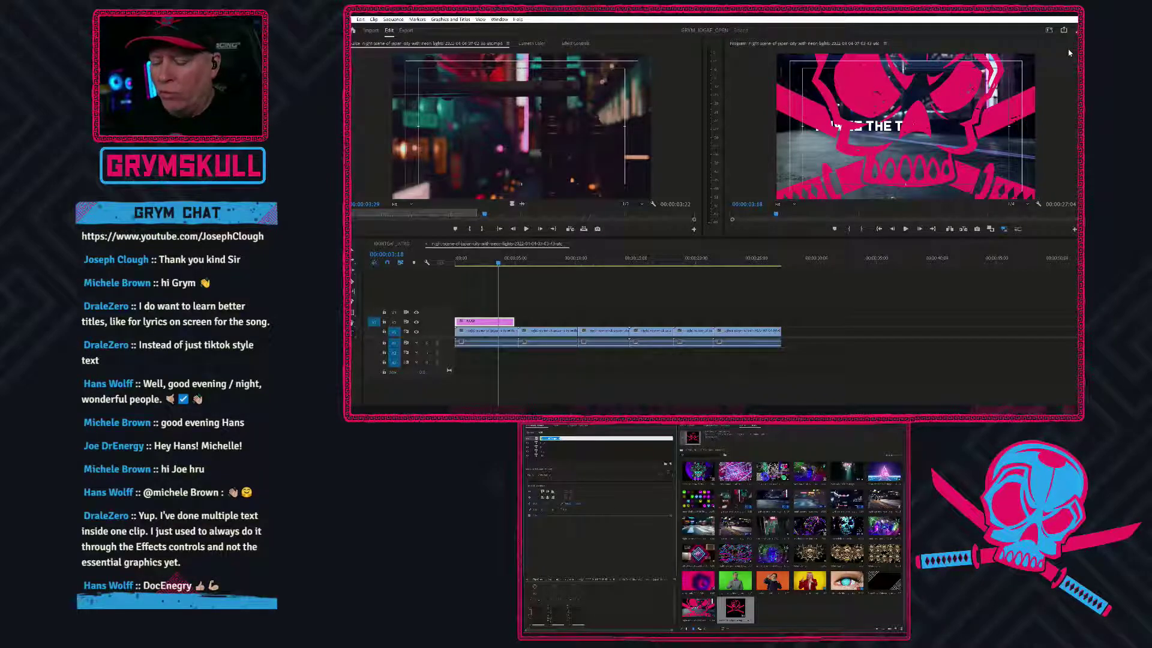
{"action": "key", "text": "BackSpace"}
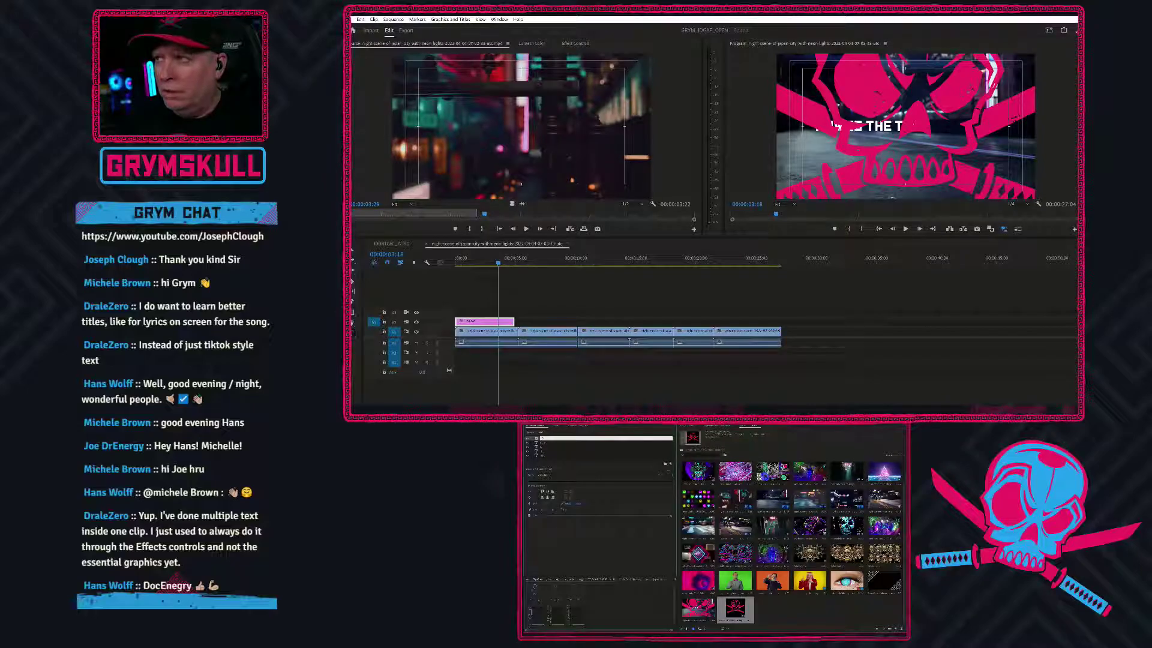
{"action": "key", "text": "Return"}
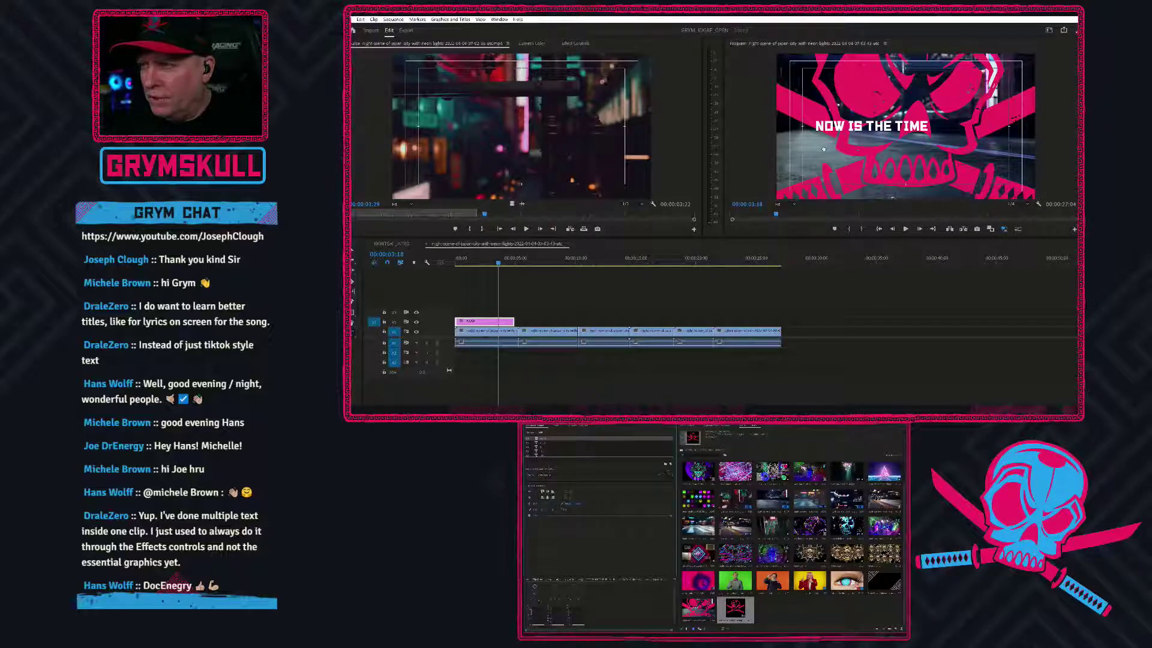
Scale the skull logo down to a small icon and position it just right of the word TIME
{"action": "left_click_drag", "start_coordinate": [539, 479], "coordinate": [540, 478]}
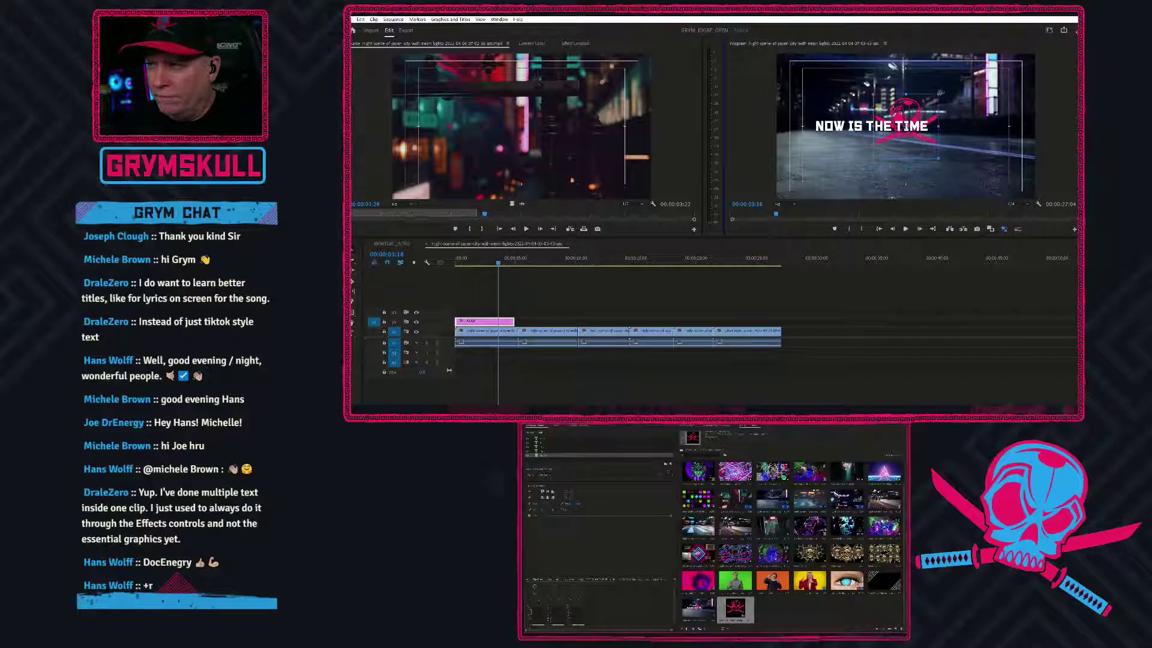
{"action": "left_click_drag", "start_coordinate": [913, 114], "coordinate": [976, 117]}
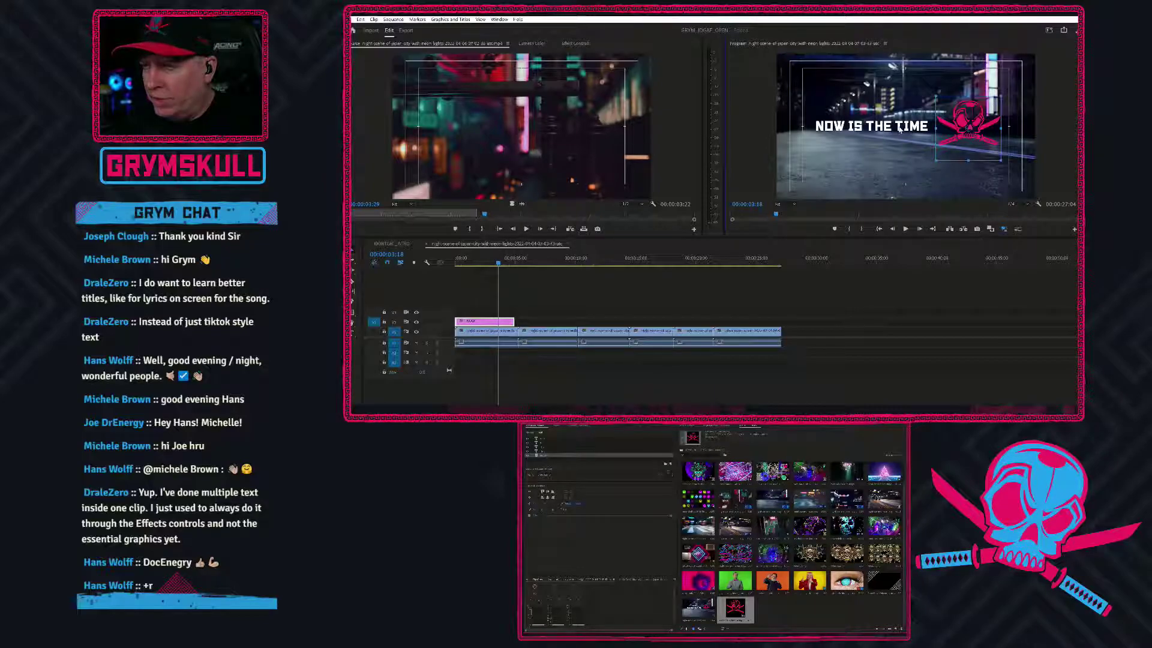
{"action": "left_click_drag", "start_coordinate": [958, 130], "coordinate": [960, 132]}
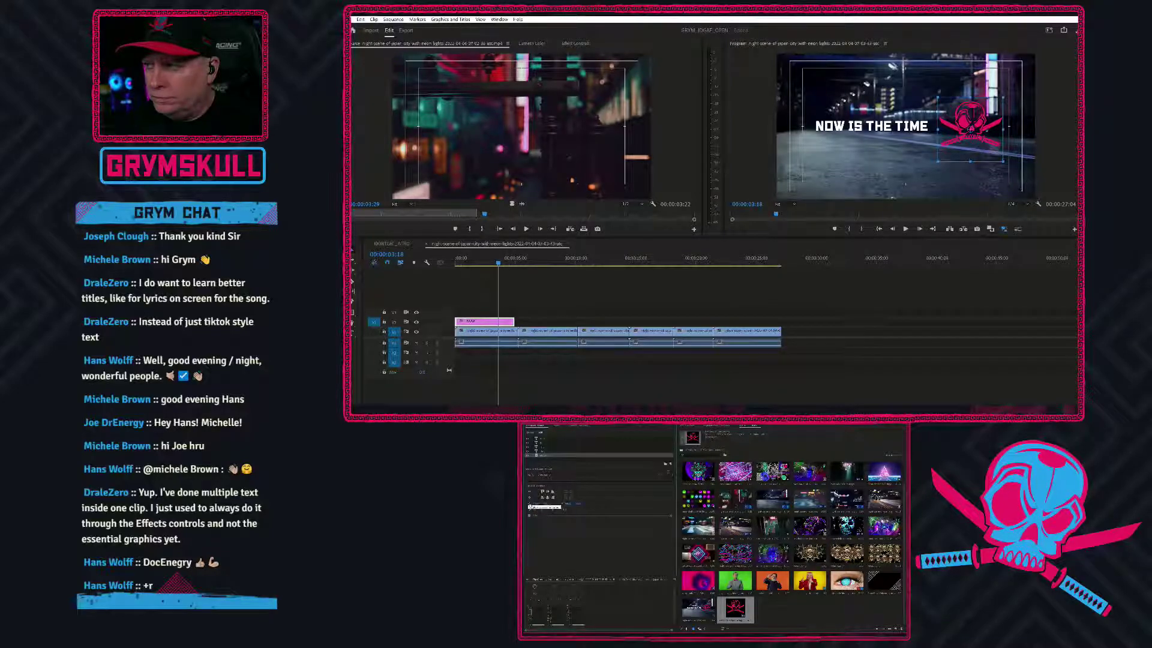
{"action": "left_click", "coordinate": [529, 503]}
{"action": "left_click", "coordinate": [738, 231]}
{"action": "left_click_drag", "start_coordinate": [979, 121], "coordinate": [978, 119]}
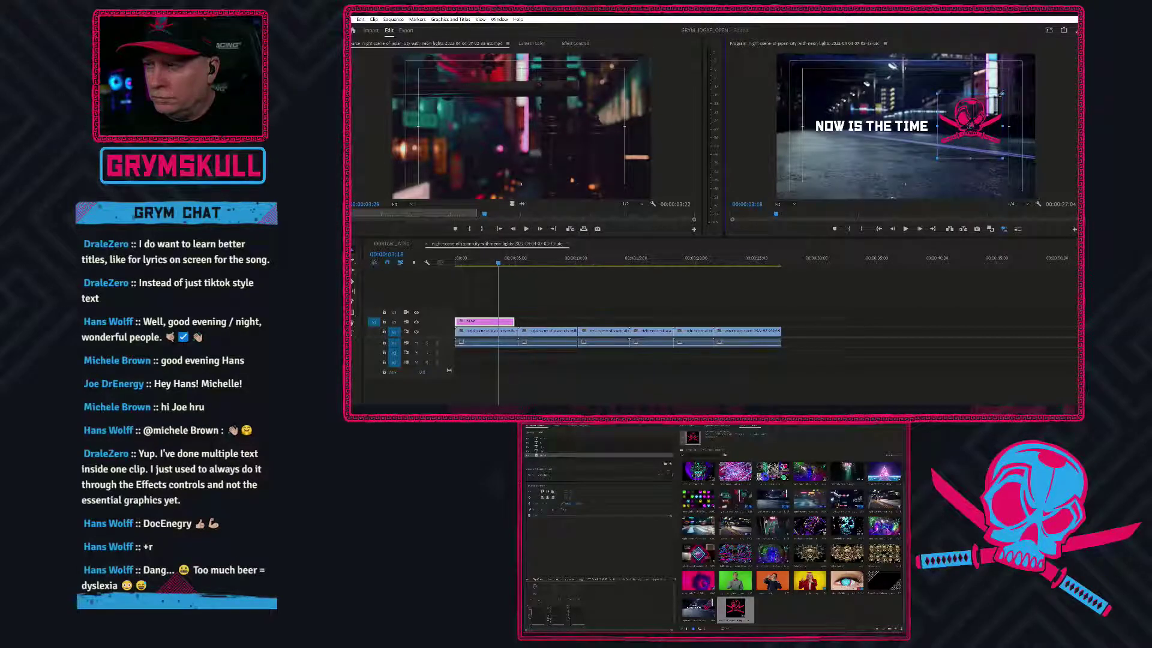
{"action": "left_click_drag", "start_coordinate": [1001, 93], "coordinate": [964, 118]}
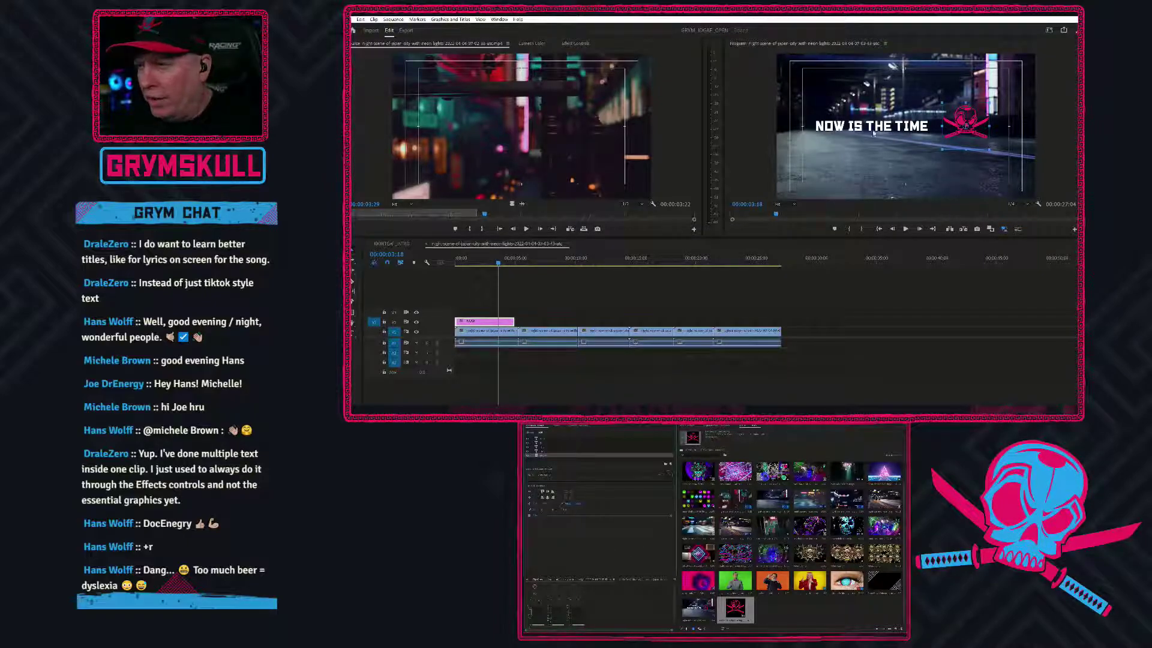
Select the NOW layer and toggle the upper word layers' visibility off and on to check them in the title
{"action": "left_click", "coordinate": [852, 127]}
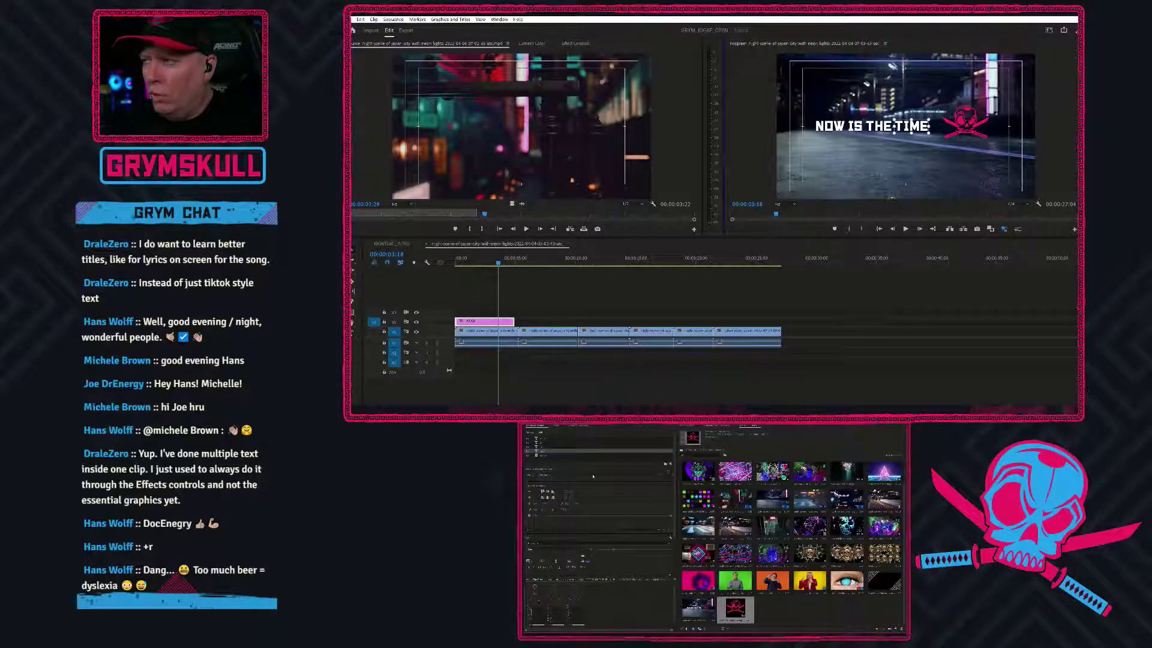
{"action": "left_click", "coordinate": [544, 441]}
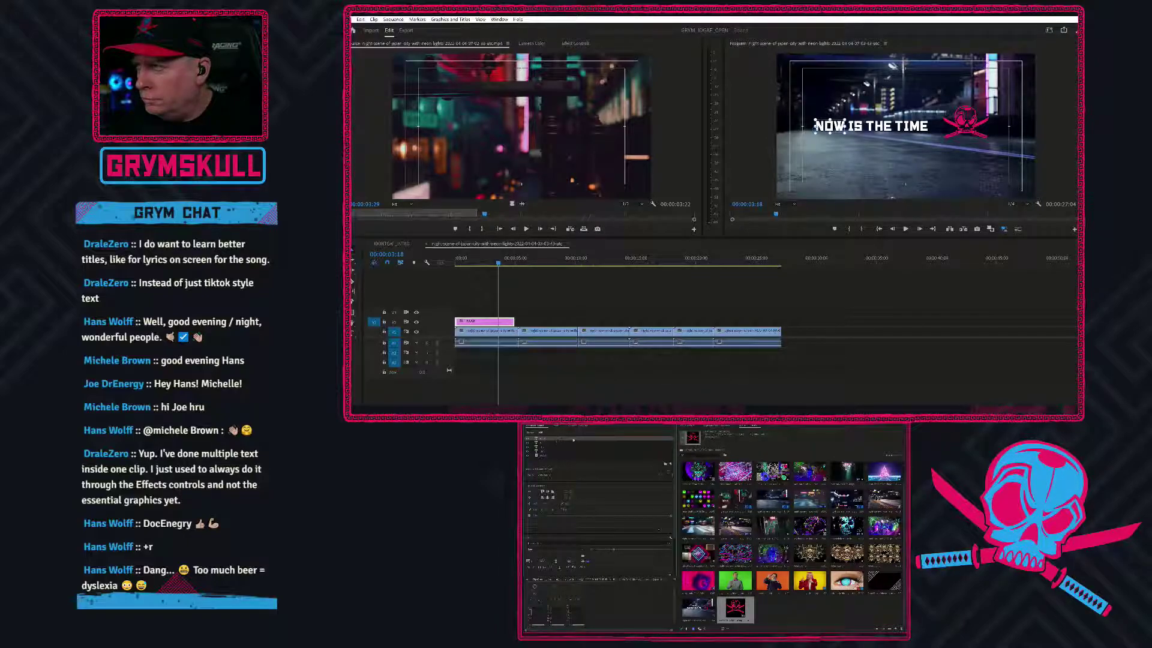
{"action": "left_click", "coordinate": [527, 439]}
{"action": "left_click", "coordinate": [527, 439]}
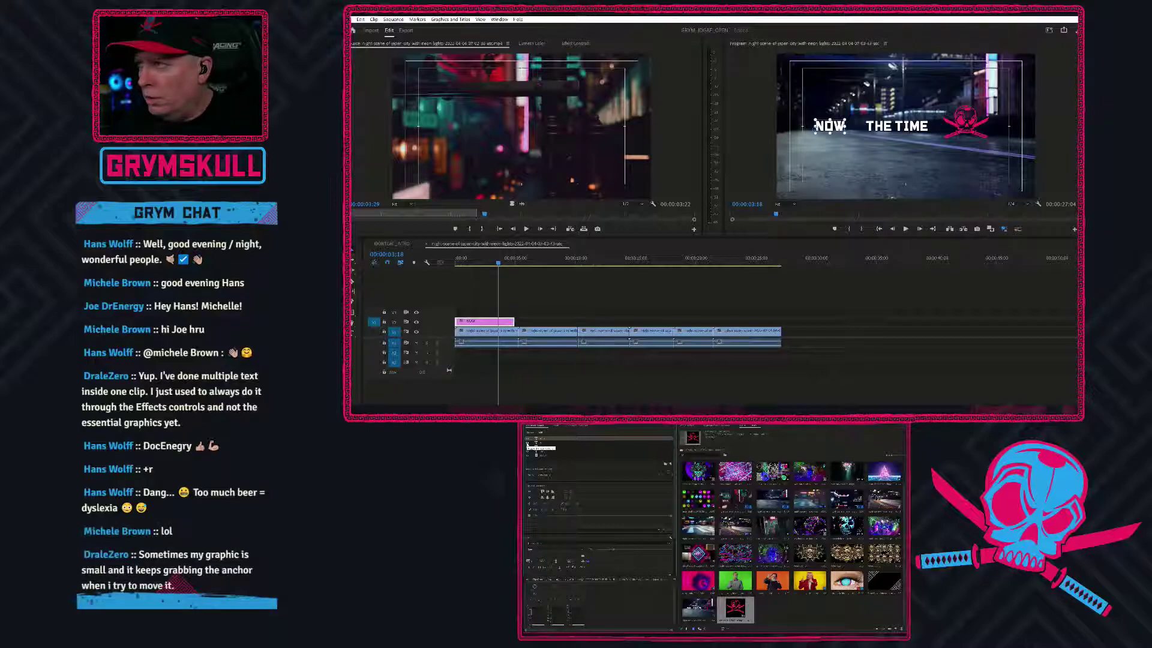
{"action": "left_click", "coordinate": [529, 443]}
{"action": "left_click", "coordinate": [528, 446]}
{"action": "left_click", "coordinate": [528, 443]}
{"action": "left_click", "coordinate": [529, 447]}
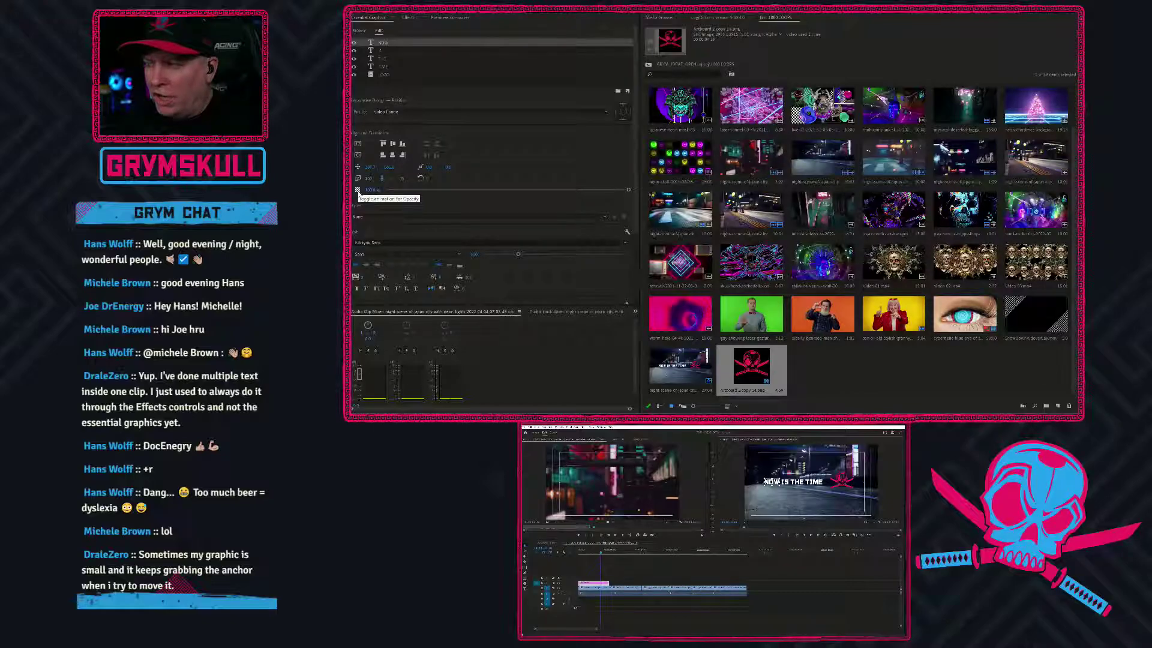
Turn on opacity animation for the NOW layer and show the title graphic's Effect Controls at full size
{"action": "left_click", "coordinate": [358, 192]}
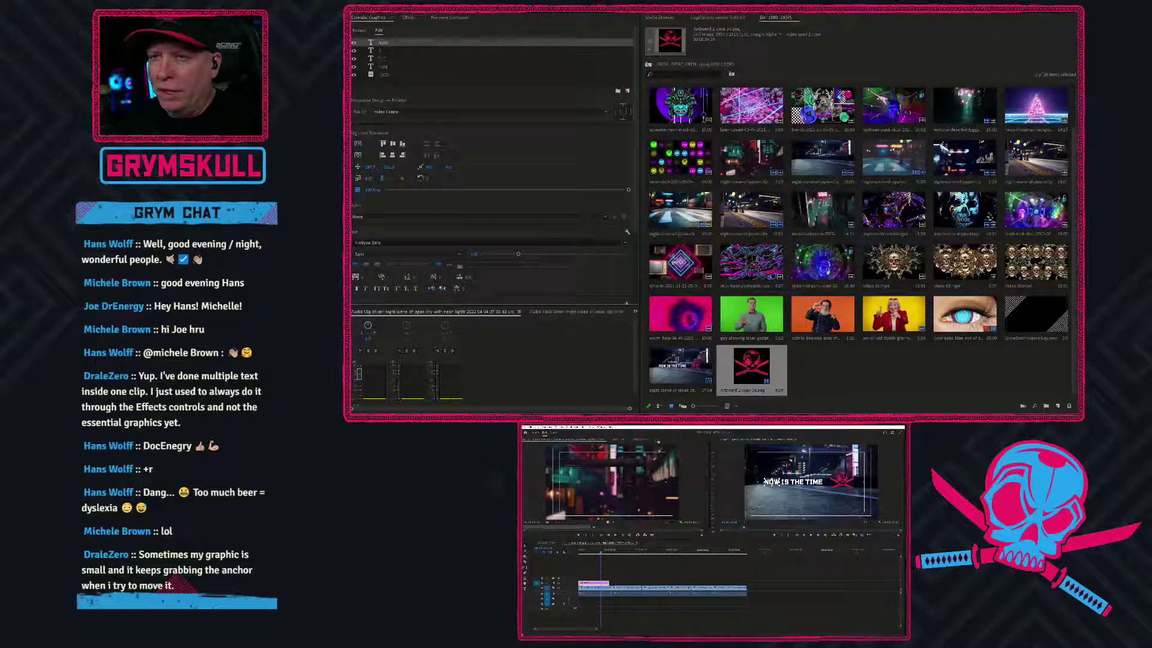
{"action": "left_click", "coordinate": [643, 442]}
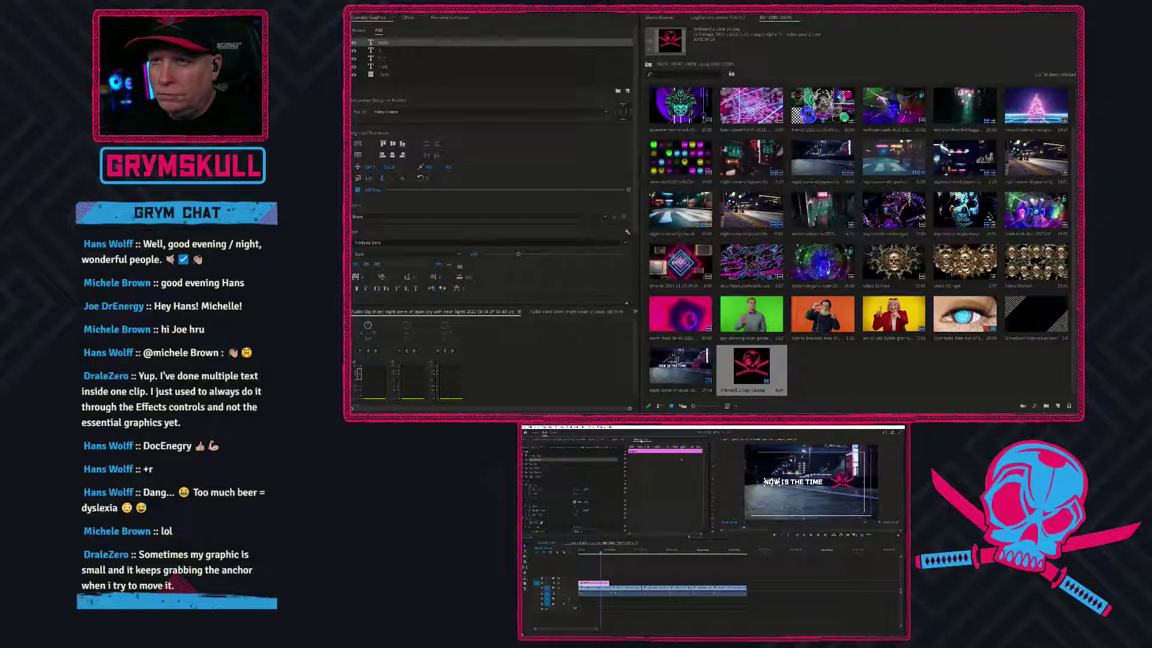
{"action": "left_click", "coordinate": [604, 429]}
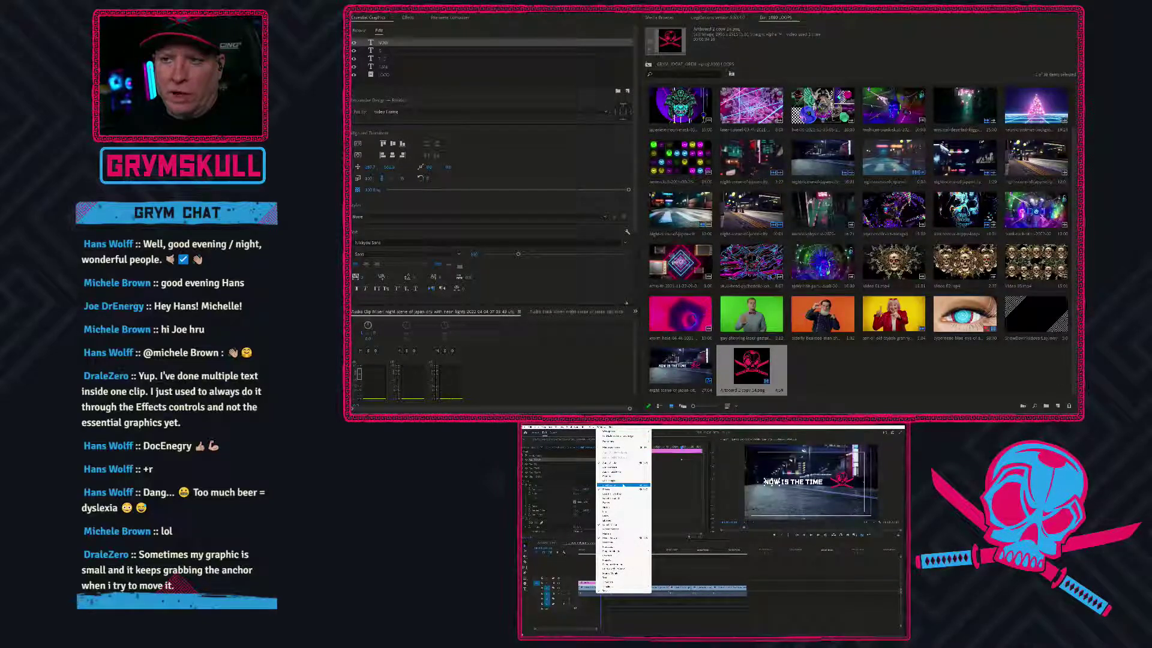
{"action": "left_click", "coordinate": [612, 485]}
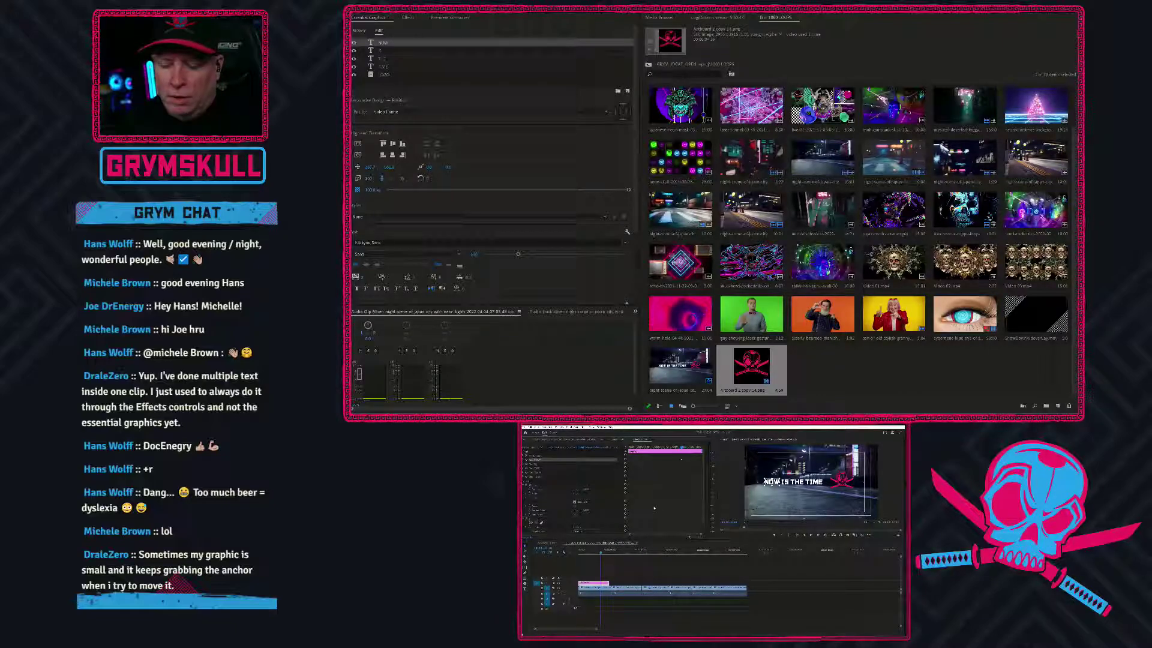
{"action": "key", "text": "grave"}
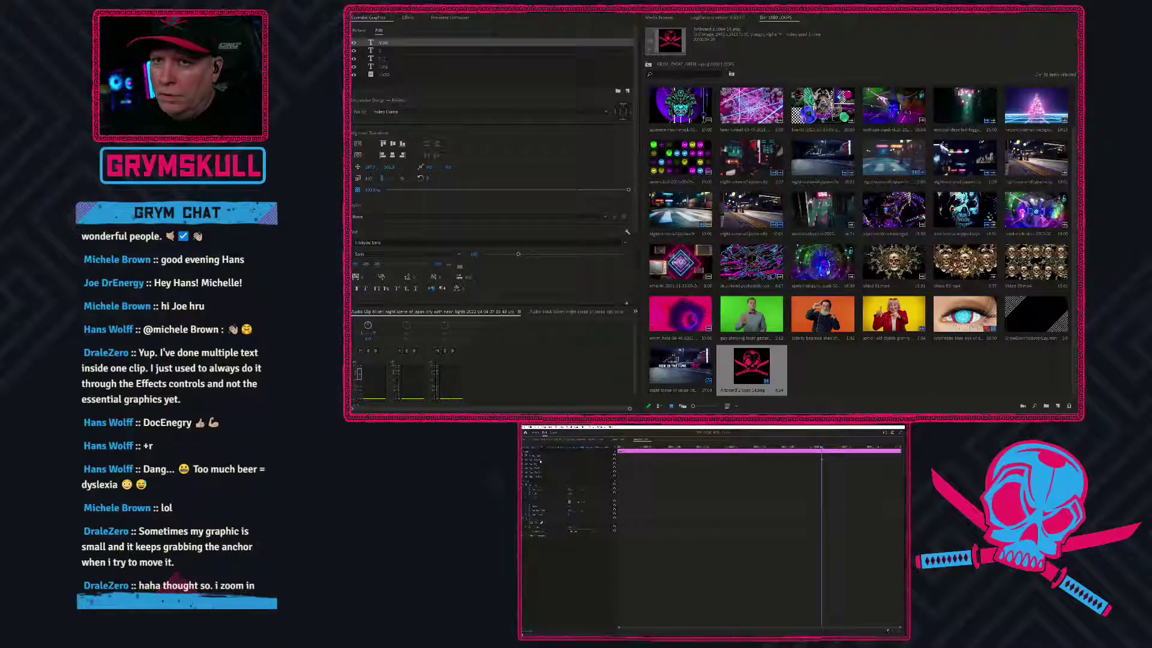
Expand the NOW text layer's properties in Effect Controls and switch off its opacity animation, deleting the existing keyframe
{"action": "left_click", "coordinate": [542, 530]}
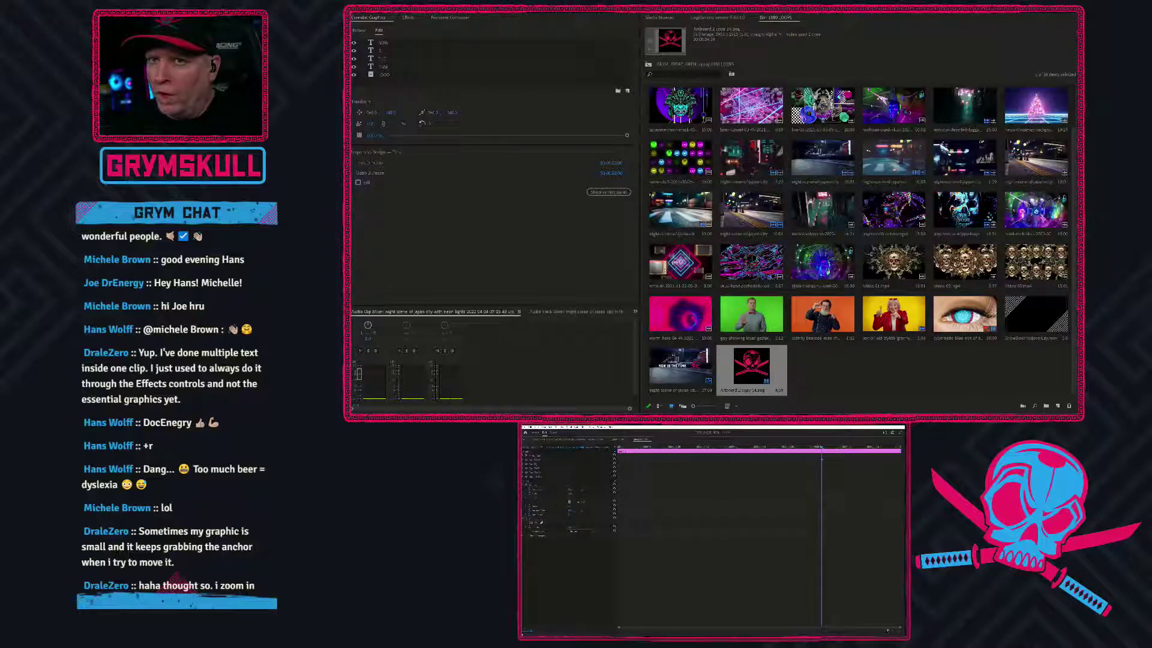
{"action": "left_click", "coordinate": [527, 463]}
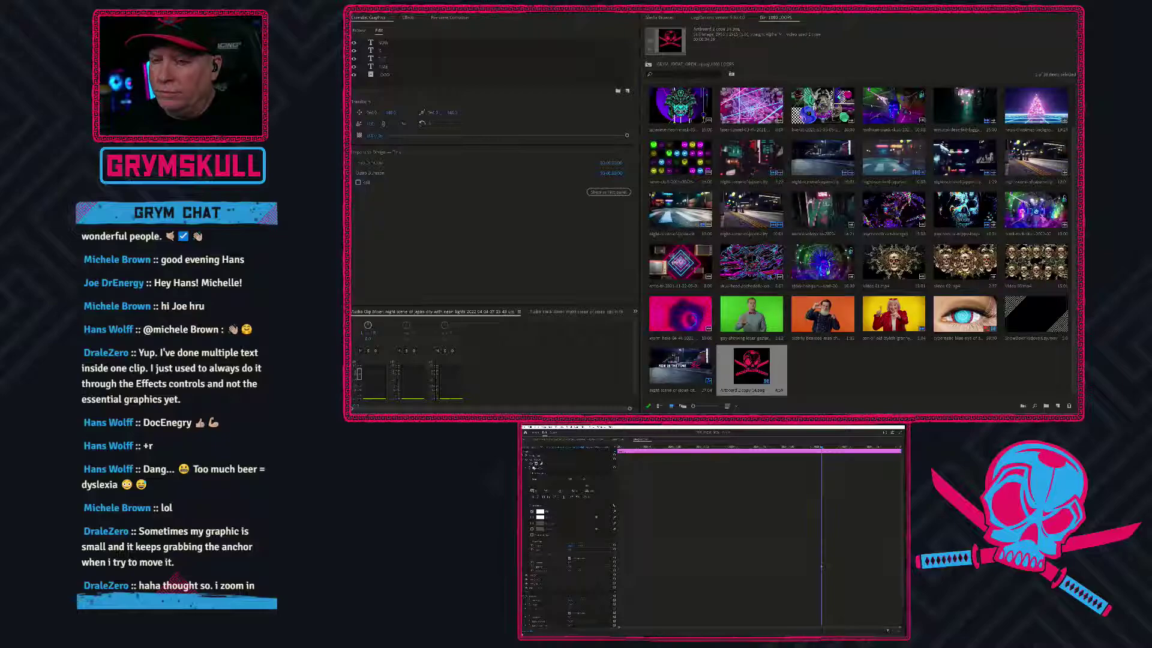
{"action": "left_click", "coordinate": [539, 567]}
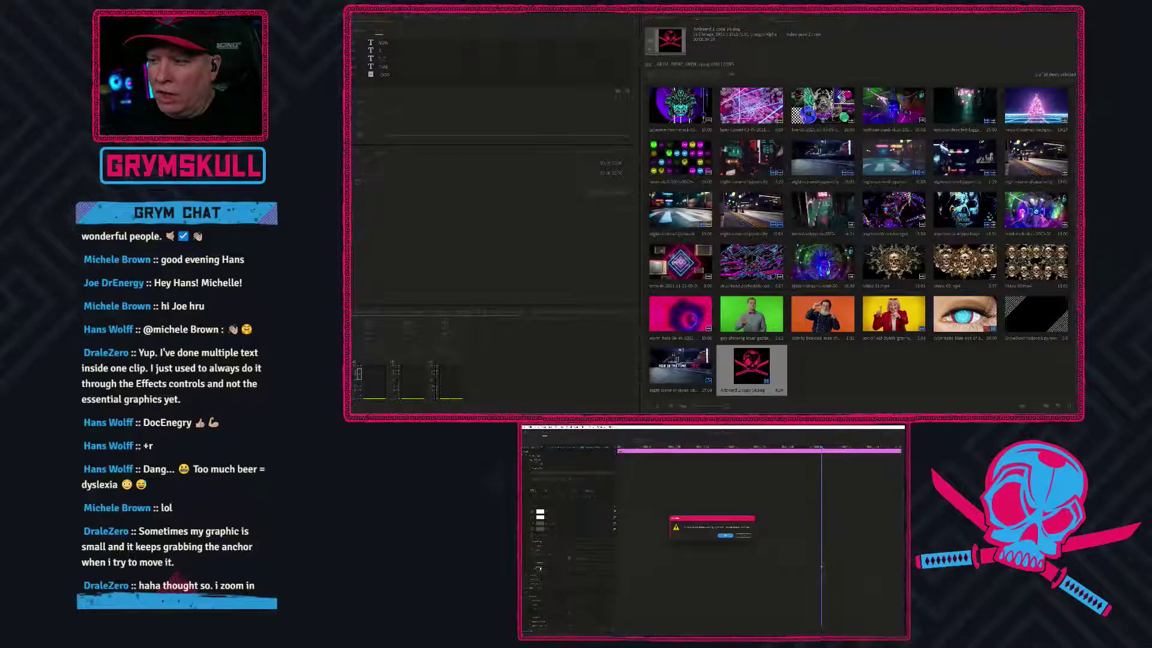
{"action": "left_click", "coordinate": [723, 535]}
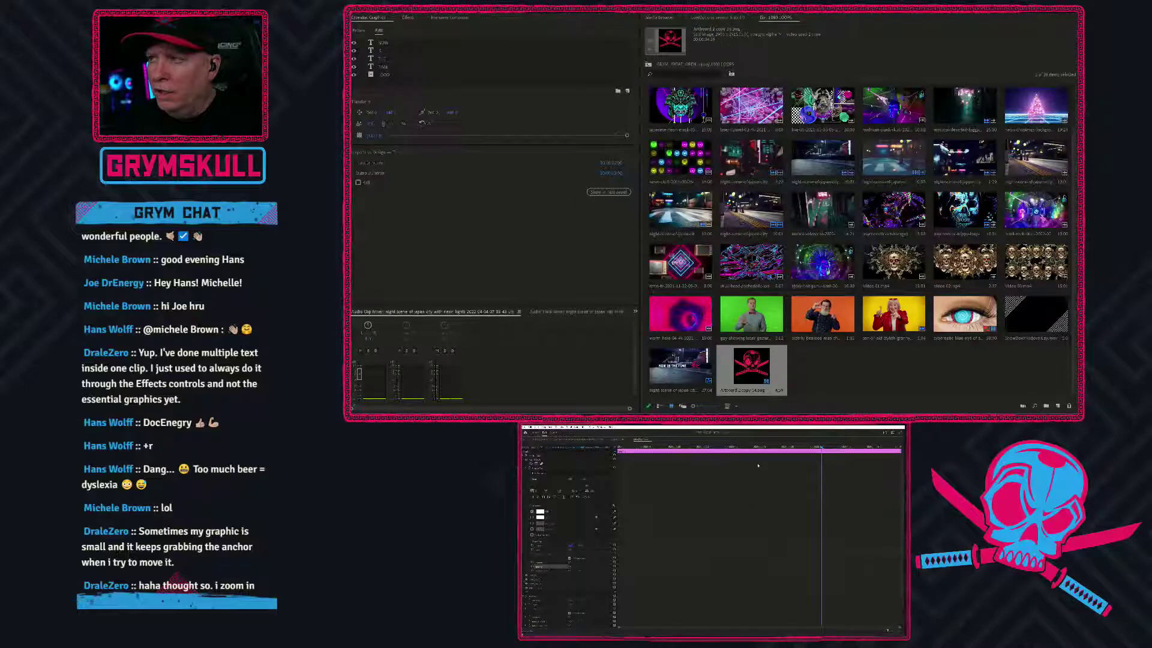
Give the NOW layer two opacity keyframes a few frames apart near the start of the title, at its current opacity
{"action": "left_click", "coordinate": [693, 447]}
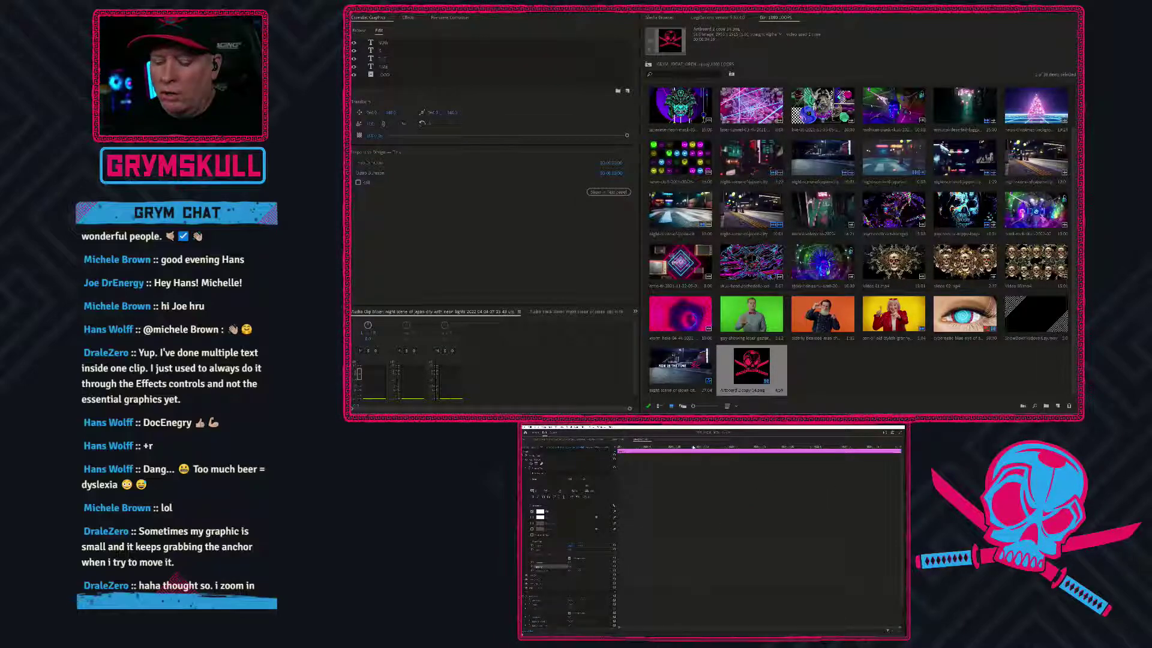
{"action": "key", "text": "grave"}
{"action": "key", "text": "Home"}
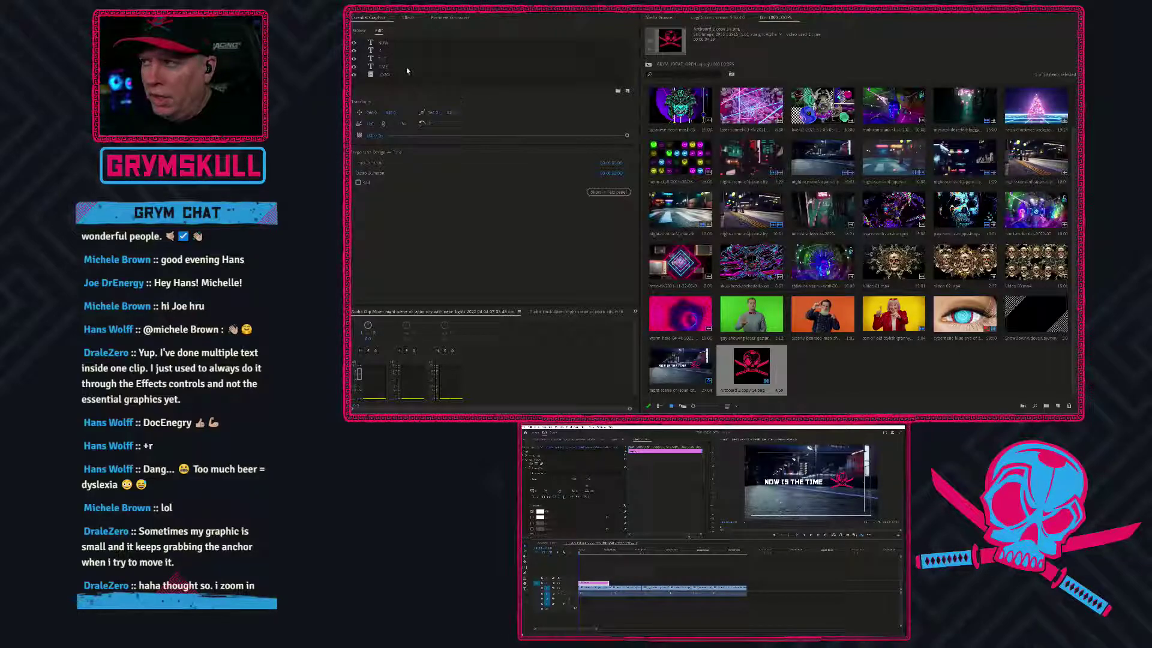
{"action": "left_click", "coordinate": [387, 44]}
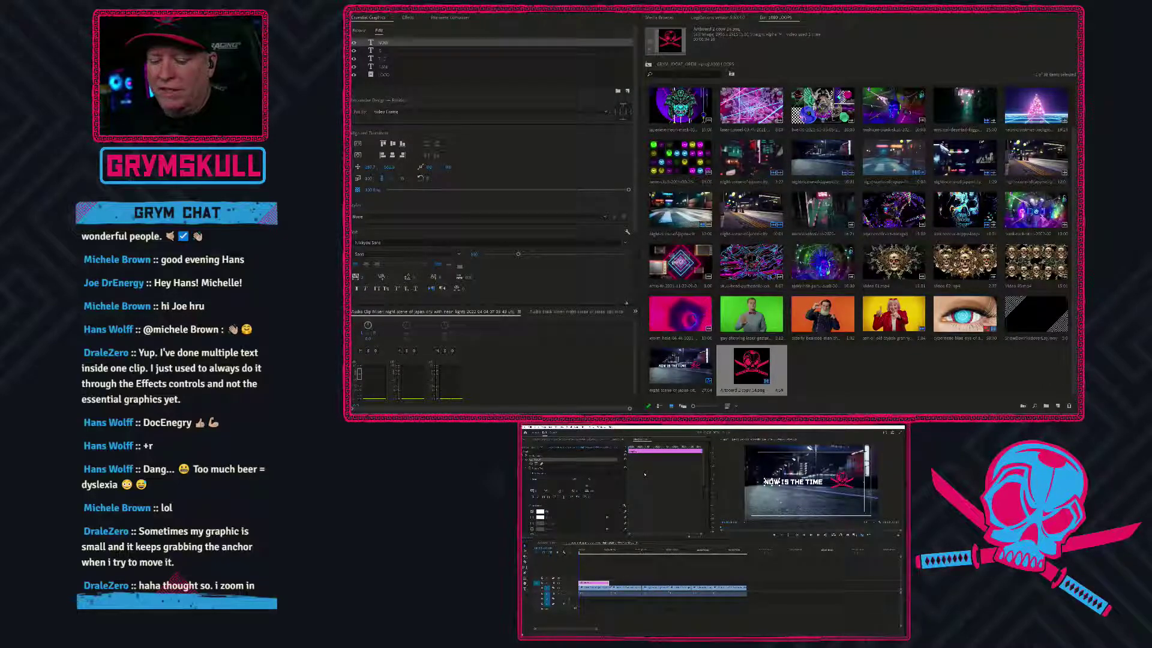
{"action": "key", "text": "grave"}
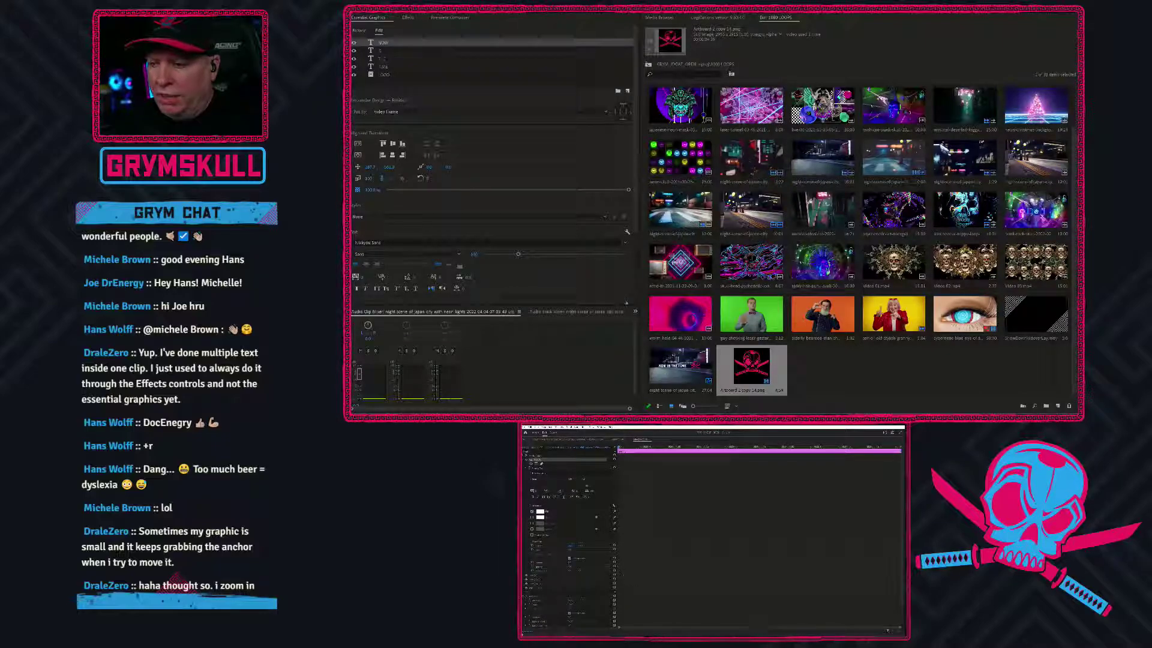
{"action": "left_click_drag", "start_coordinate": [899, 628], "coordinate": [760, 629]}
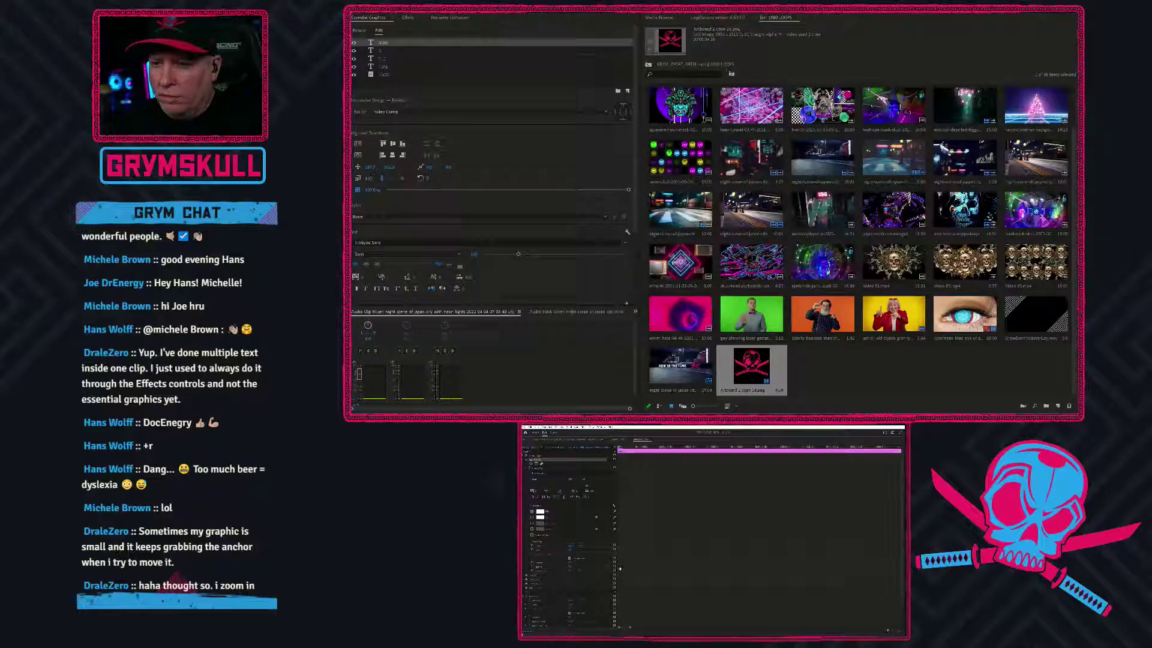
{"action": "left_click_drag", "start_coordinate": [618, 569], "coordinate": [637, 568]}
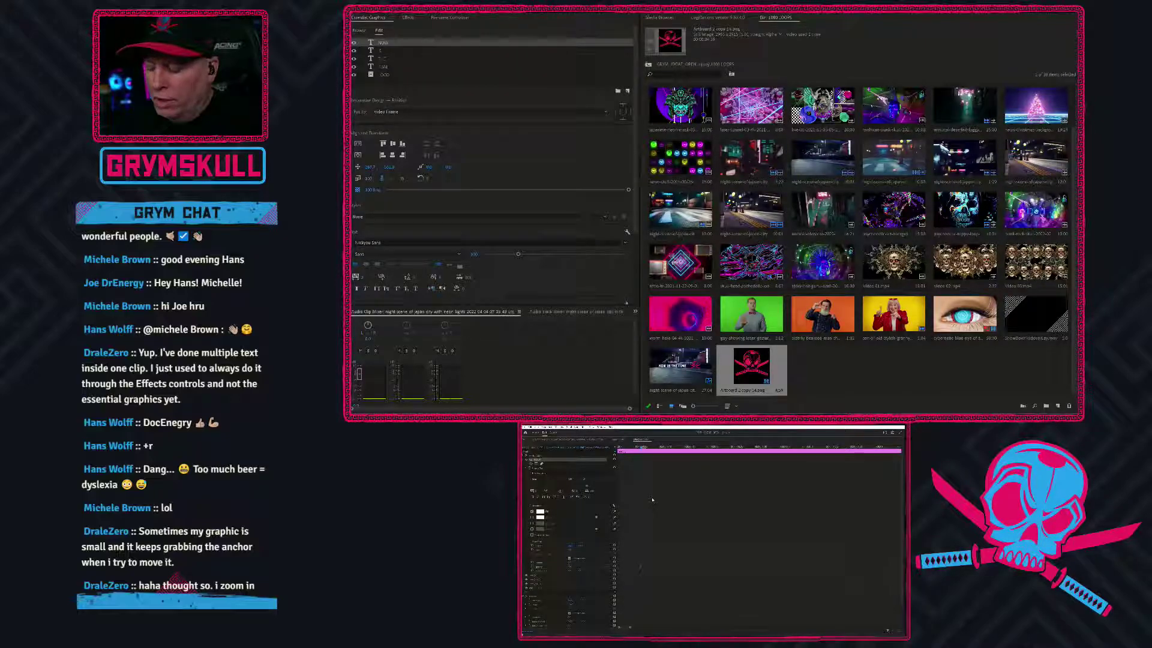
{"action": "key", "text": "Right"}
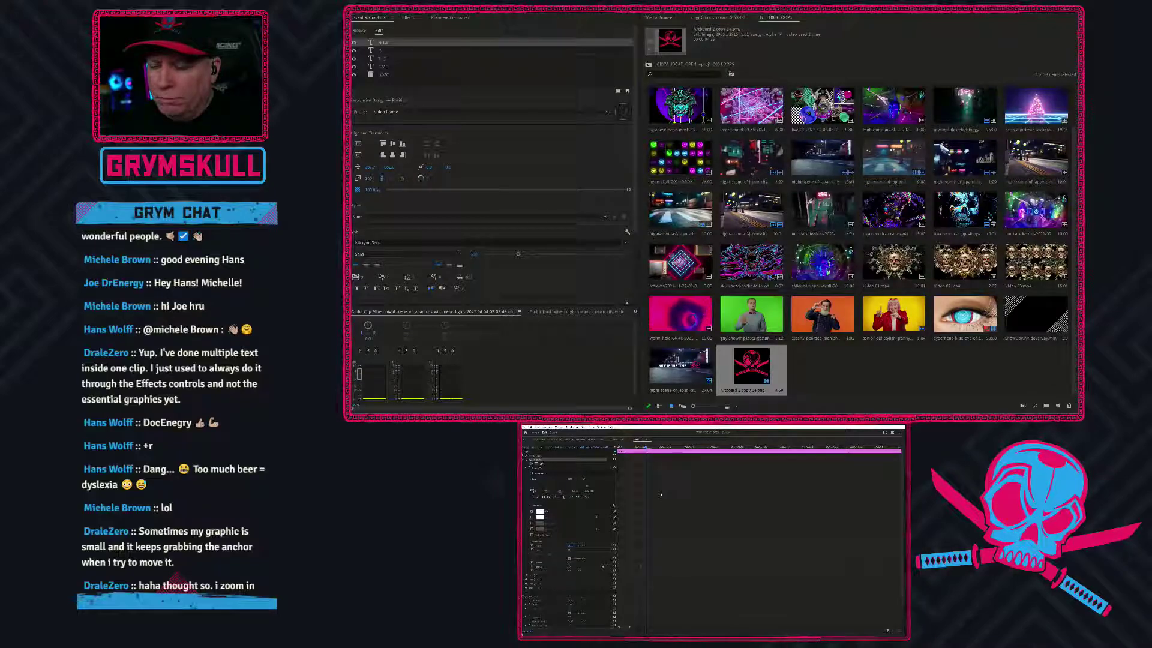
{"action": "left_click", "coordinate": [606, 567]}
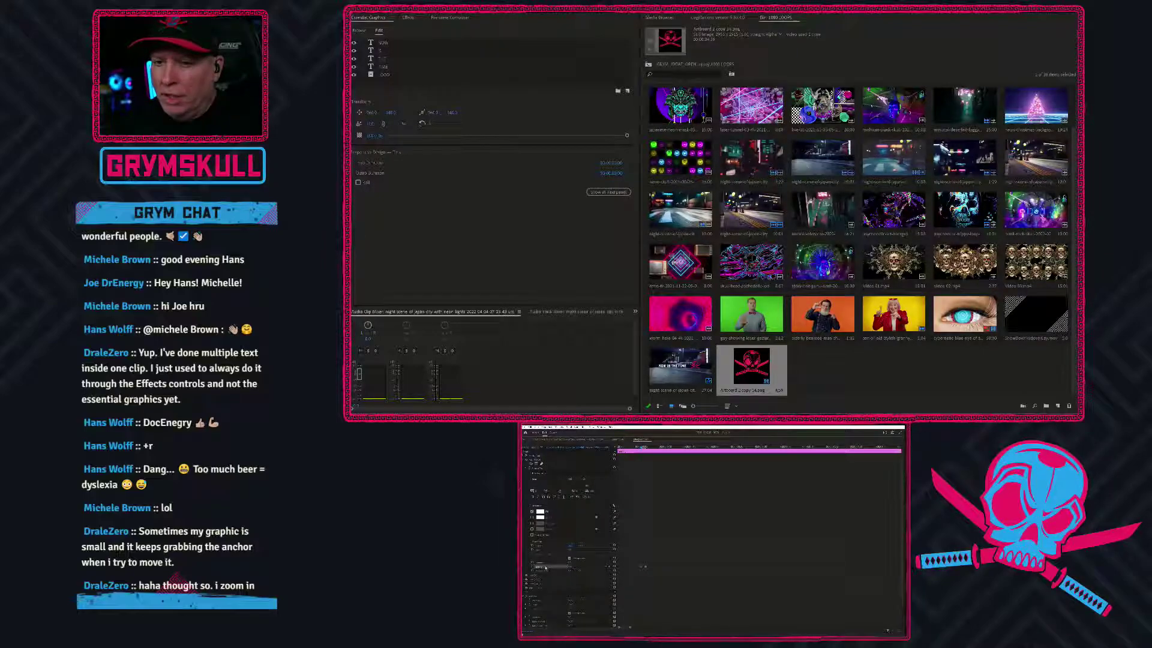
Set the opacity of the NOW layer's first keyframe to 0
{"action": "left_click", "coordinate": [570, 567]}
{"action": "type", "text": "0"}
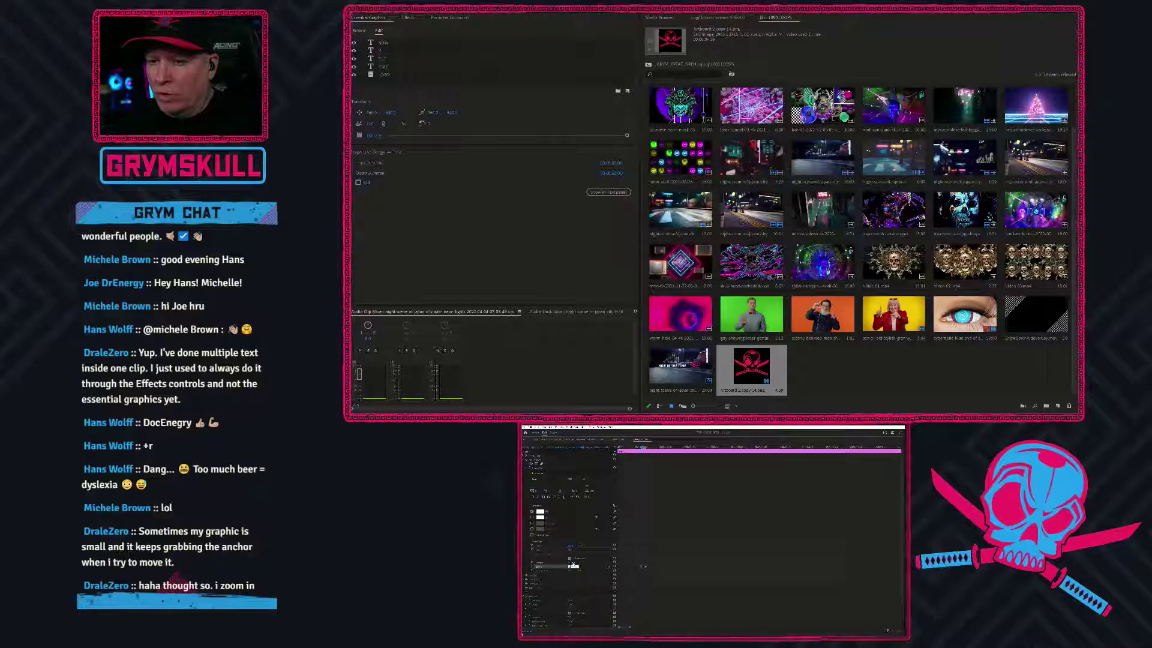
{"action": "key", "text": "Return"}
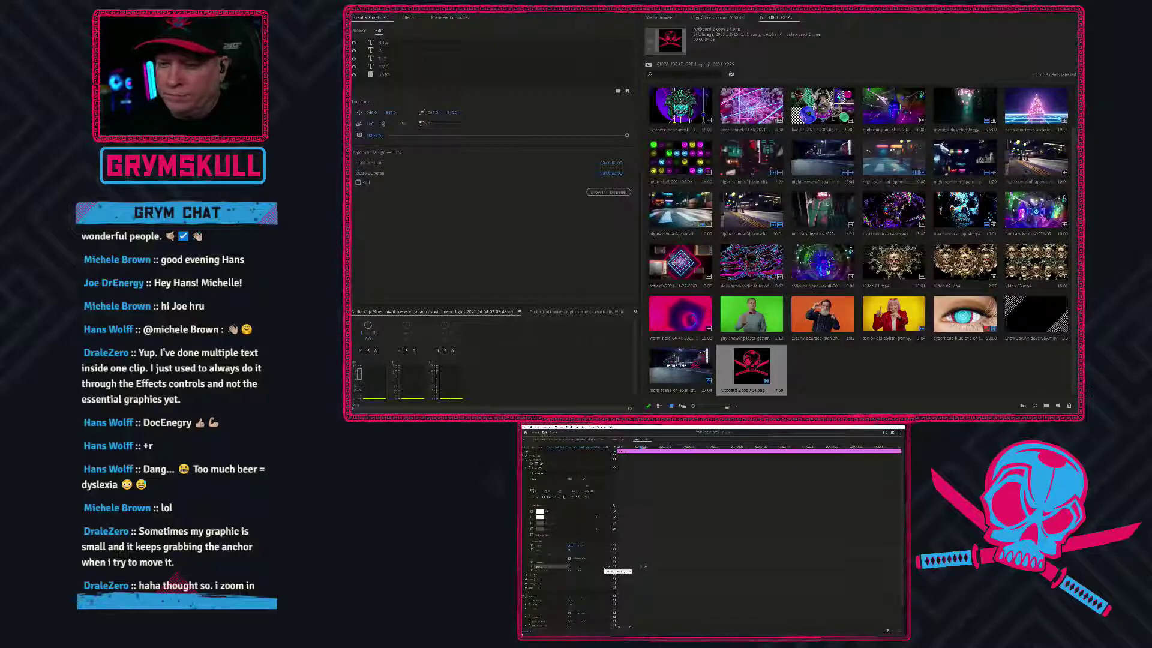
Return to the normal workspace and play the title from the sequence start to check how the word NOW appears
{"action": "key", "text": "grave"}
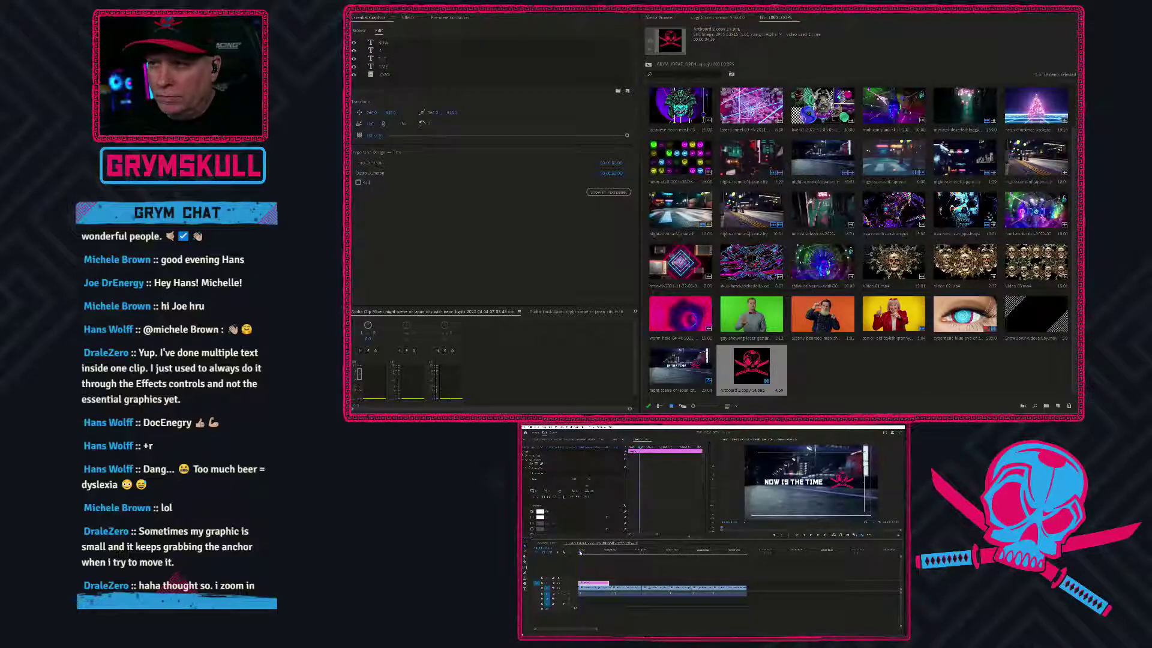
{"action": "left_click_drag", "start_coordinate": [580, 553], "coordinate": [591, 553]}
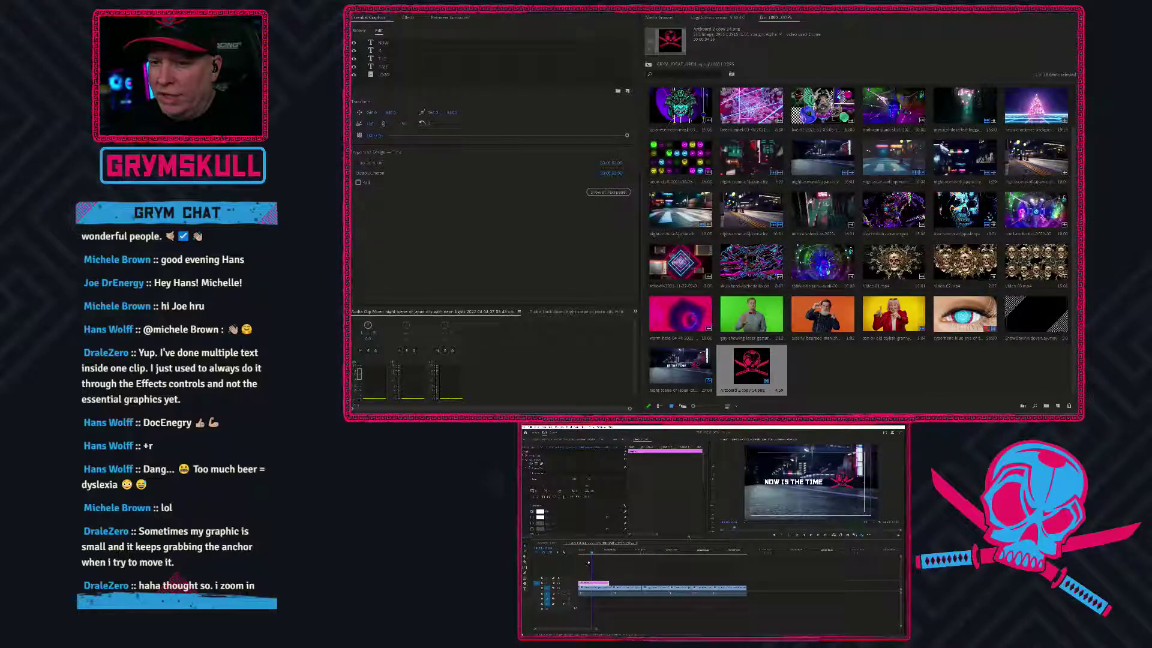
{"action": "left_click", "coordinate": [581, 552]}
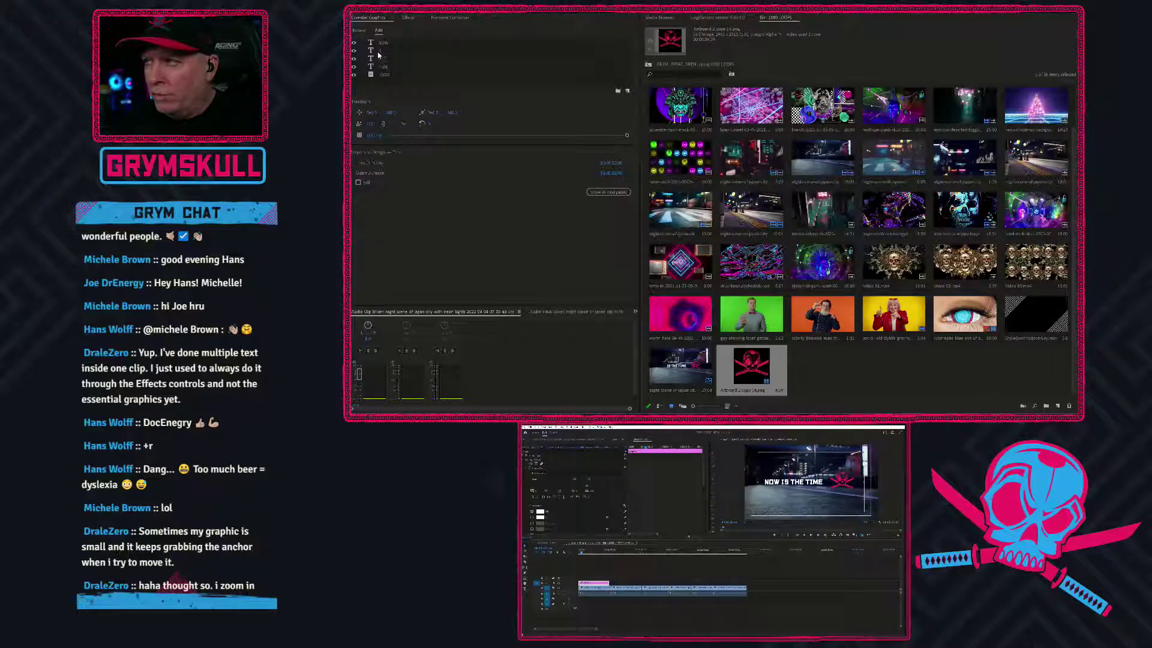
{"action": "left_click_drag", "start_coordinate": [580, 552], "coordinate": [577, 554]}
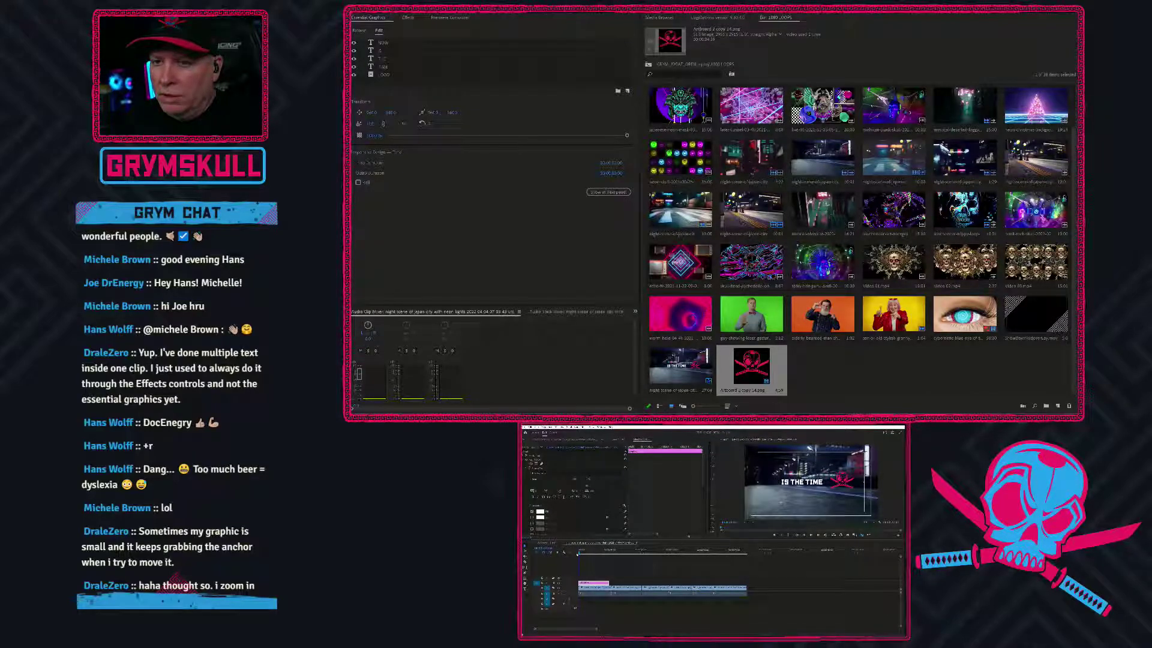
{"action": "key", "text": "space"}
{"action": "key", "text": "space"}
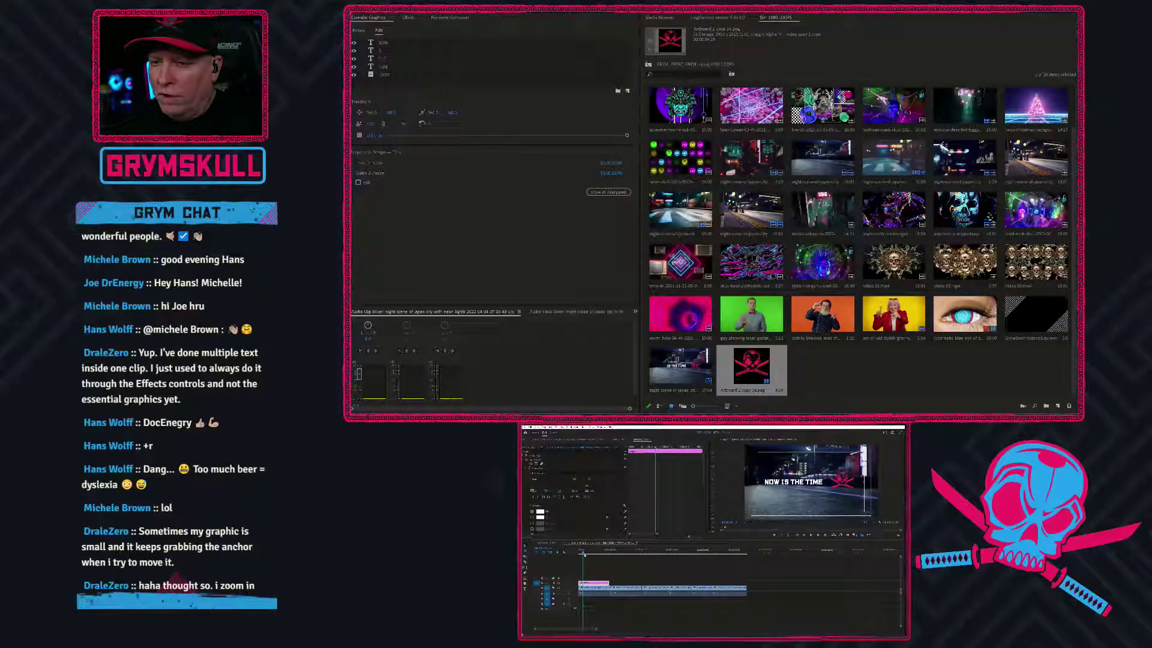
Turn on opacity animation for the IS layer at the current frame, then collapse the NOW layer's properties in full-size Effect Controls
{"action": "left_click", "coordinate": [384, 51]}
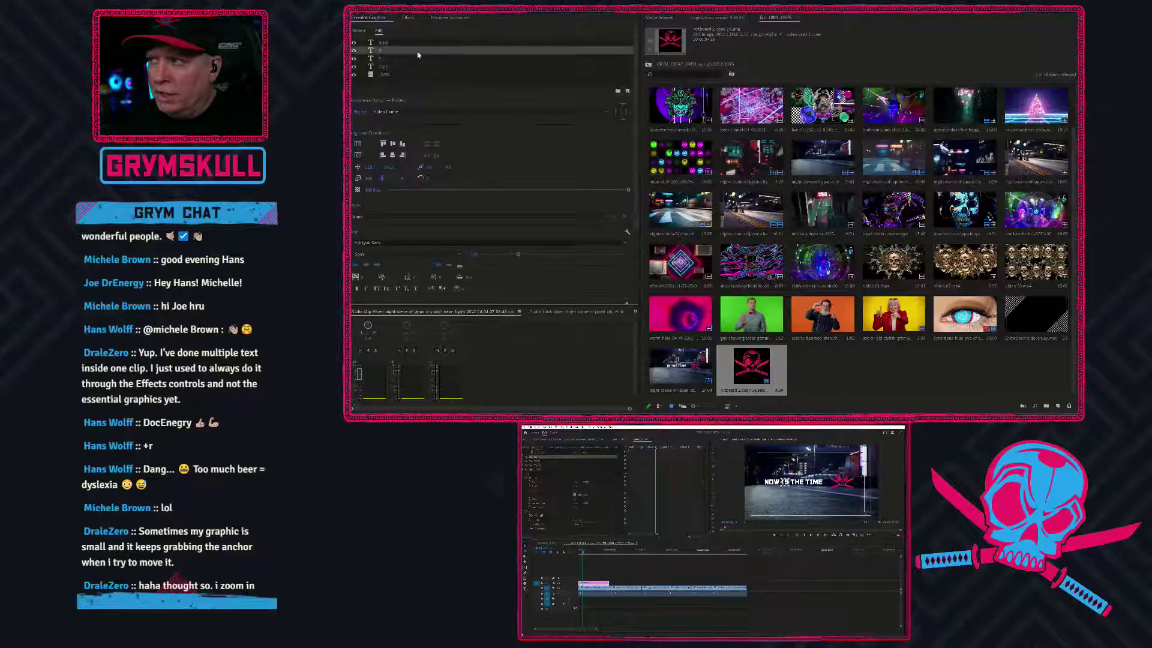
{"action": "left_click", "coordinate": [358, 190]}
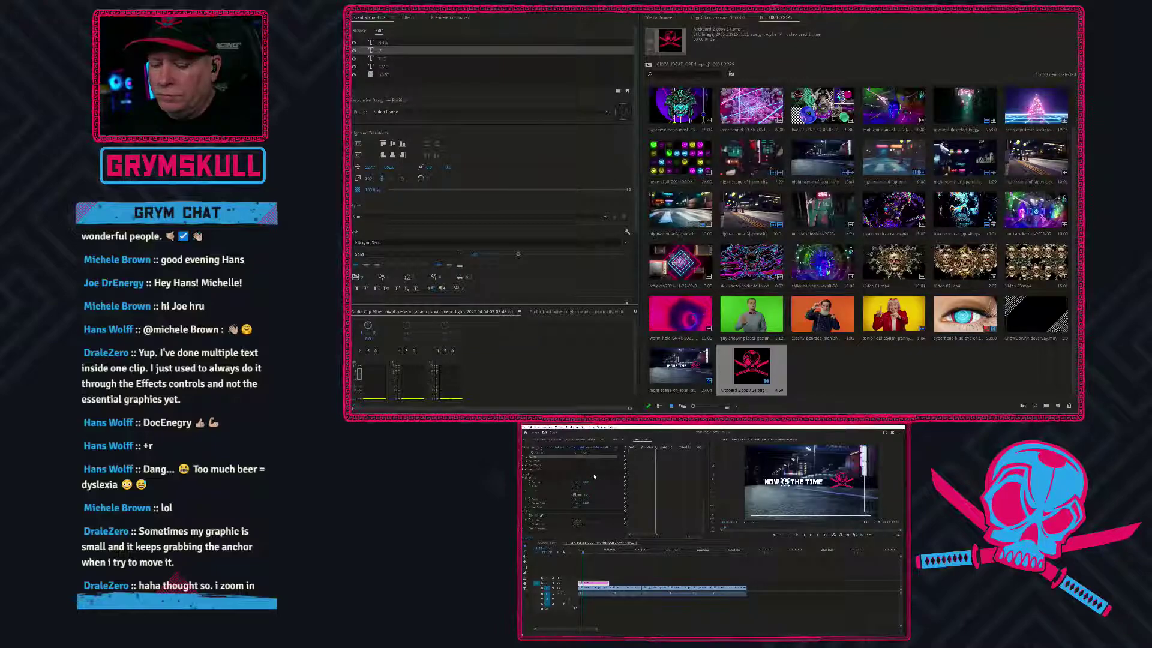
{"action": "key", "text": "grave"}
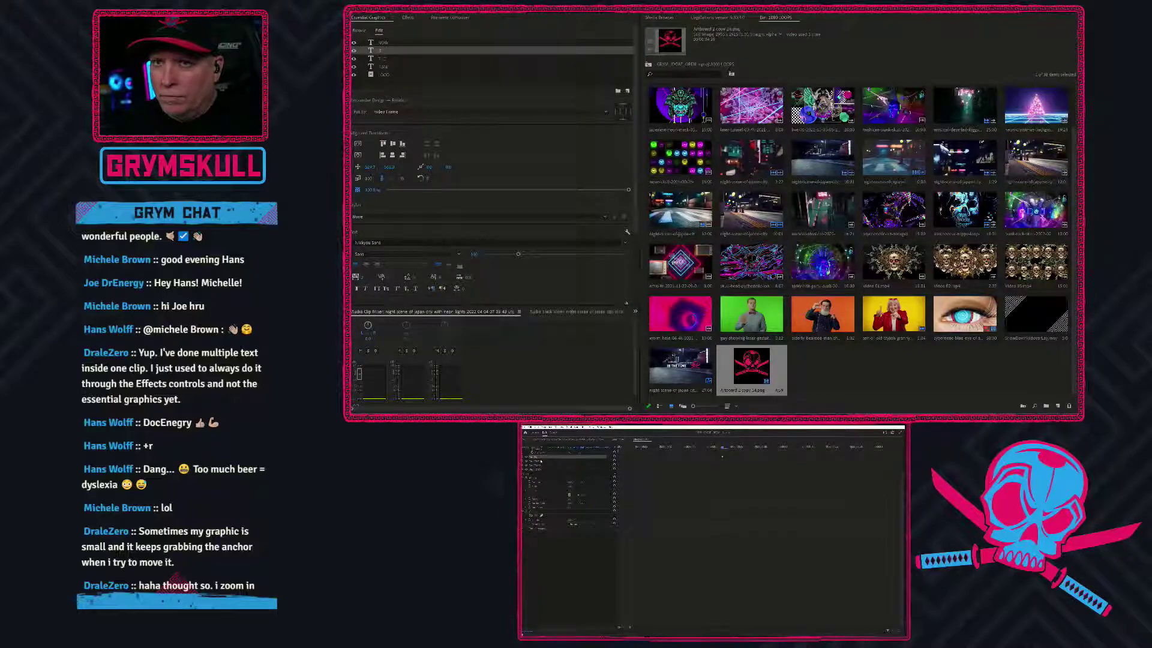
{"action": "left_click", "coordinate": [523, 458]}
{"action": "scroll", "coordinate": [564, 457], "scroll_direction": "up", "scroll_amount": 4}
{"action": "scroll", "coordinate": [564, 525], "scroll_direction": "down", "scroll_amount": 5}
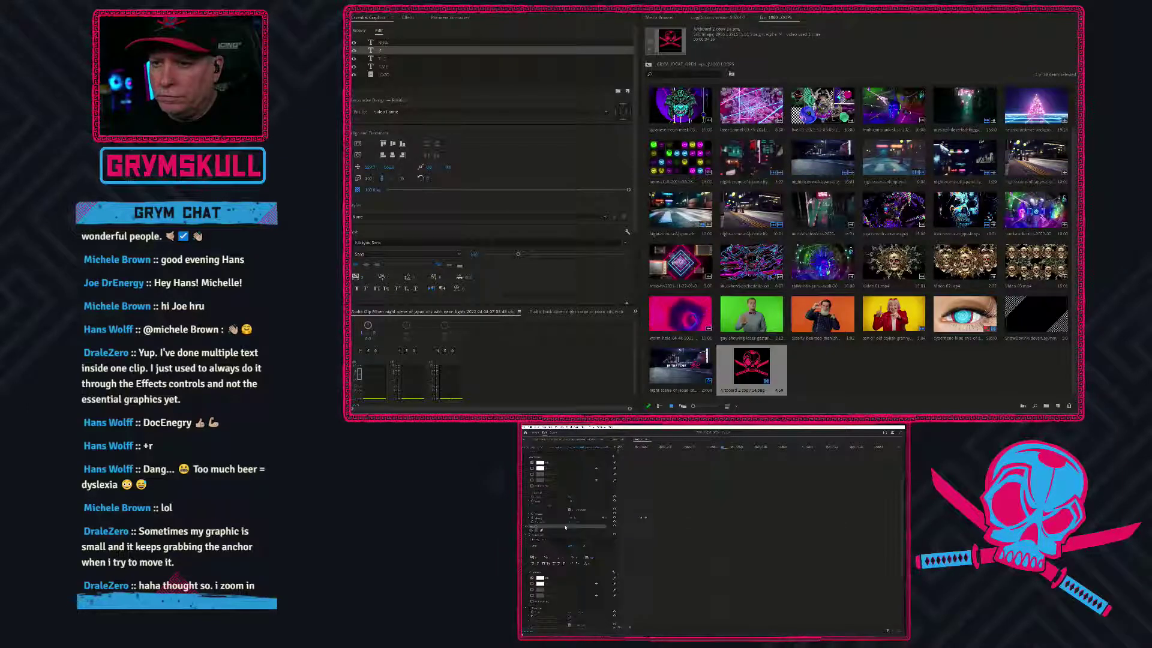
{"action": "scroll", "coordinate": [642, 517], "scroll_direction": "up", "scroll_amount": 5}
{"action": "scroll", "coordinate": [651, 490], "scroll_direction": "down", "scroll_amount": 5}
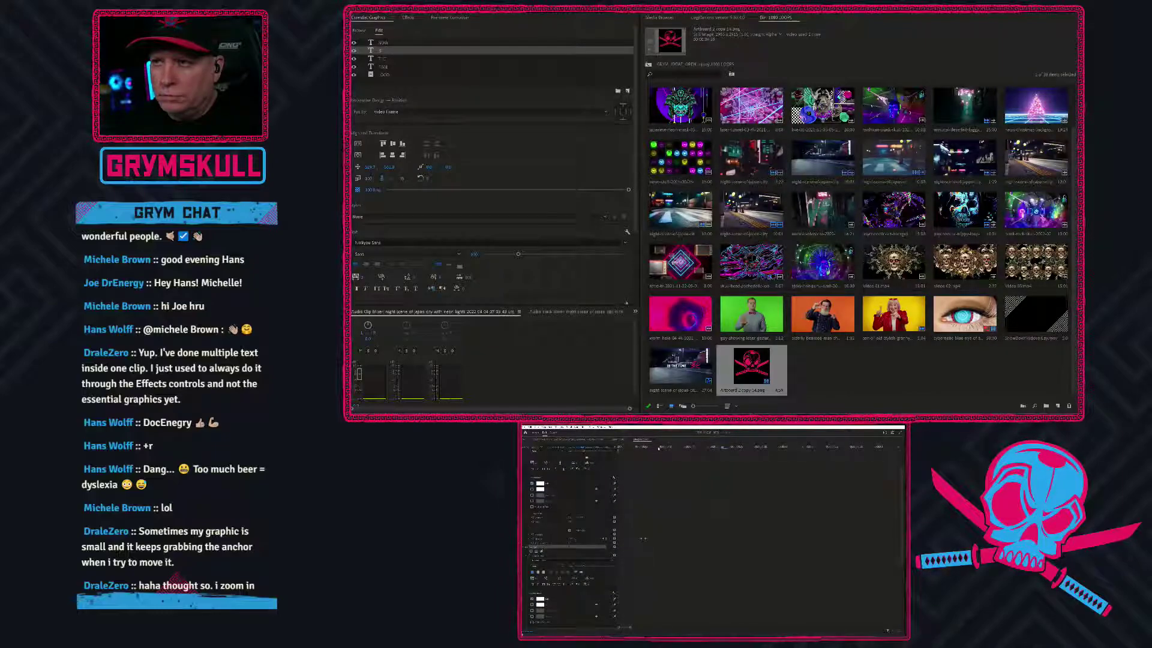
{"action": "scroll", "coordinate": [568, 497], "scroll_direction": "up", "scroll_amount": 5}
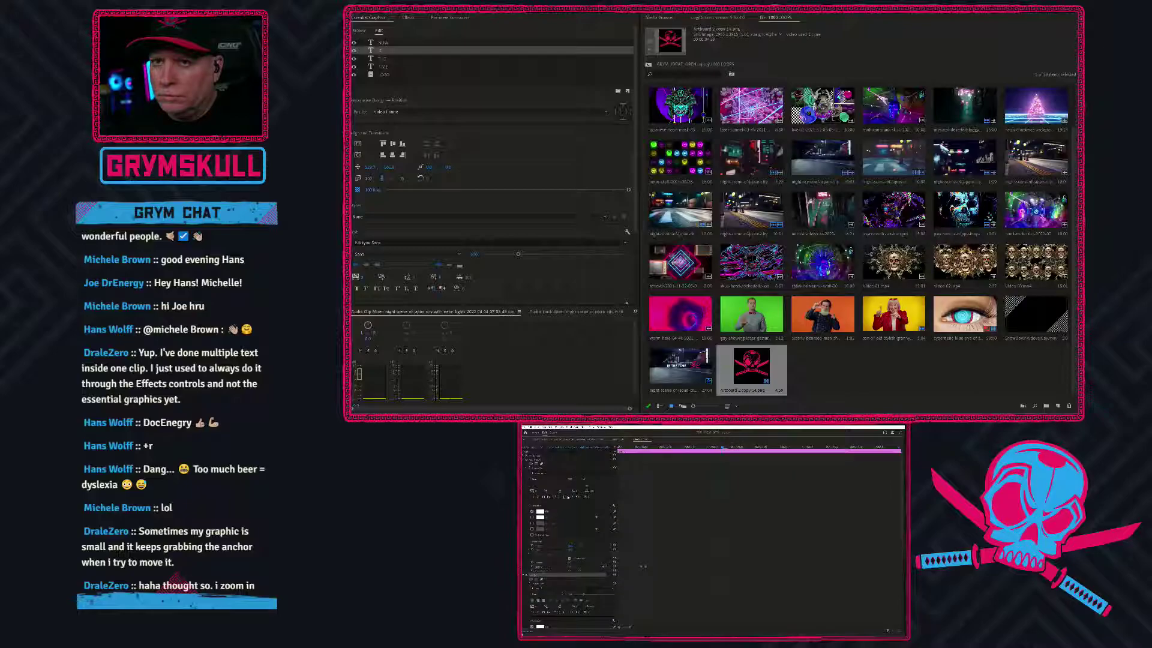
{"action": "left_click", "coordinate": [524, 459]}
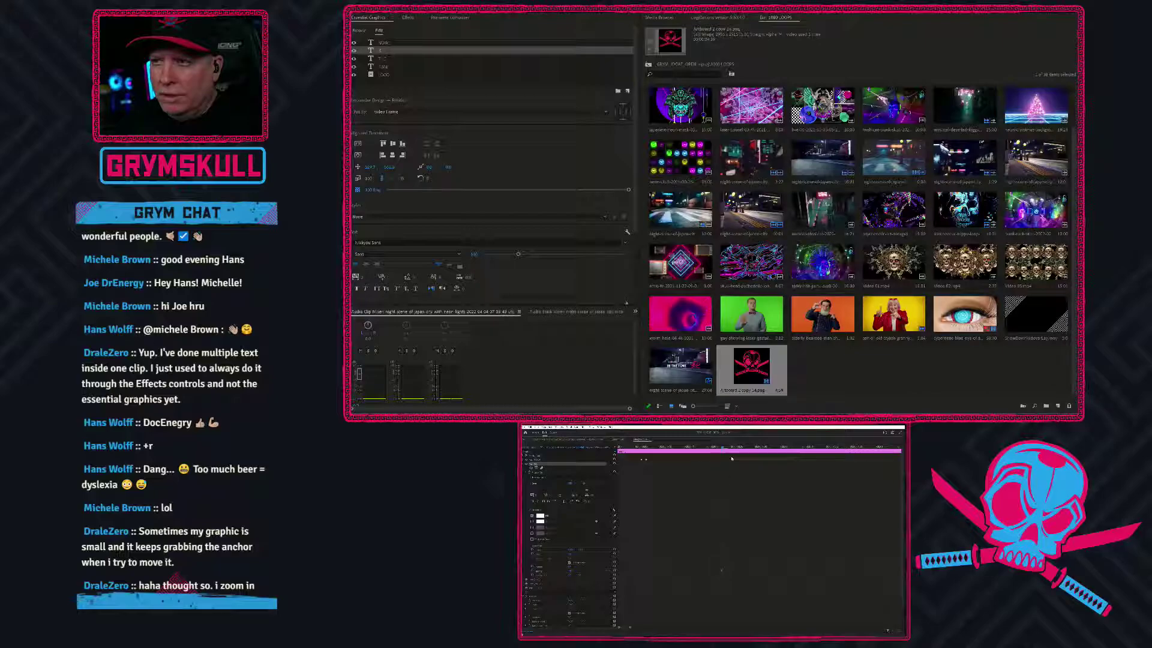
Add a second opacity keyframe to the IS layer a few frames after its first and set the first to 0
{"action": "left_click", "coordinate": [605, 571]}
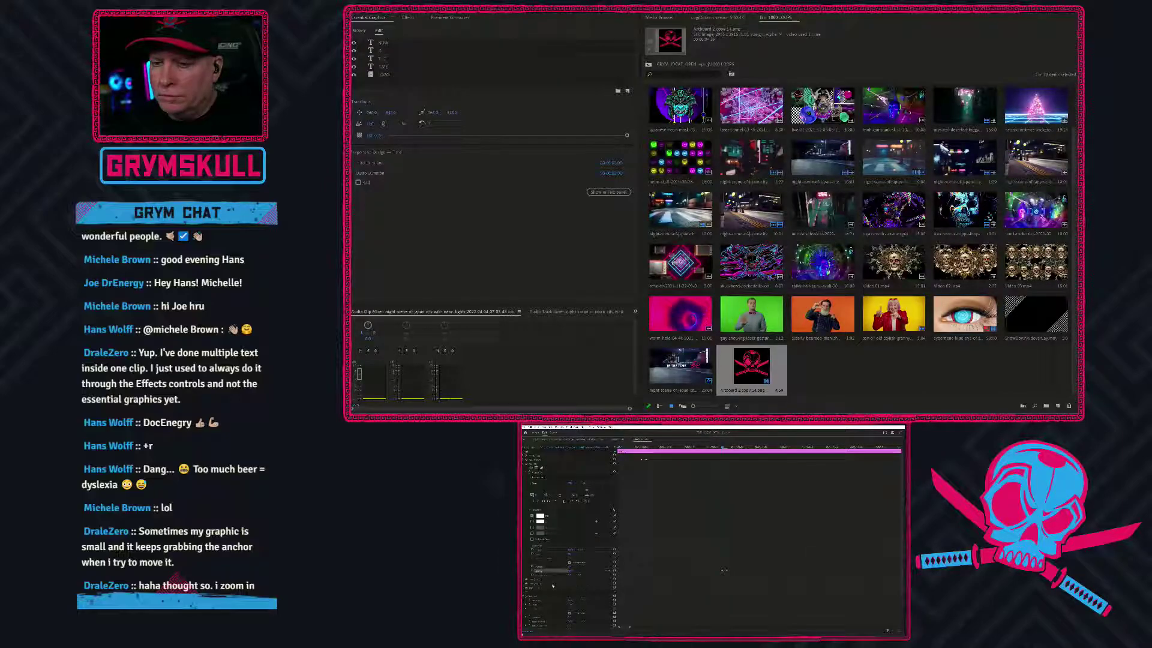
{"action": "left_click", "coordinate": [568, 572]}
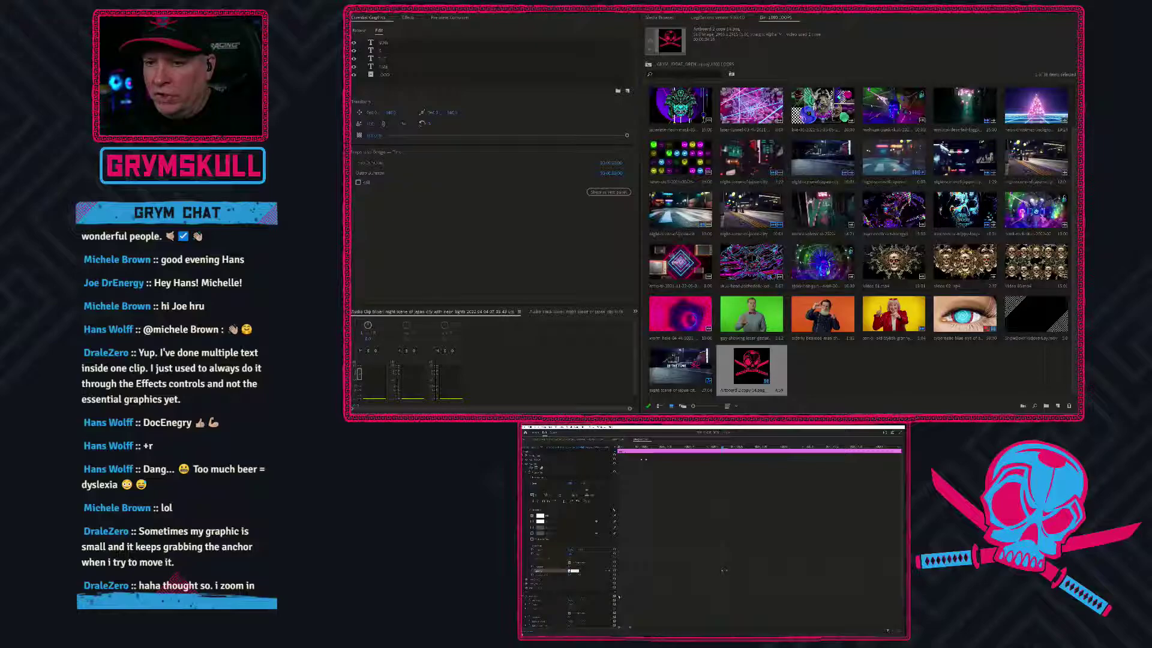
{"action": "key", "text": "Return"}
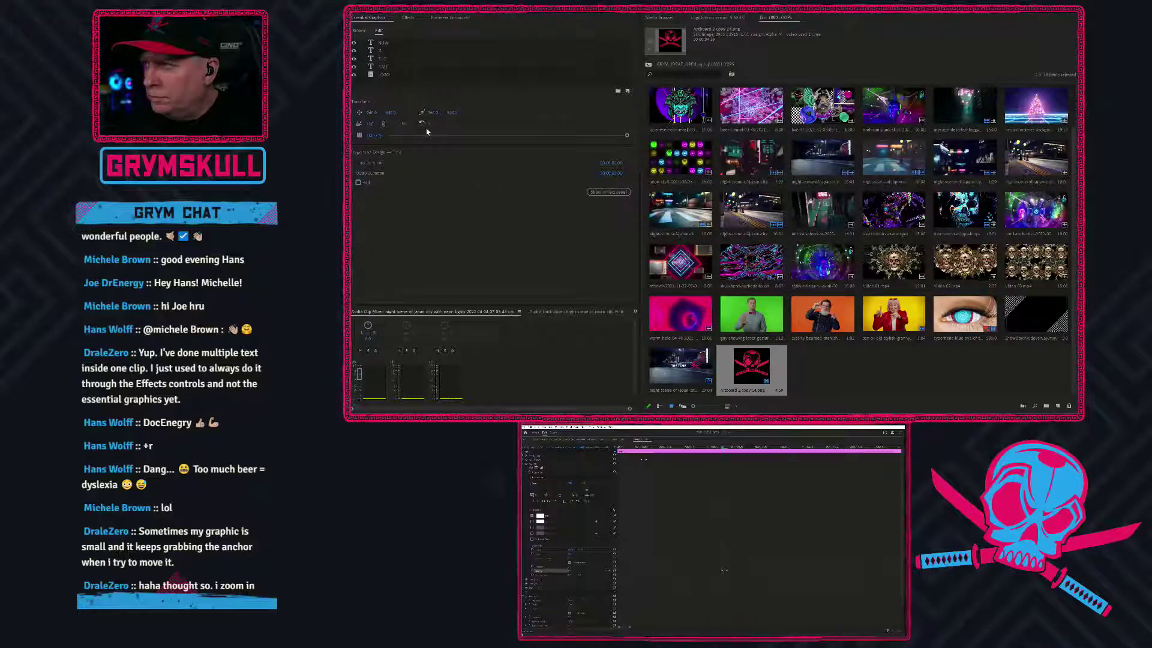
Expand the THE layer's properties and turn on its opacity animation at a frame past the IS layer's keyframes
{"action": "left_click", "coordinate": [385, 59]}
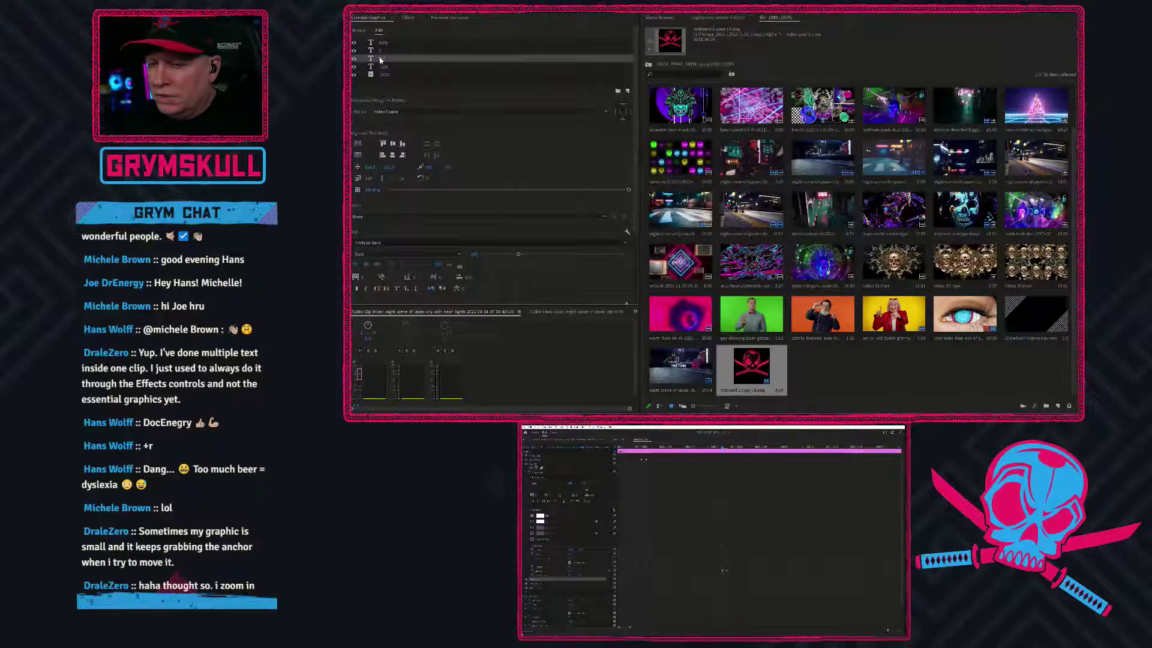
{"action": "left_click", "coordinate": [524, 580]}
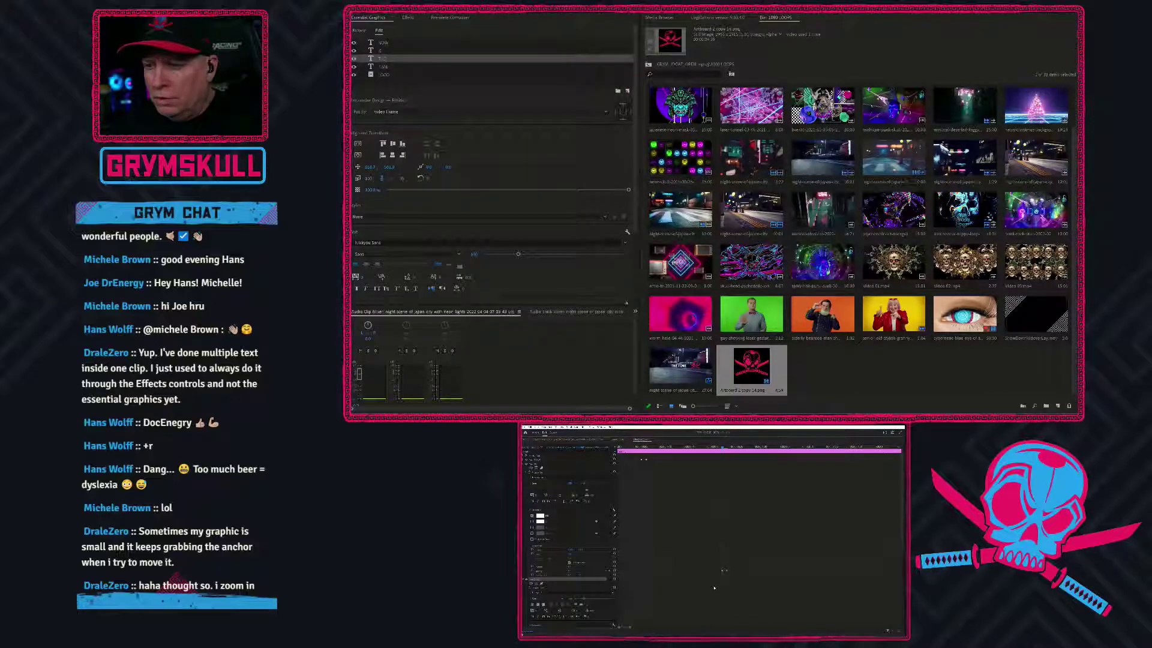
{"action": "left_click_drag", "start_coordinate": [723, 447], "coordinate": [766, 450]}
{"action": "scroll", "coordinate": [729, 559], "scroll_direction": "down", "scroll_amount": 1}
{"action": "scroll", "coordinate": [729, 559], "scroll_direction": "down", "scroll_amount": 4}
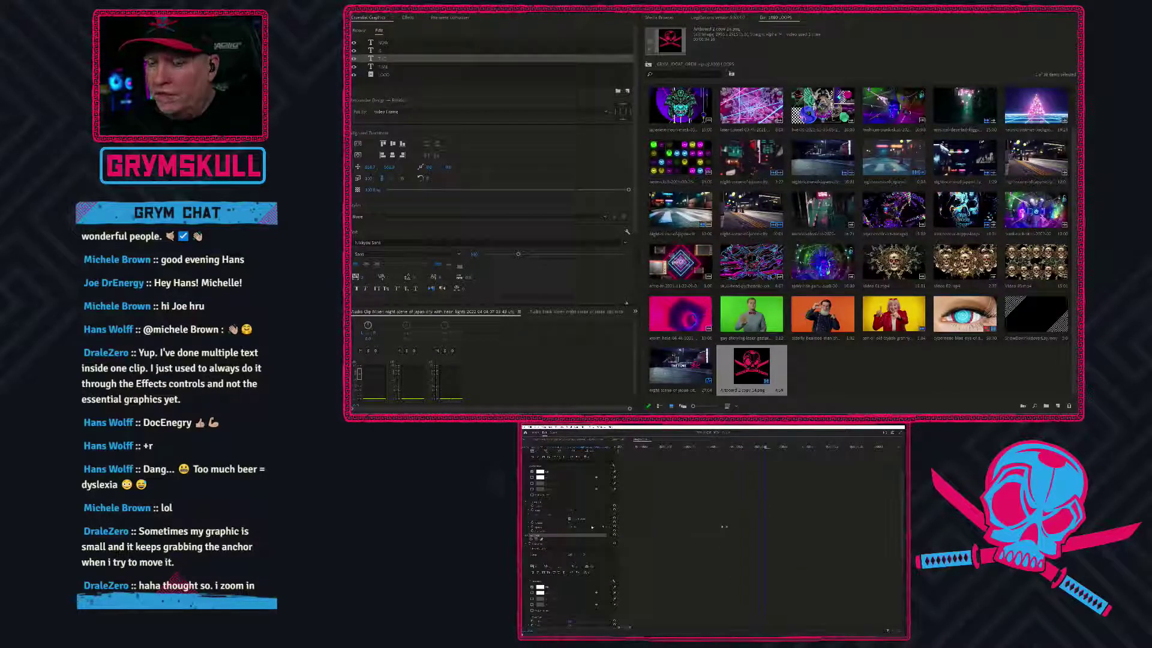
{"action": "scroll", "coordinate": [575, 525], "scroll_direction": "down", "scroll_amount": 3}
{"action": "scroll", "coordinate": [563, 522], "scroll_direction": "down", "scroll_amount": 4}
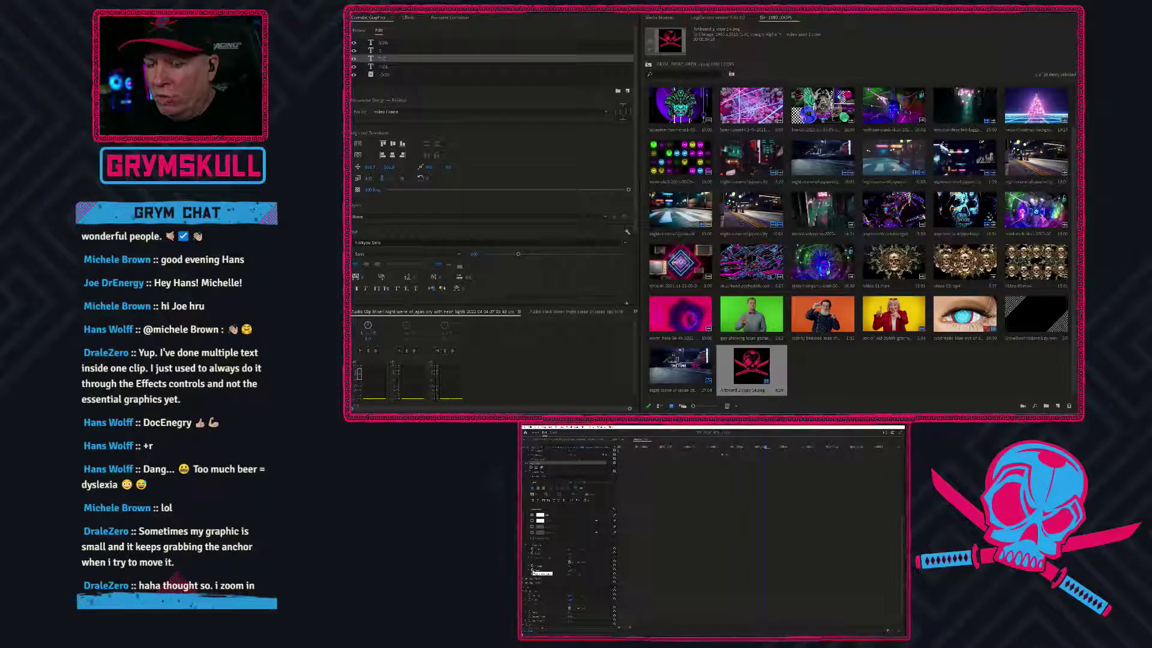
{"action": "left_click", "coordinate": [532, 571]}
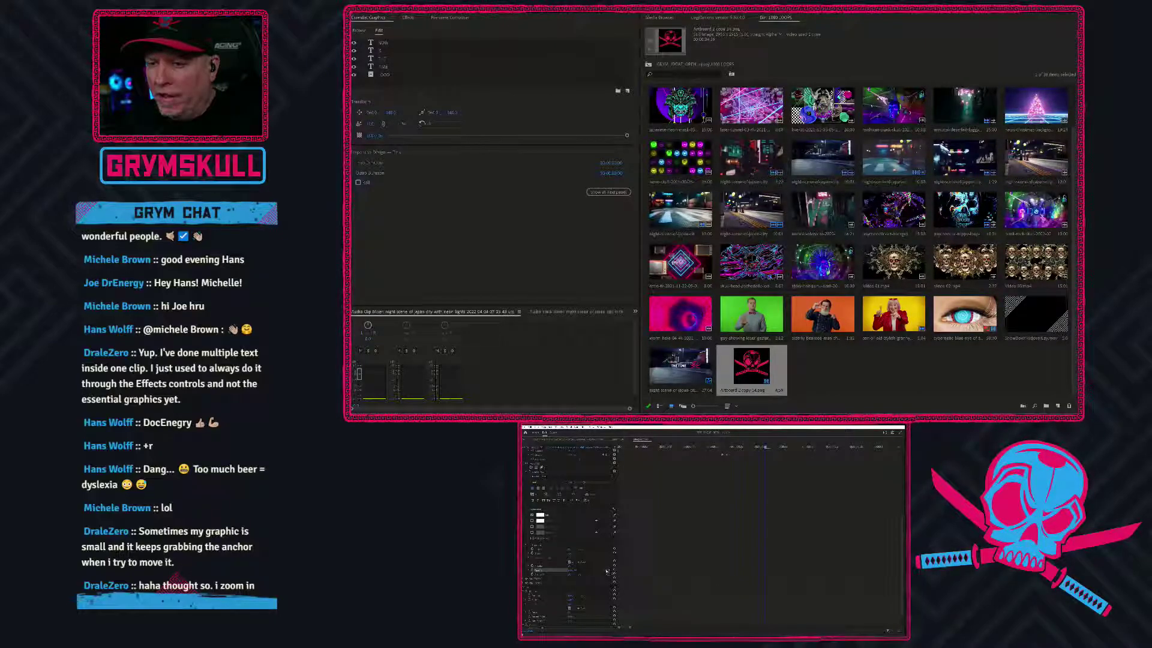
Set the THE layer's first opacity keyframe to 0 and add a second keyframe a few frames after it
{"action": "left_click", "coordinate": [572, 570]}
{"action": "type", "text": "0"}
{"action": "key", "text": "Return"}
{"action": "scroll", "coordinate": [813, 516], "scroll_direction": "down", "scroll_amount": 3}
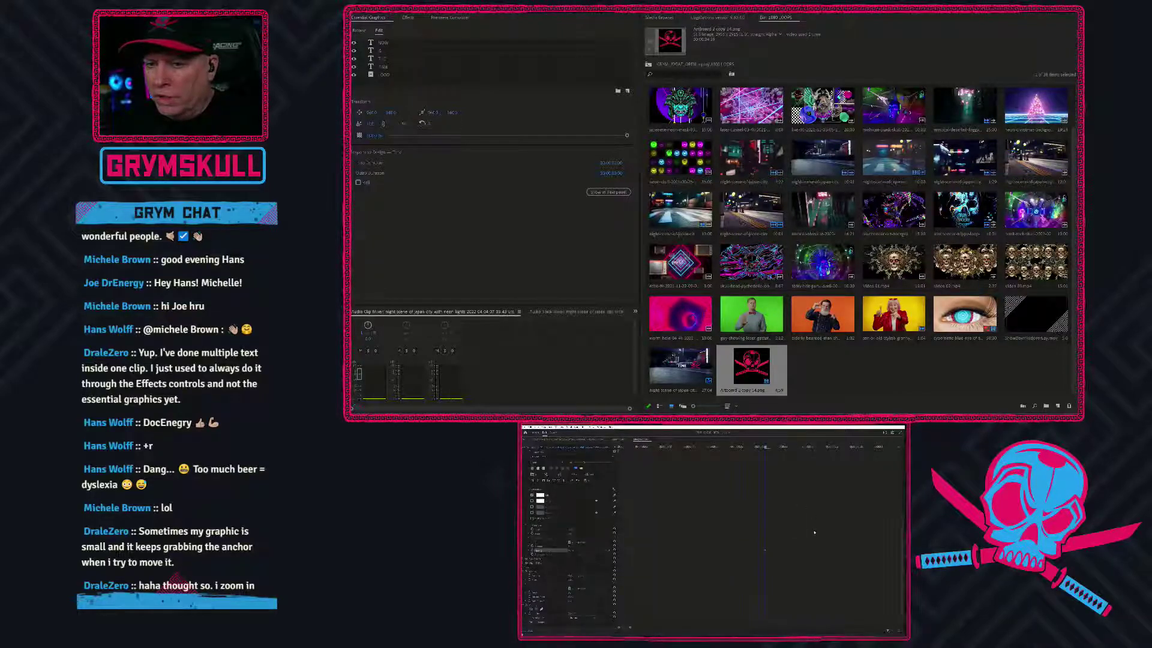
{"action": "scroll", "coordinate": [570, 540], "scroll_direction": "up", "scroll_amount": 4}
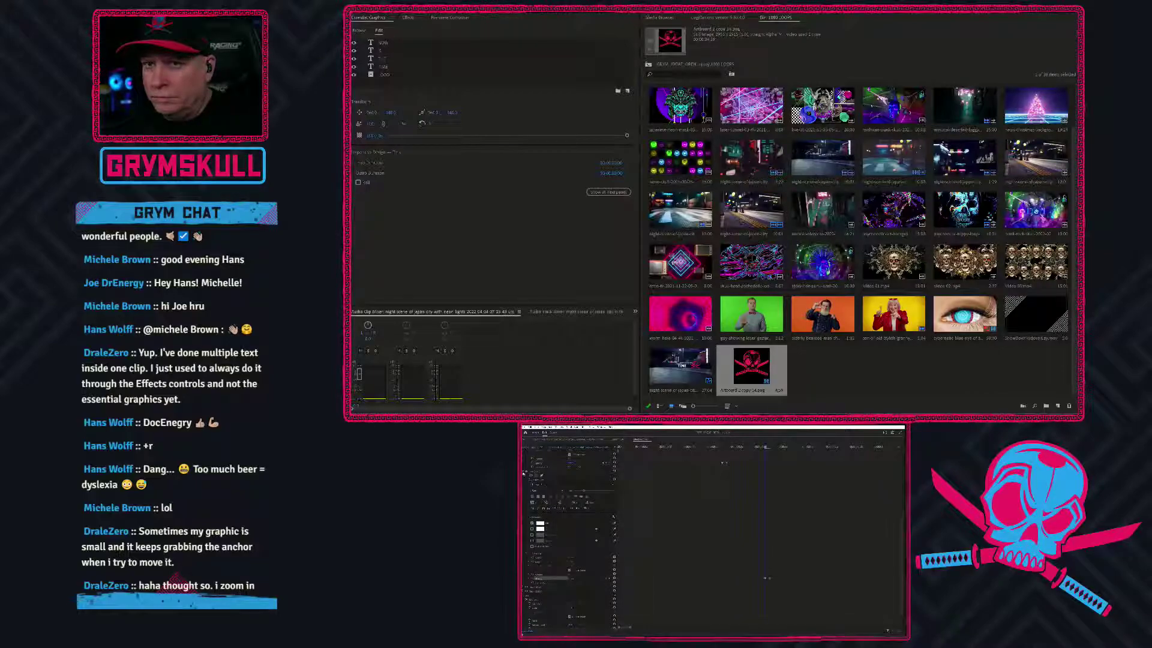
Collapse the THE and IS layers' properties in Effect Controls and select the TIME layer
{"action": "left_click", "coordinate": [522, 472]}
{"action": "scroll", "coordinate": [523, 471], "scroll_direction": "up", "scroll_amount": 4}
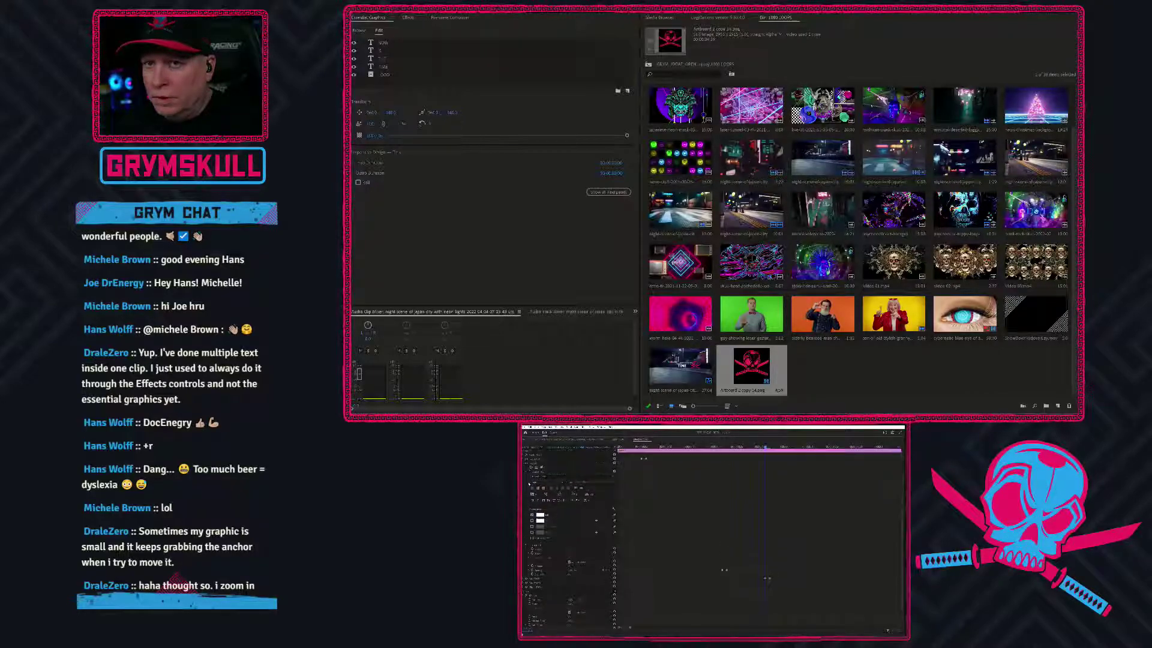
{"action": "left_click", "coordinate": [523, 464]}
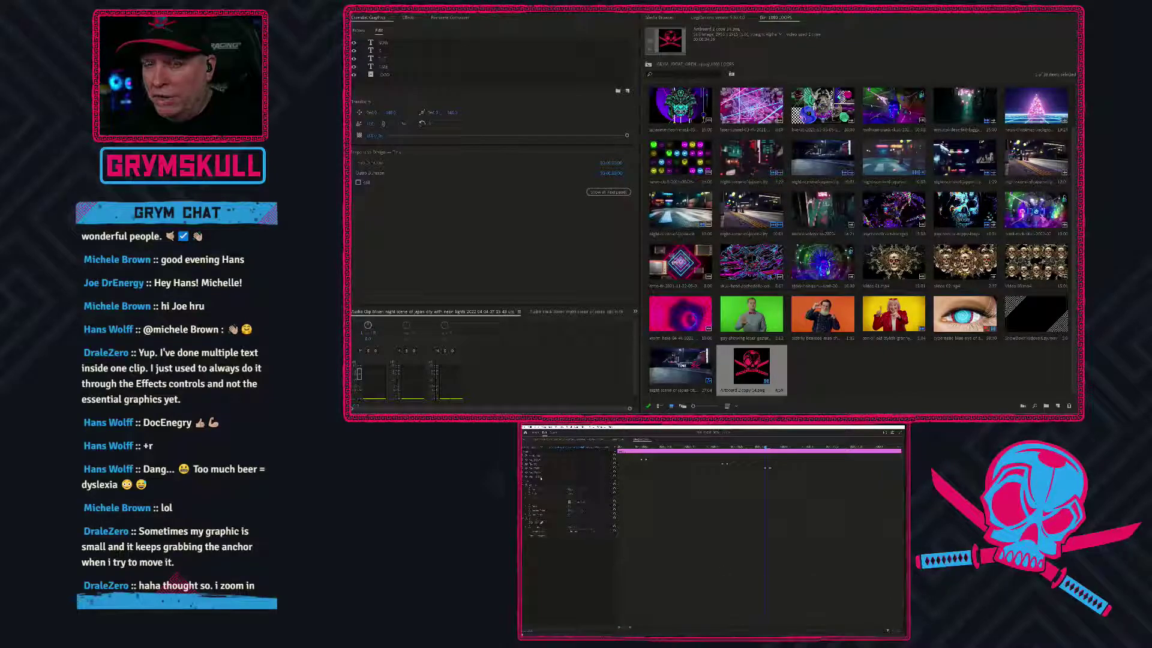
{"action": "left_click", "coordinate": [528, 472]}
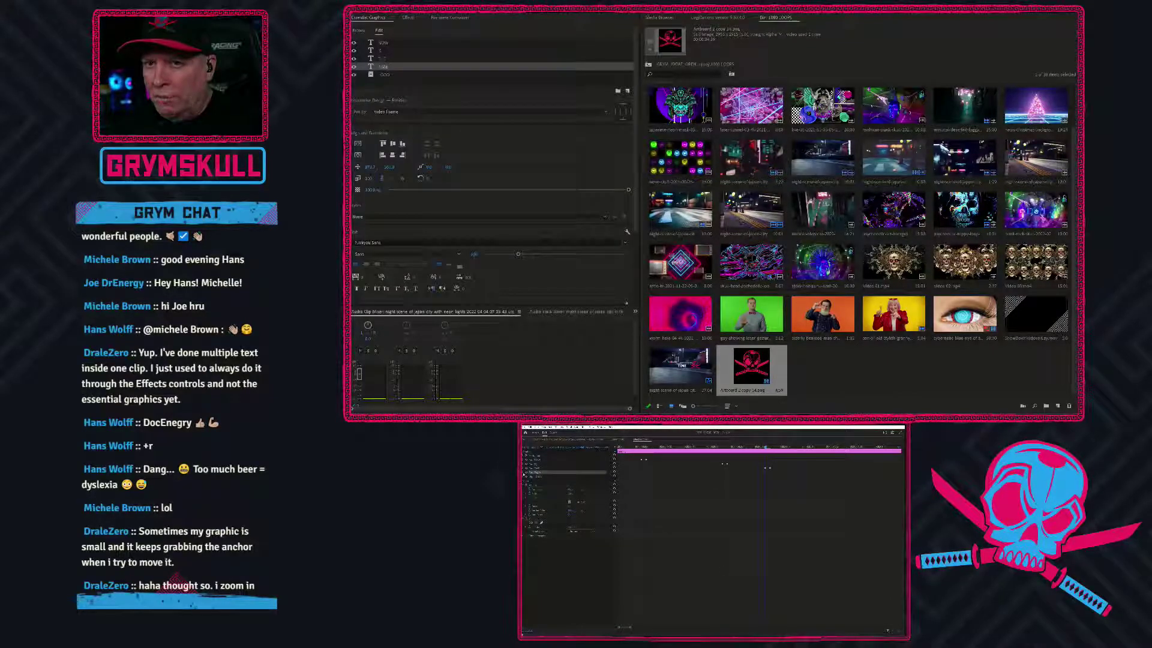
Expand the TIME layer, animate the whole clip's opacity past the THE layer's keyframes and set the first keyframe to 0
{"action": "left_click", "coordinate": [523, 472]}
{"action": "scroll", "coordinate": [567, 545], "scroll_direction": "down", "scroll_amount": 3}
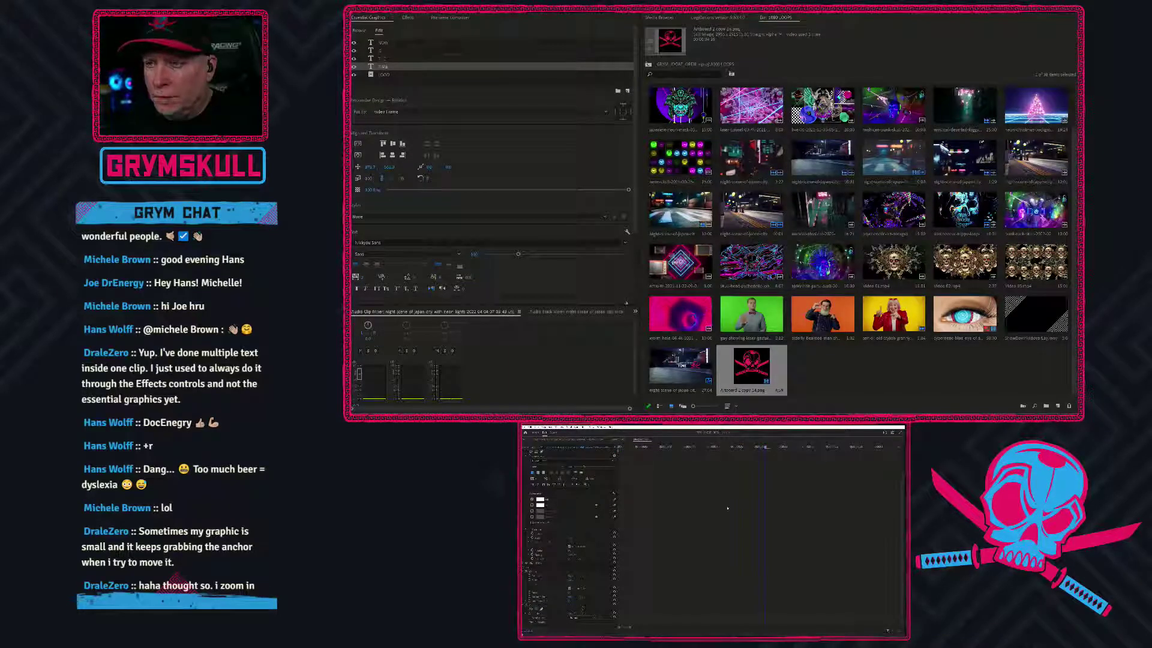
{"action": "scroll", "coordinate": [781, 493], "scroll_direction": "up", "scroll_amount": 3}
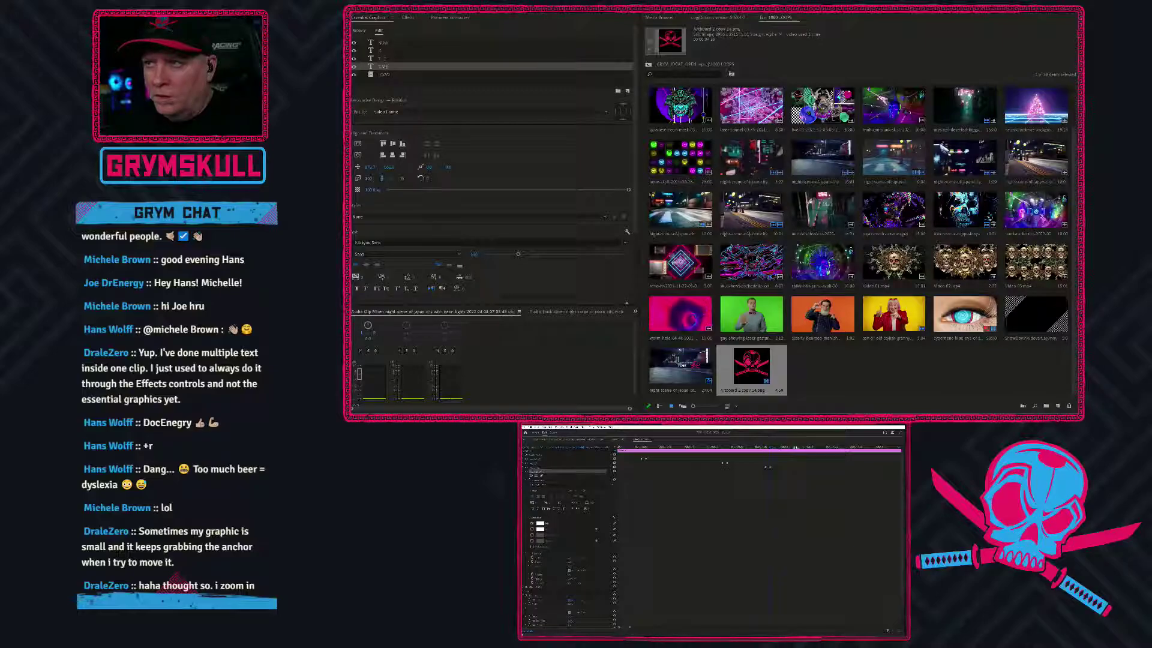
{"action": "scroll", "coordinate": [655, 544], "scroll_direction": "down", "scroll_amount": 3}
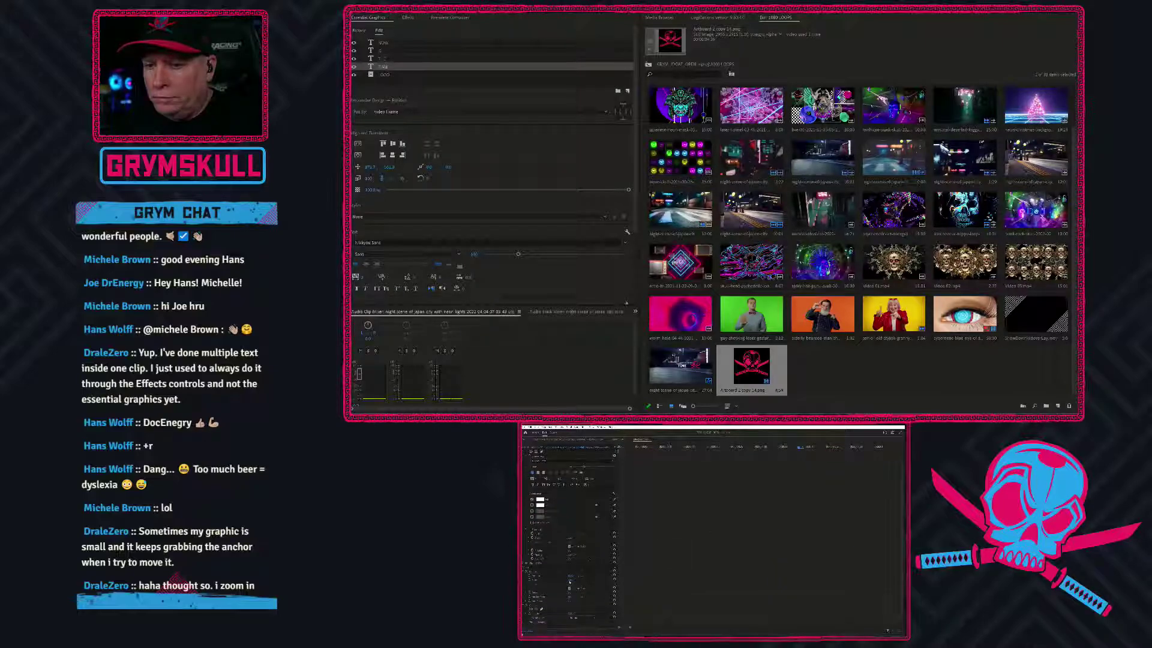
{"action": "left_click", "coordinate": [530, 613]}
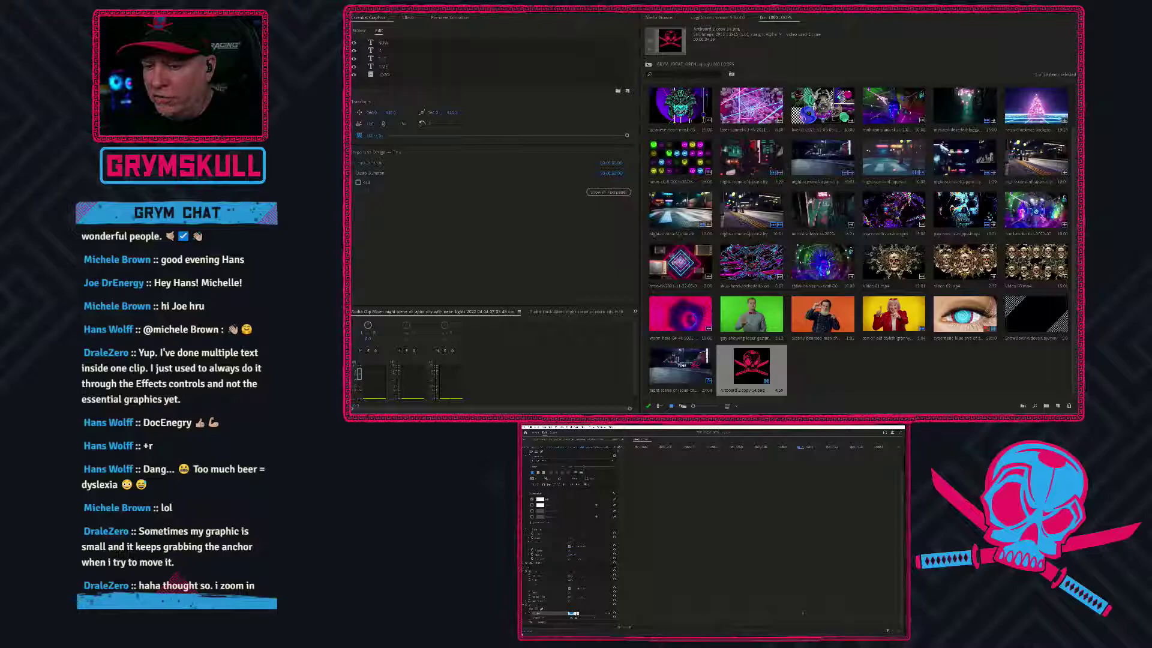
{"action": "type", "text": "0"}
{"action": "key", "text": "Return"}
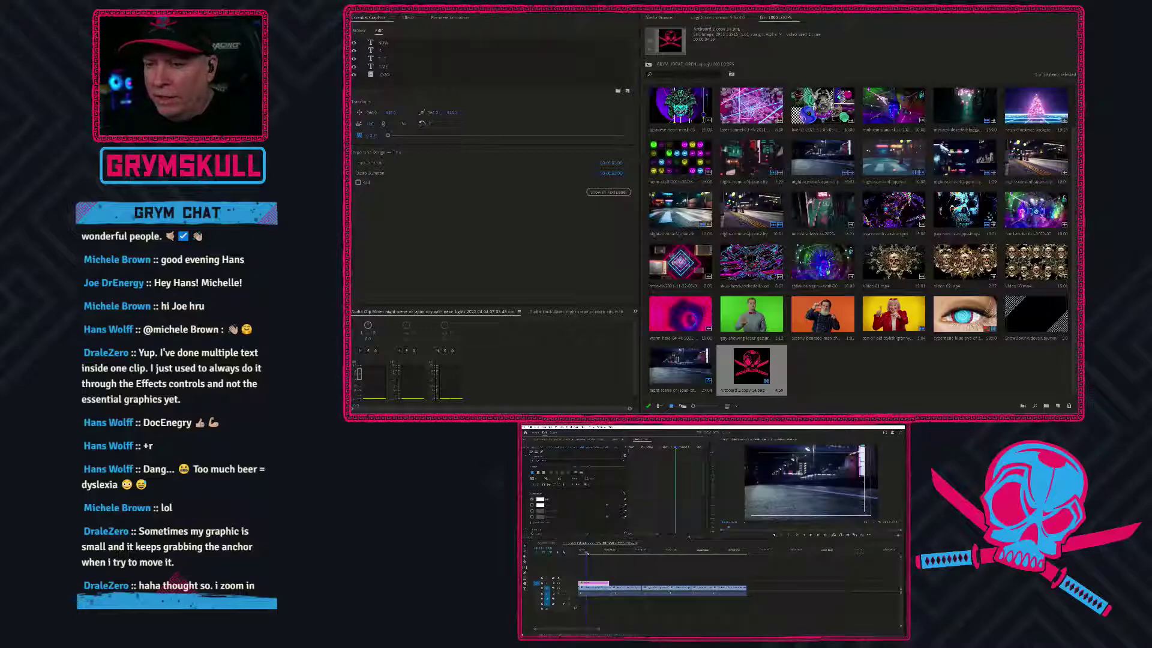
Play the title animation from the start of the sequence in an enlarged preview to check how the words appear
{"action": "left_click_drag", "start_coordinate": [586, 552], "coordinate": [573, 554]}
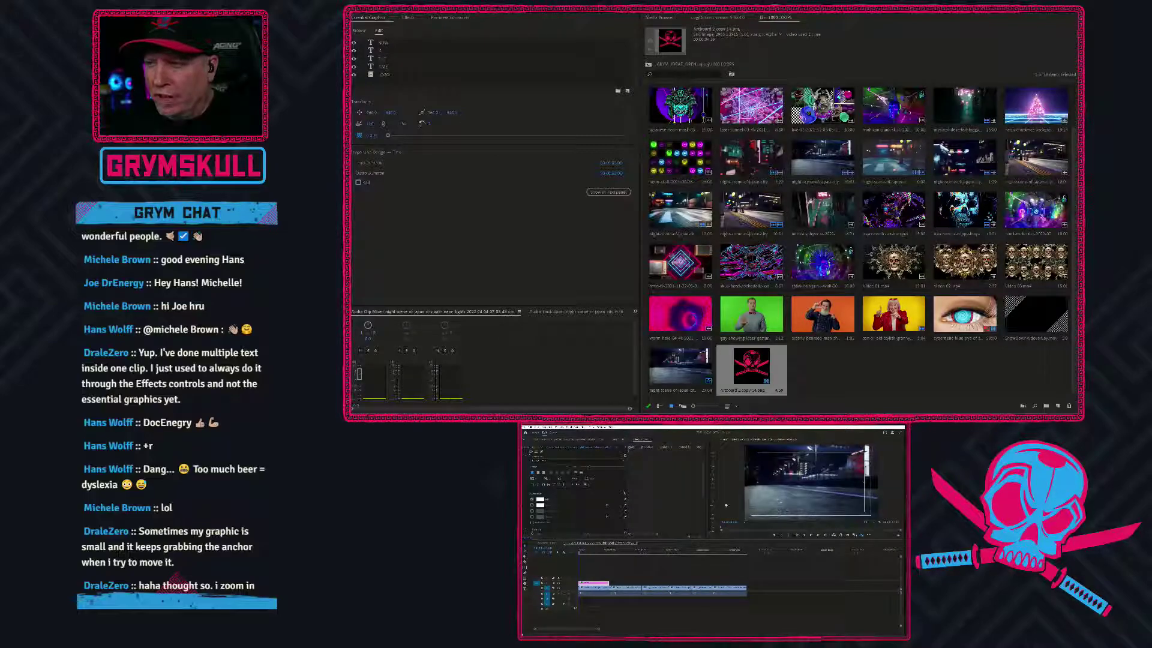
{"action": "key", "text": "grave"}
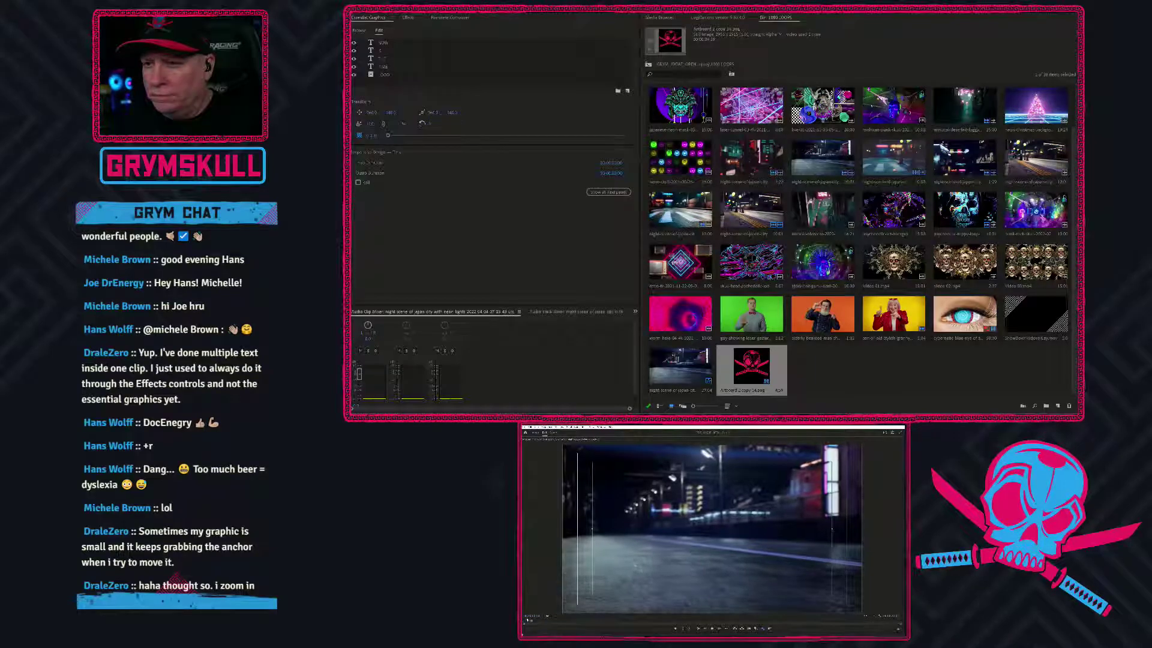
{"action": "key", "text": "space"}
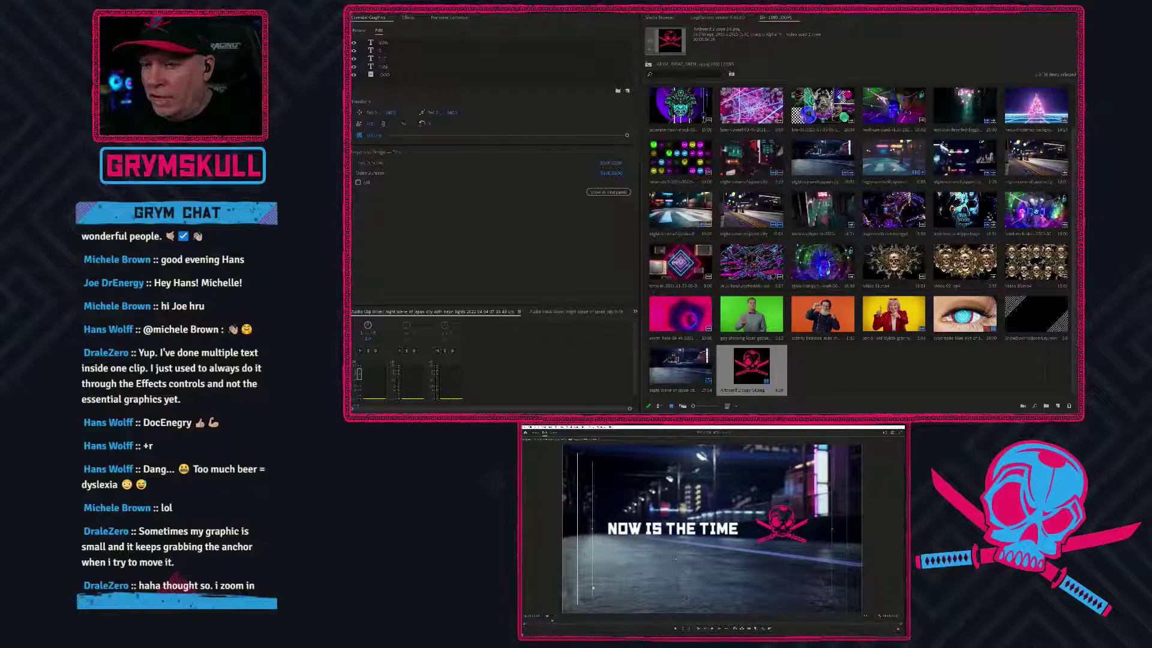
{"action": "left_click_drag", "start_coordinate": [552, 622], "coordinate": [526, 621]}
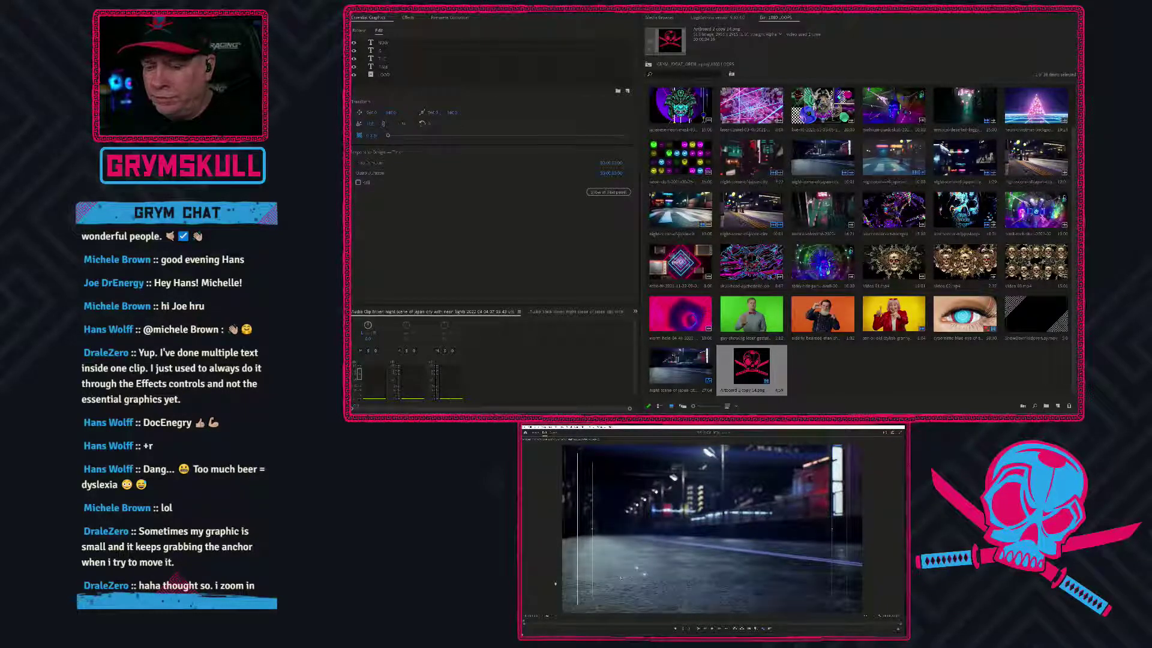
{"action": "key", "text": "grave"}
{"action": "left_click_drag", "start_coordinate": [579, 554], "coordinate": [593, 554]}
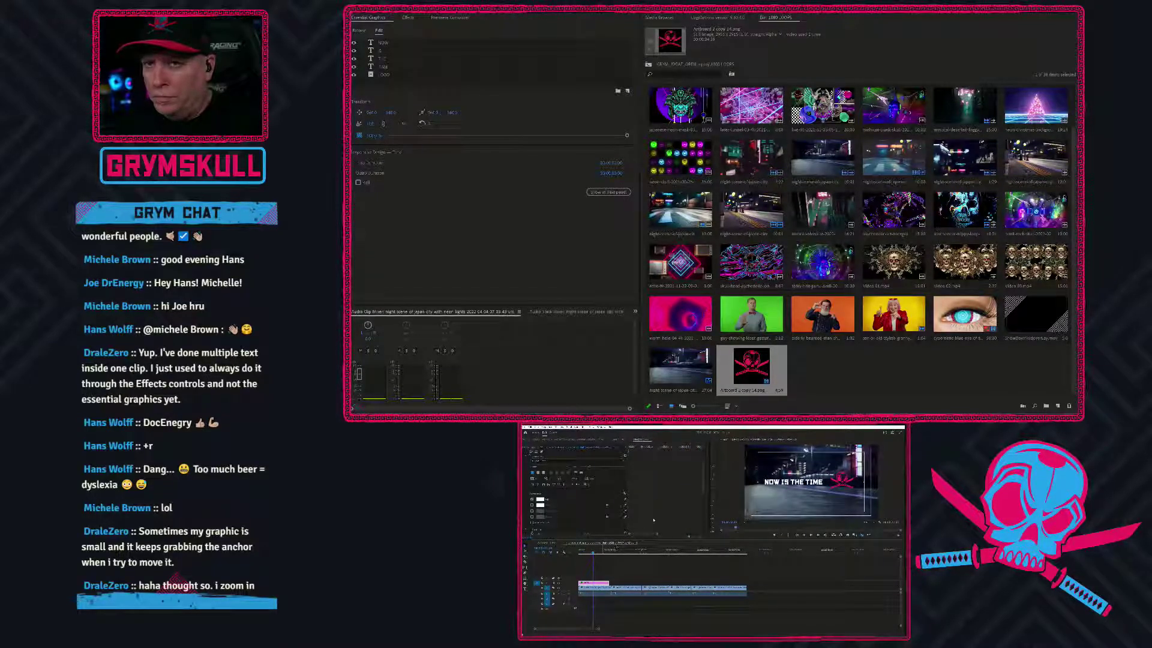
Enlarge the title graphic's track and extend the clip to the end of the city footage
{"action": "double_click", "coordinate": [643, 440]}
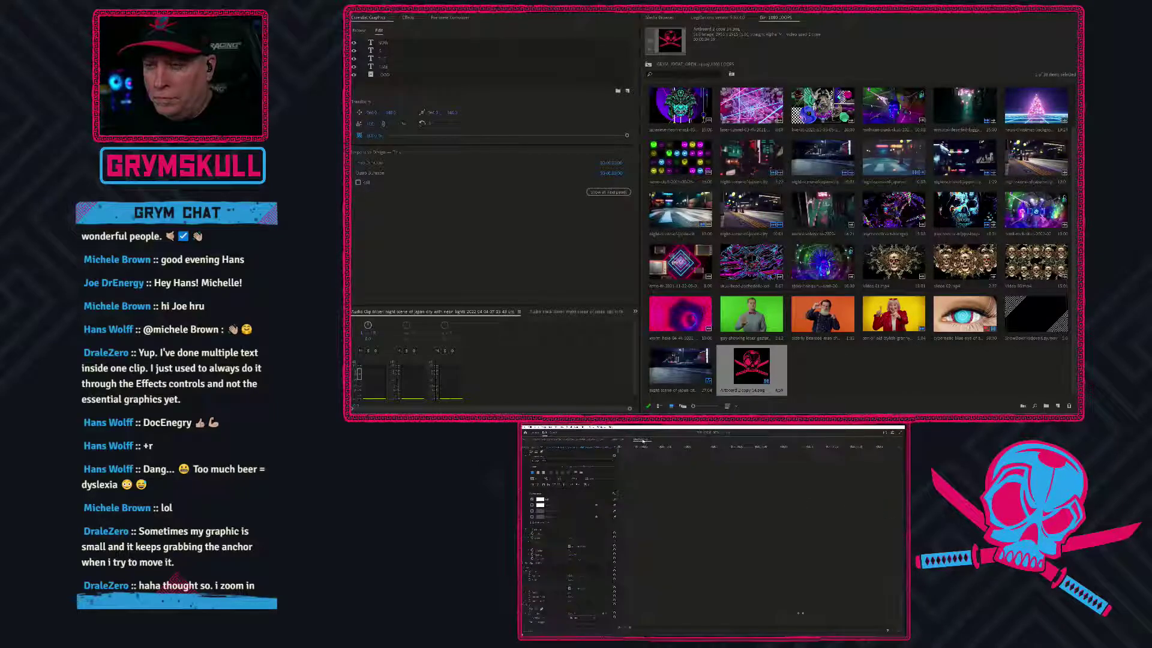
{"action": "scroll", "coordinate": [784, 574], "scroll_direction": "up", "scroll_amount": 4}
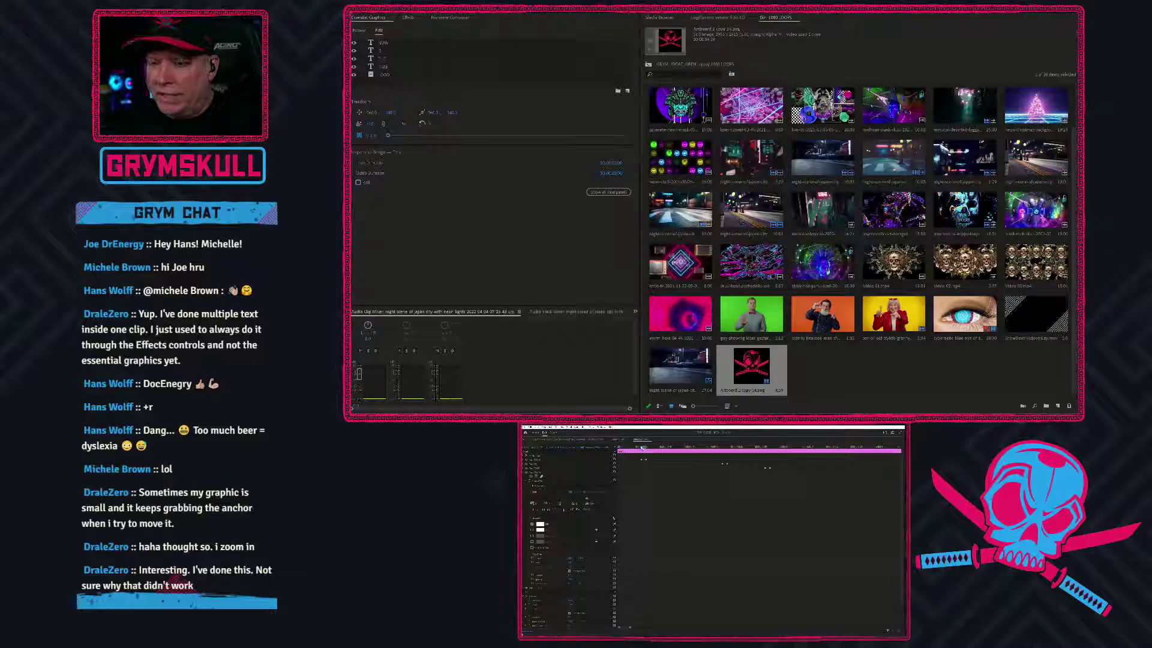
{"action": "key", "text": "grave"}
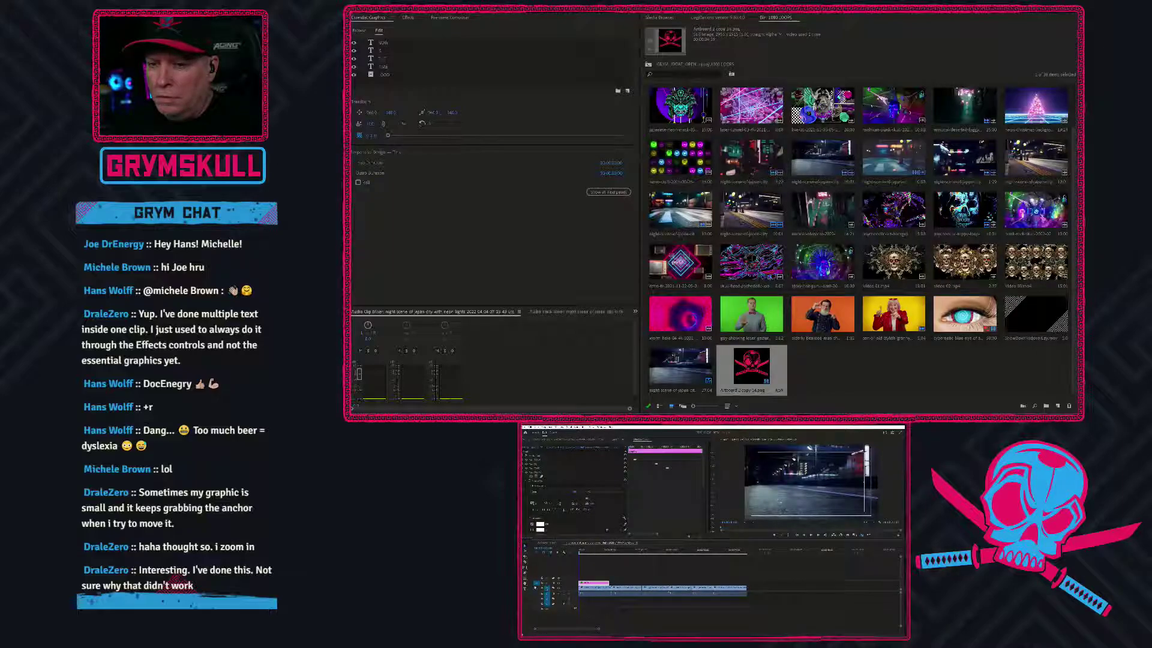
{"action": "scroll", "coordinate": [568, 585], "scroll_direction": "up", "scroll_amount": 4}
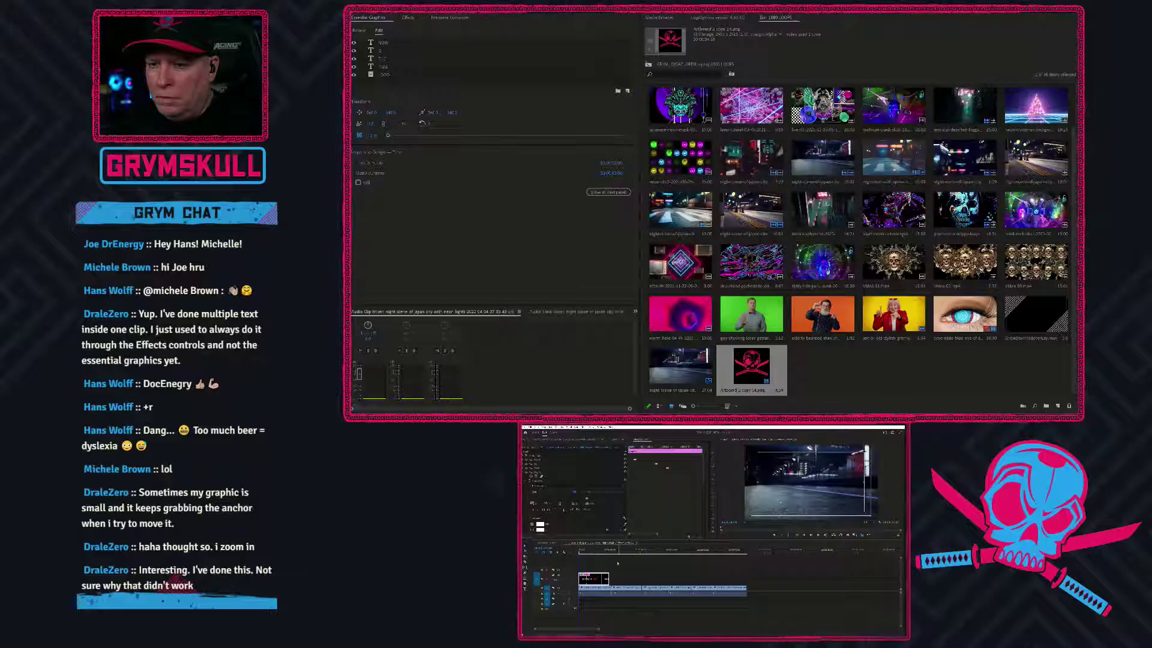
{"action": "left_click_drag", "start_coordinate": [608, 577], "coordinate": [766, 583]}
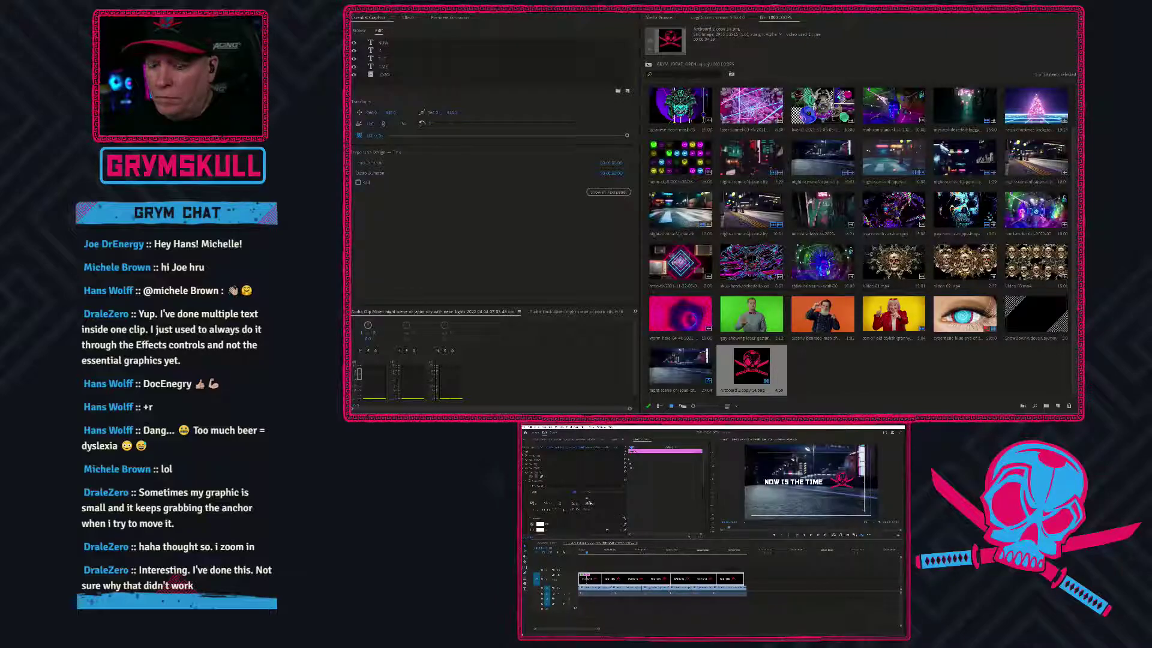
Collapse the TIME layer and the clip's Motion properties in the enlarged Effect Controls and select the clip's Opacity effect
{"action": "key", "text": "grave"}
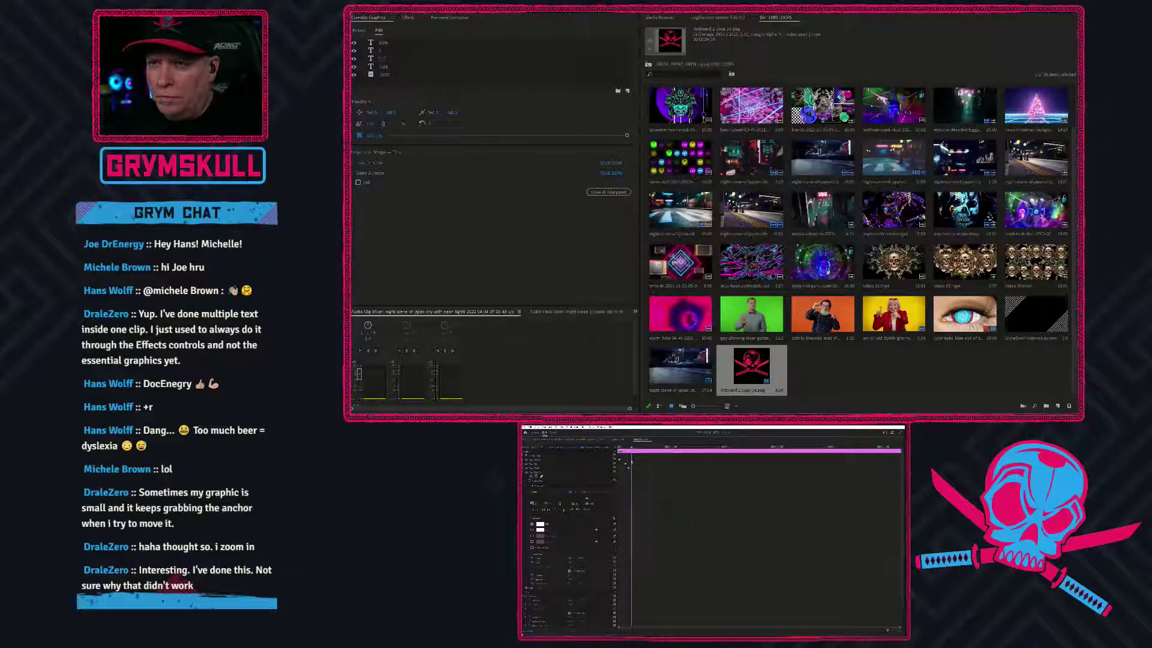
{"action": "left_click", "coordinate": [539, 461]}
{"action": "left_click", "coordinate": [536, 456]}
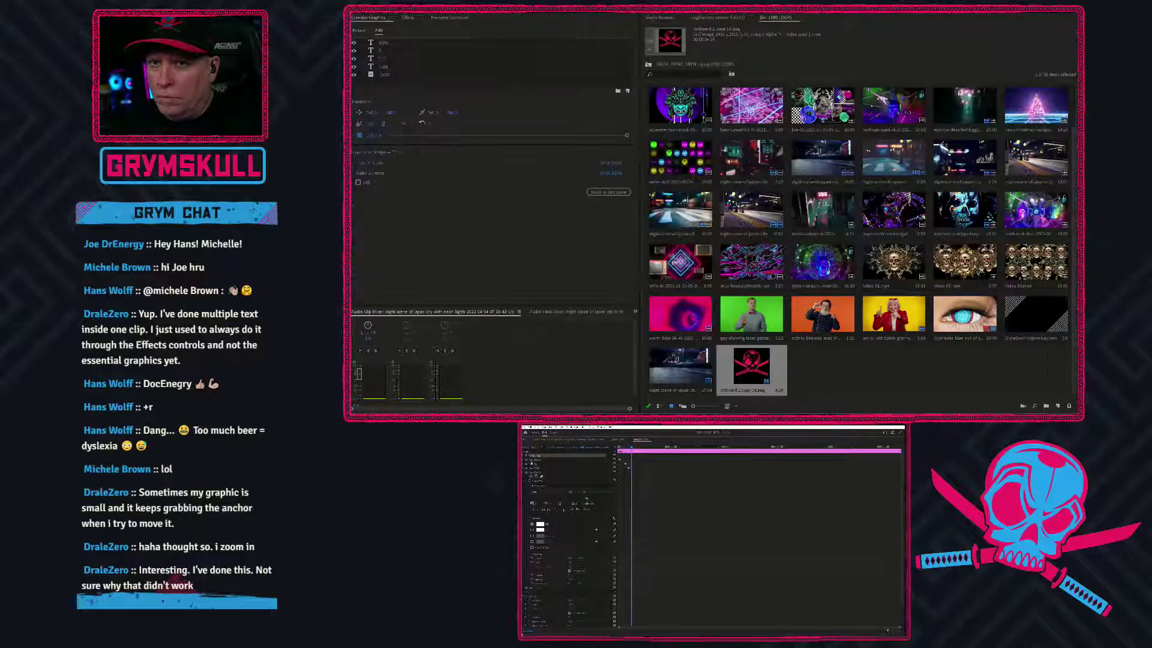
{"action": "left_click", "coordinate": [524, 457]}
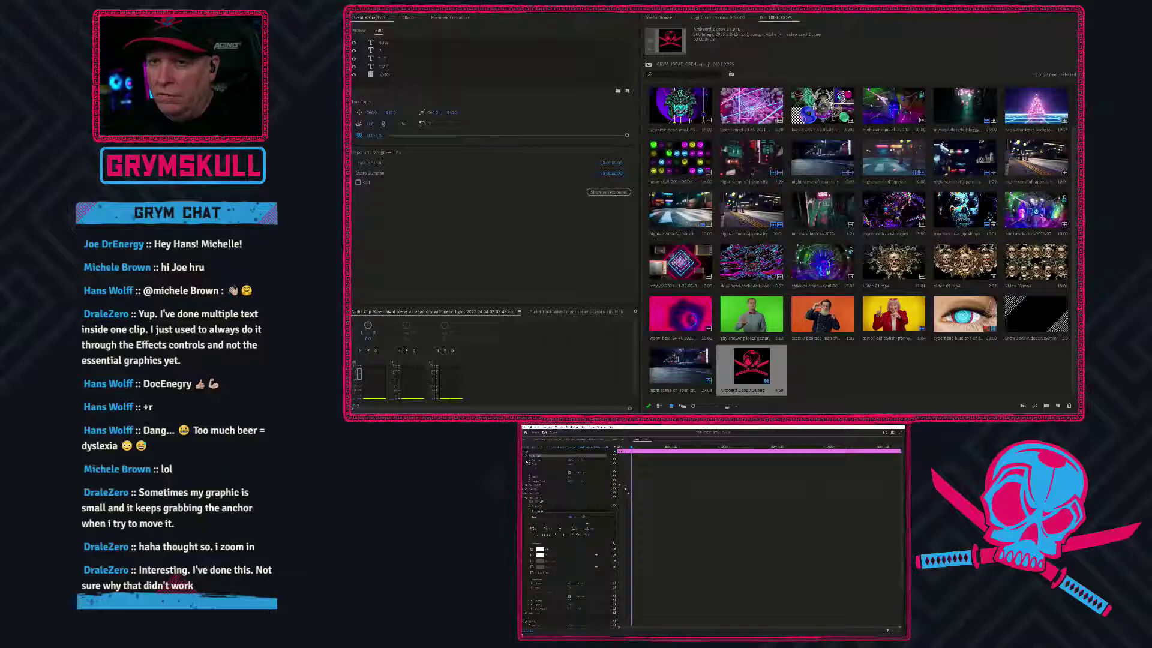
{"action": "left_click", "coordinate": [524, 457]}
{"action": "left_click", "coordinate": [524, 472]}
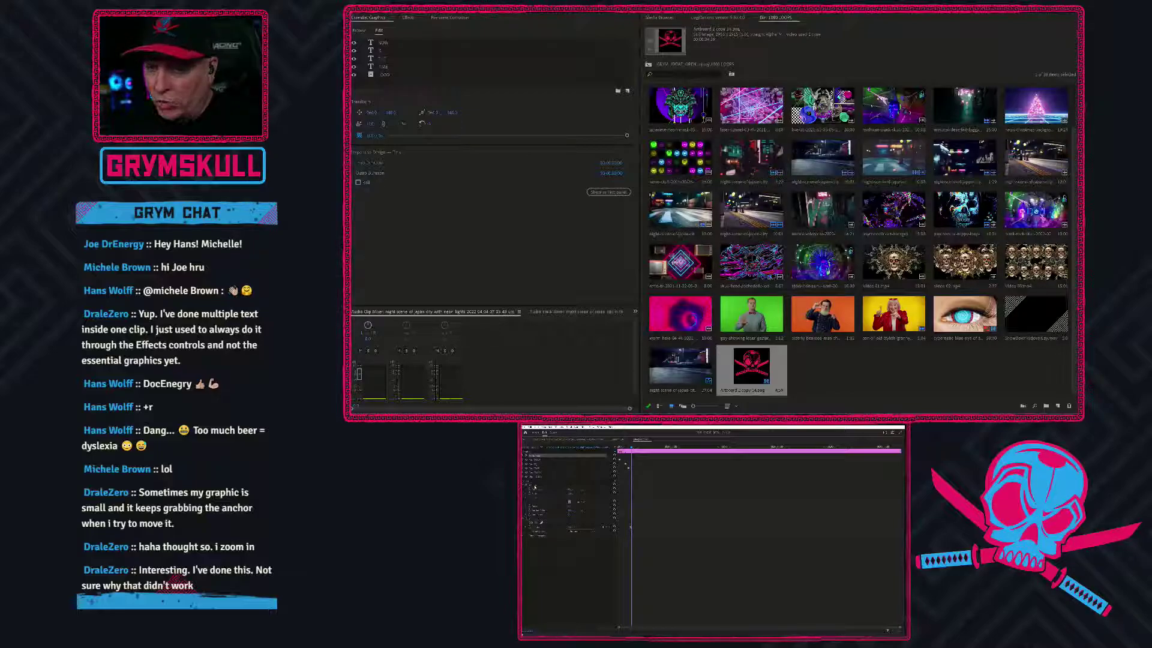
{"action": "left_click", "coordinate": [524, 486]}
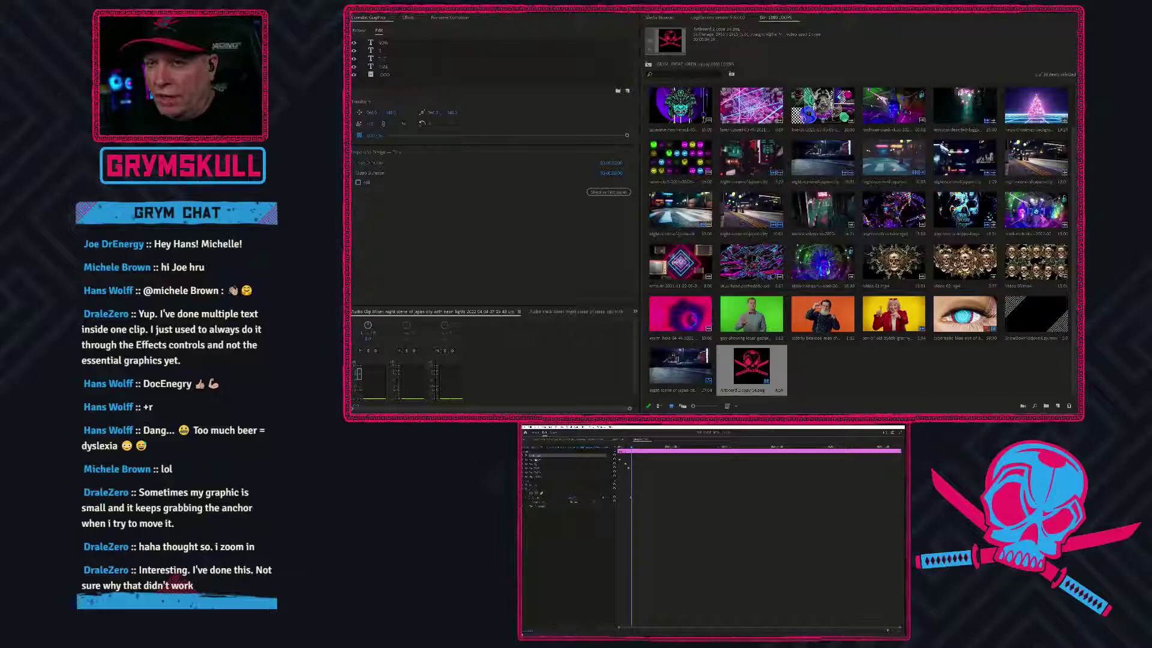
{"action": "left_click", "coordinate": [533, 486]}
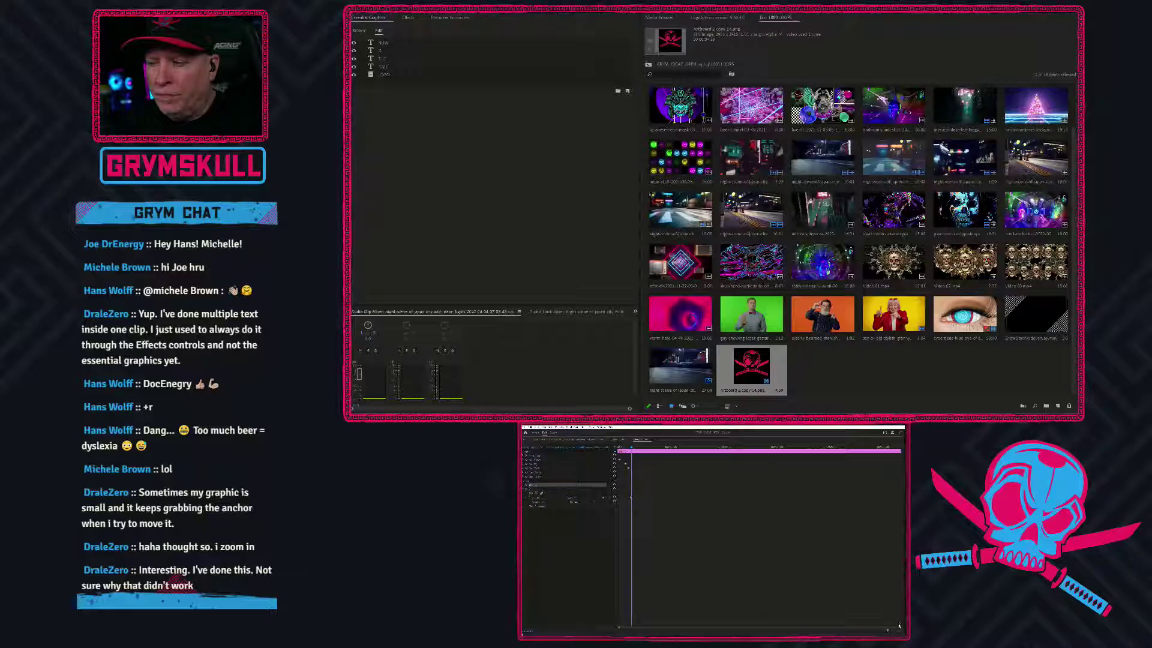
Turn off the whole clip's opacity animation and confirm deleting its keyframes
{"action": "left_click_drag", "start_coordinate": [900, 627], "coordinate": [762, 621]}
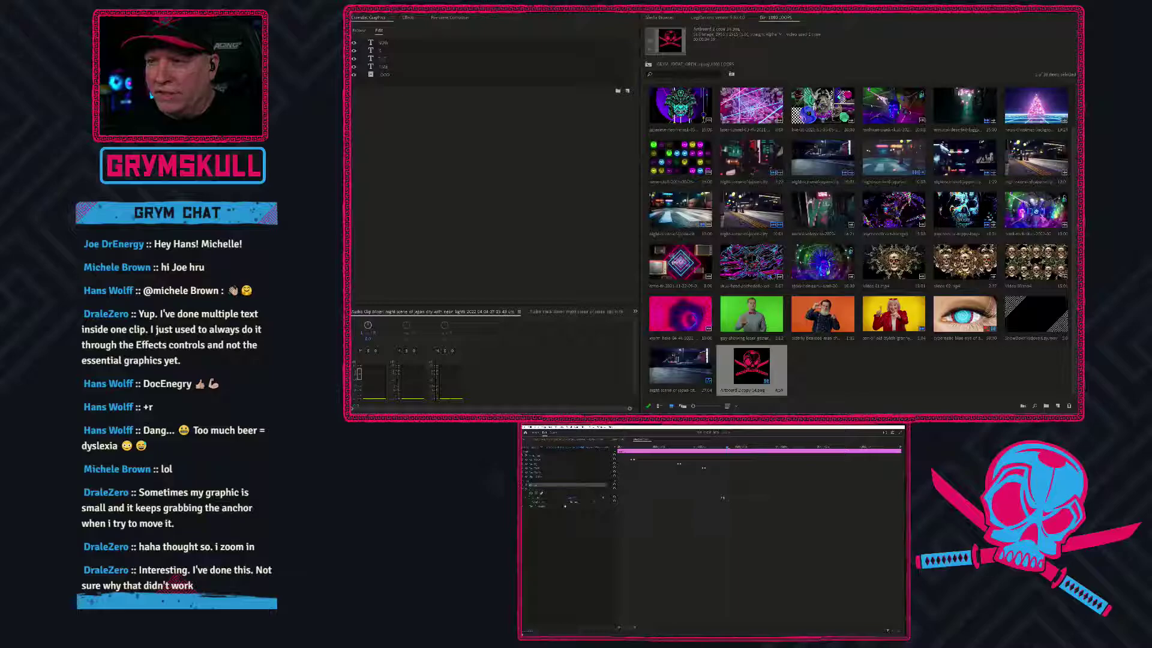
{"action": "left_click", "coordinate": [538, 481]}
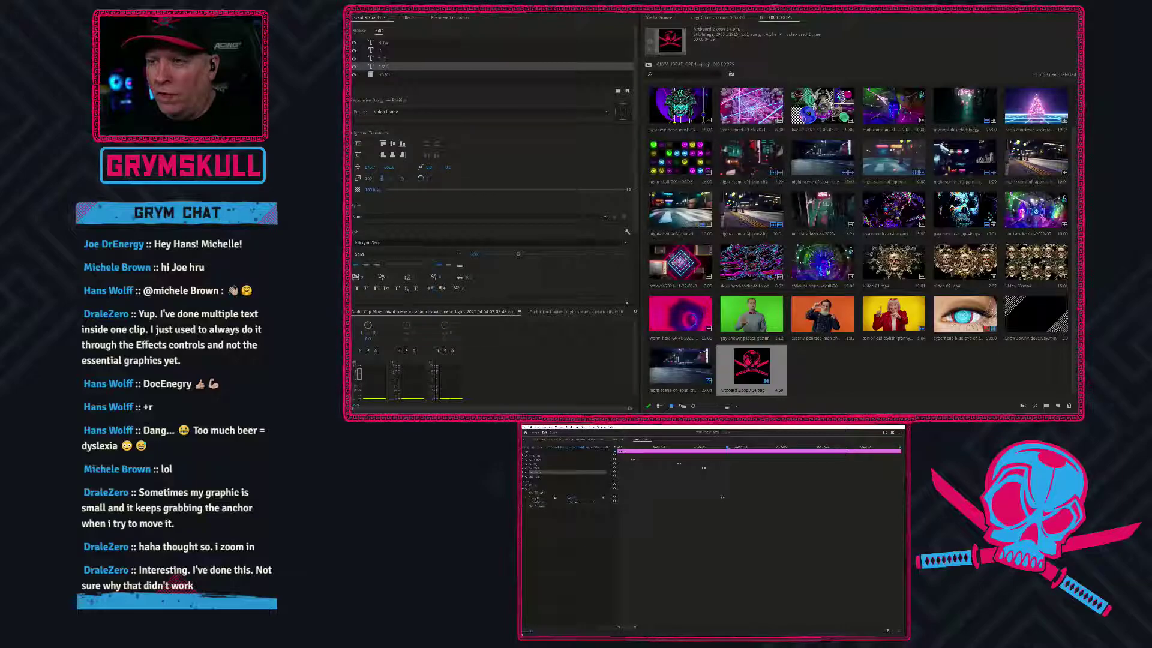
{"action": "left_click_drag", "start_coordinate": [728, 452], "coordinate": [719, 447]}
{"action": "left_click_drag", "start_coordinate": [724, 449], "coordinate": [729, 451]}
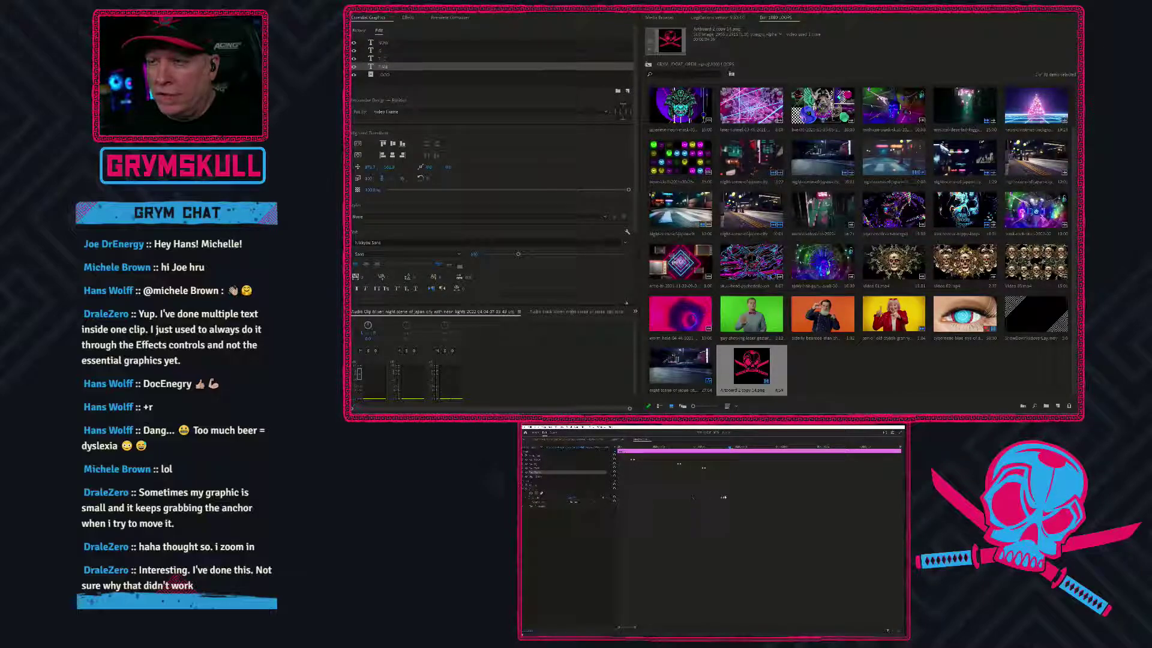
{"action": "left_click", "coordinate": [530, 498]}
{"action": "left_click", "coordinate": [723, 535]}
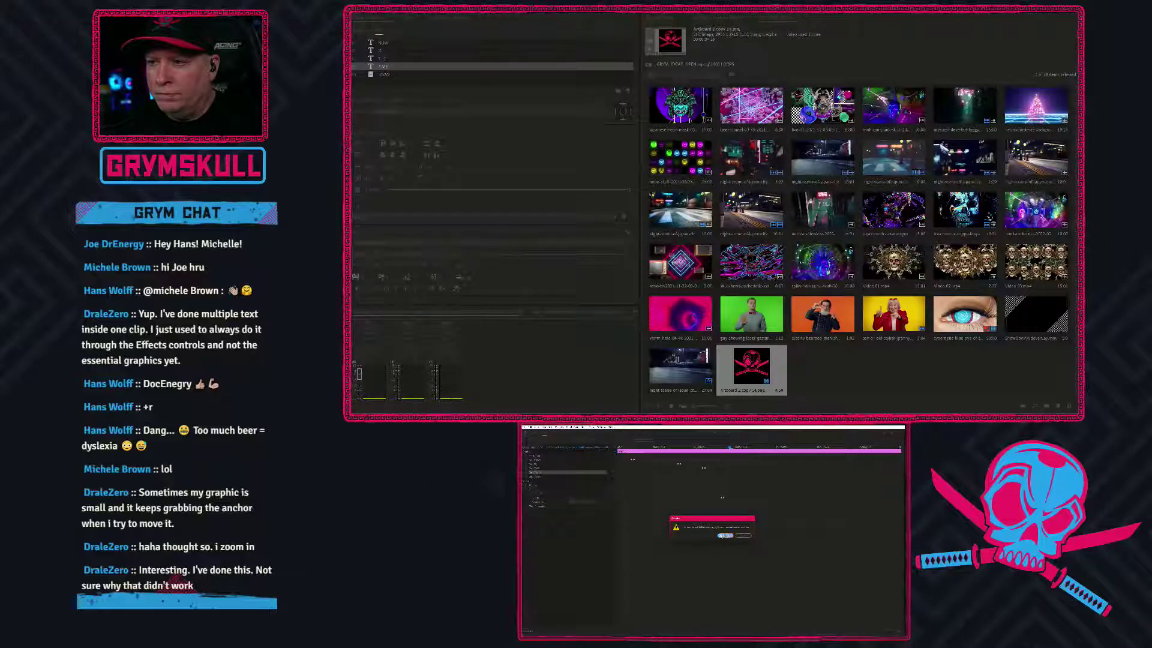
{"action": "left_click_drag", "start_coordinate": [729, 447], "coordinate": [719, 447]}
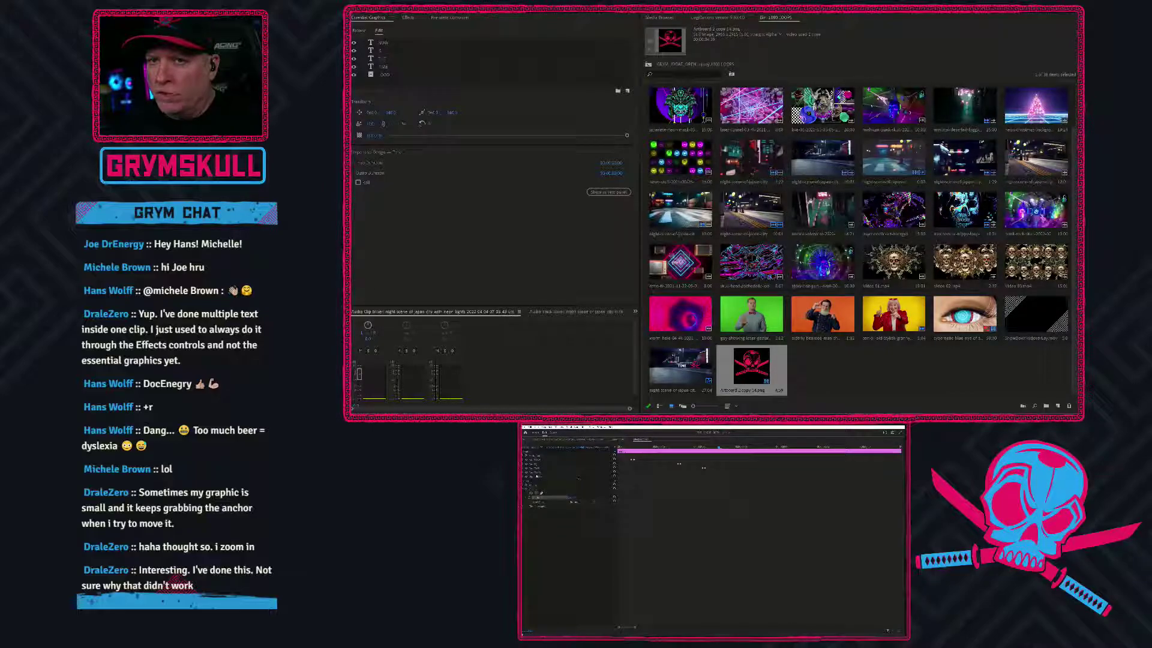
Select both keyframes of the whole clip's Opacity effect and delete them
{"action": "left_click", "coordinate": [547, 472]}
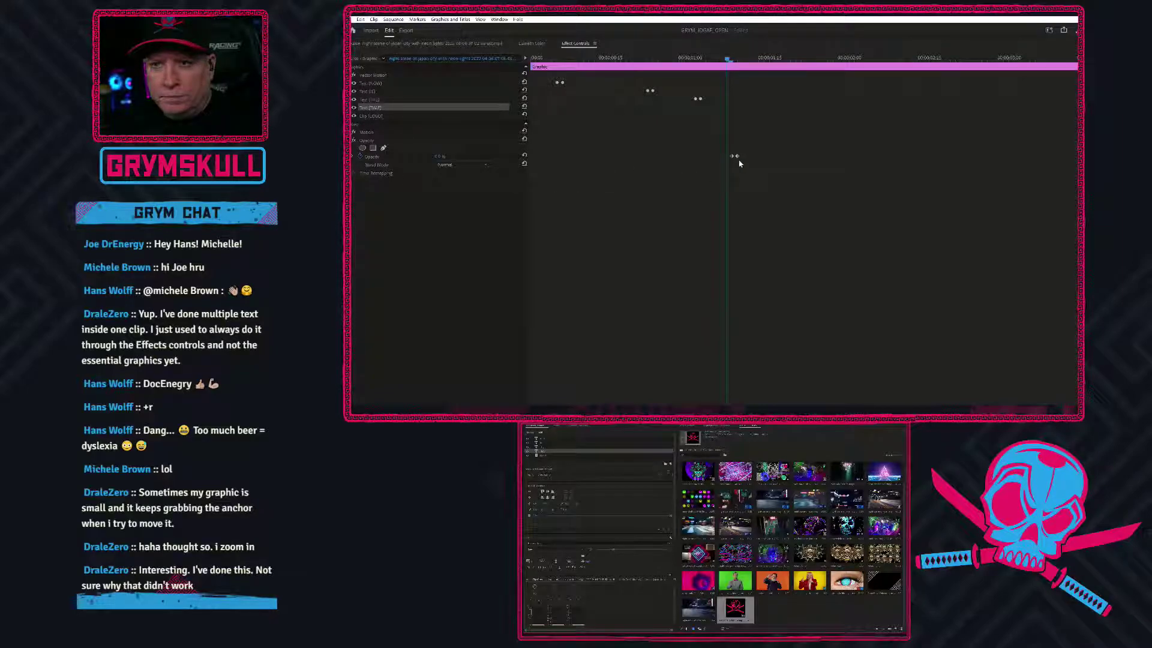
{"action": "left_click", "coordinate": [730, 61]}
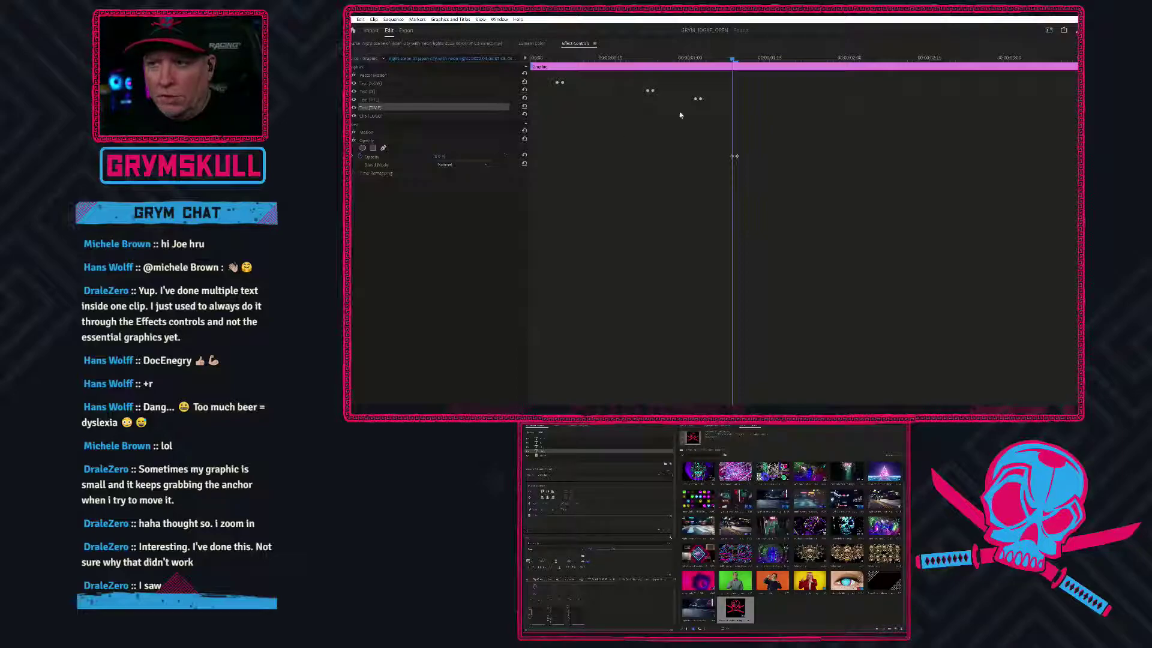
{"action": "left_click", "coordinate": [738, 60]}
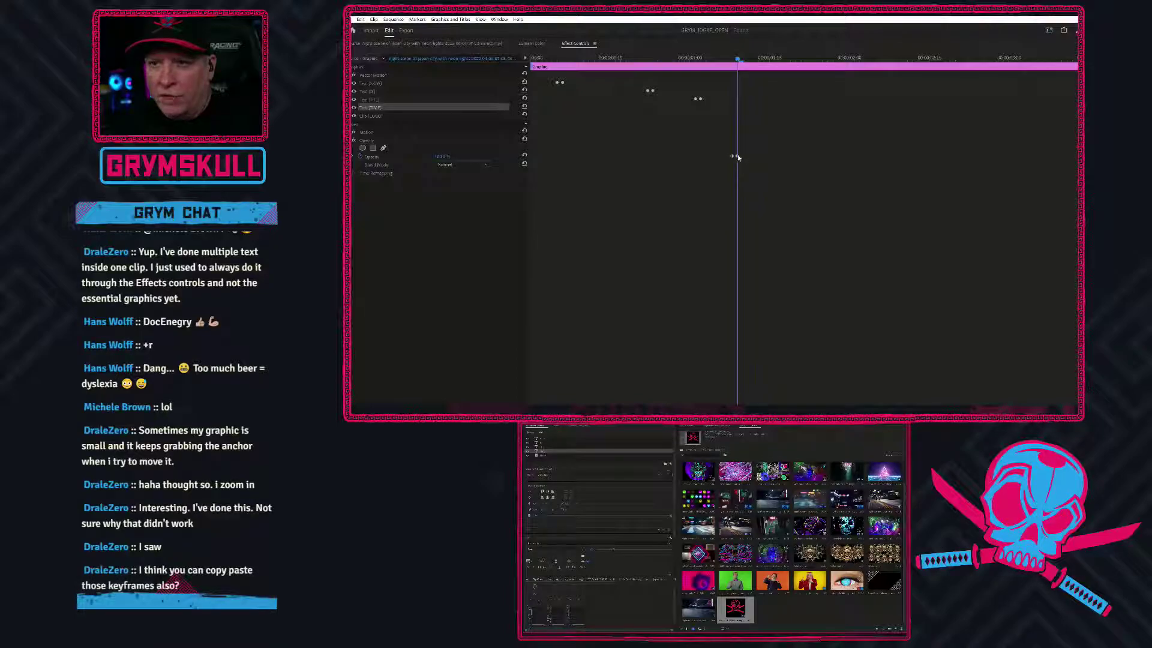
{"action": "left_click", "coordinate": [360, 156]}
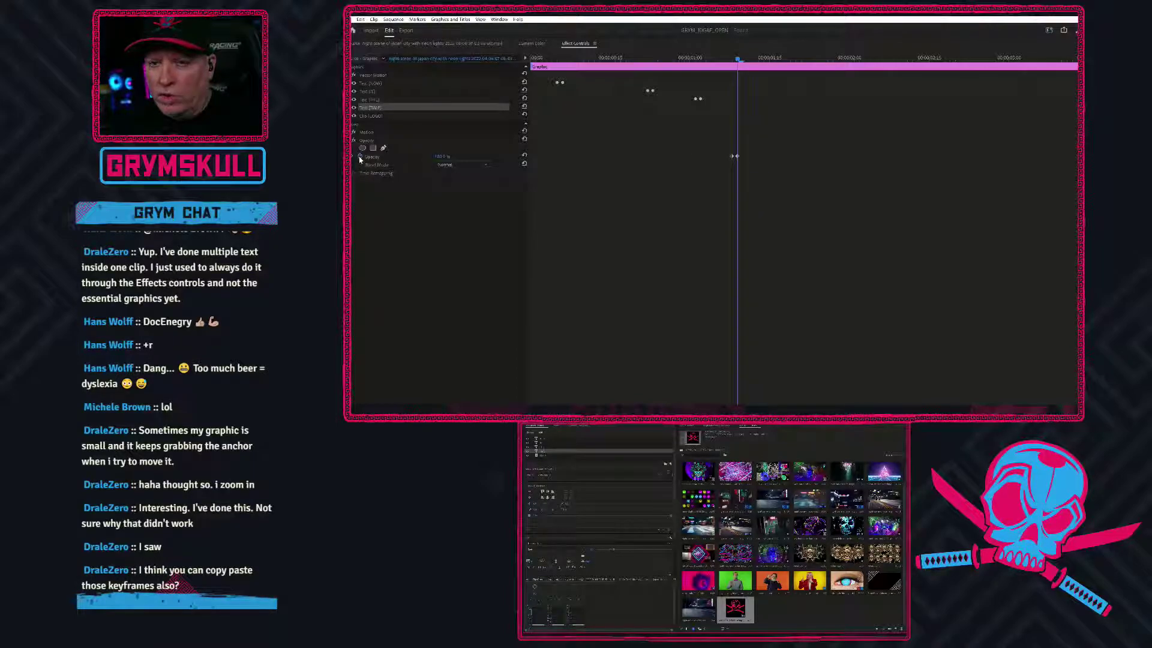
{"action": "left_click", "coordinate": [738, 230]}
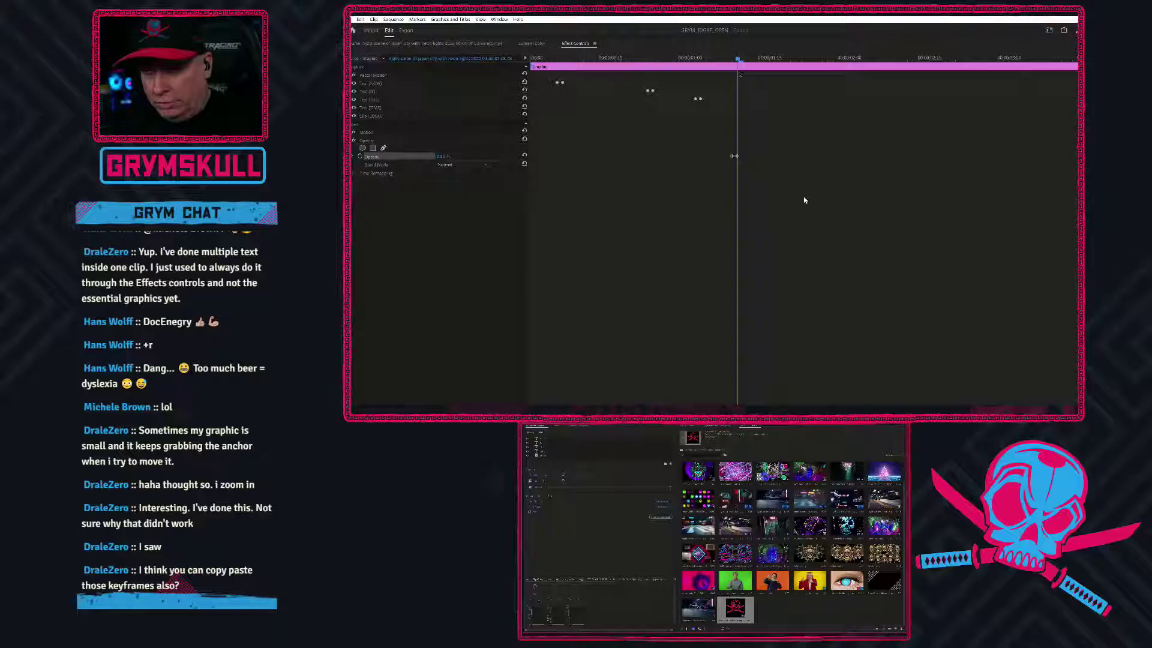
{"action": "key", "text": "ctrl+z"}
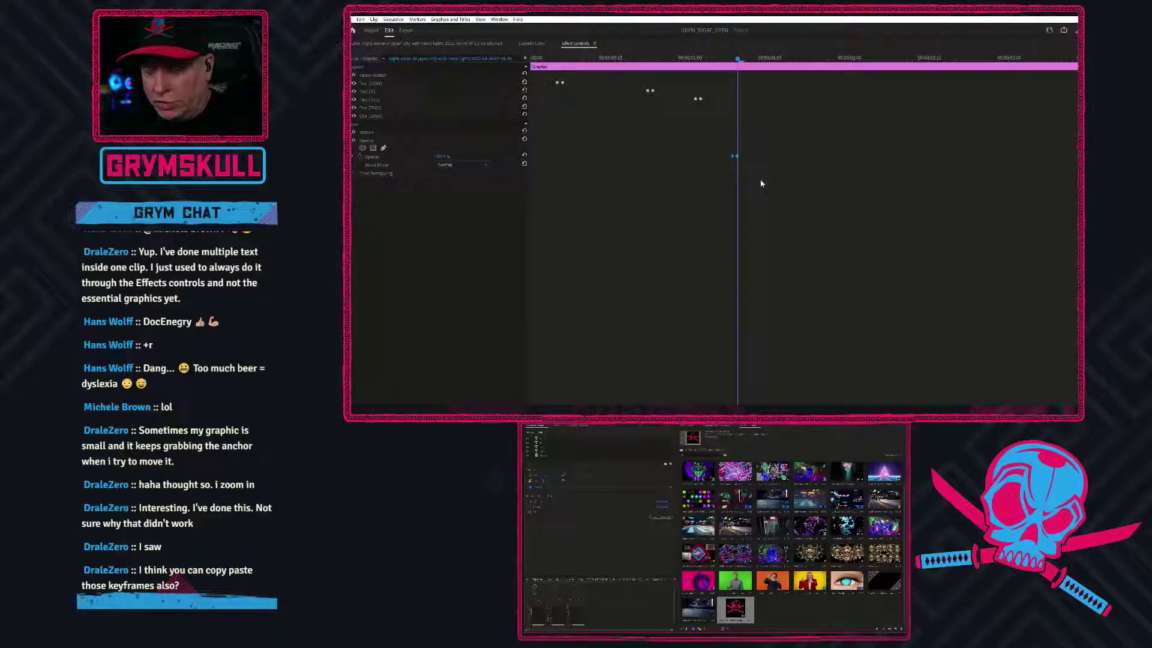
{"action": "key", "text": "Delete"}
Expand the TIME text layer's own properties and collapse the whole clip's Opacity effect
{"action": "left_click", "coordinate": [368, 108]}
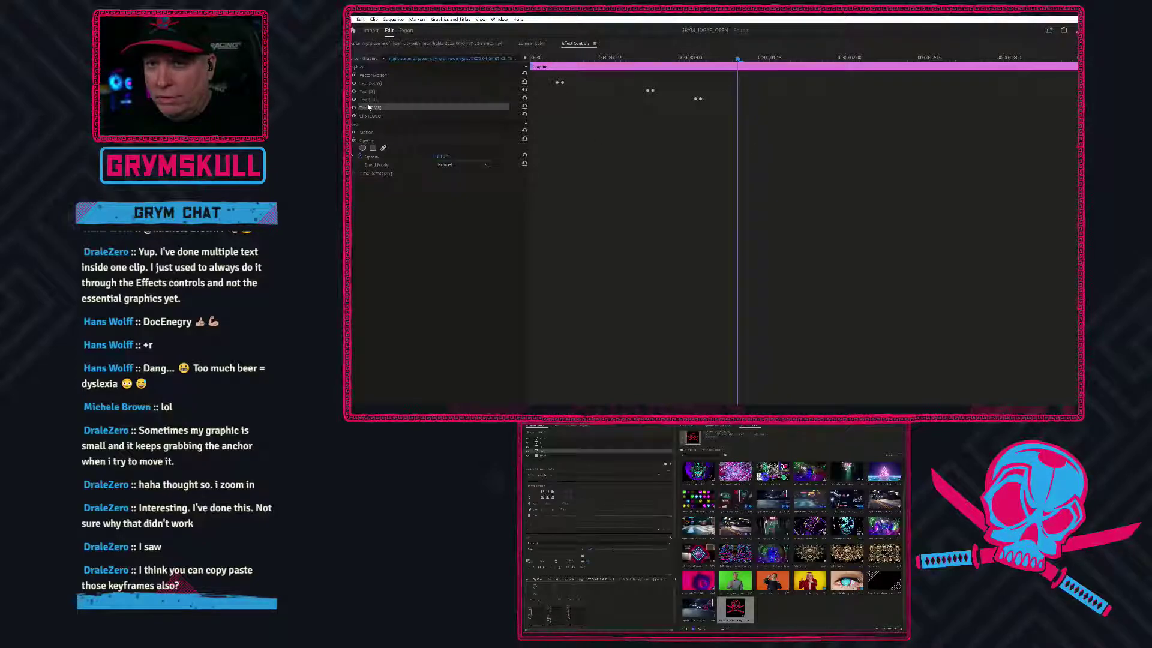
{"action": "left_click", "coordinate": [348, 108]}
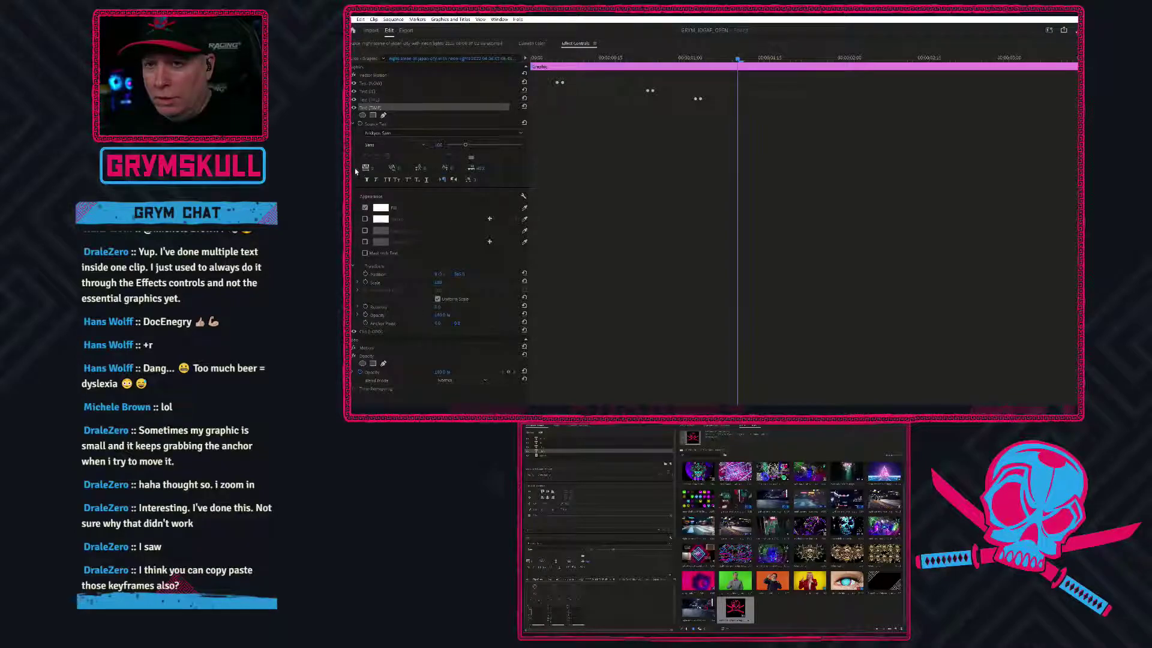
{"action": "left_click", "coordinate": [354, 355]}
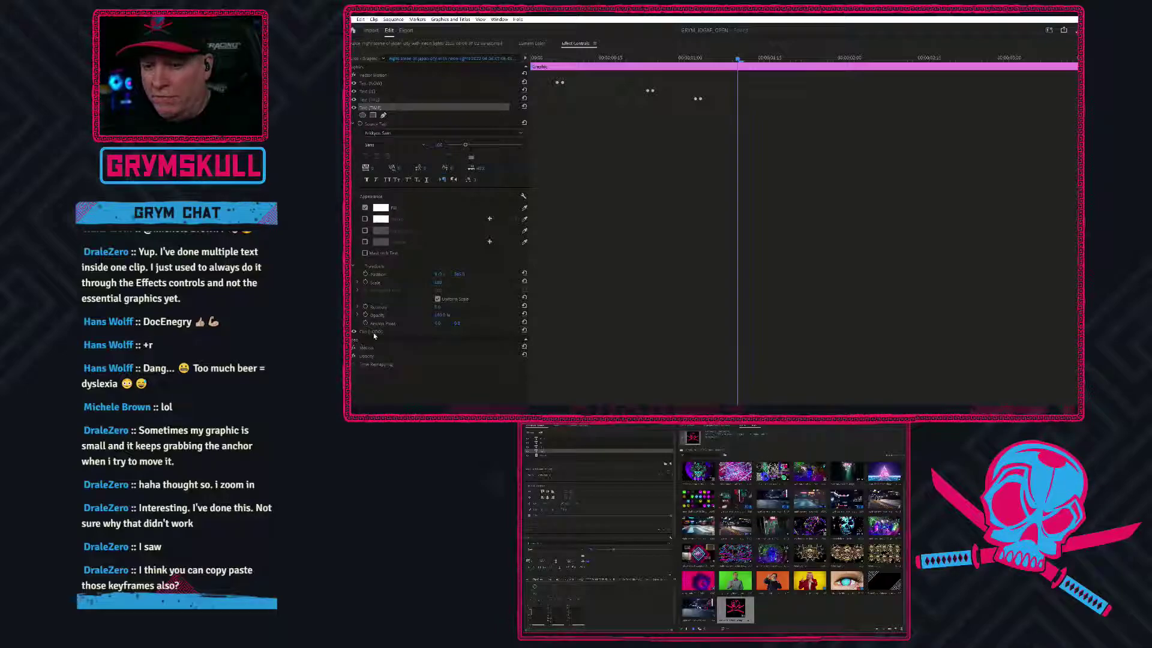
Keyframe the TIME layer's Opacity at the current time, with 0% first and full opacity just after, and collapse the layer
{"action": "left_click", "coordinate": [377, 317]}
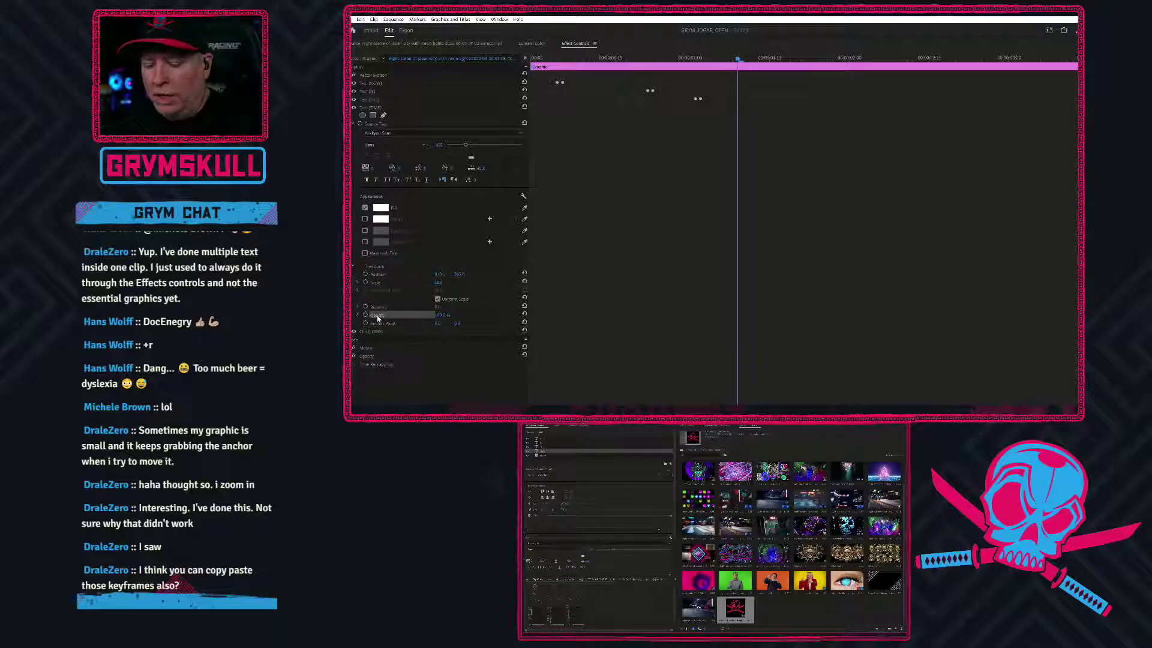
{"action": "key", "text": "ctrl+v"}
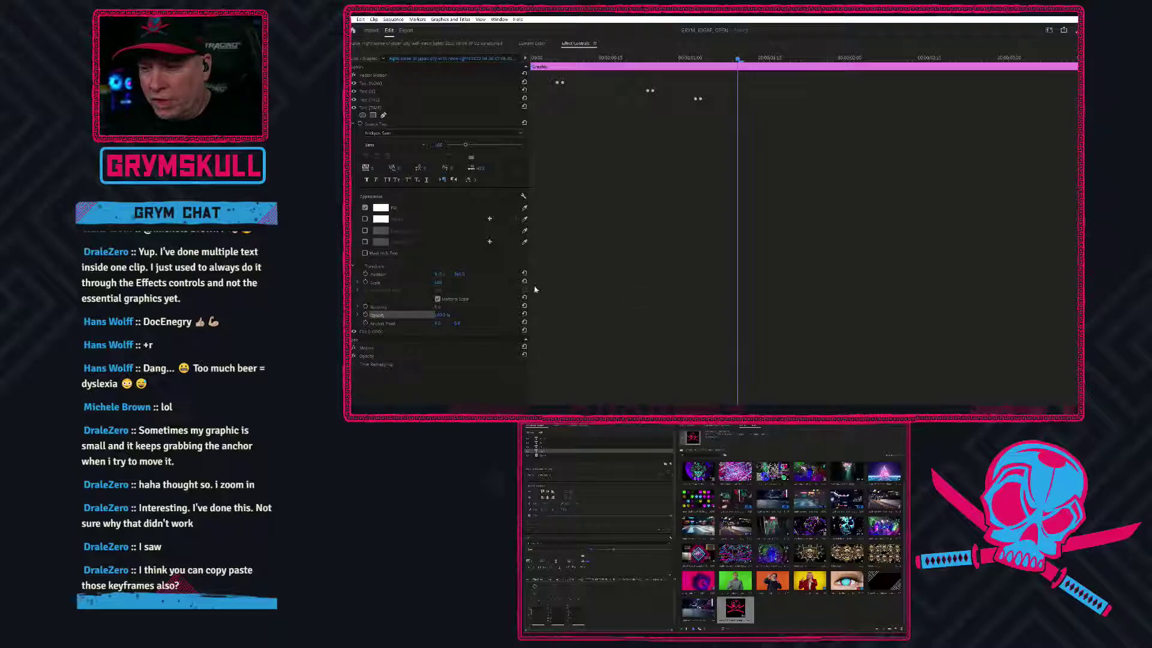
{"action": "left_click", "coordinate": [365, 315]}
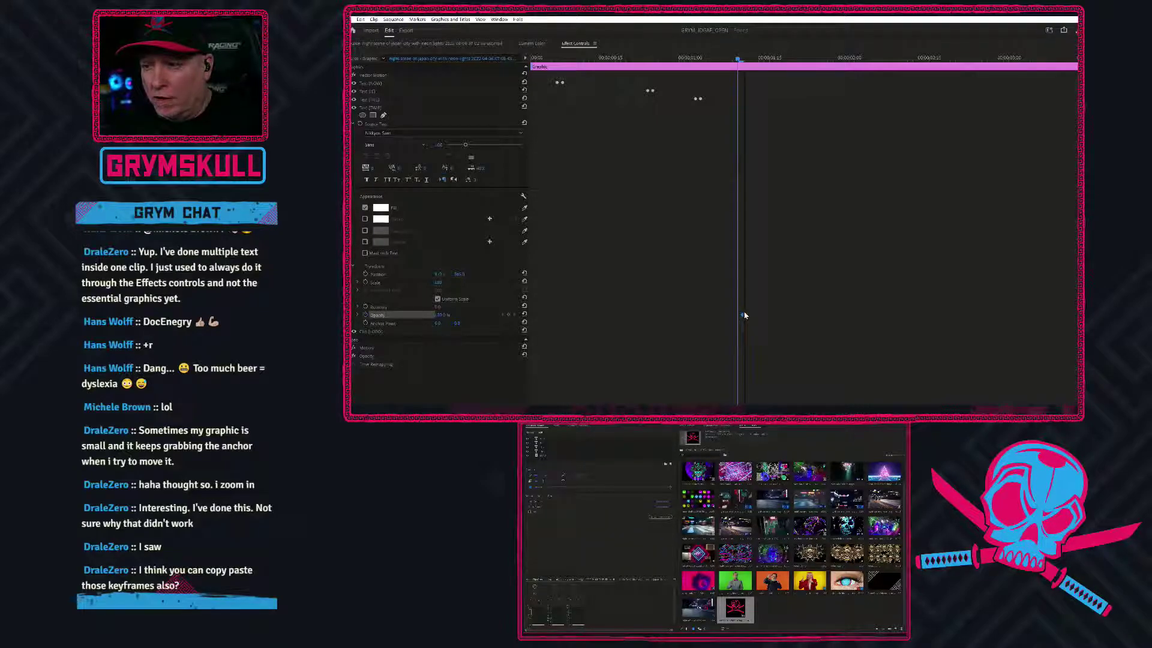
{"action": "left_click", "coordinate": [444, 314]}
{"action": "type", "text": "0"}
{"action": "key", "text": "Return"}
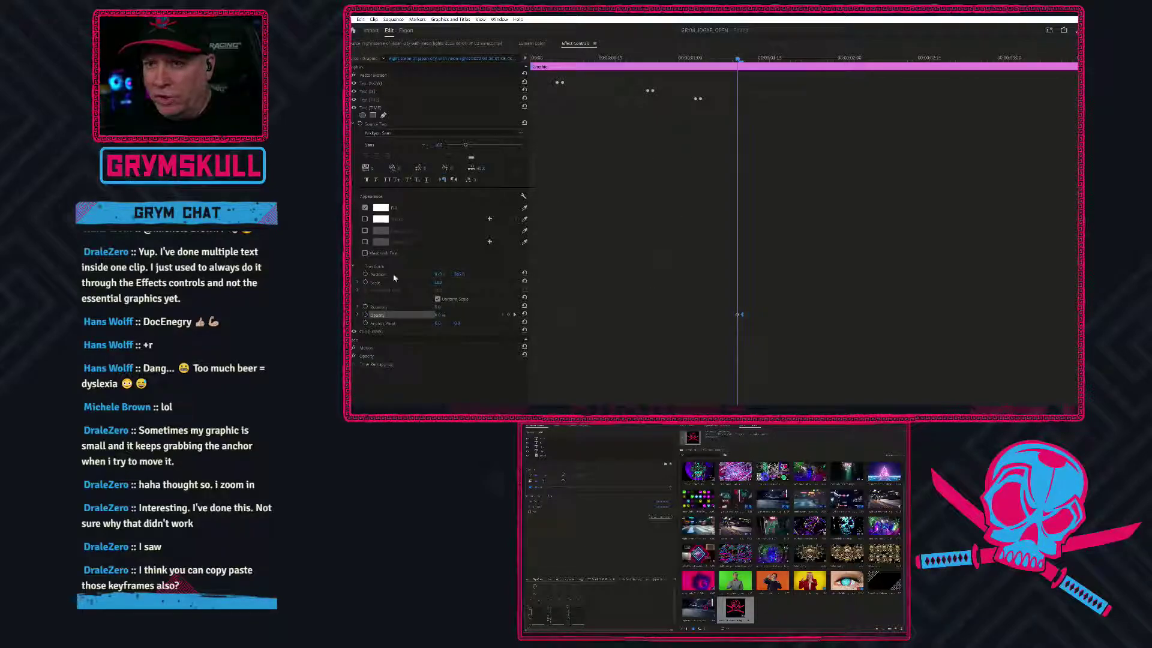
{"action": "left_click", "coordinate": [353, 124]}
{"action": "left_click", "coordinate": [347, 108]}
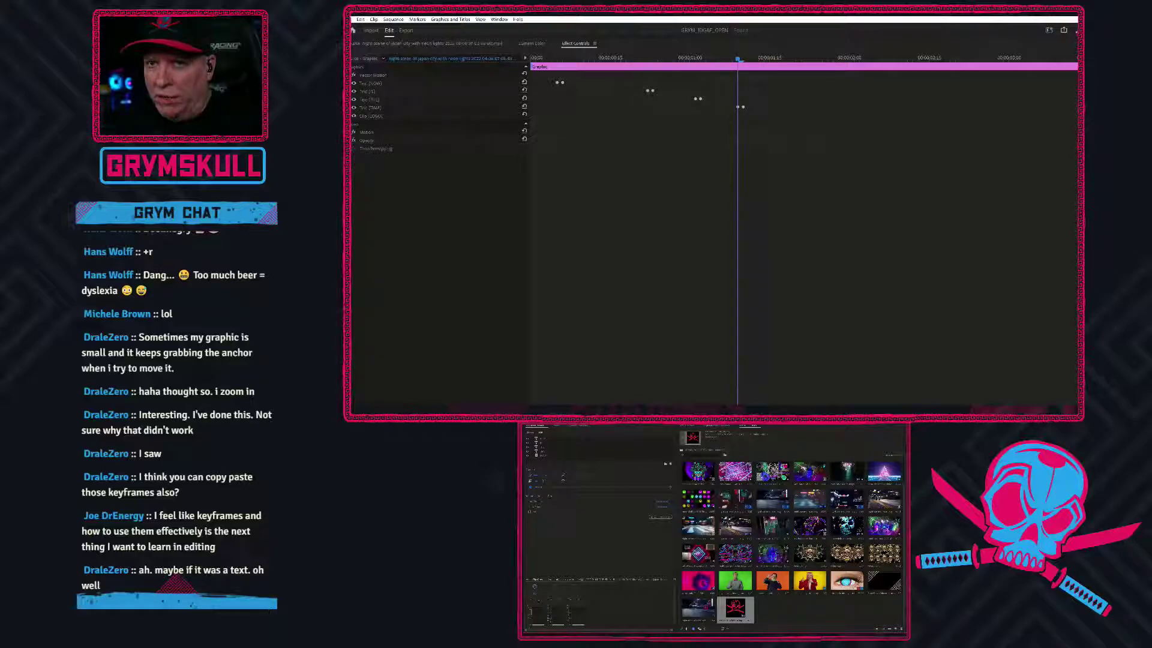
Move both opacity keyframes of the IS layer earlier, to about 14 frames in, and collapse the layer
{"action": "left_click", "coordinate": [353, 83]}
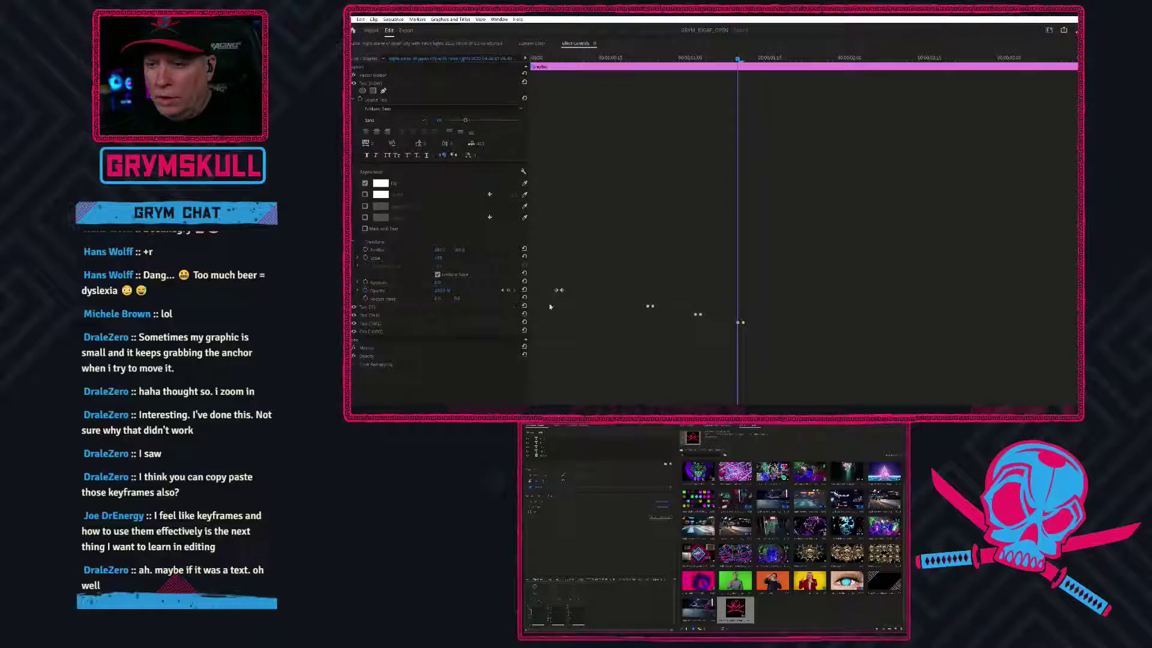
{"action": "left_click", "coordinate": [353, 82]}
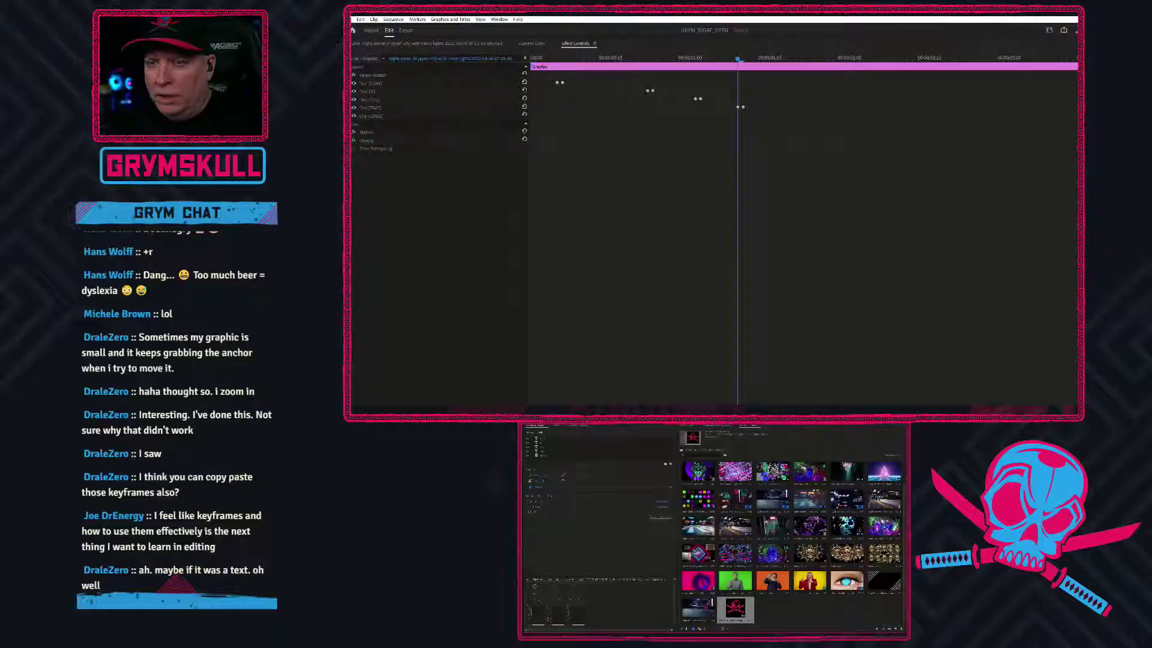
{"action": "left_click", "coordinate": [349, 92]}
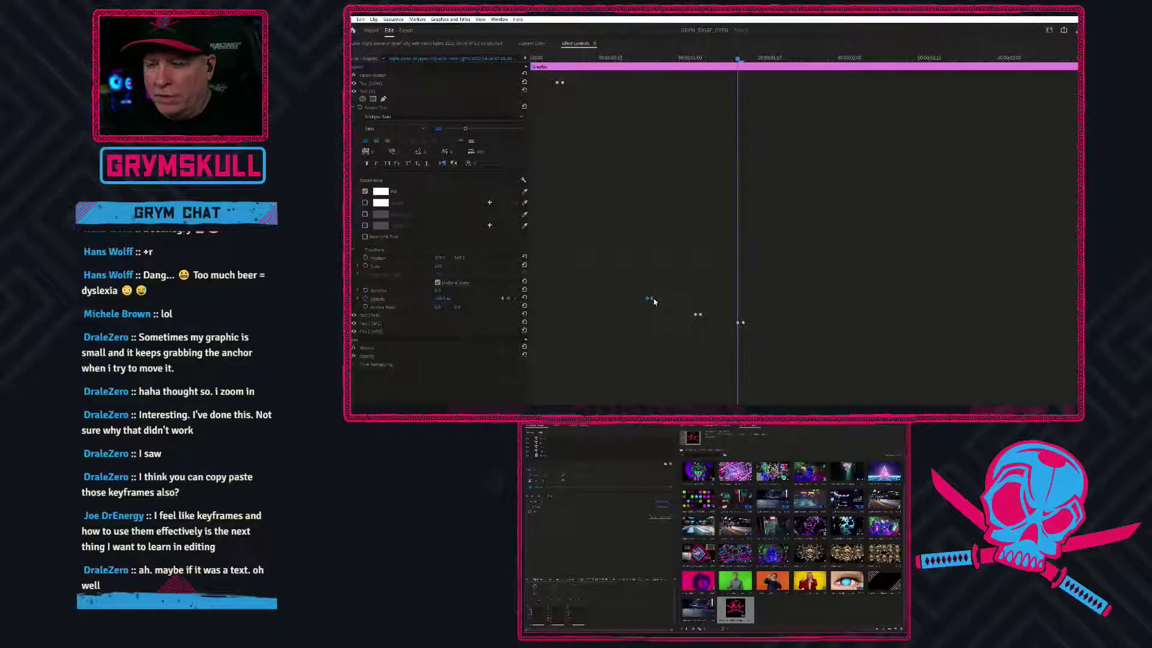
{"action": "left_click_drag", "start_coordinate": [650, 298], "coordinate": [606, 298]}
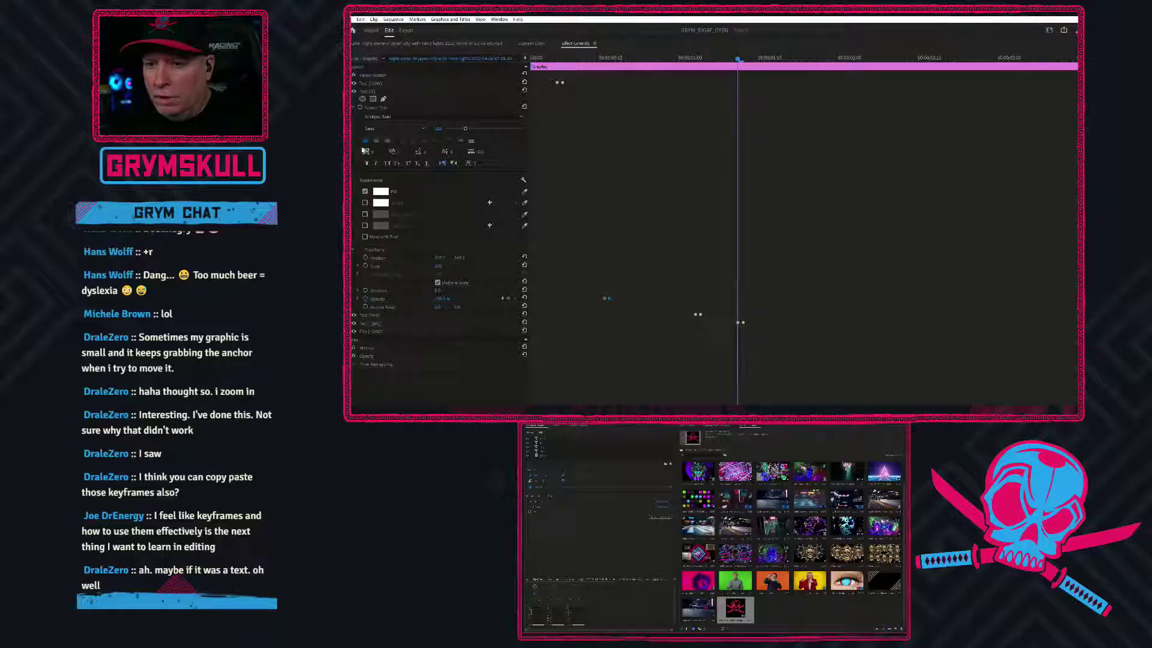
{"action": "left_click", "coordinate": [349, 91]}
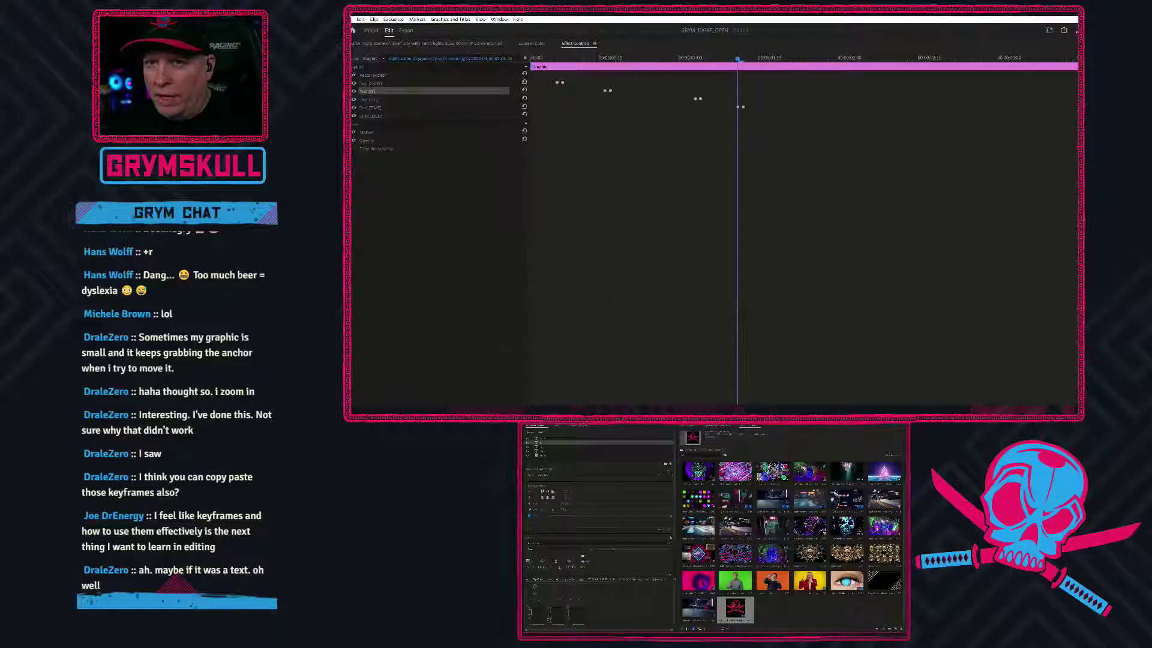
Shift the opacity keyframe pairs earlier, THE to about 21 frames and TIME to about 29 frames, and collapse both layers
{"action": "left_click", "coordinate": [353, 100]}
{"action": "left_click_drag", "start_coordinate": [708, 320], "coordinate": [645, 306]}
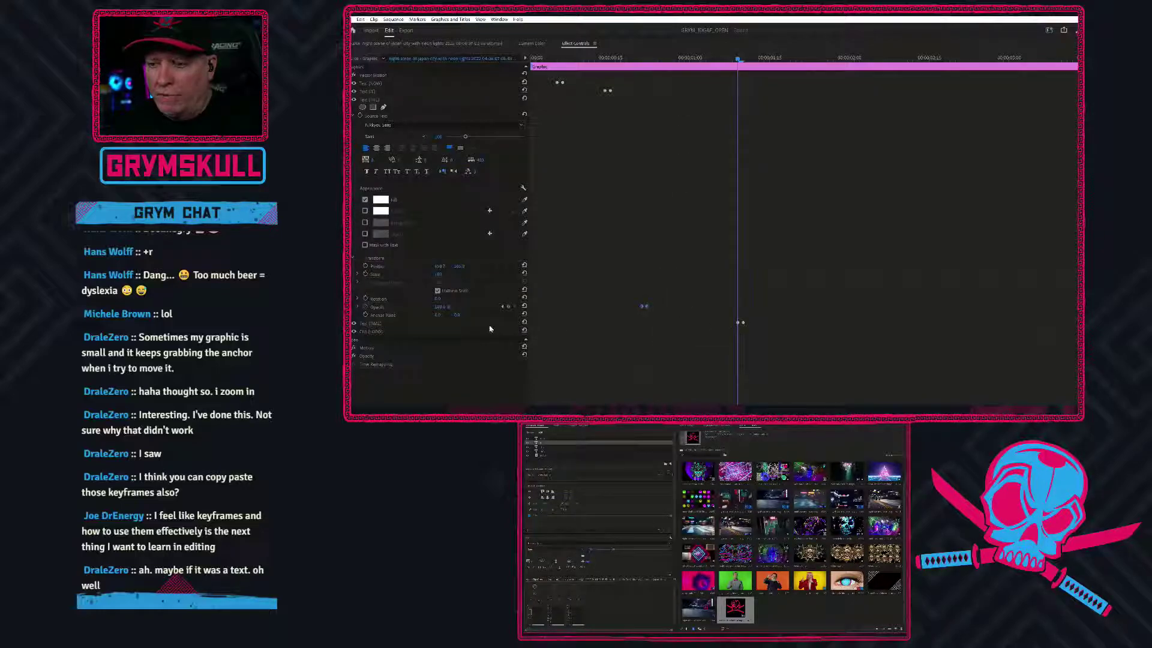
{"action": "left_click", "coordinate": [358, 323]}
{"action": "left_click_drag", "start_coordinate": [732, 400], "coordinate": [753, 394]}
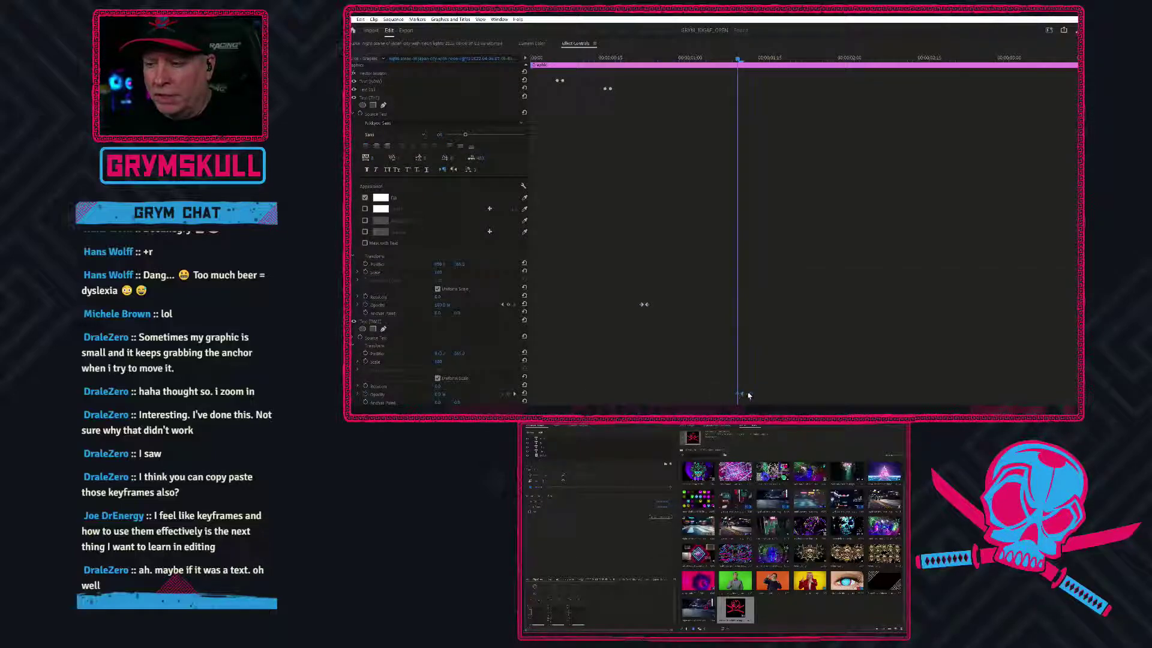
{"action": "left_click_drag", "start_coordinate": [739, 394], "coordinate": [689, 392]}
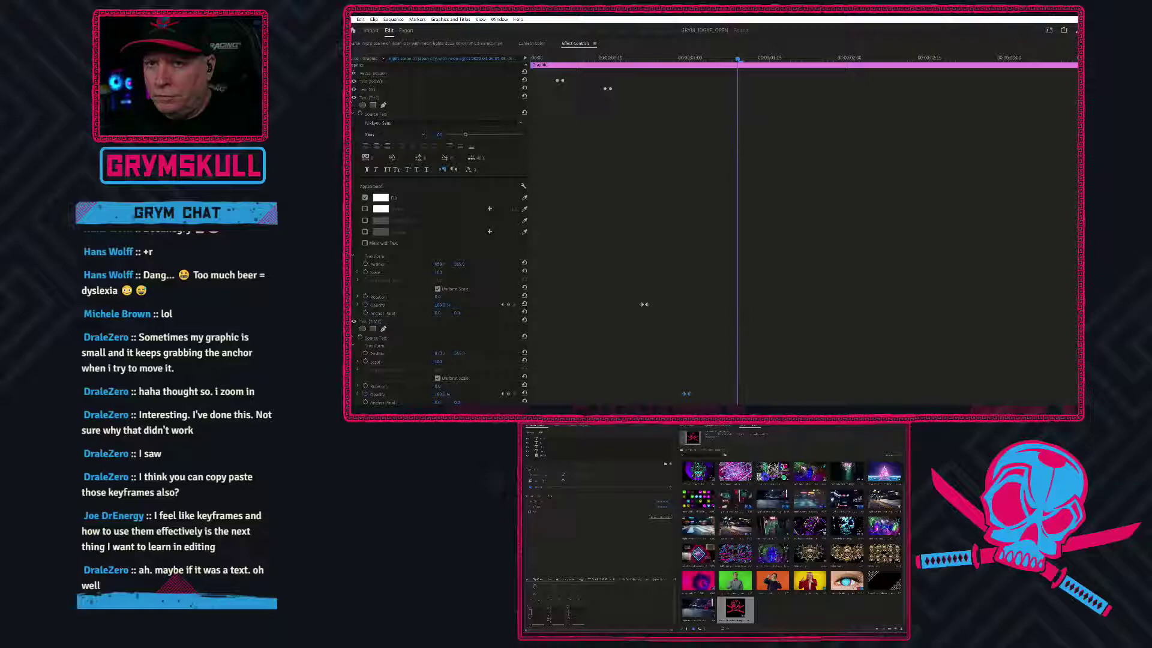
{"action": "left_click", "coordinate": [354, 98]}
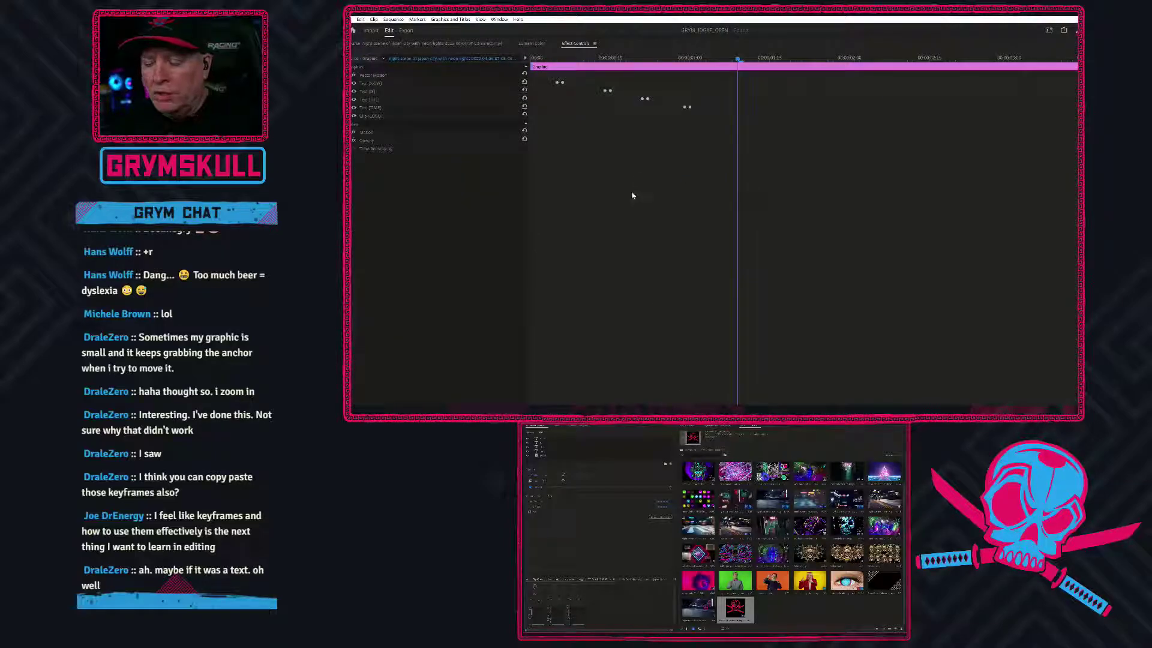
Play the title animation from the start in the enlarged Program monitor to check the timing of the words
{"action": "key", "text": "grave"}
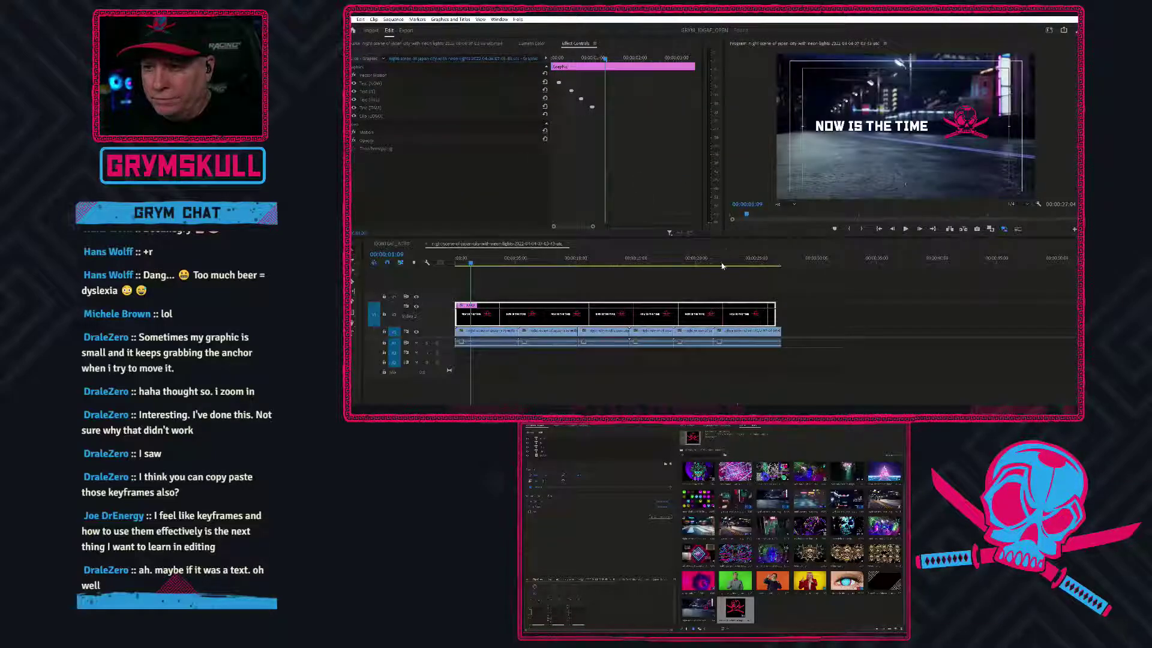
{"action": "key", "text": "grave"}
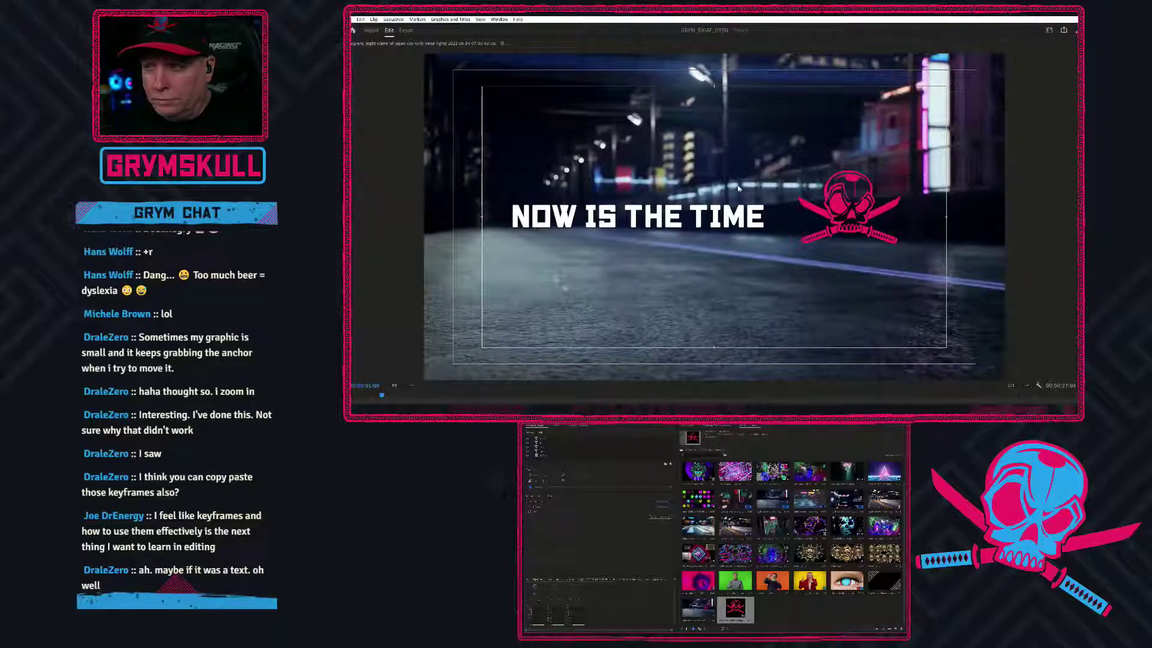
{"action": "key", "text": "Home"}
{"action": "key", "text": "space"}
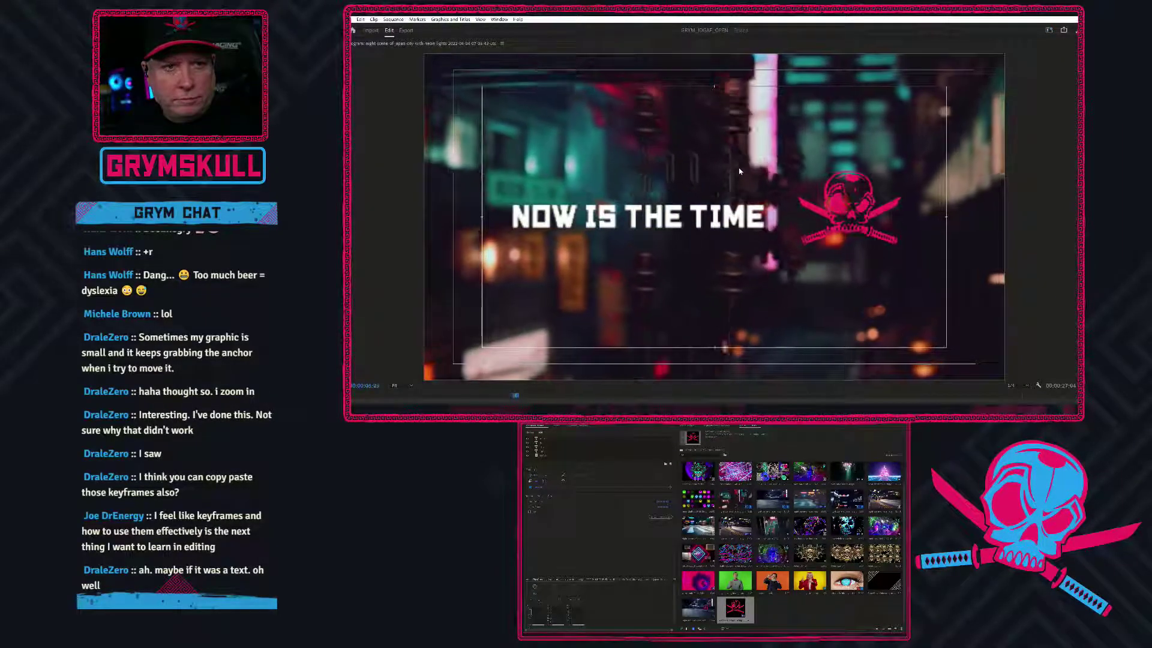
{"action": "left_click_drag", "start_coordinate": [439, 398], "coordinate": [346, 397]}
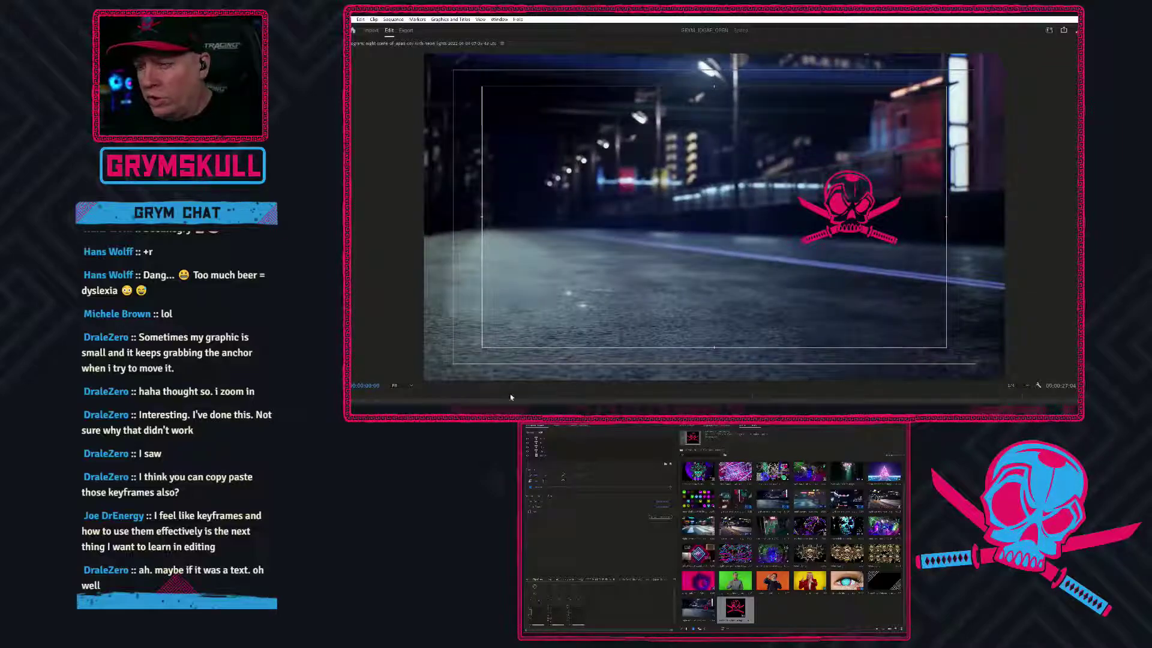
{"action": "key", "text": "space"}
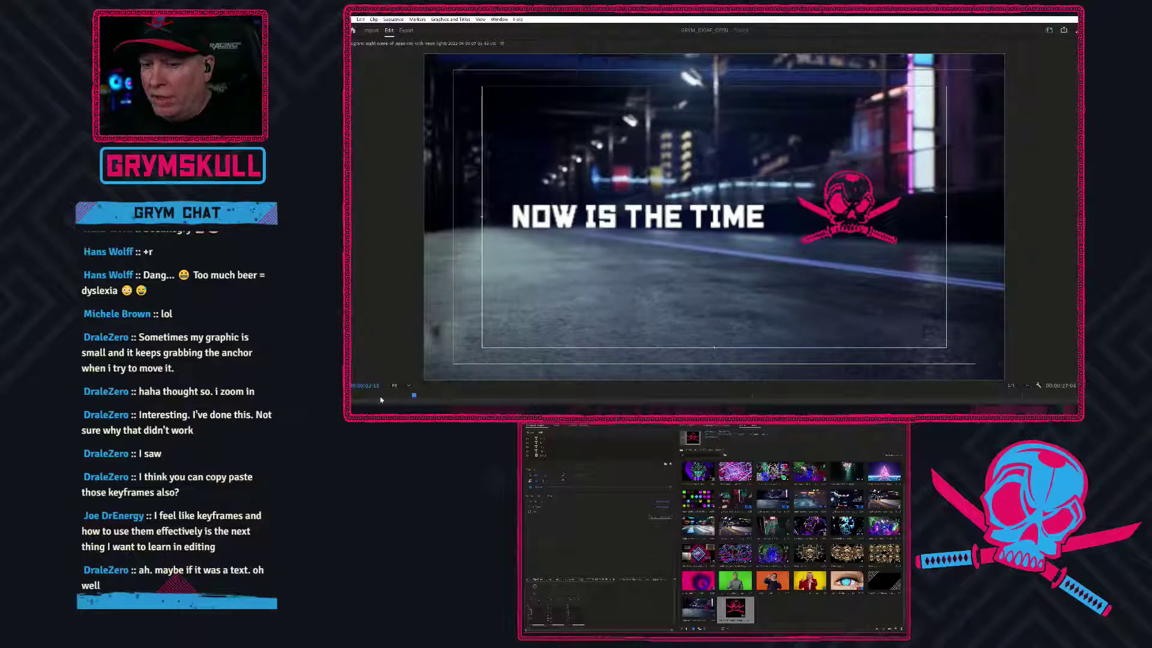
{"action": "key", "text": "Home"}
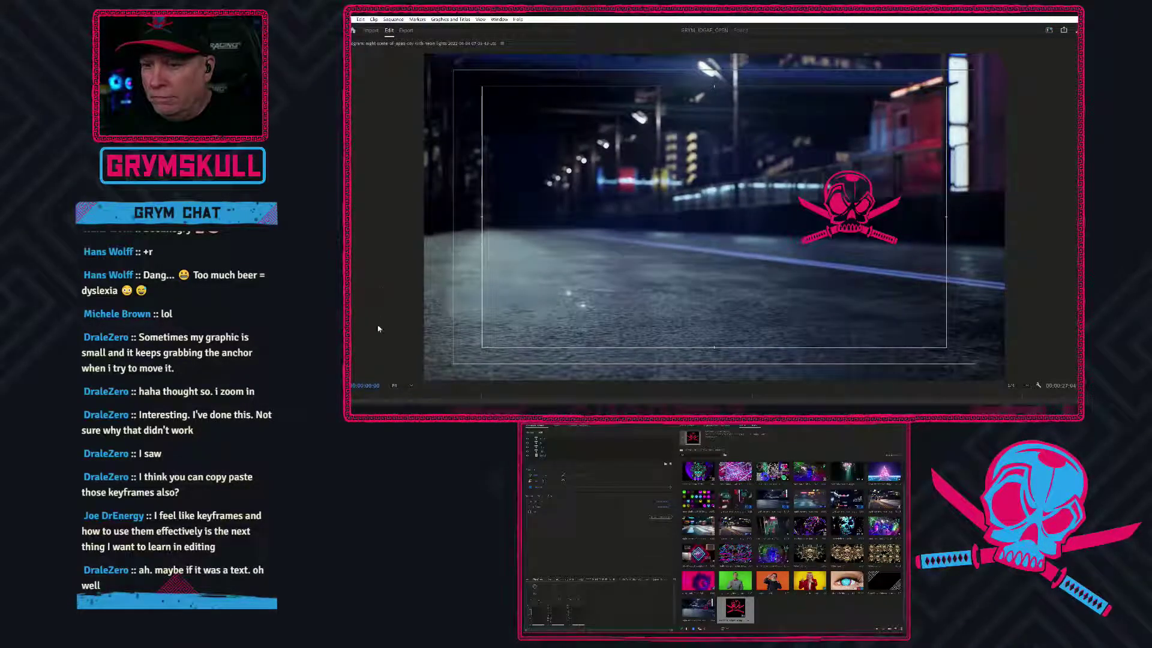
{"action": "key", "text": "space"}
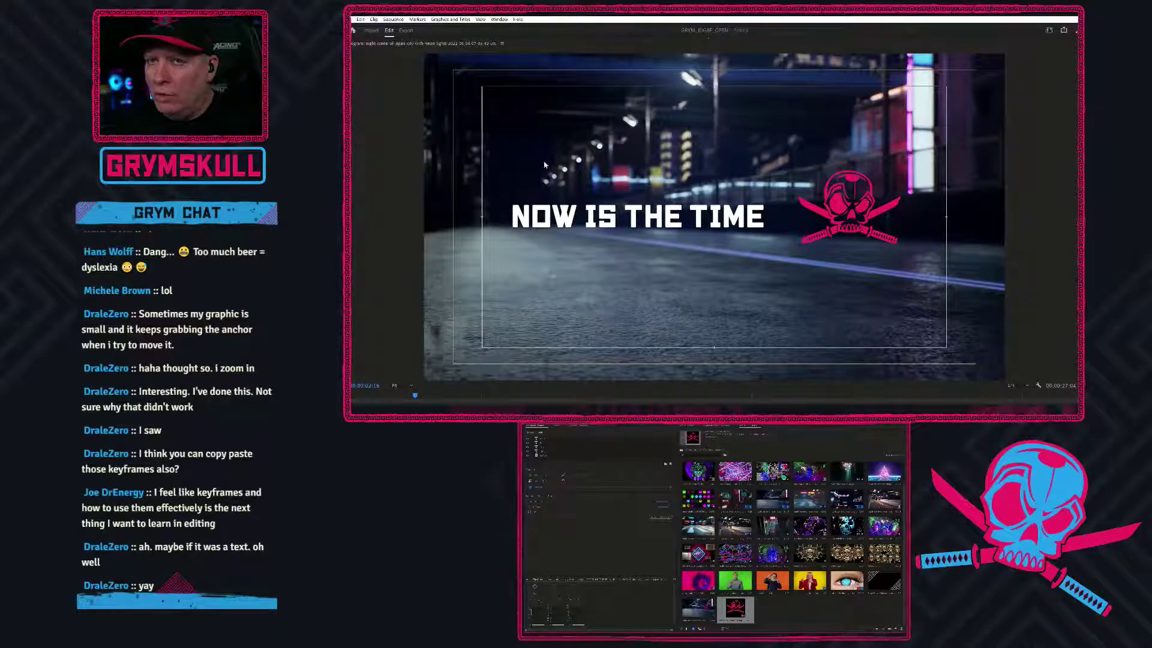
{"action": "key", "text": "grave"}
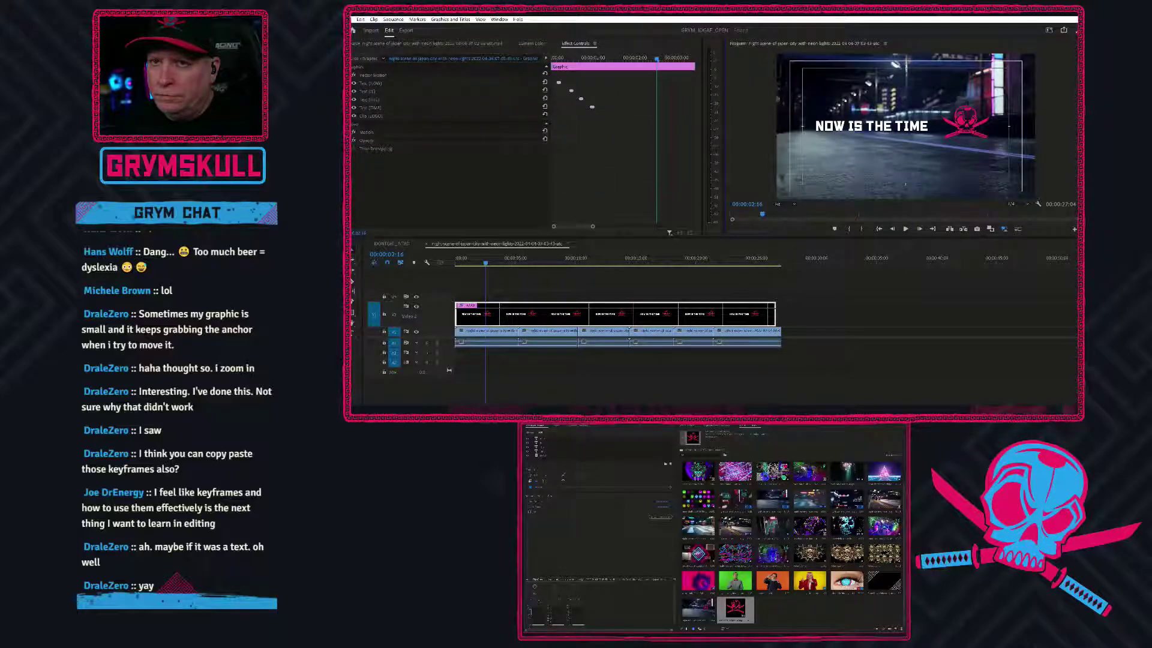
Move the IS layer's pair of opacity keyframes later, to about 22 frames in, in the enlarged Effect Controls
{"action": "left_click", "coordinate": [347, 83]}
{"action": "left_click", "coordinate": [348, 84]}
{"action": "key", "text": "grave"}
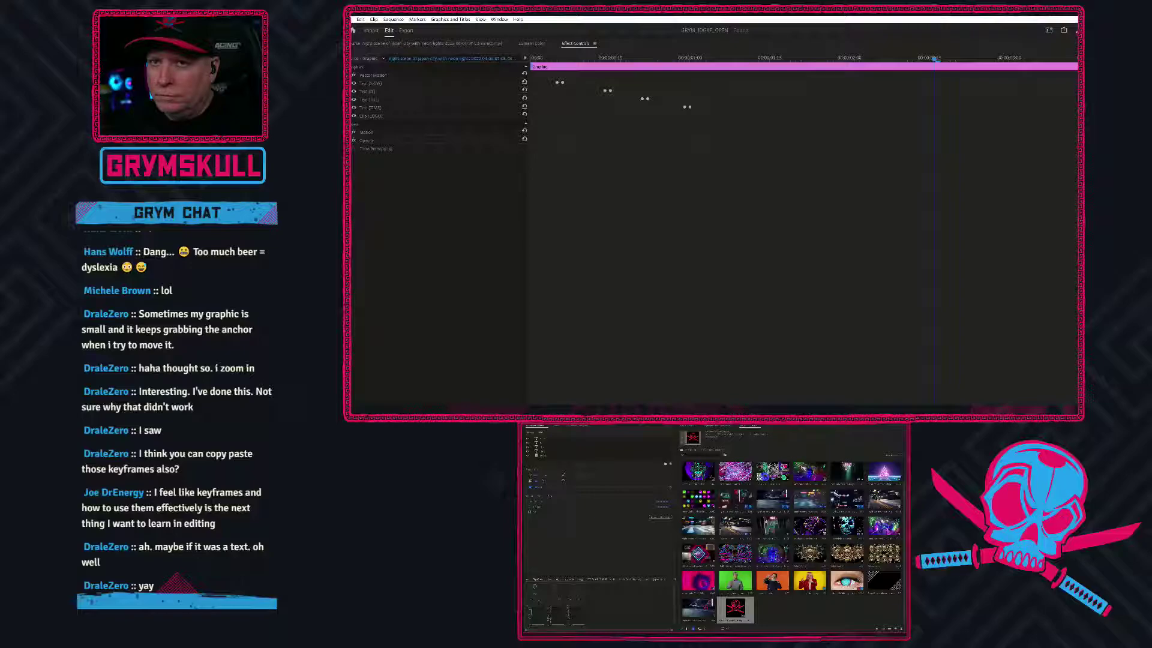
{"action": "left_click", "coordinate": [350, 84]}
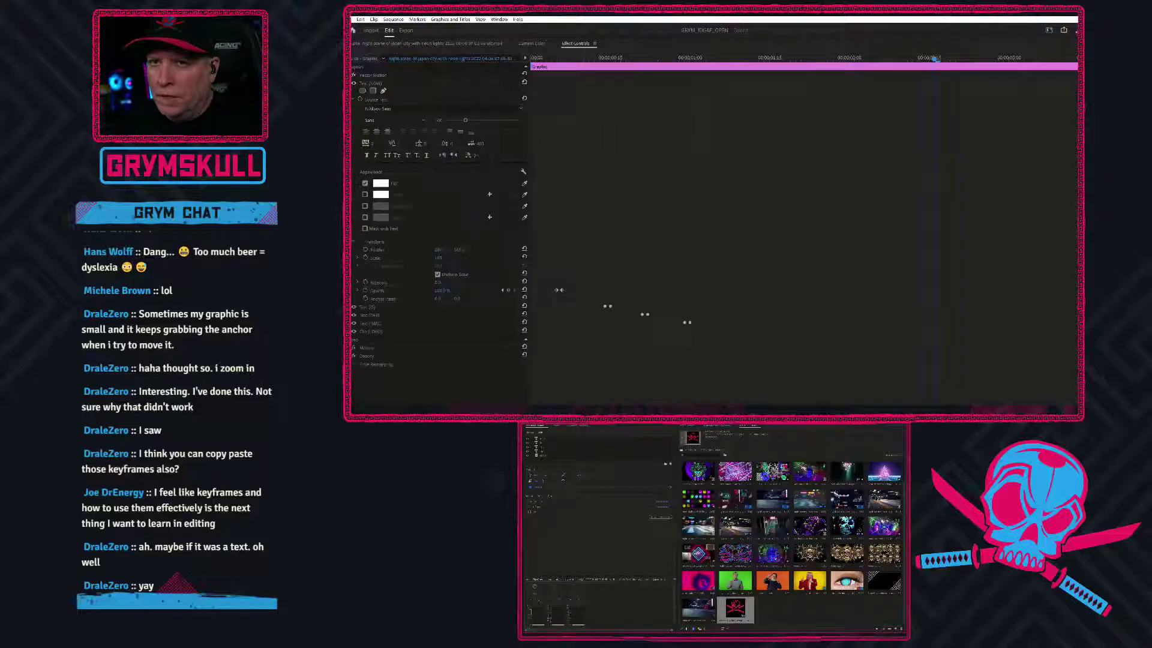
{"action": "left_click", "coordinate": [354, 306]}
{"action": "scroll", "coordinate": [624, 306], "scroll_direction": "down", "scroll_amount": 5}
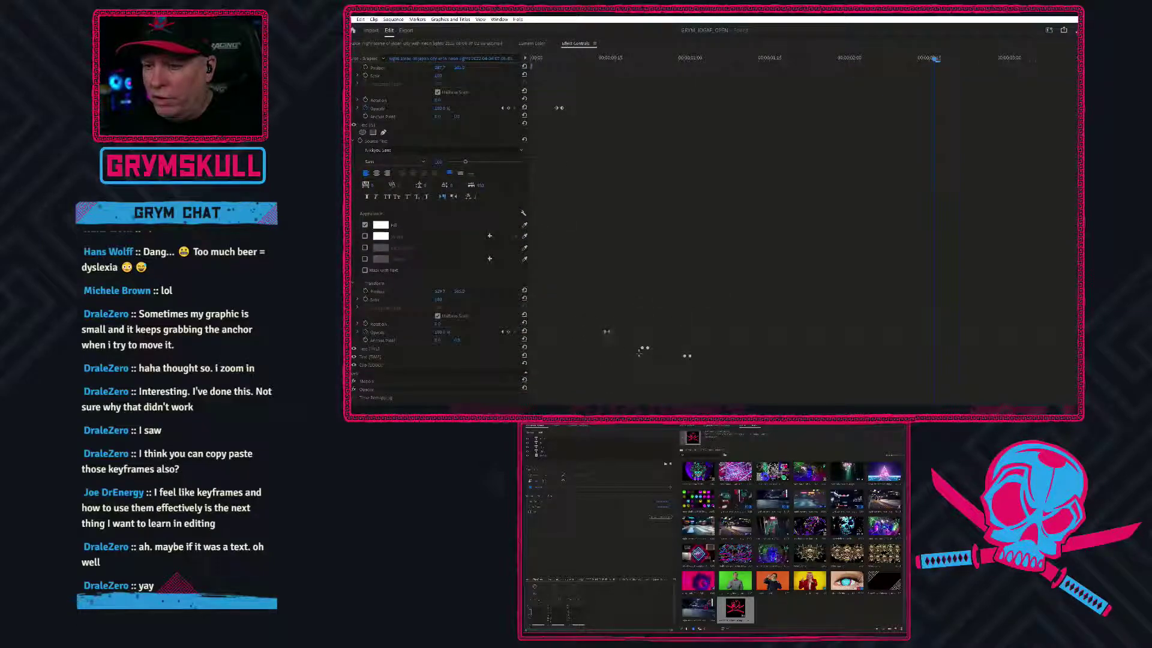
{"action": "left_click", "coordinate": [607, 332]}
{"action": "left_click_drag", "start_coordinate": [609, 334], "coordinate": [651, 335]}
Expand the THE layer and move its pair of opacity keyframes later, to about 1 second 9 frames
{"action": "left_click", "coordinate": [354, 349]}
{"action": "scroll", "coordinate": [622, 355], "scroll_direction": "down", "scroll_amount": 5}
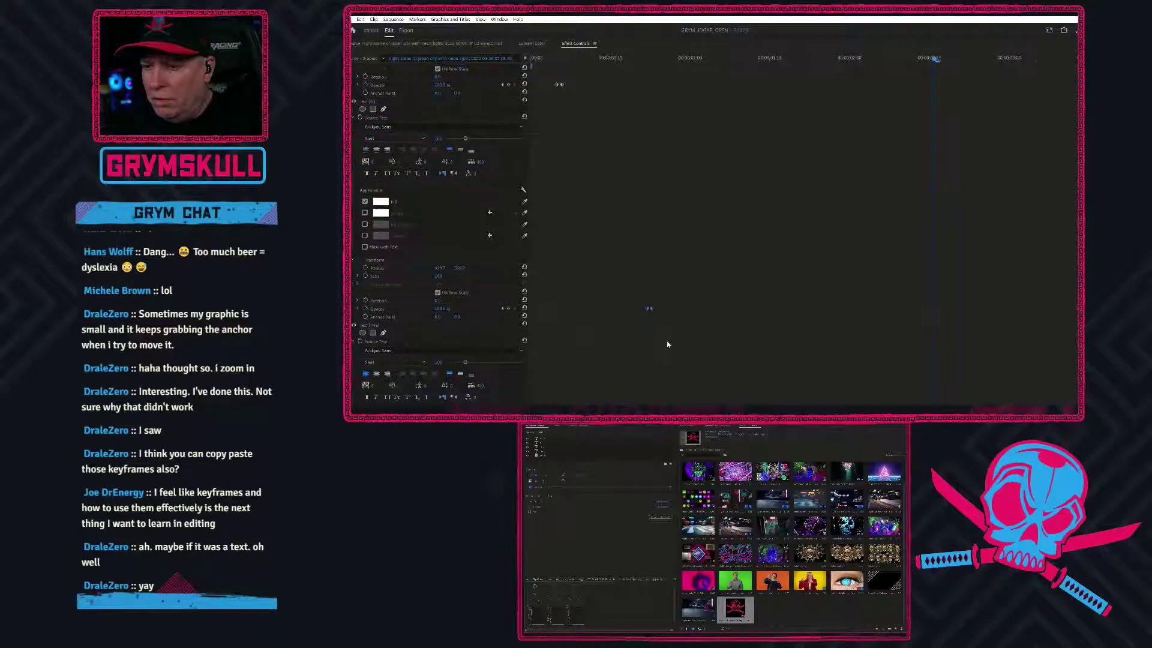
{"action": "scroll", "coordinate": [725, 328], "scroll_direction": "down", "scroll_amount": 1}
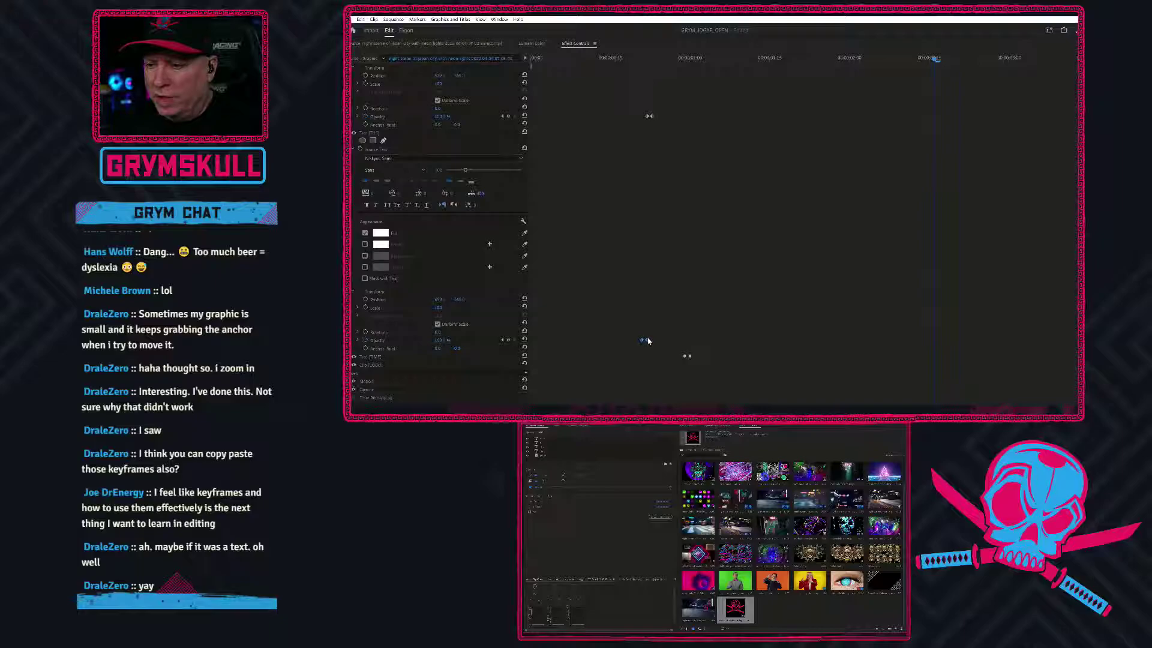
{"action": "left_click_drag", "start_coordinate": [643, 341], "coordinate": [748, 342]}
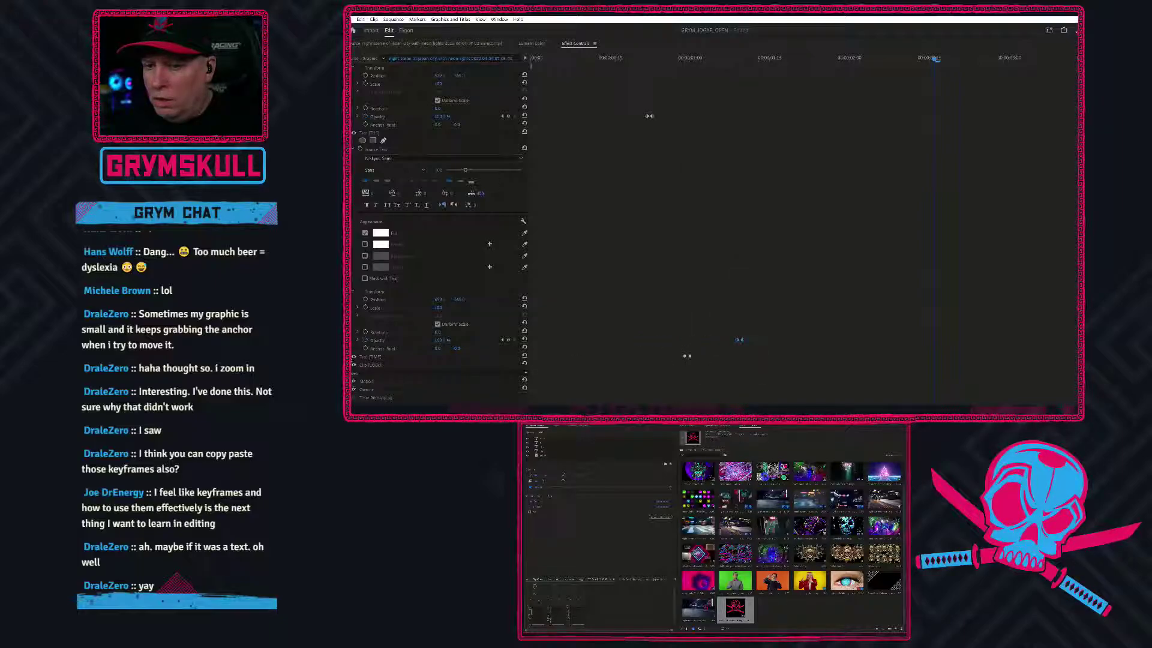
Expand the TIME layer and move its pair of opacity keyframes later, to about 2 seconds 5 frames
{"action": "left_click", "coordinate": [348, 358]}
{"action": "scroll", "coordinate": [727, 368], "scroll_direction": "down", "scroll_amount": 3}
{"action": "scroll", "coordinate": [728, 368], "scroll_direction": "down", "scroll_amount": 2}
{"action": "left_click", "coordinate": [686, 347]}
{"action": "left_click_drag", "start_coordinate": [688, 356], "coordinate": [884, 361]}
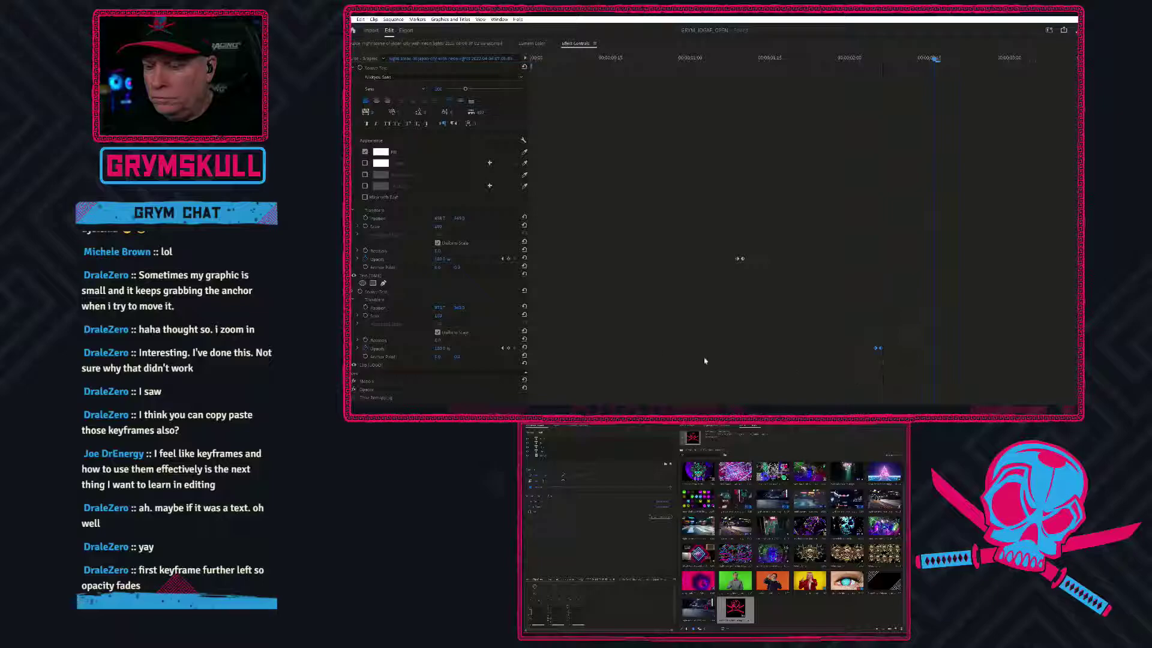
Return to the normal panel layout and replay the sequence from the beginning several times to check the retimed words
{"action": "key", "text": "grave"}
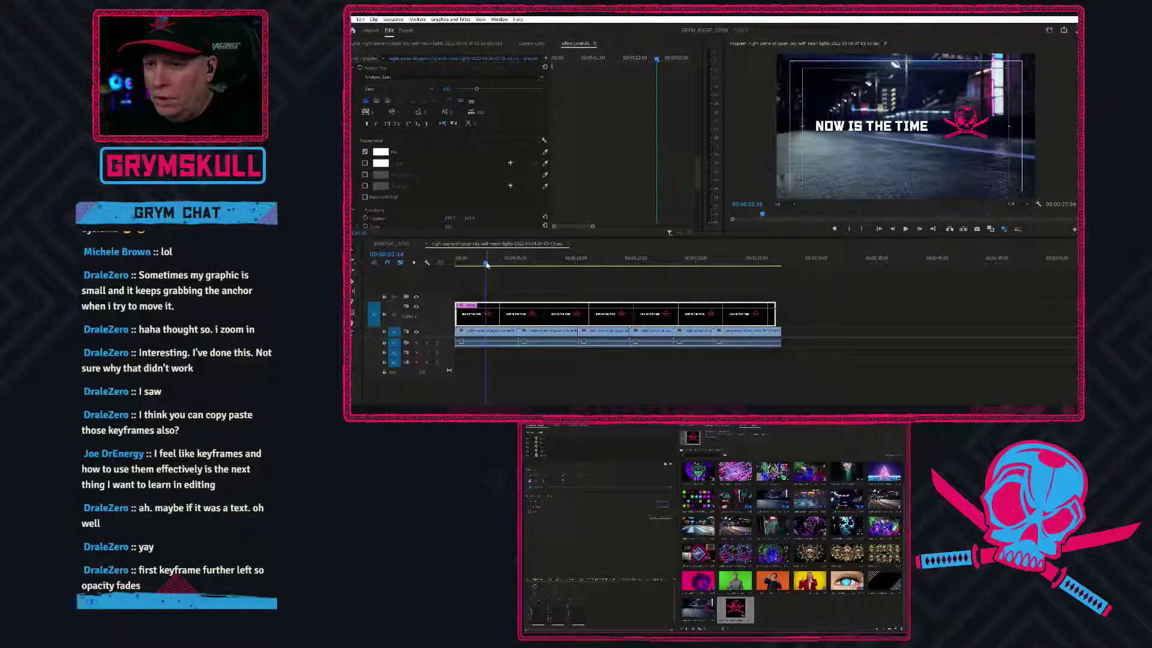
{"action": "key", "text": "Home"}
{"action": "key", "text": "space"}
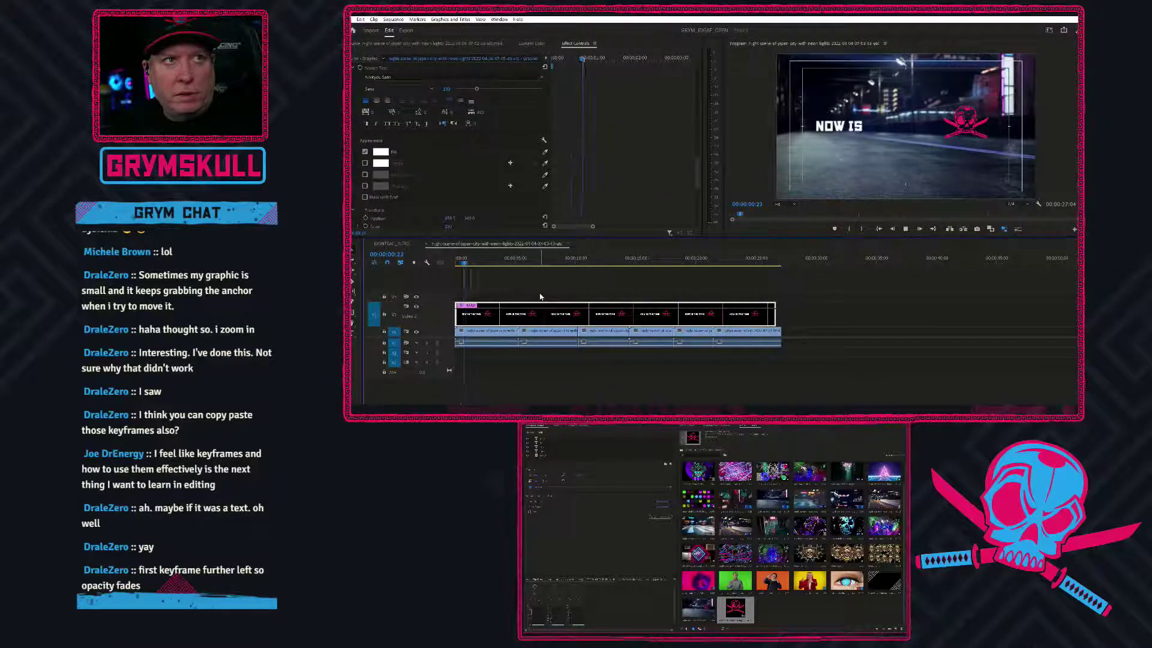
{"action": "key", "text": "space"}
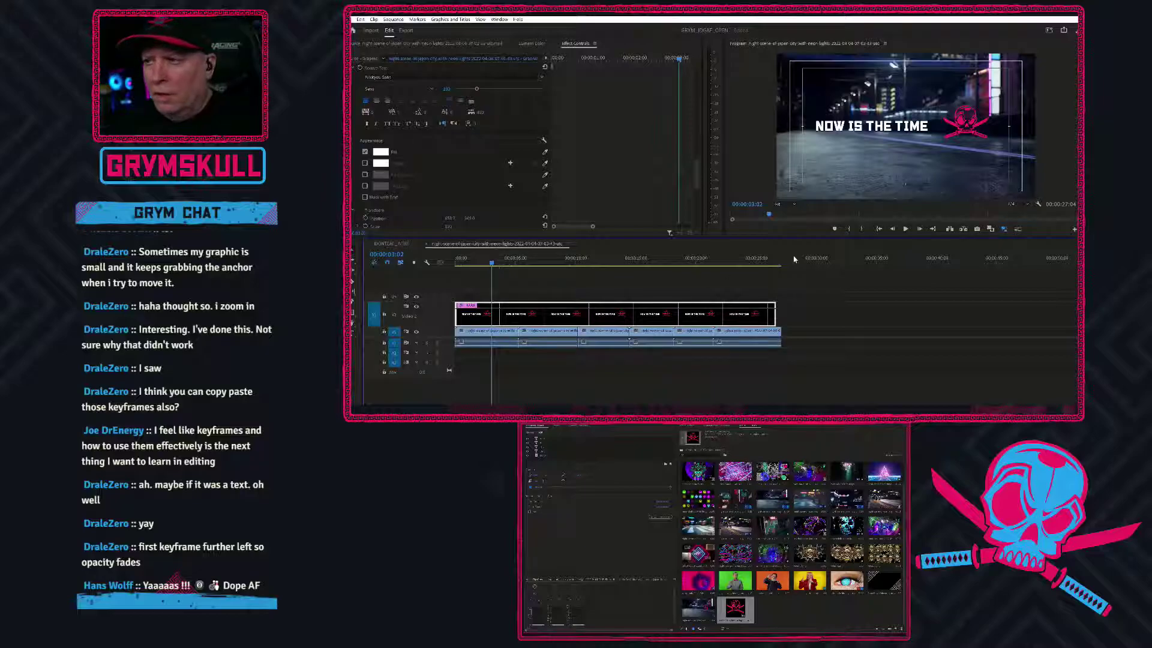
{"action": "left_click_drag", "start_coordinate": [492, 263], "coordinate": [450, 252]}
{"action": "key", "text": "space"}
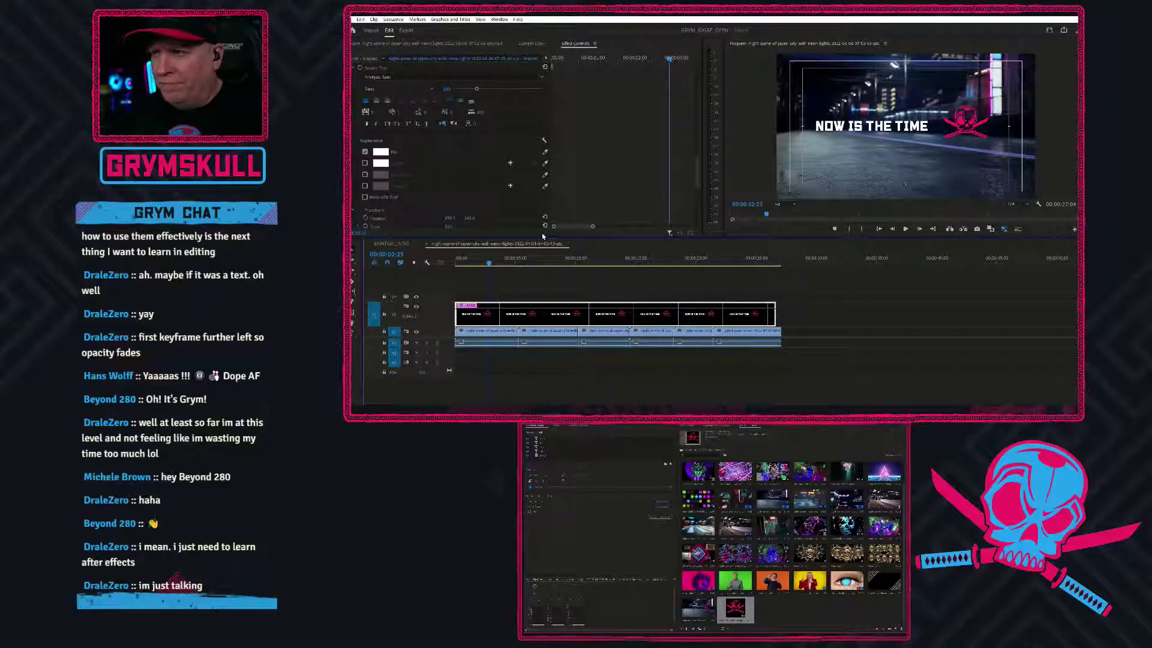
{"action": "left_click", "coordinate": [457, 263]}
{"action": "key", "text": "space"}
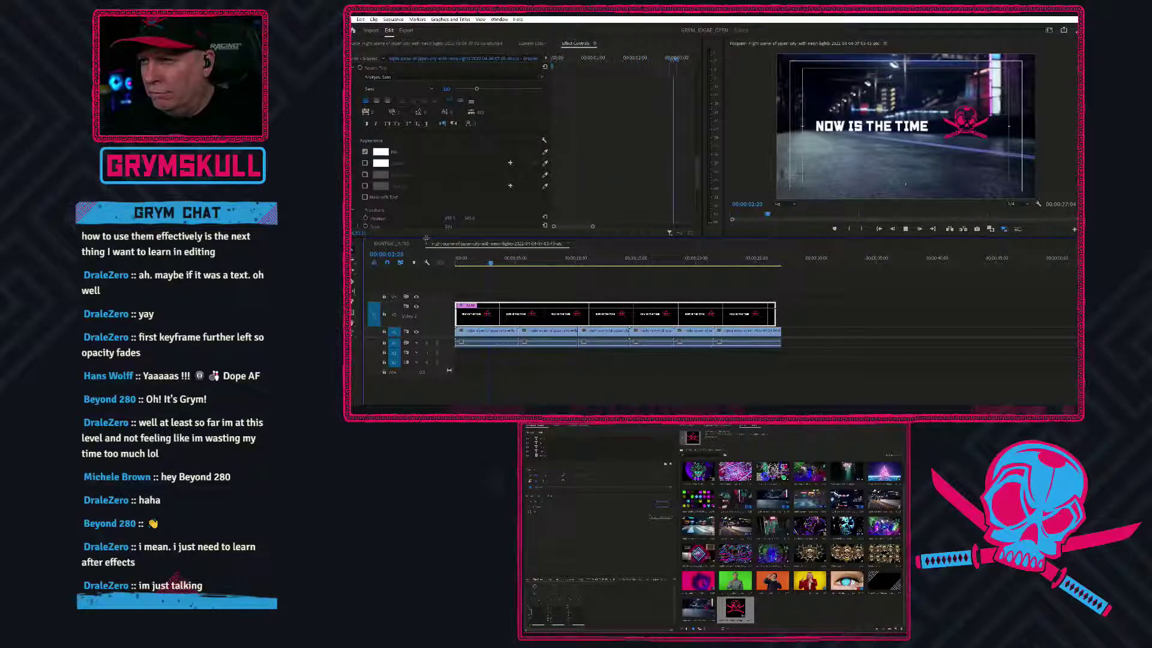
{"action": "left_click_drag", "start_coordinate": [473, 263], "coordinate": [442, 266]}
{"action": "key", "text": "space"}
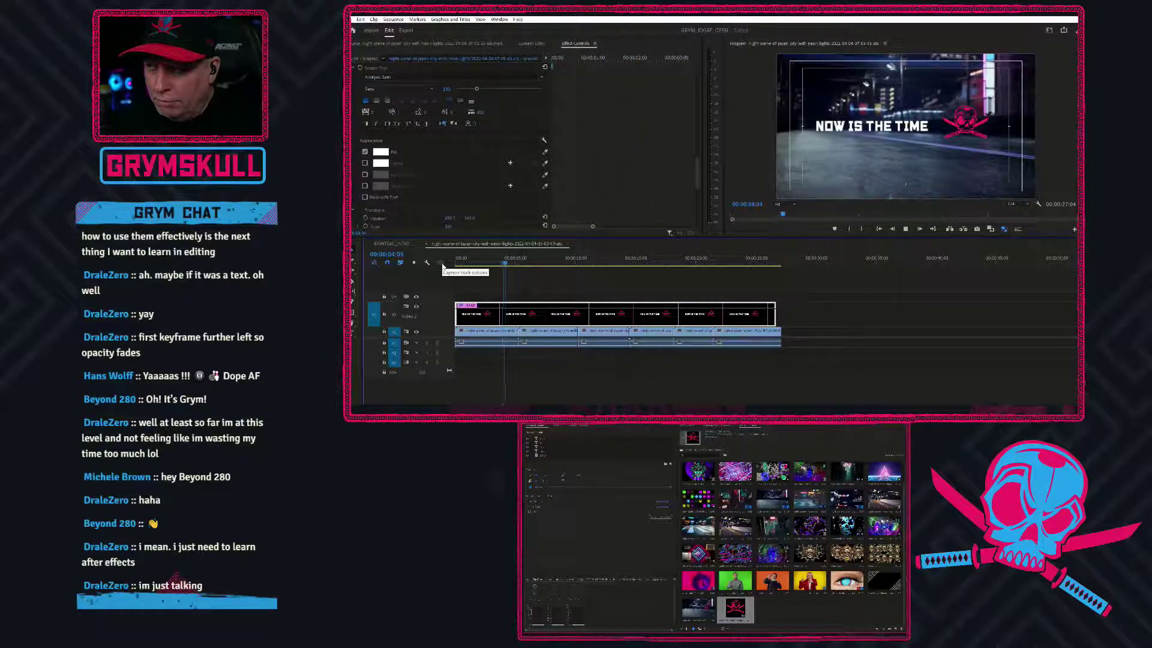
Select the skull logo layer and replay the sequence from near its beginning
{"action": "key", "text": "space"}
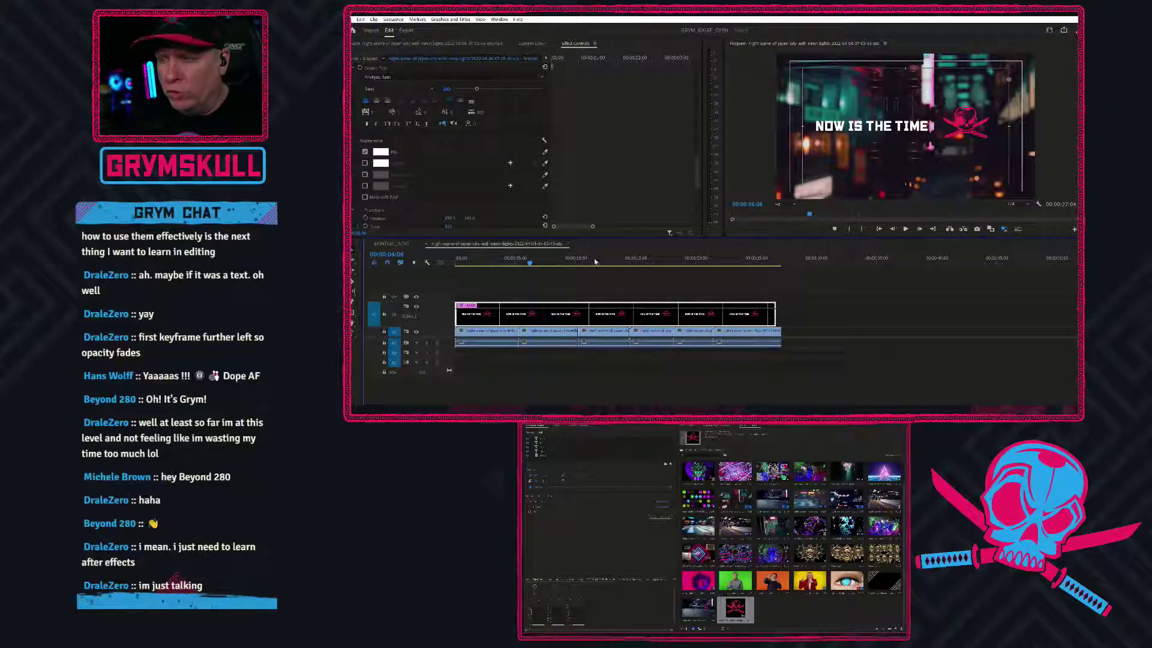
{"action": "left_click", "coordinate": [542, 456]}
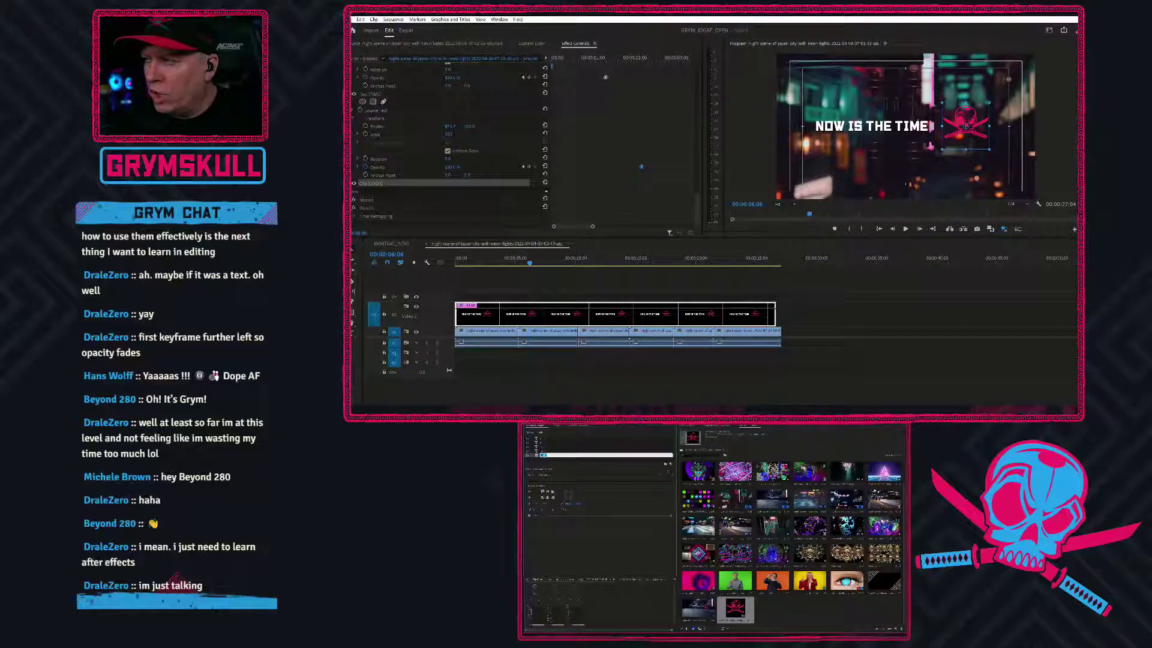
{"action": "left_click", "coordinate": [546, 461]}
{"action": "left_click", "coordinate": [542, 456]}
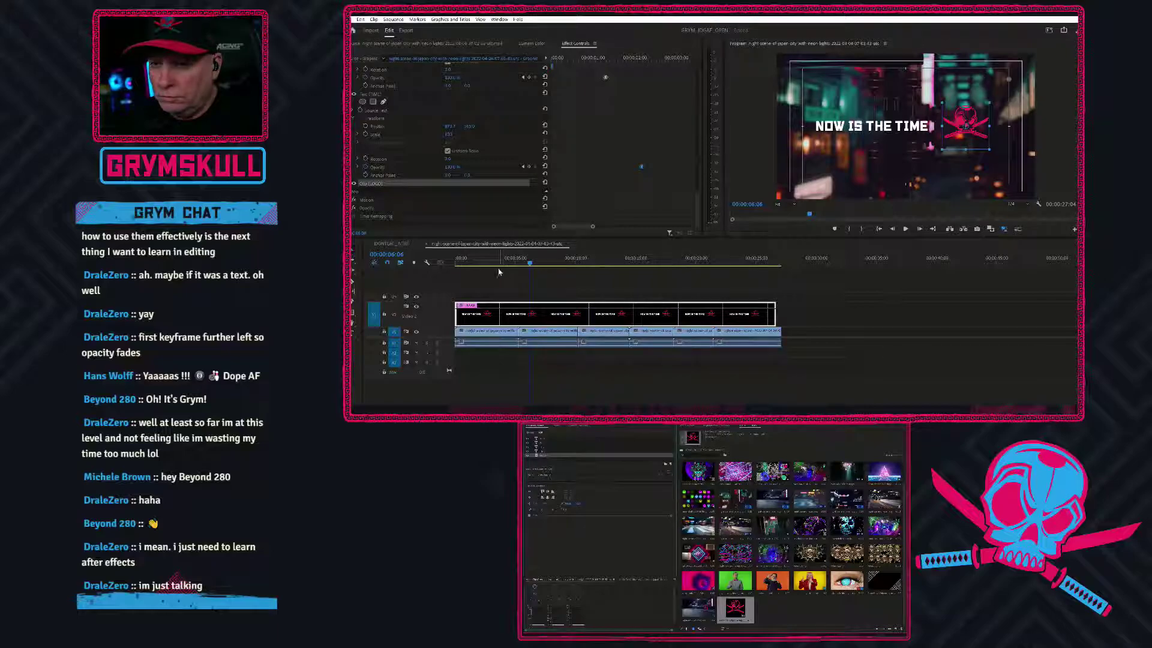
{"action": "left_click_drag", "start_coordinate": [472, 264], "coordinate": [465, 266]}
{"action": "key", "text": "space"}
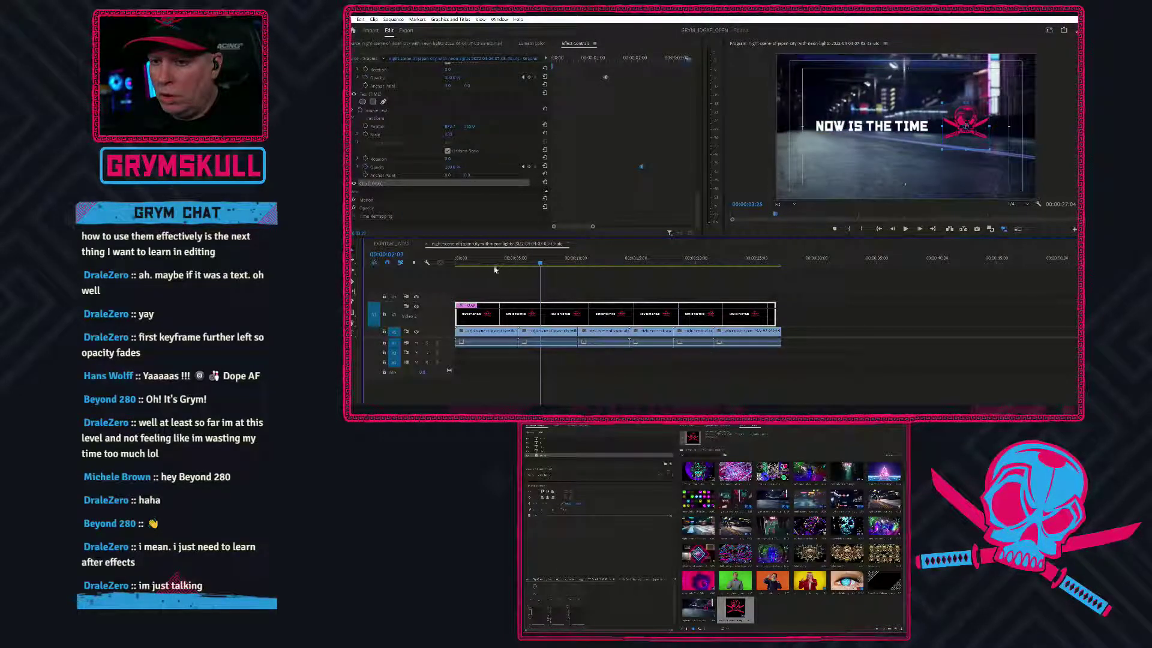
Set the sequence's out point at about 5 seconds 7 frames
{"action": "left_click", "coordinate": [454, 264]}
{"action": "left_click_drag", "start_coordinate": [461, 266], "coordinate": [517, 267]}
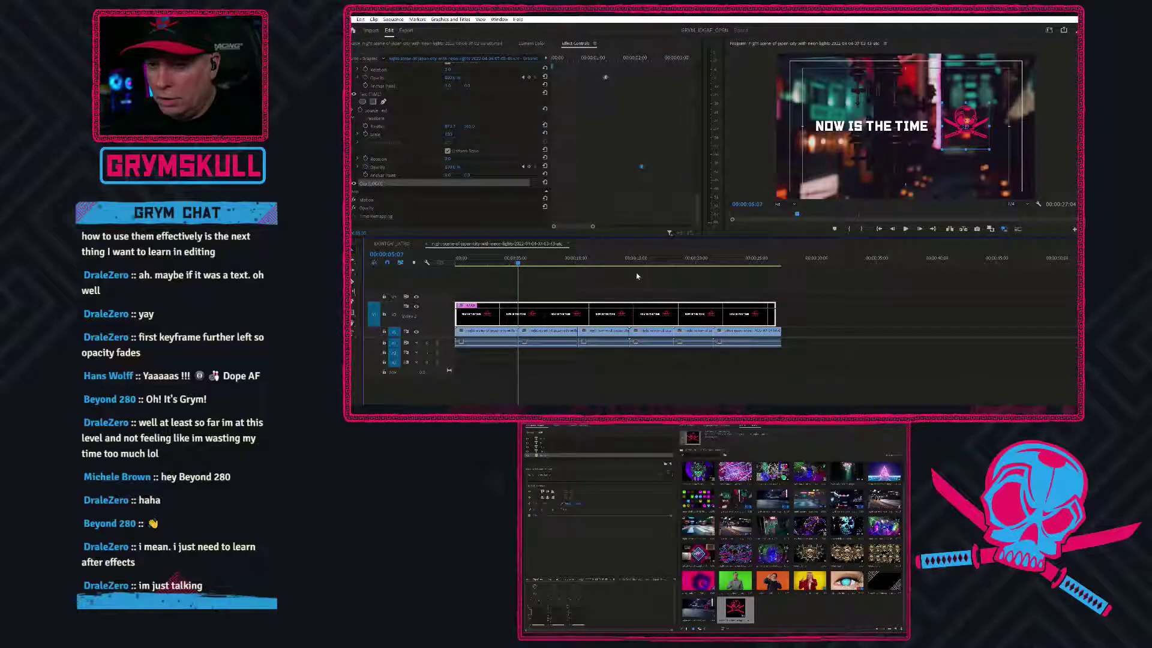
{"action": "key", "text": "o"}
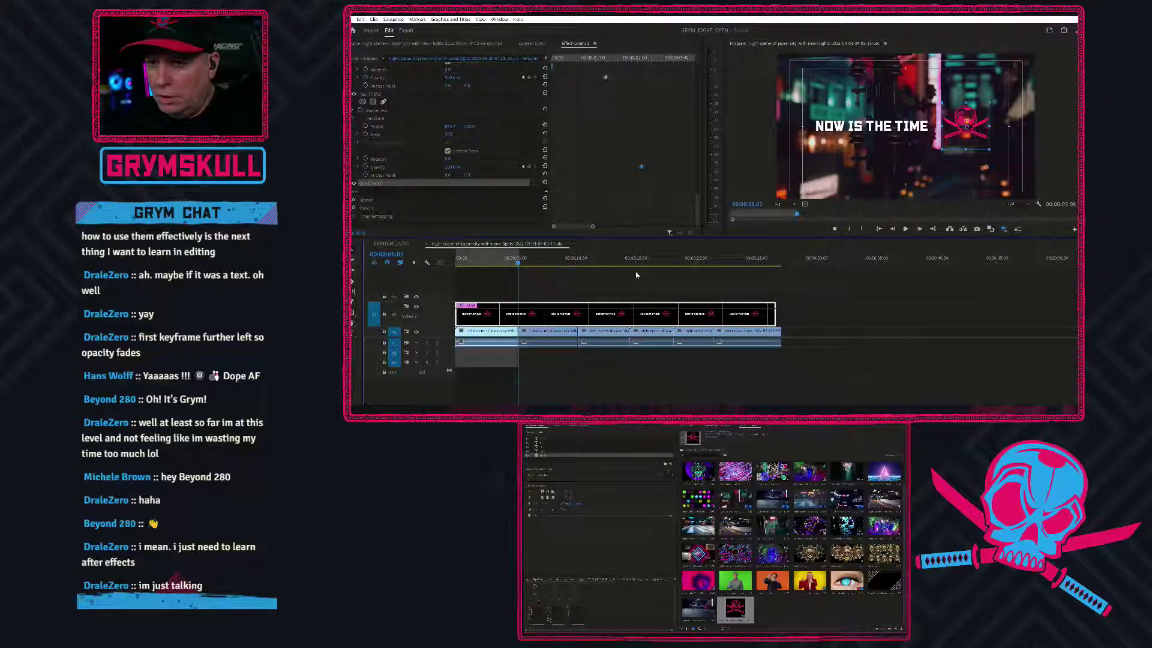
{"action": "left_click_drag", "start_coordinate": [489, 261], "coordinate": [517, 264]}
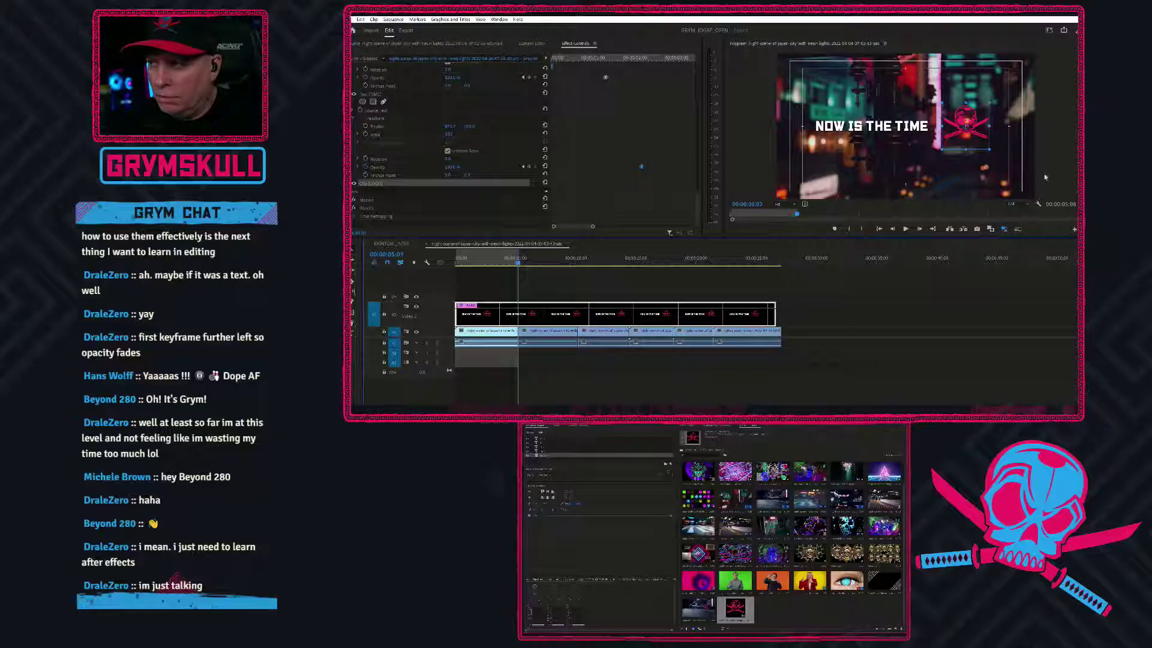
Keyframe the skull logo's scale and rotation at about 5 seconds 7 frames, tilting the logo slightly clockwise
{"action": "left_click", "coordinate": [547, 458]}
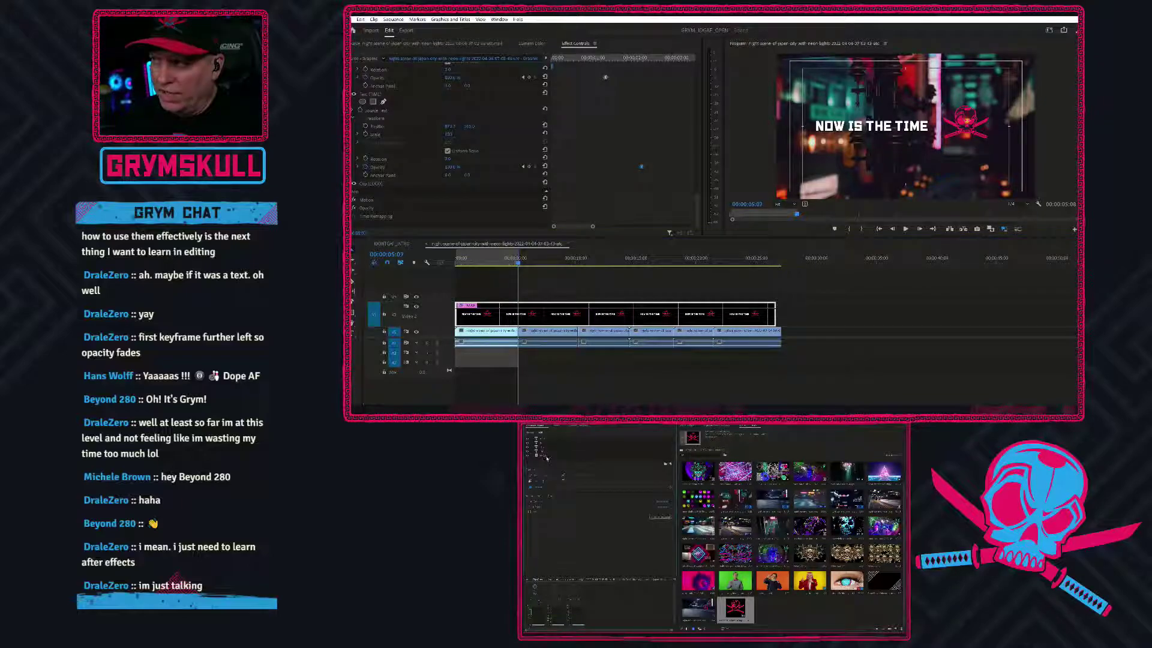
{"action": "left_click", "coordinate": [544, 454]}
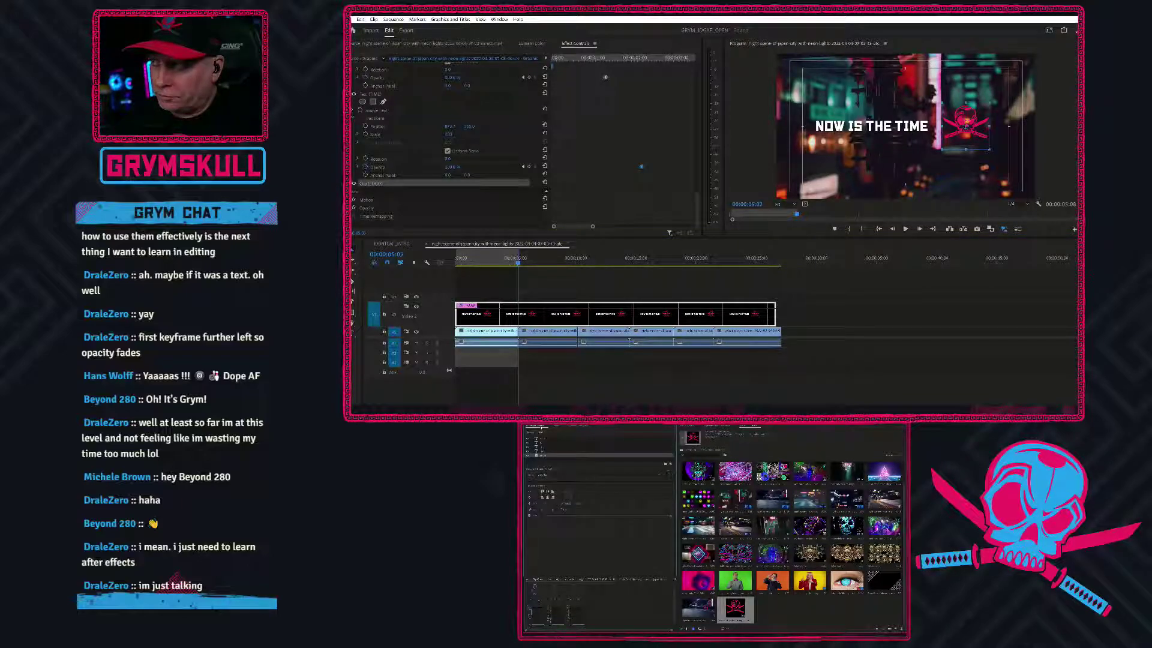
{"action": "left_click", "coordinate": [547, 459]}
{"action": "left_click", "coordinate": [543, 455]}
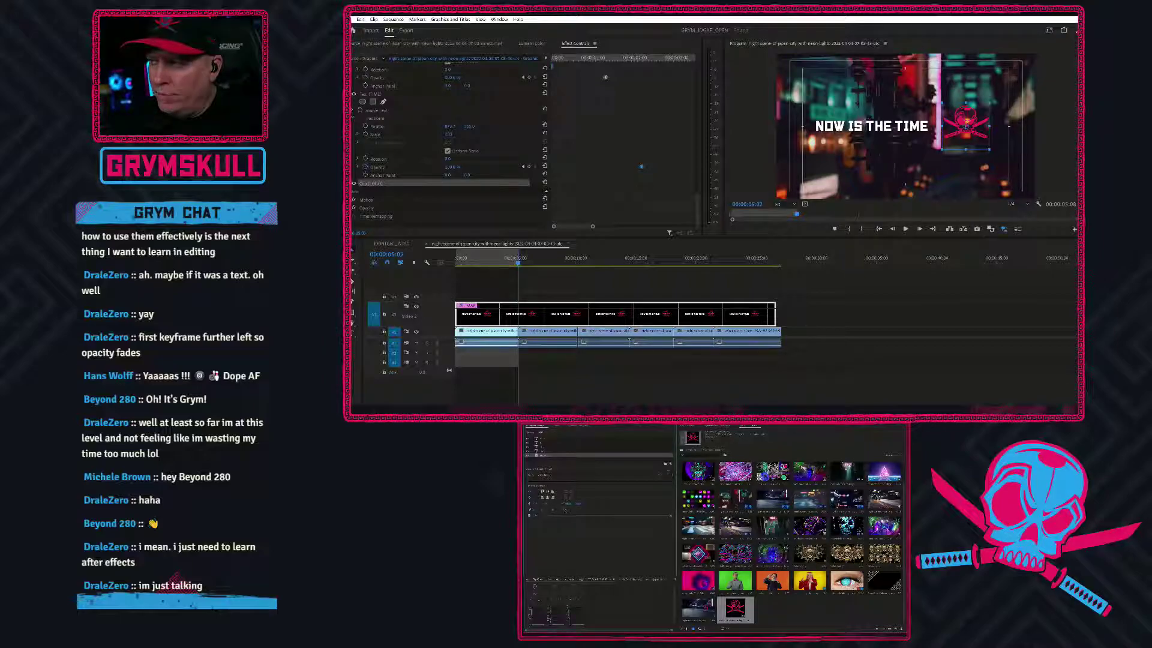
{"action": "left_click_drag", "start_coordinate": [565, 510], "coordinate": [569, 510]}
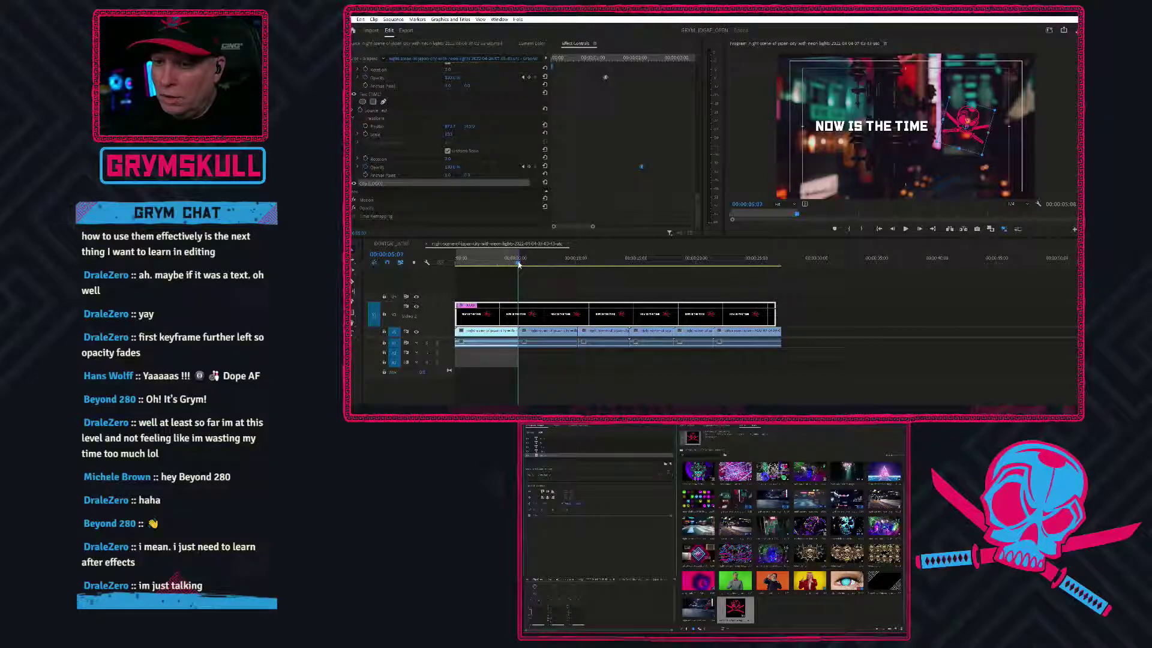
Add a keyframe at the sequence start with the skull logo's scale set to 2, using the enlarged Effect Controls
{"action": "left_click_drag", "start_coordinate": [518, 264], "coordinate": [451, 264]}
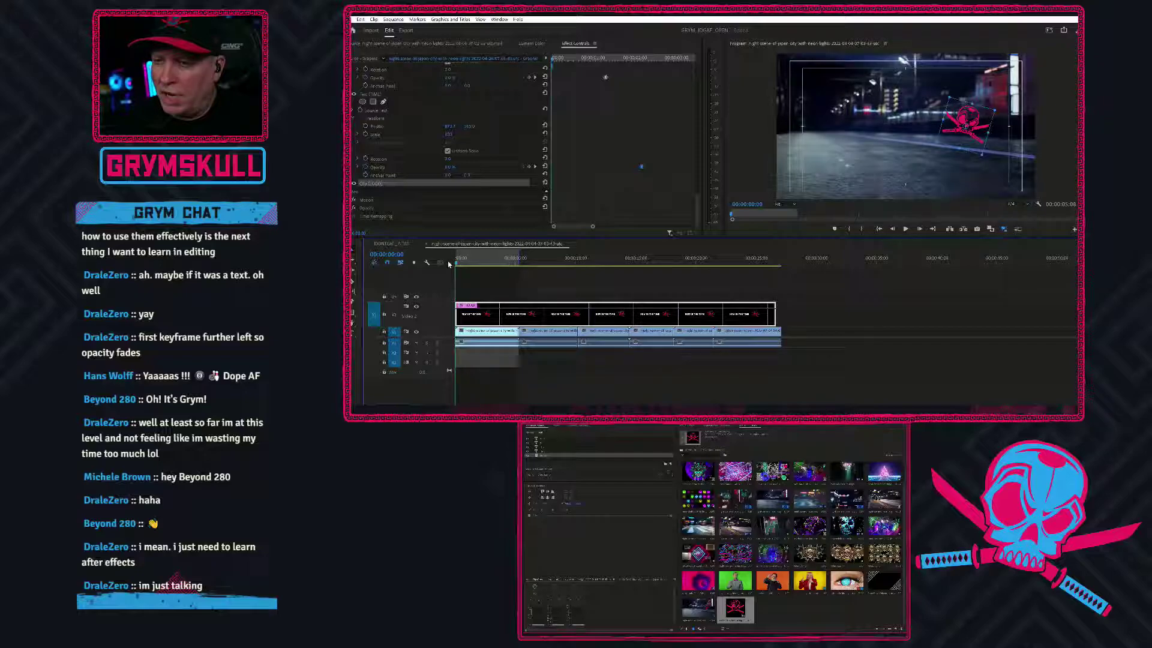
{"action": "double_click", "coordinate": [584, 44]}
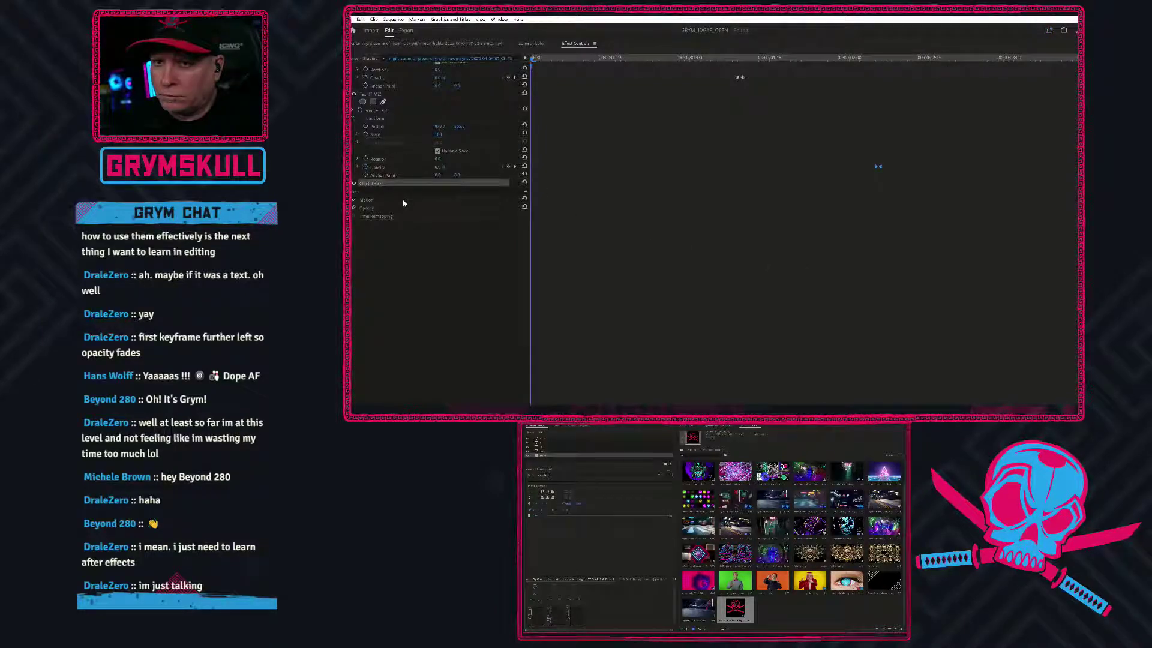
{"action": "scroll", "coordinate": [437, 228], "scroll_direction": "up", "scroll_amount": 5}
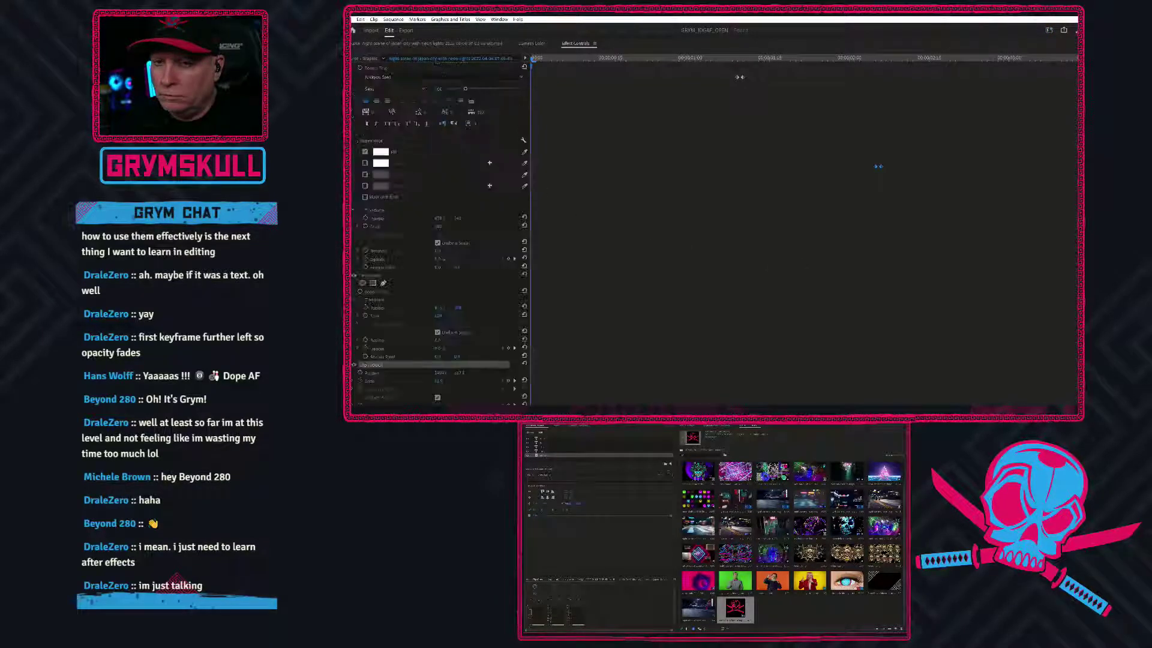
{"action": "scroll", "coordinate": [637, 253], "scroll_direction": "down", "scroll_amount": 3}
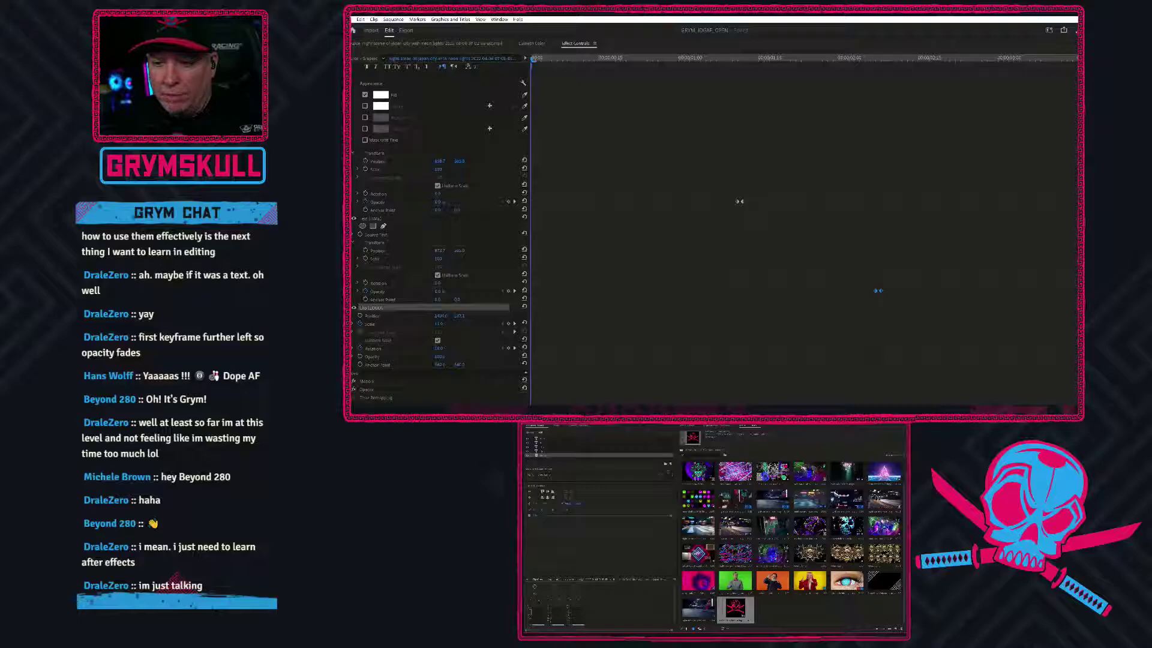
{"action": "left_click_drag", "start_coordinate": [654, 411], "coordinate": [1077, 393]}
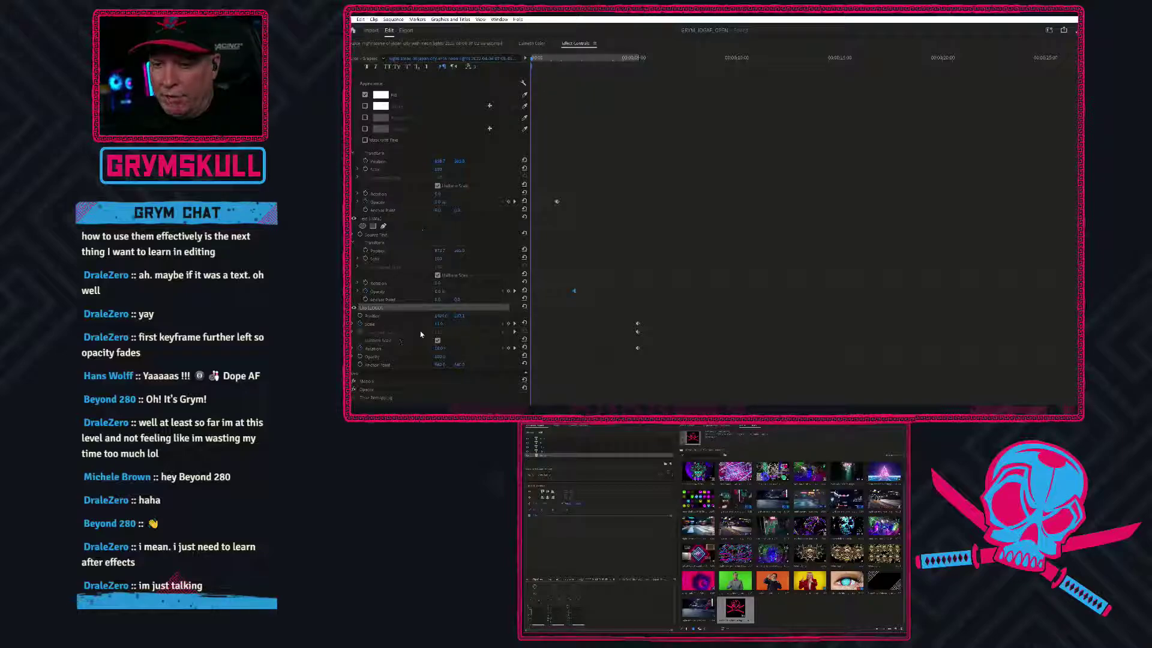
{"action": "left_click", "coordinate": [439, 324]}
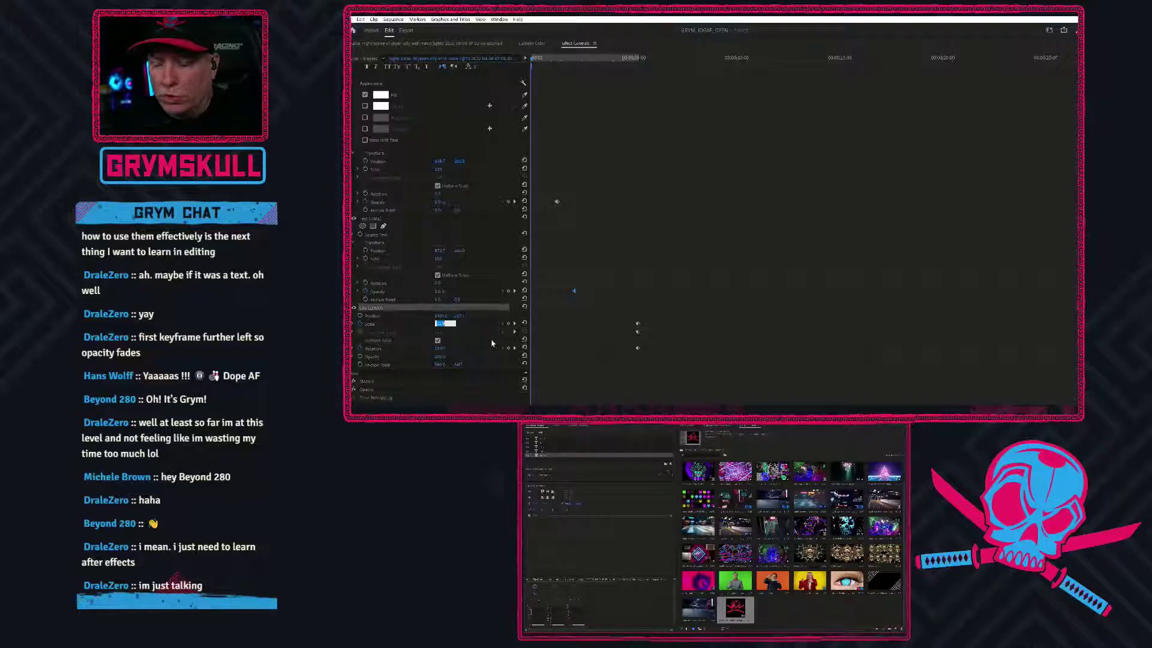
{"action": "type", "text": "2"}
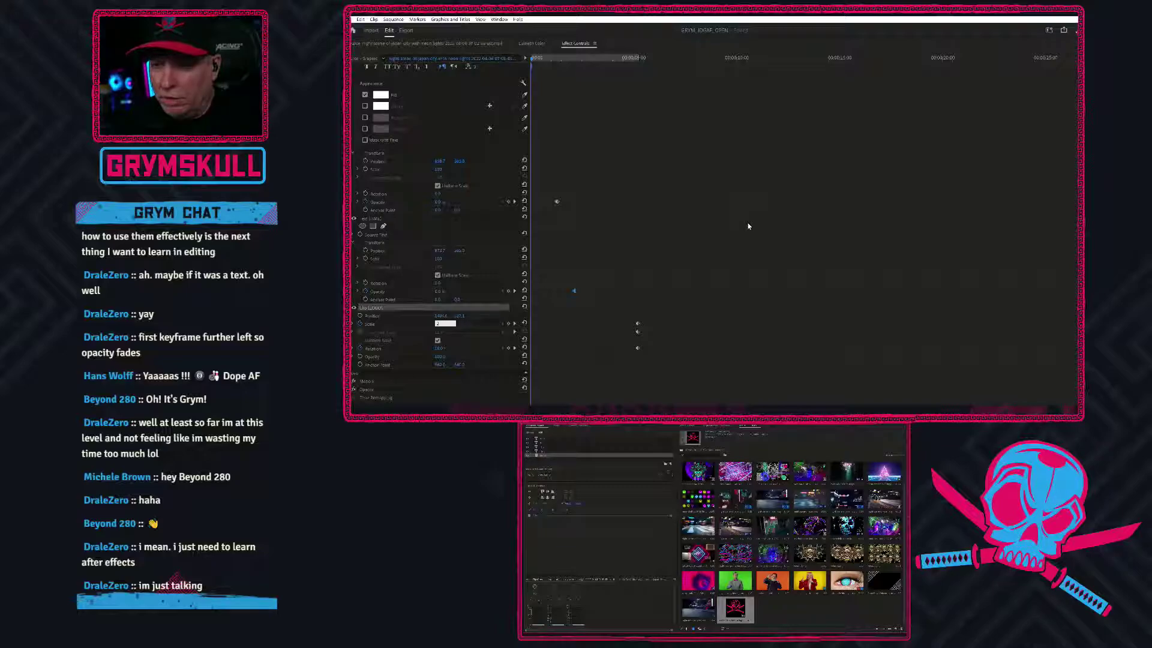
{"action": "key", "text": "Return"}
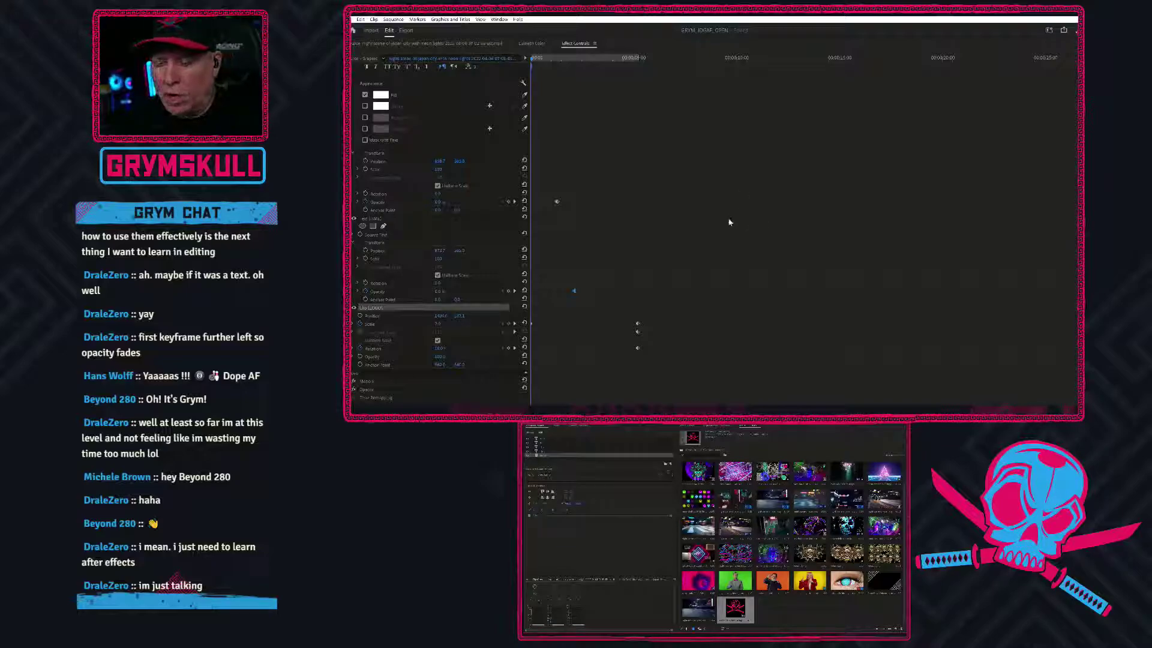
{"action": "left_click", "coordinate": [731, 221]}
{"action": "key", "text": "grave"}
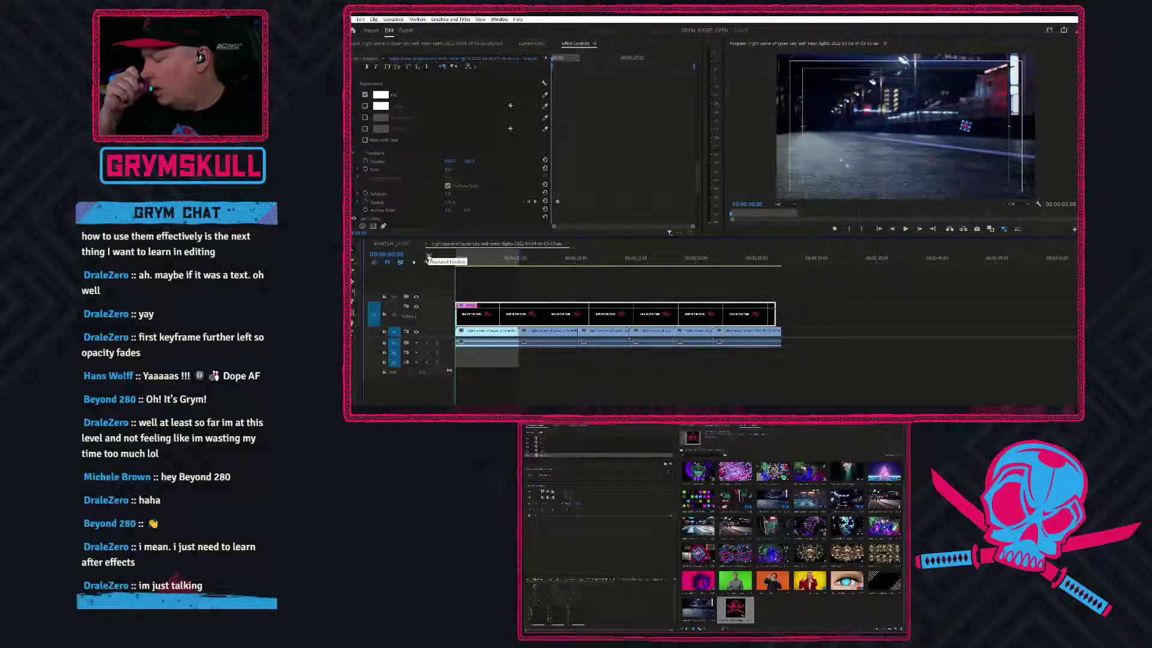
Turn on looped playback in the Program monitor and replay the marked section to check the logo's scaling
{"action": "left_click", "coordinate": [738, 390]}
{"action": "key", "text": "space"}
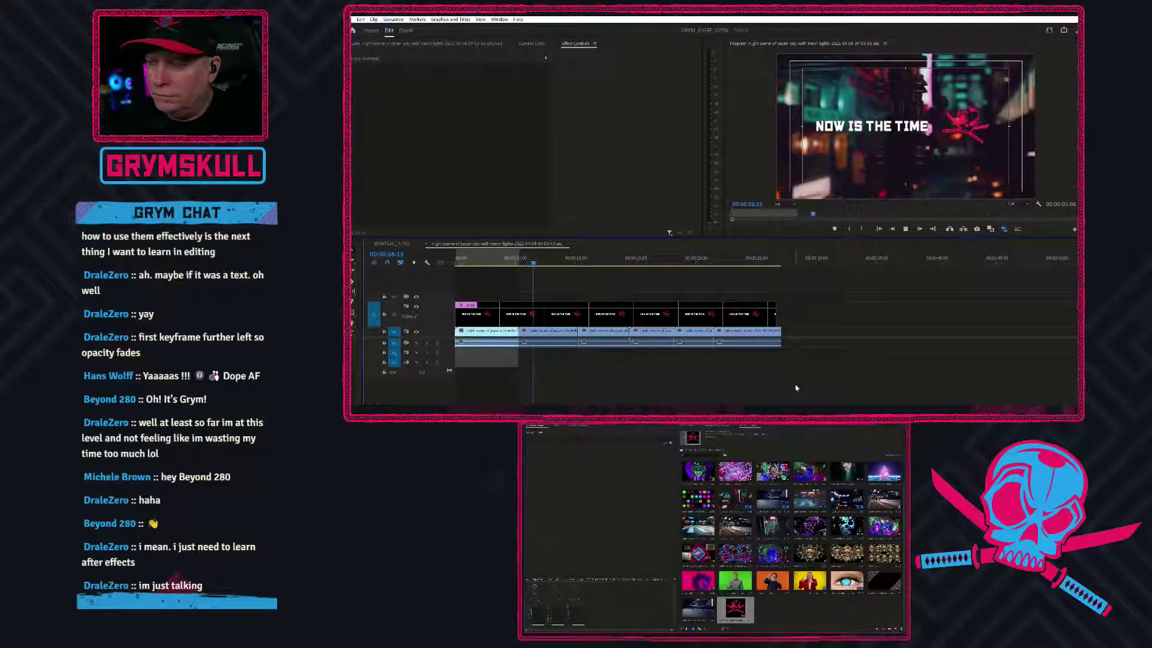
{"action": "key", "text": "space"}
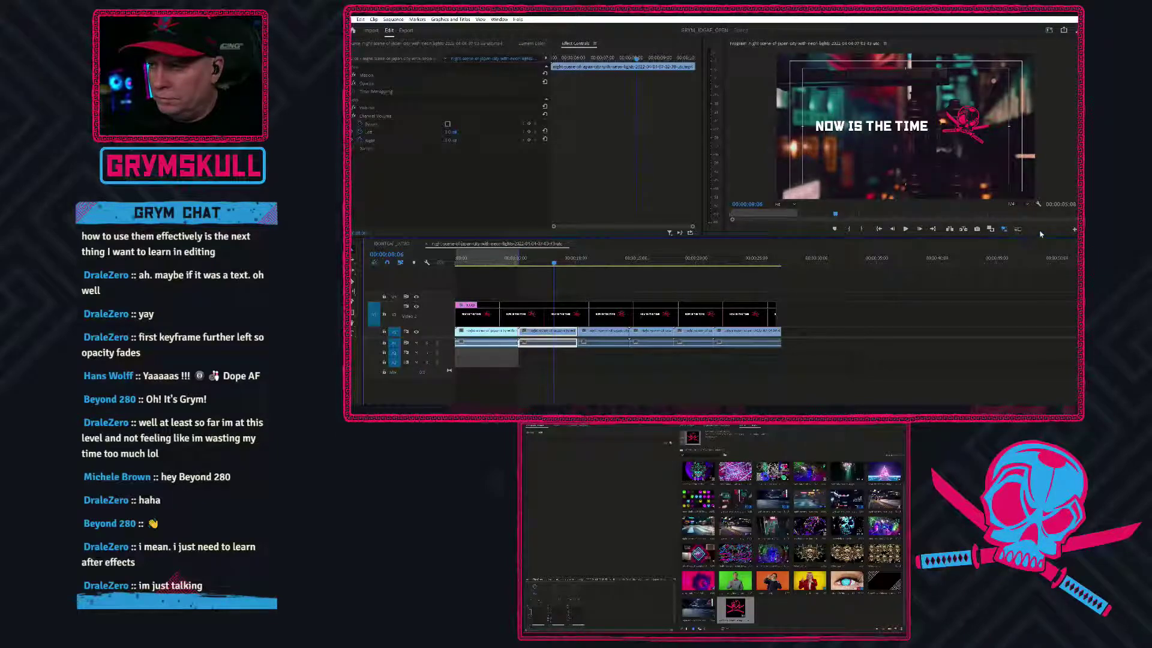
{"action": "left_click", "coordinate": [1038, 205]}
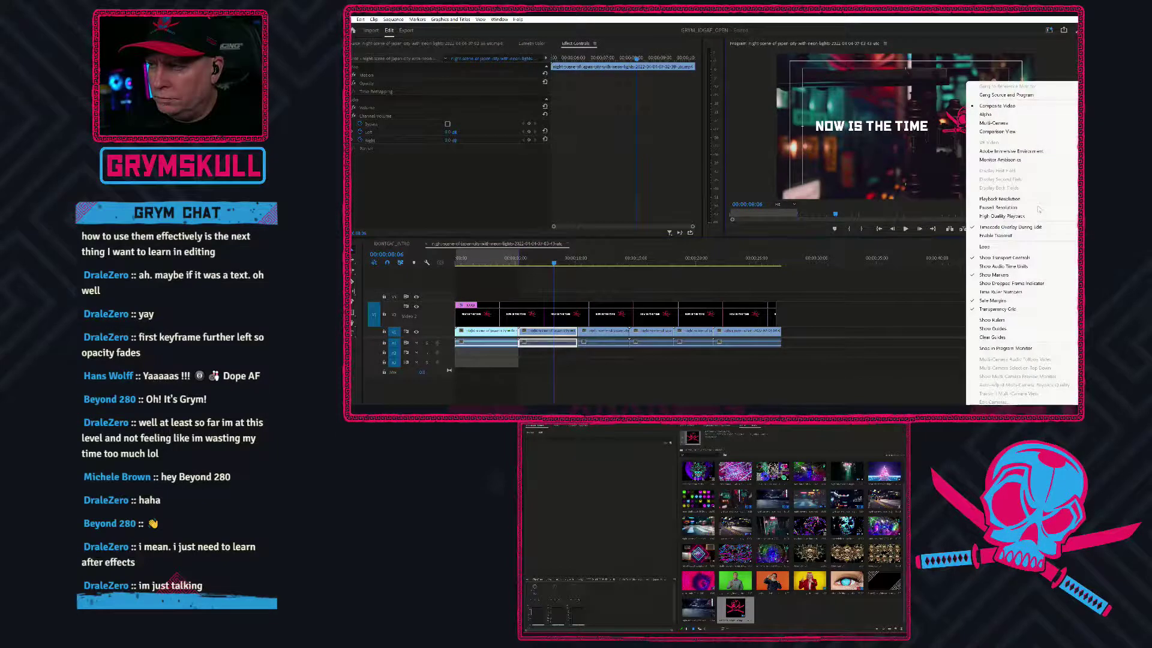
{"action": "left_click", "coordinate": [1014, 246]}
{"action": "key", "text": "space"}
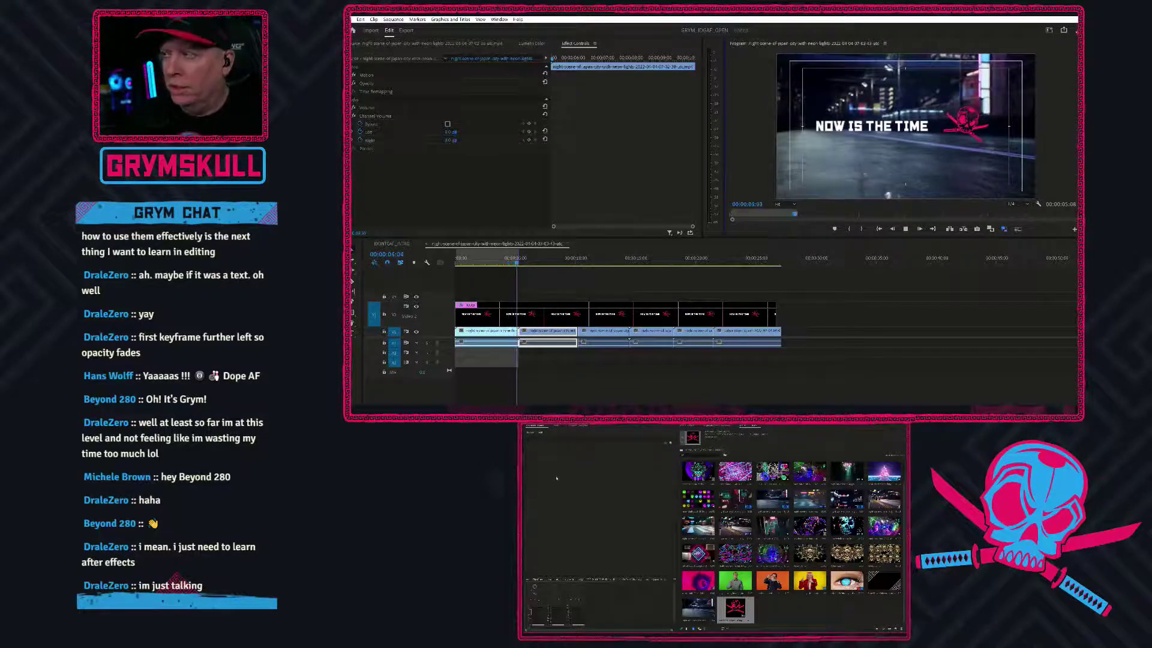
{"action": "key", "text": "space"}
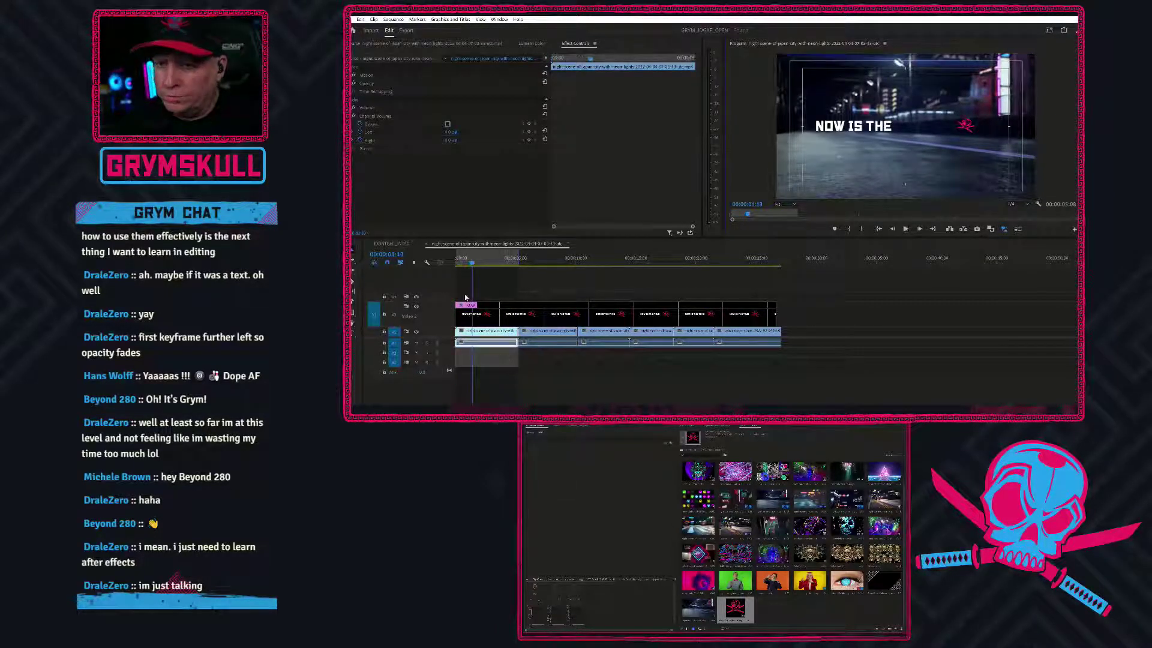
Select the word TIME at about 2 seconds 25 frames and fill it with the red sampled from the skull logo
{"action": "left_click_drag", "start_coordinate": [471, 262], "coordinate": [474, 264]}
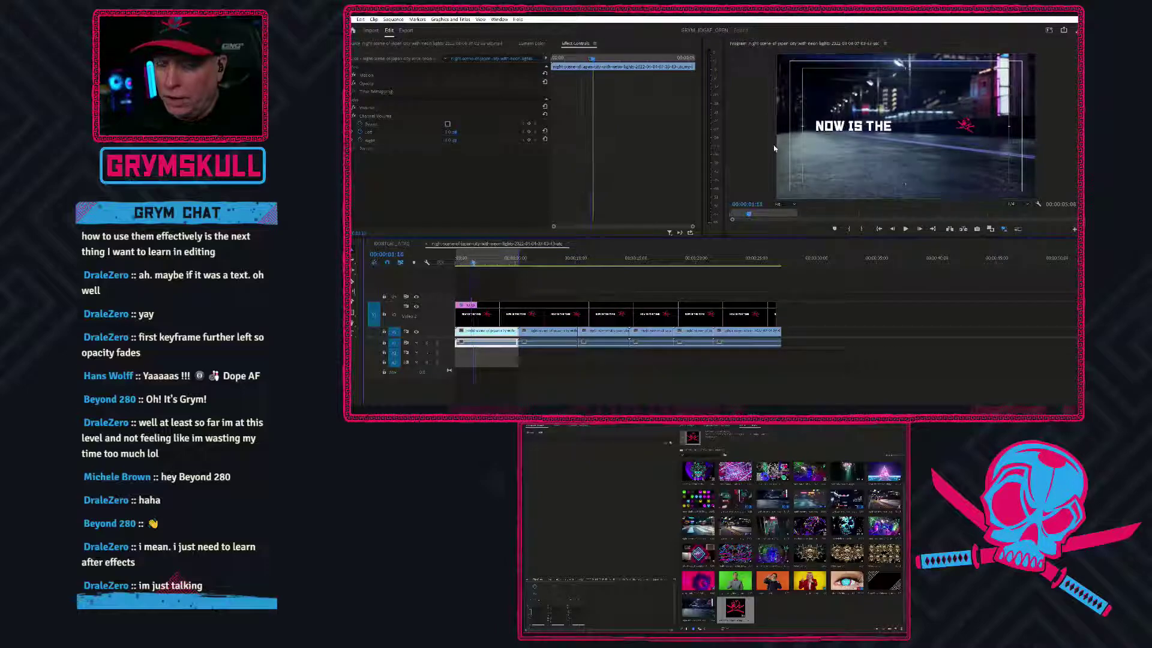
{"action": "key", "text": "space"}
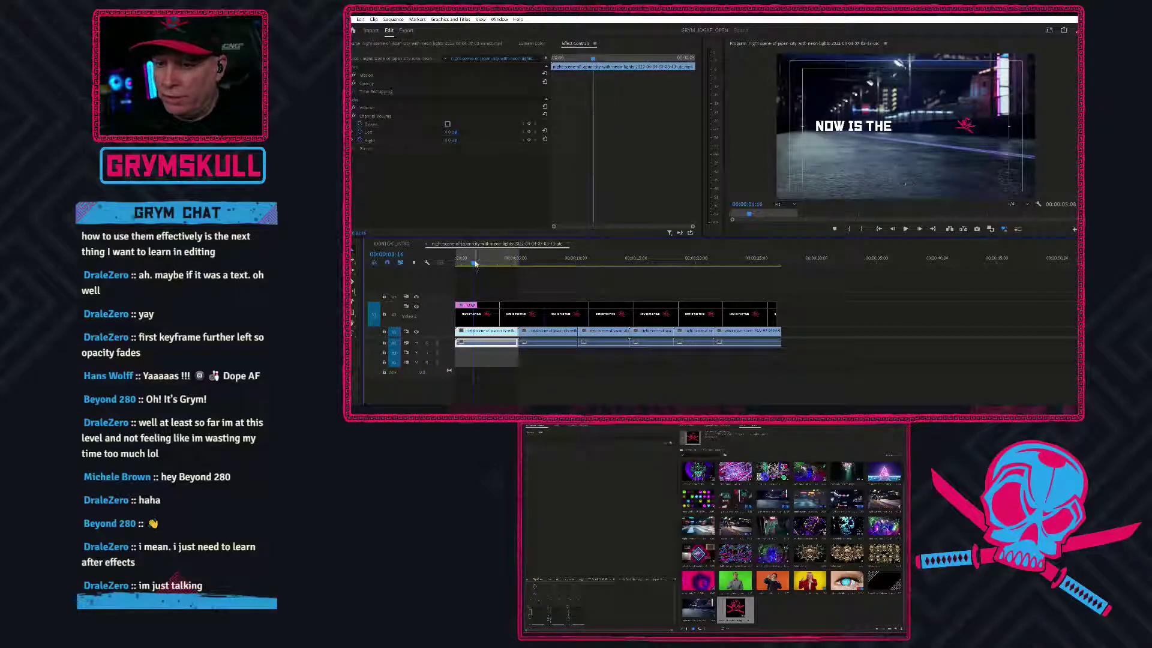
{"action": "left_click", "coordinate": [911, 129]}
{"action": "left_click", "coordinate": [918, 133]}
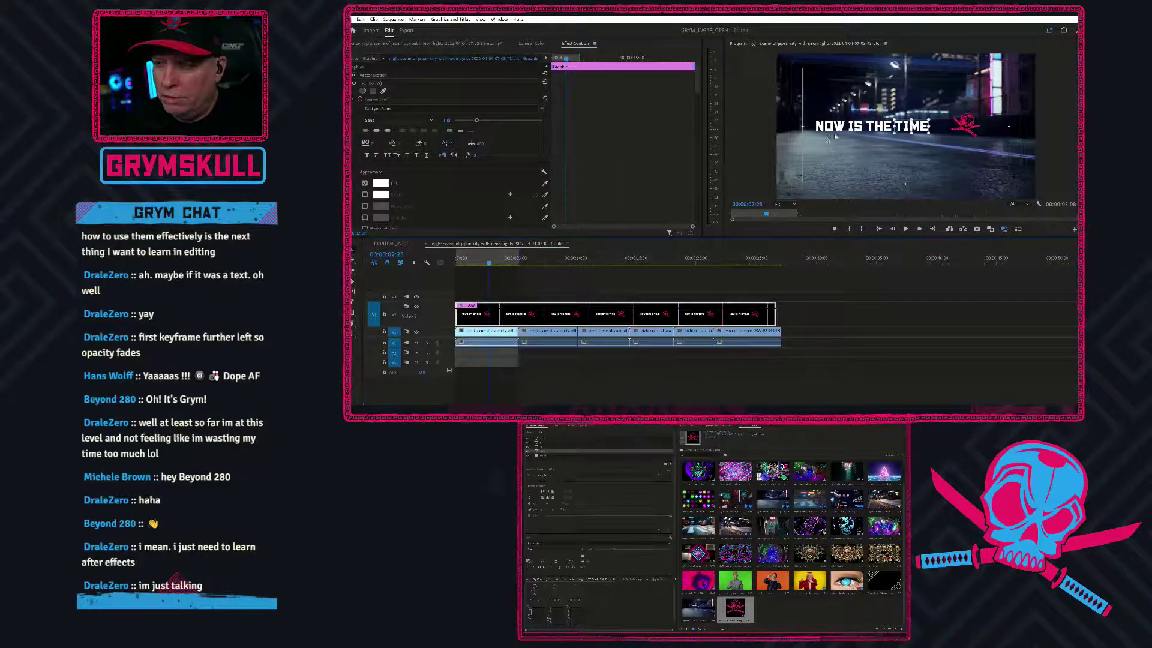
{"action": "double_click", "coordinate": [911, 127]}
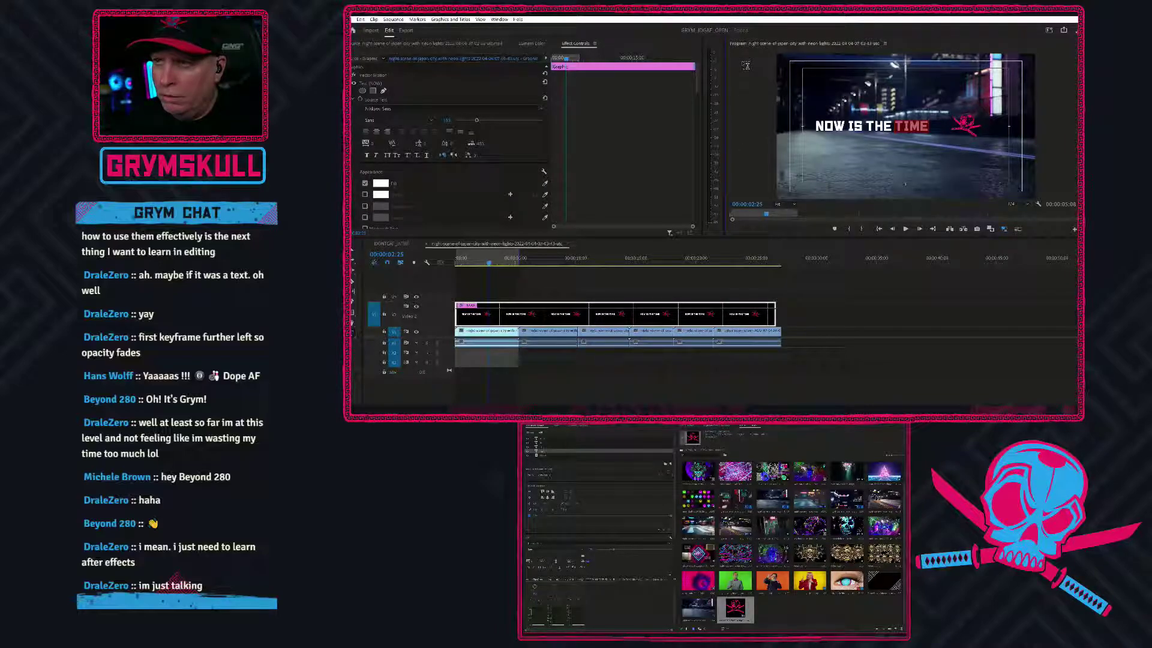
{"action": "left_click", "coordinate": [607, 499]}
{"action": "scroll", "coordinate": [607, 499], "scroll_direction": "down", "scroll_amount": 5}
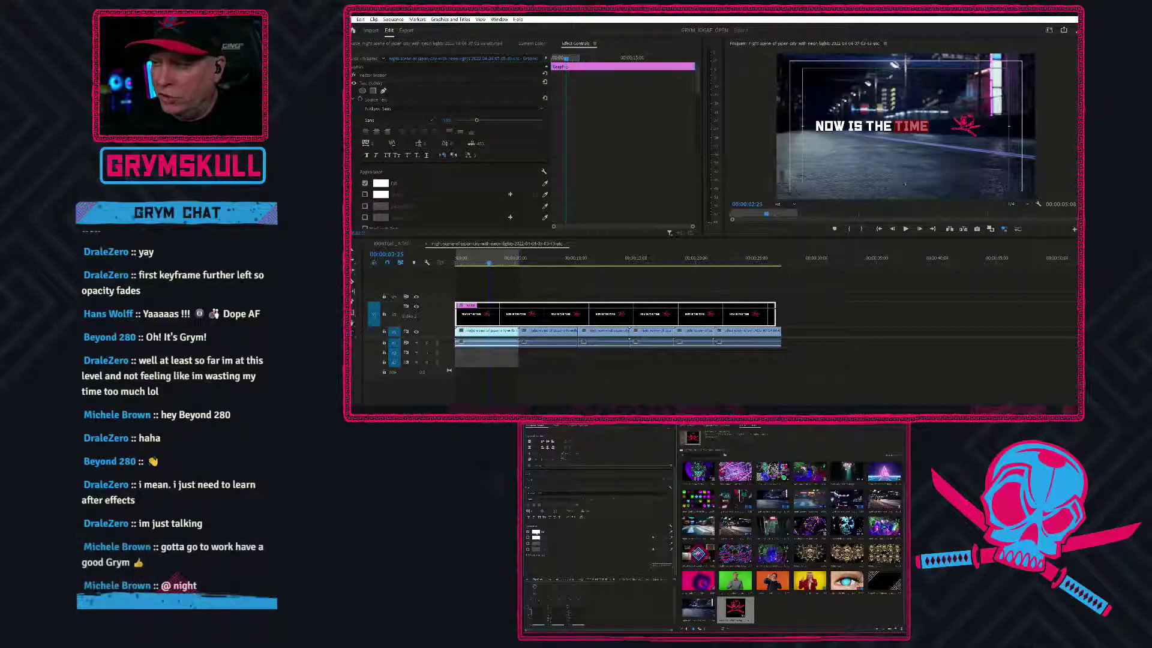
{"action": "left_click", "coordinate": [535, 531]}
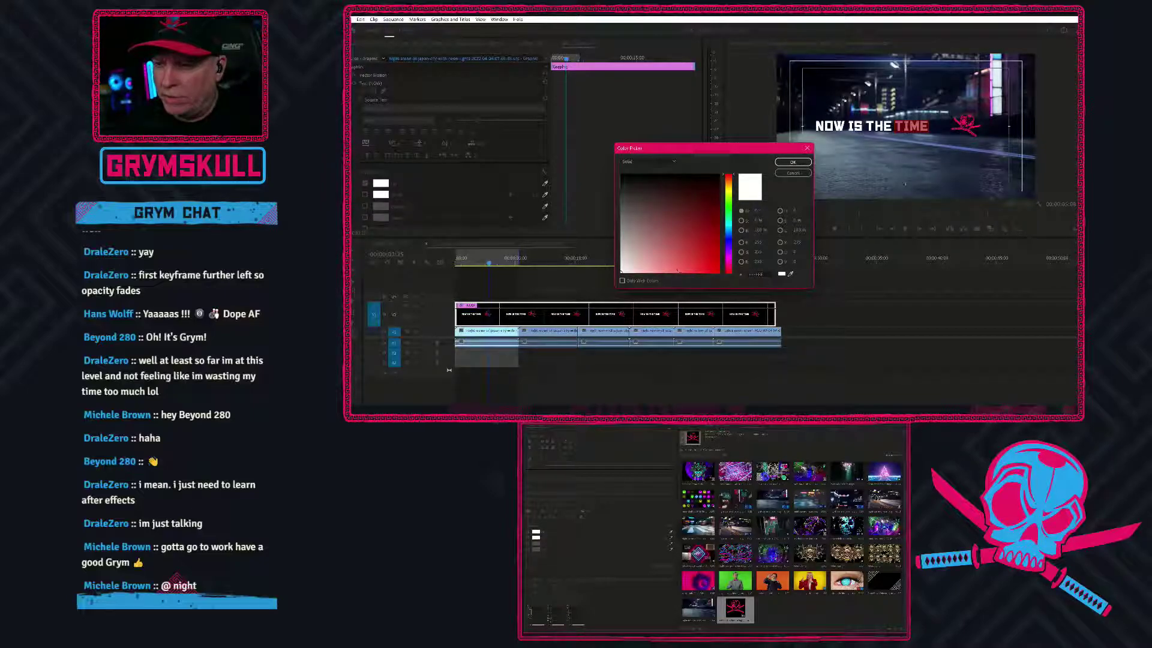
{"action": "left_click", "coordinate": [791, 274]}
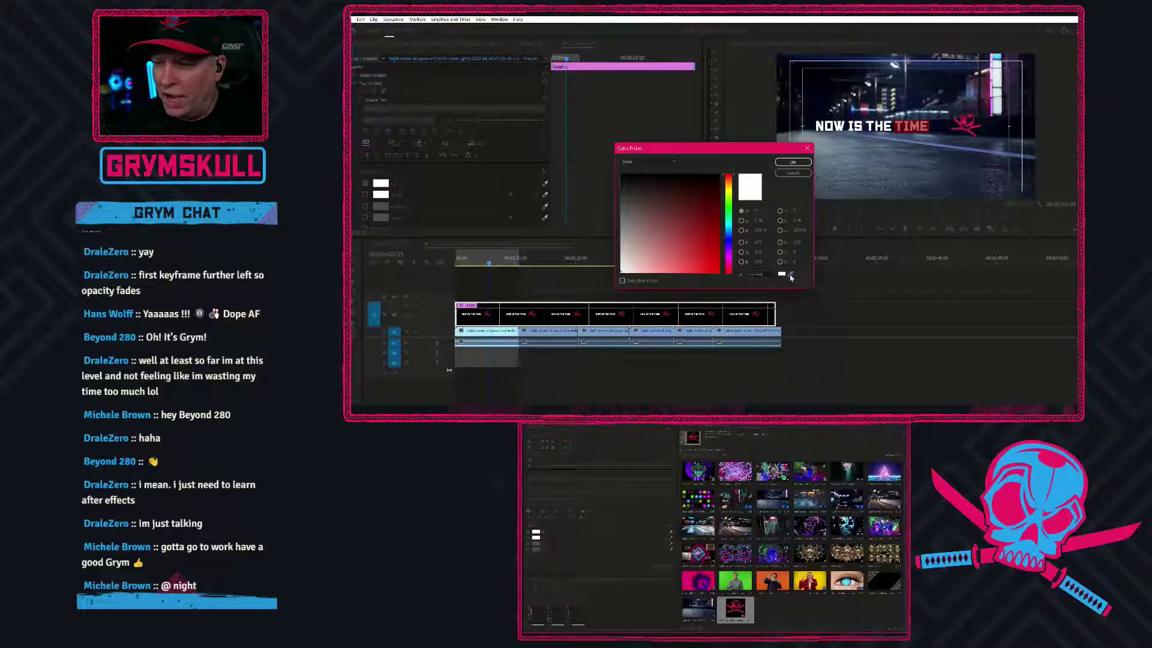
{"action": "left_click", "coordinate": [965, 123]}
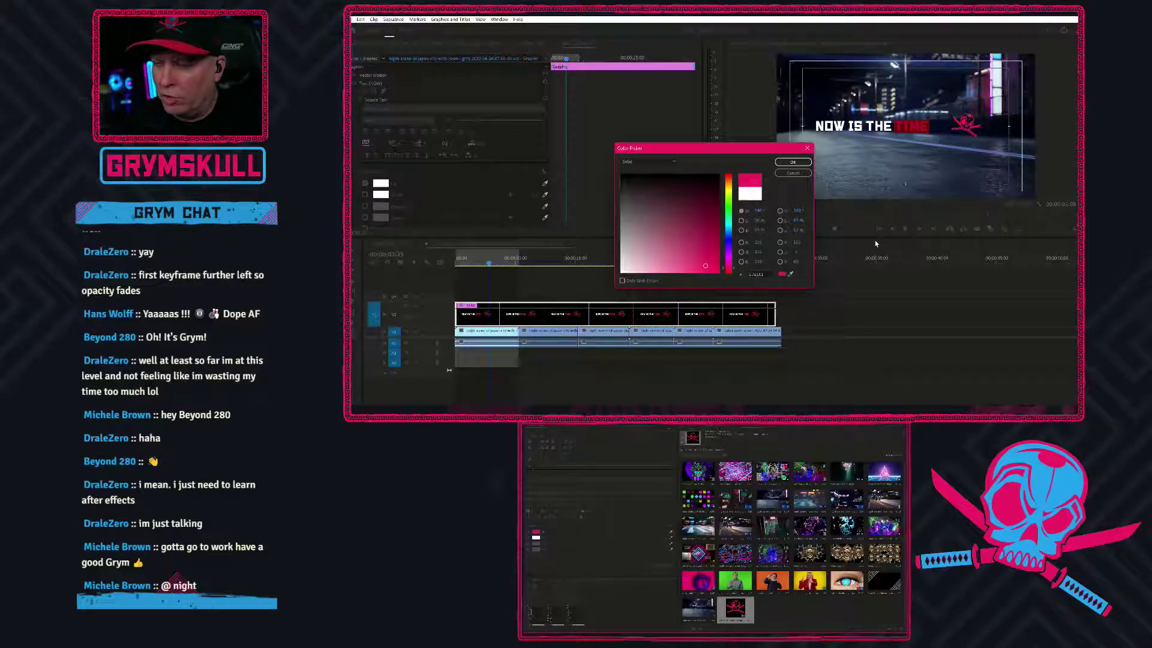
{"action": "left_click", "coordinate": [792, 162]}
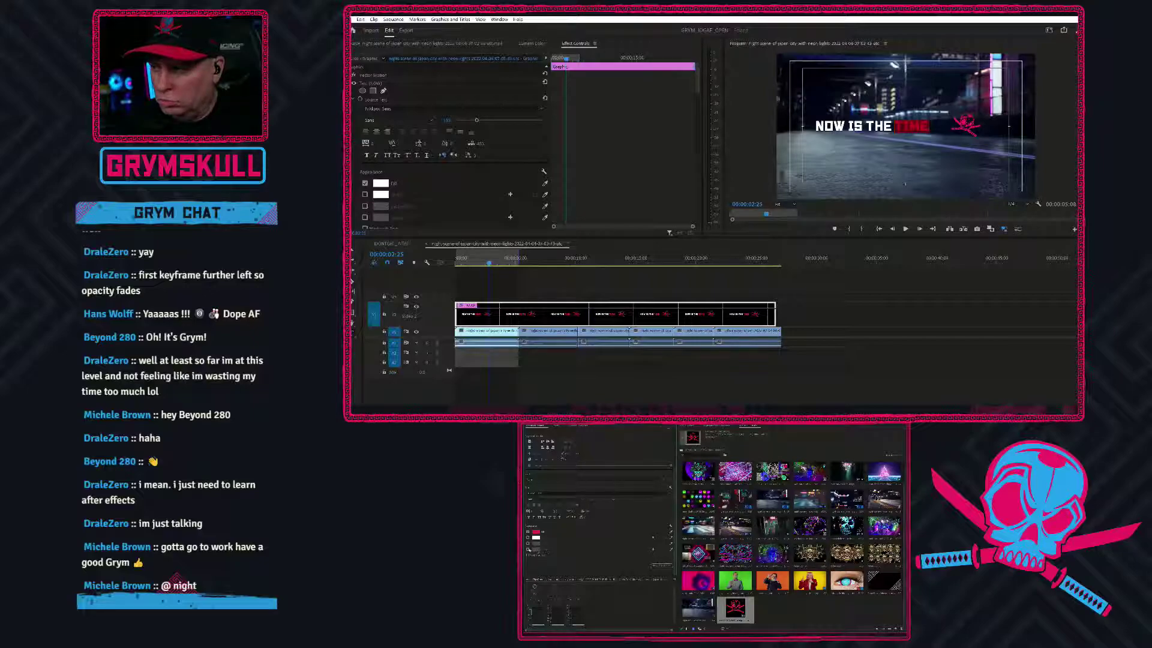
Turn on a shadow for the word TIME and set the shadow colour to blue
{"action": "left_click", "coordinate": [528, 550]}
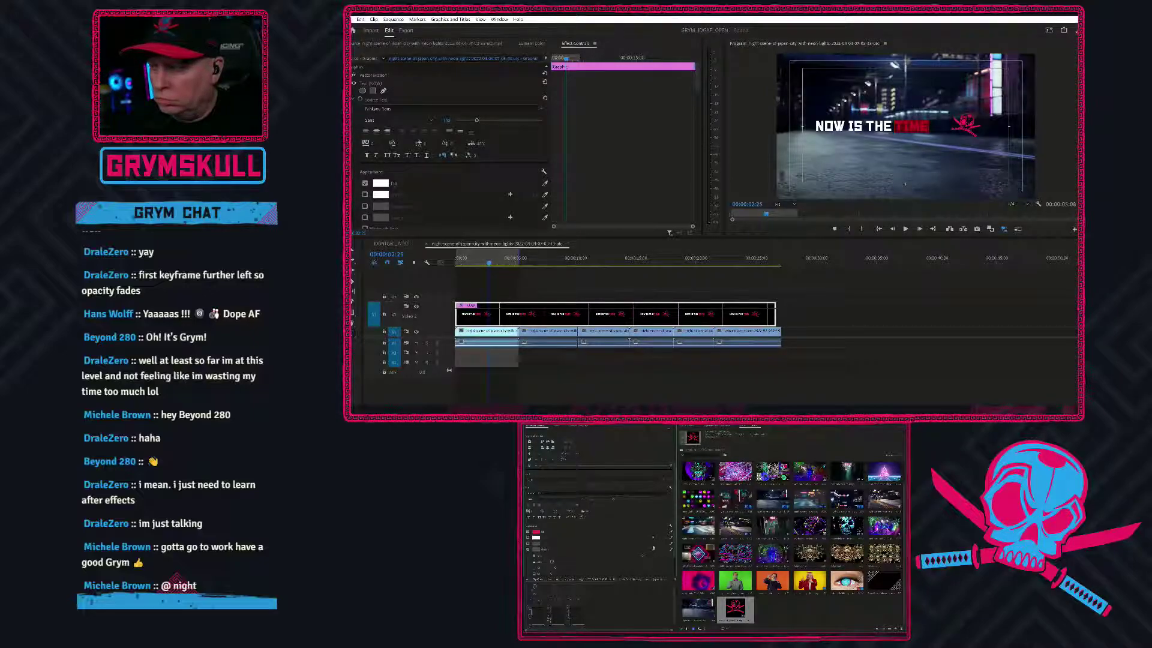
{"action": "left_click", "coordinate": [535, 549]}
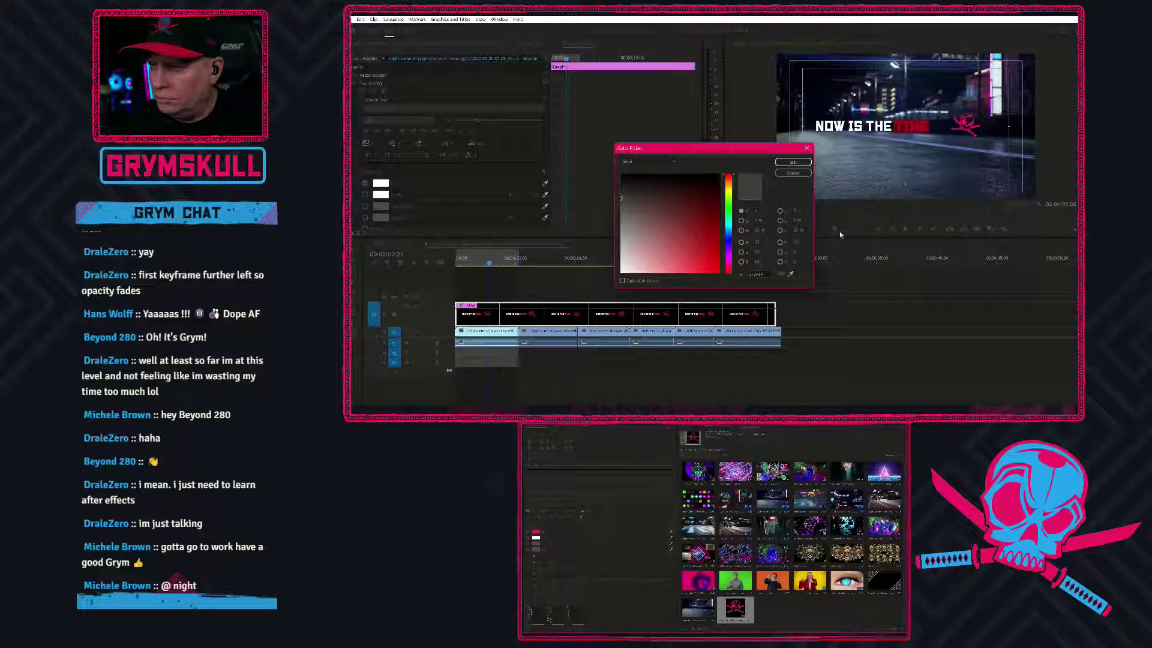
{"action": "left_click", "coordinate": [728, 229]}
{"action": "mouse_move", "coordinate": [713, 224]}
{"action": "left_mouse_down"}
{"action": "mouse_move", "coordinate": [719, 230]}
{"action": "mouse_move", "coordinate": [691, 241]}
{"action": "left_mouse_up"}
{"action": "left_click", "coordinate": [800, 174]}
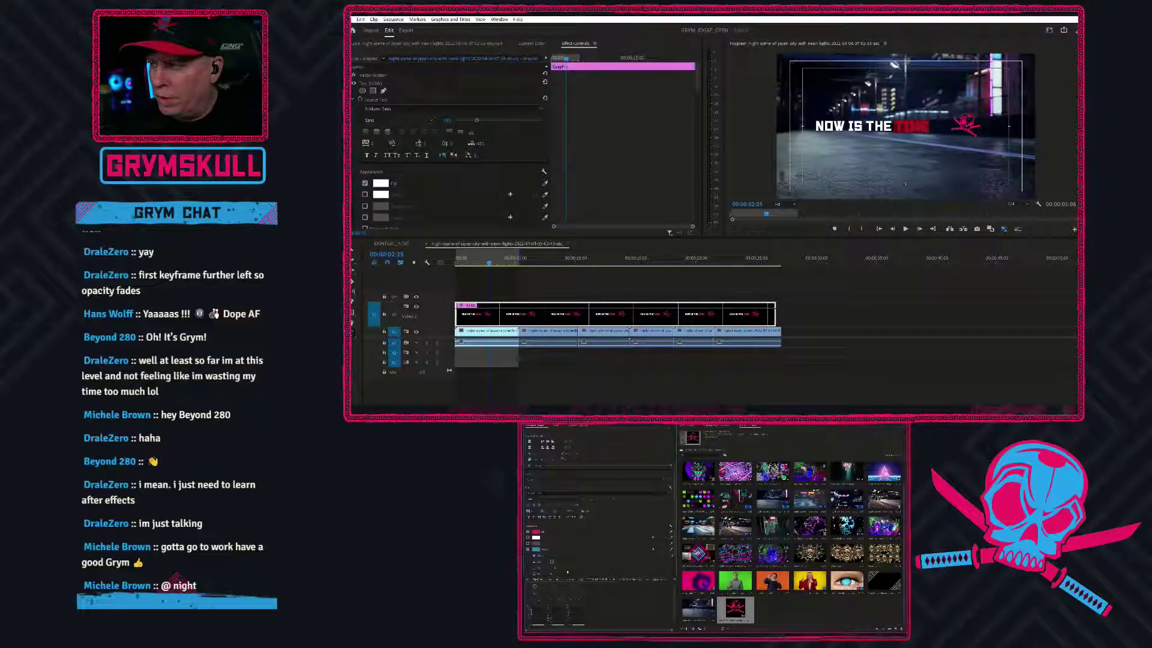
{"action": "scroll", "coordinate": [566, 572], "scroll_direction": "down", "scroll_amount": 3}
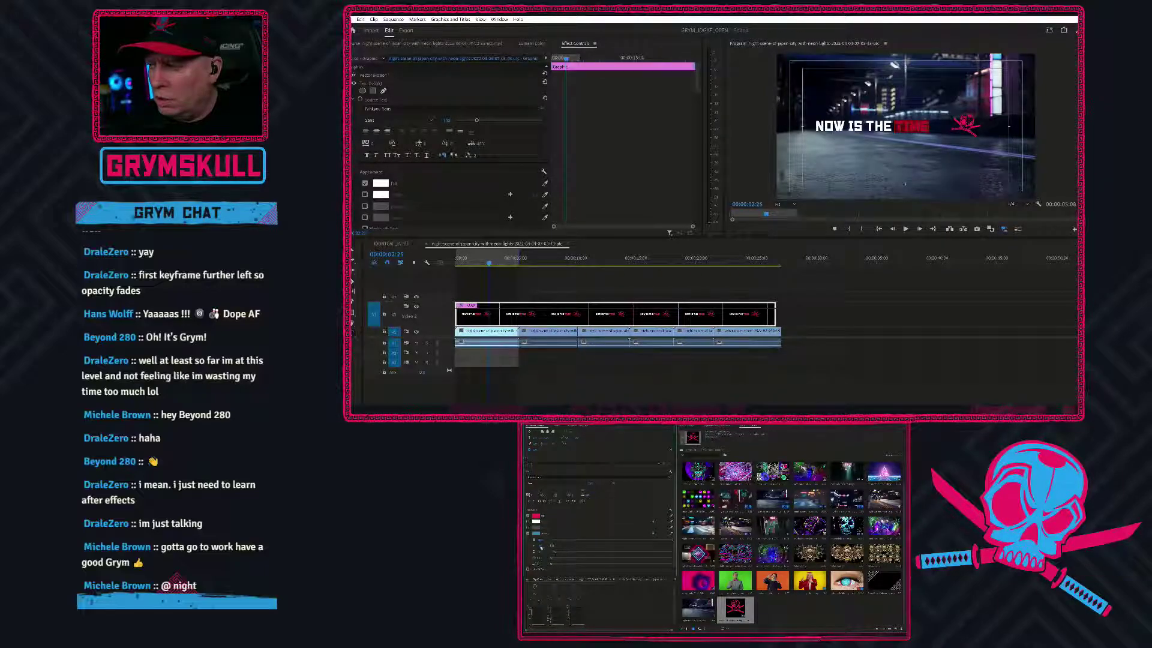
{"action": "mouse_move", "coordinate": [558, 553]}
{"action": "left_mouse_down"}
{"action": "mouse_move", "coordinate": [616, 552]}
{"action": "mouse_move", "coordinate": [558, 553]}
{"action": "left_mouse_up"}
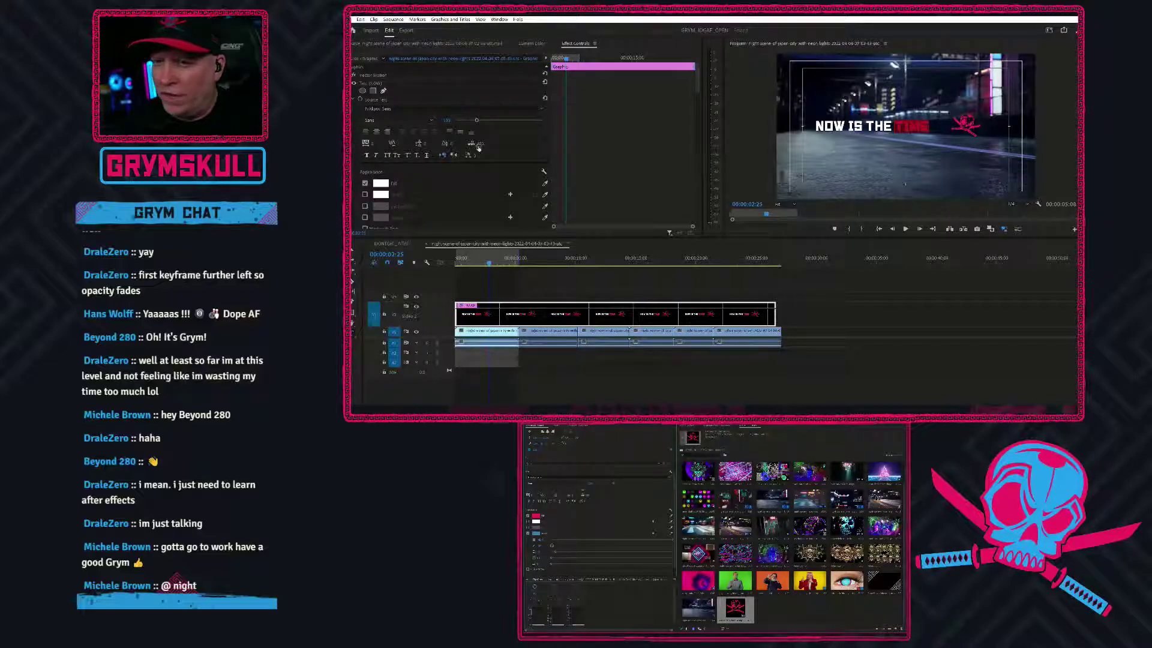
{"action": "key", "text": "BackSpace"}
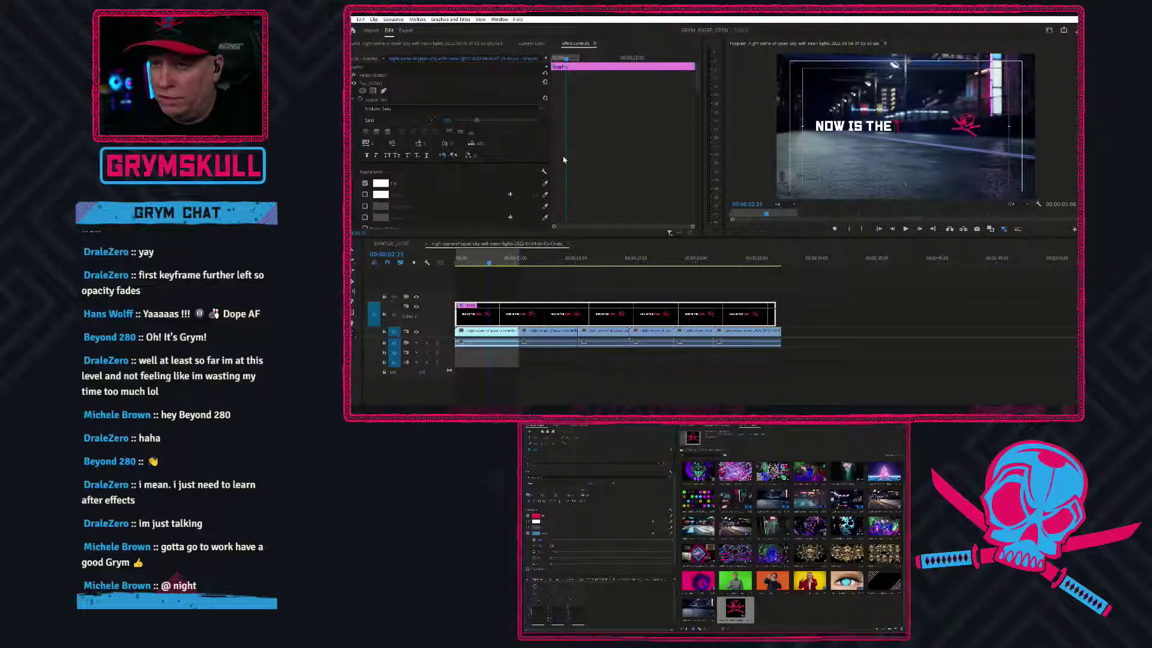
Enlarge the Effect Controls and examine the title's text layers for their appearance, transform and opacity settings
{"action": "key", "text": "grave"}
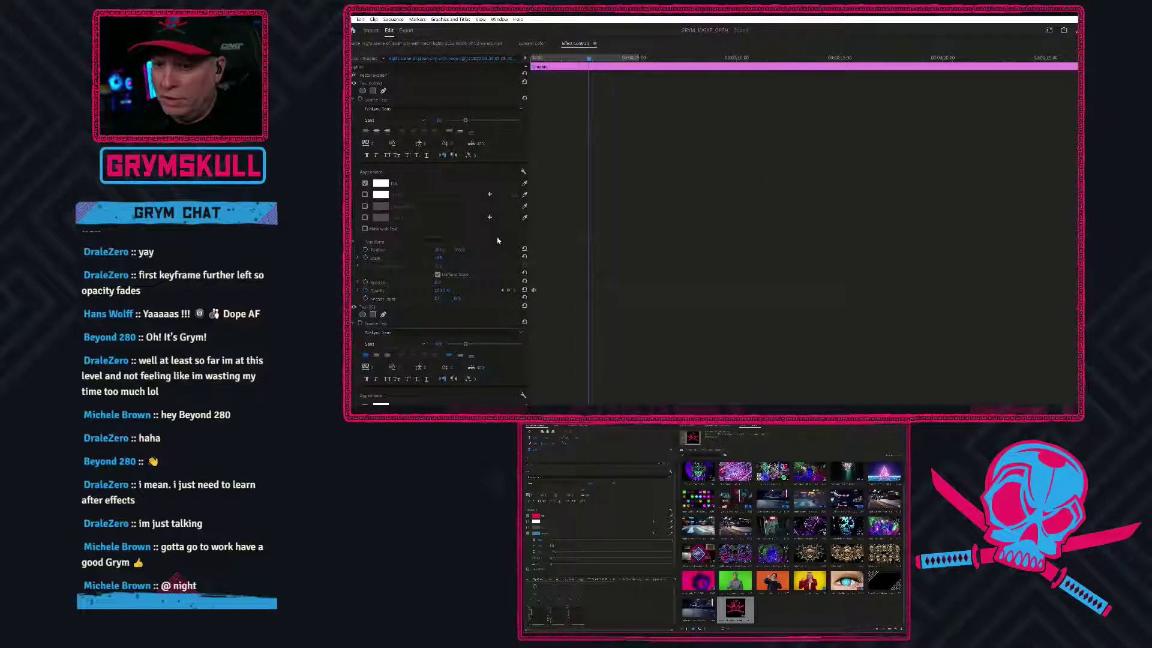
{"action": "scroll", "coordinate": [444, 278], "scroll_direction": "down", "scroll_amount": 3}
{"action": "scroll", "coordinate": [444, 277], "scroll_direction": "down", "scroll_amount": 5}
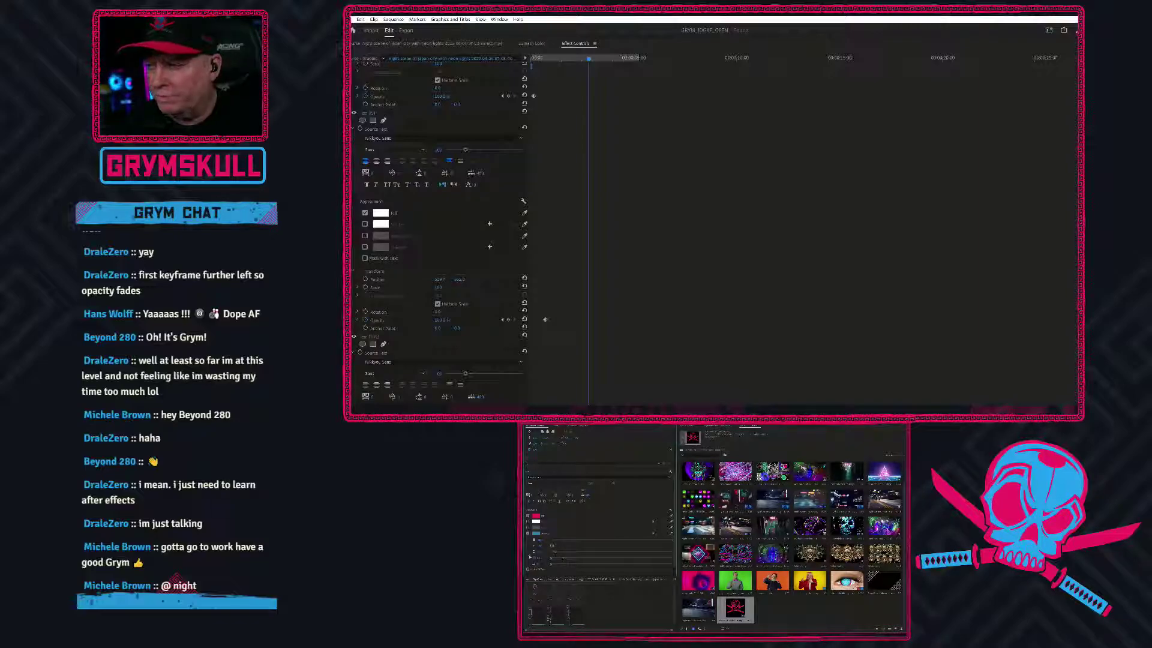
{"action": "scroll", "coordinate": [530, 557], "scroll_direction": "down", "scroll_amount": 2}
{"action": "scroll", "coordinate": [535, 550], "scroll_direction": "down", "scroll_amount": 2}
{"action": "scroll", "coordinate": [597, 513], "scroll_direction": "up", "scroll_amount": 2}
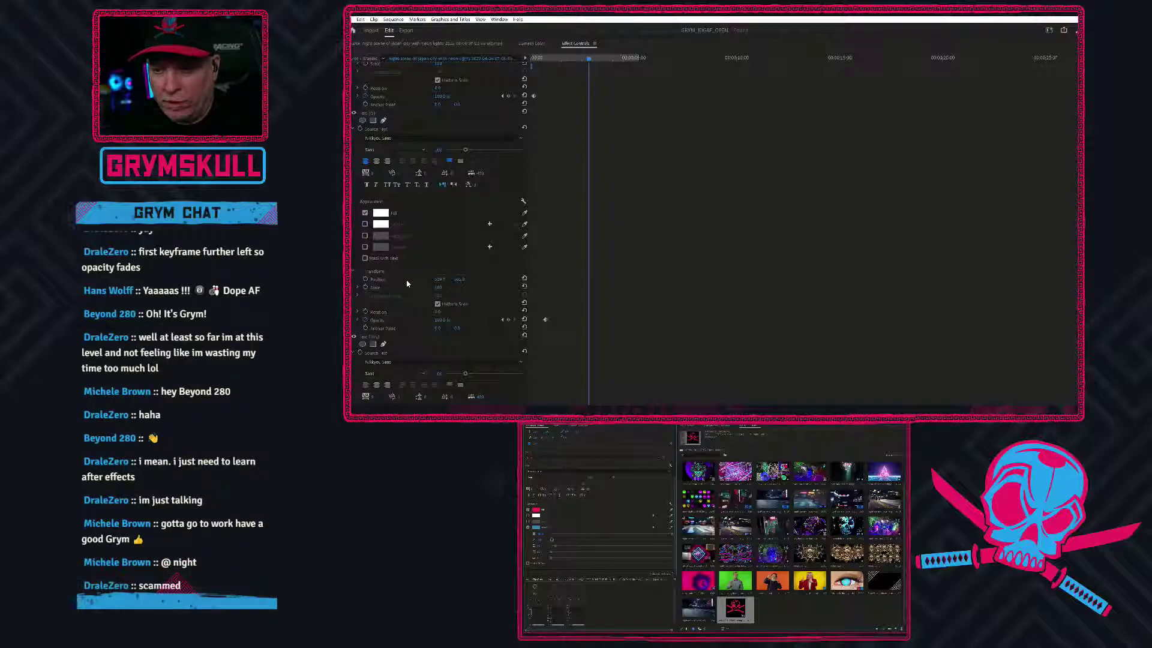
{"action": "scroll", "coordinate": [407, 283], "scroll_direction": "down", "scroll_amount": 5}
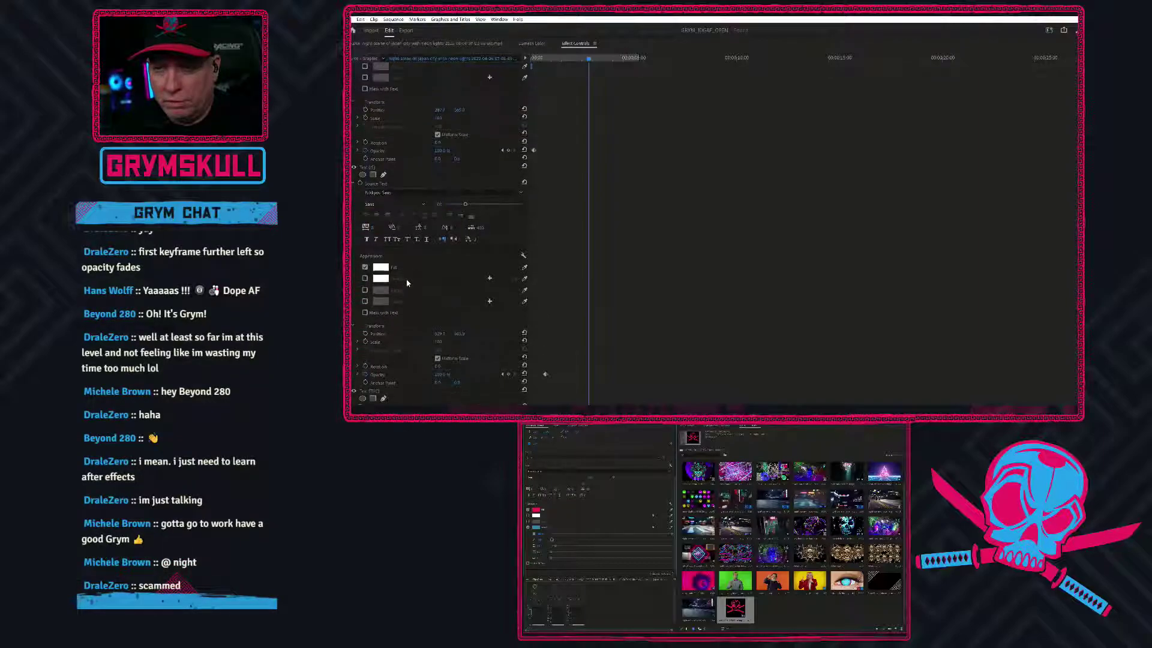
{"action": "scroll", "coordinate": [406, 283], "scroll_direction": "up", "scroll_amount": 5}
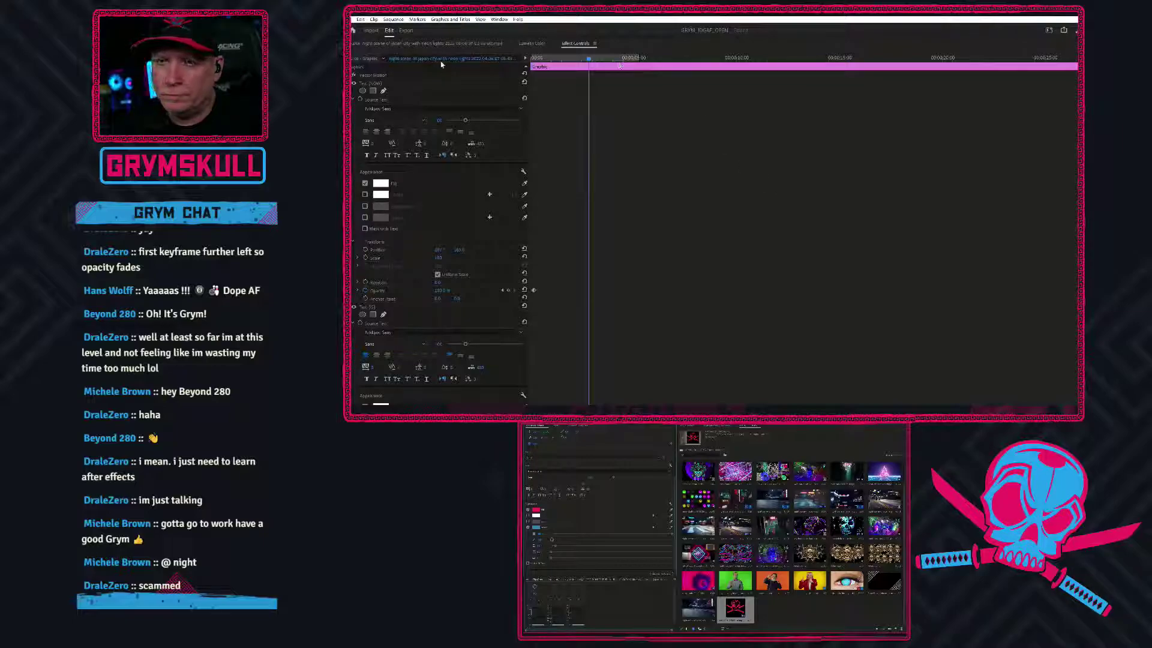
Bring the Effects panel into view on the second screen
{"action": "left_click", "coordinate": [499, 19]}
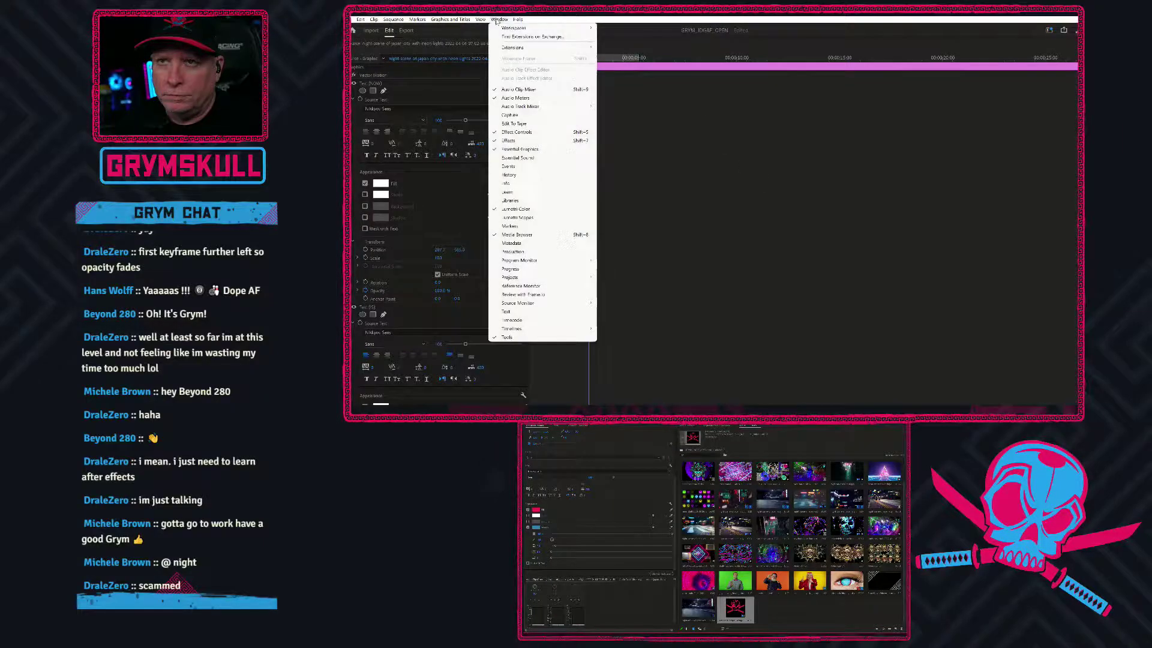
{"action": "mouse_move", "coordinate": [499, 28]}
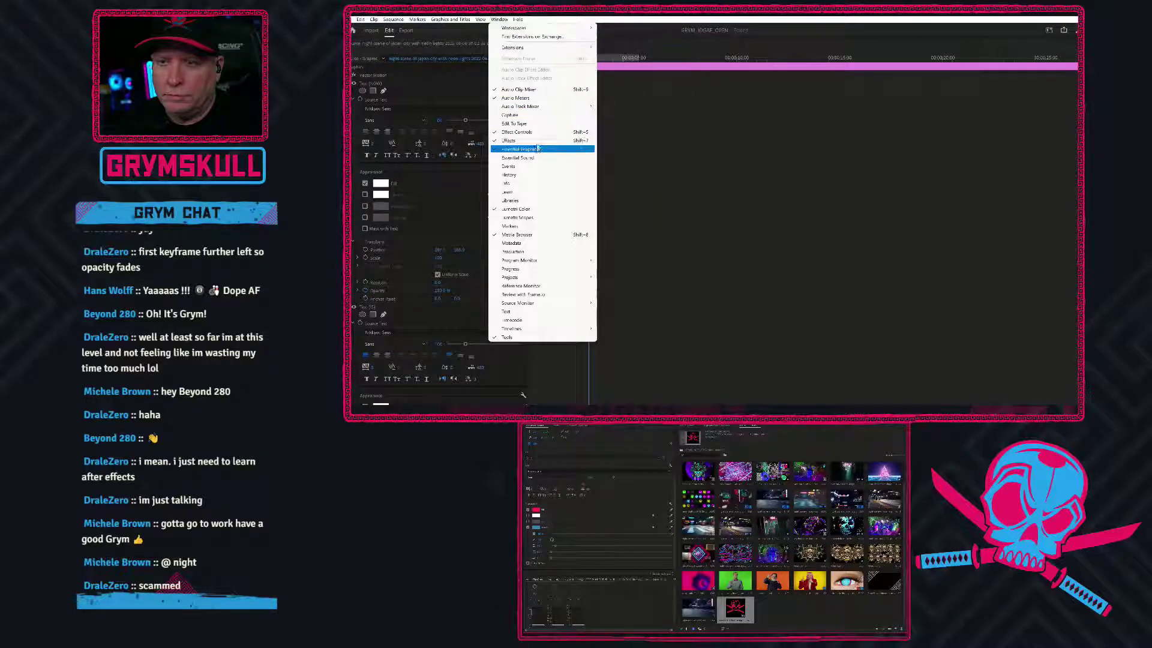
{"action": "left_click", "coordinate": [535, 143]}
{"action": "left_click", "coordinate": [499, 20]}
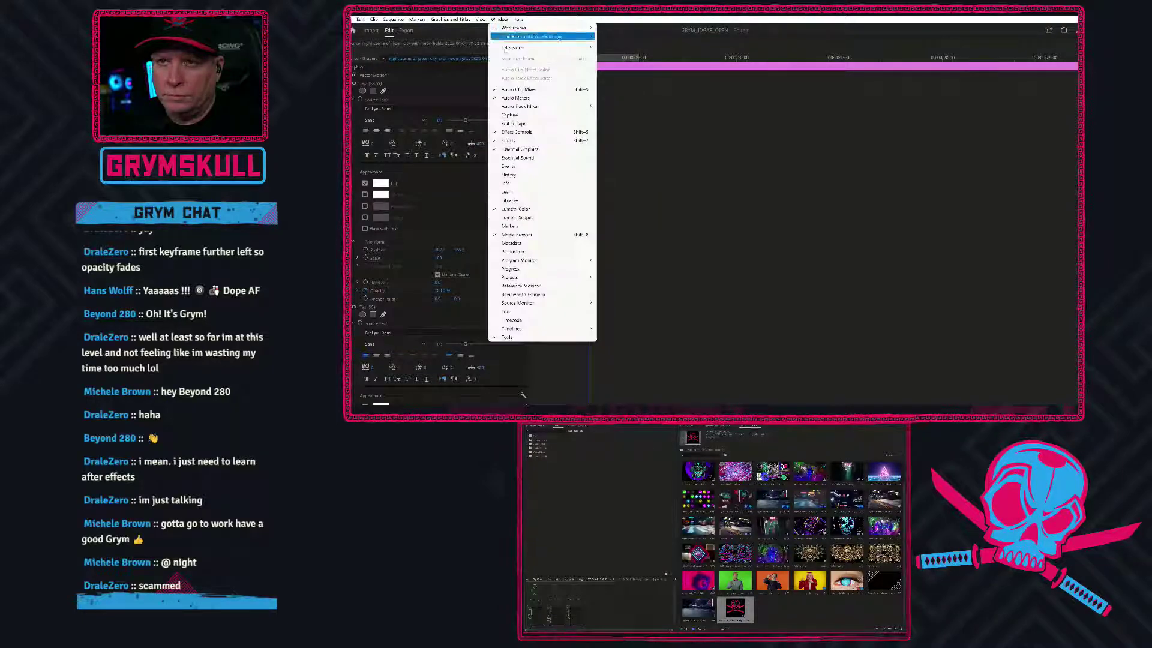
{"action": "left_click", "coordinate": [514, 142]}
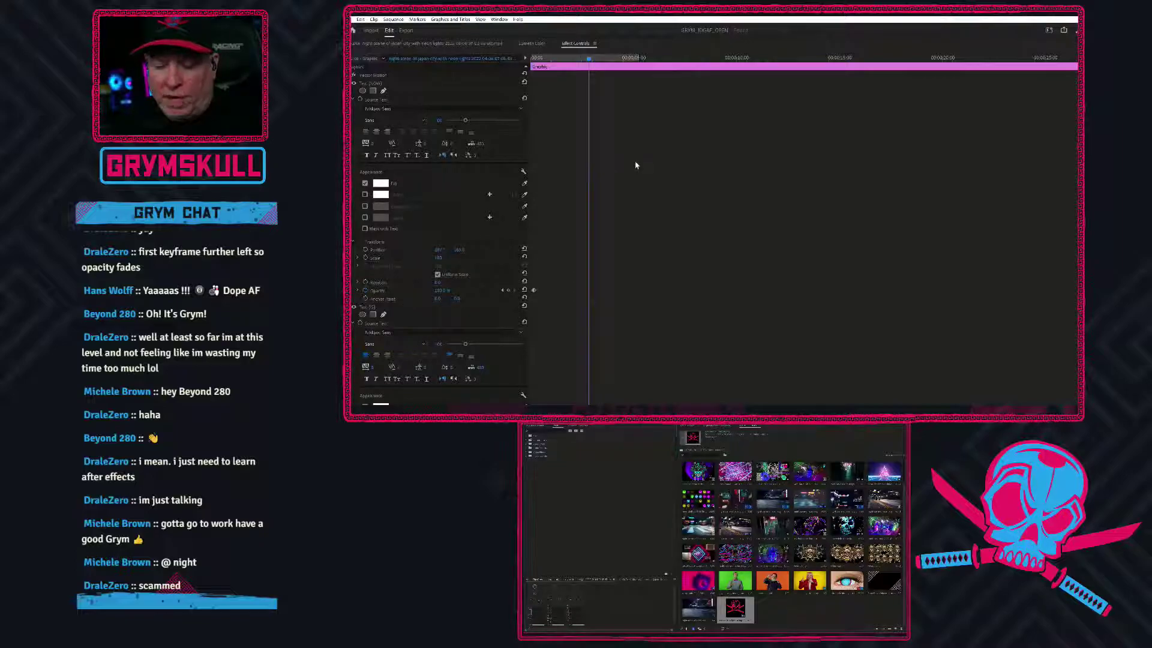
Restore the normal layout and play the title animation from the sequence start to about 3 seconds
{"action": "key", "text": "grave"}
{"action": "left_click_drag", "start_coordinate": [489, 264], "coordinate": [457, 264]}
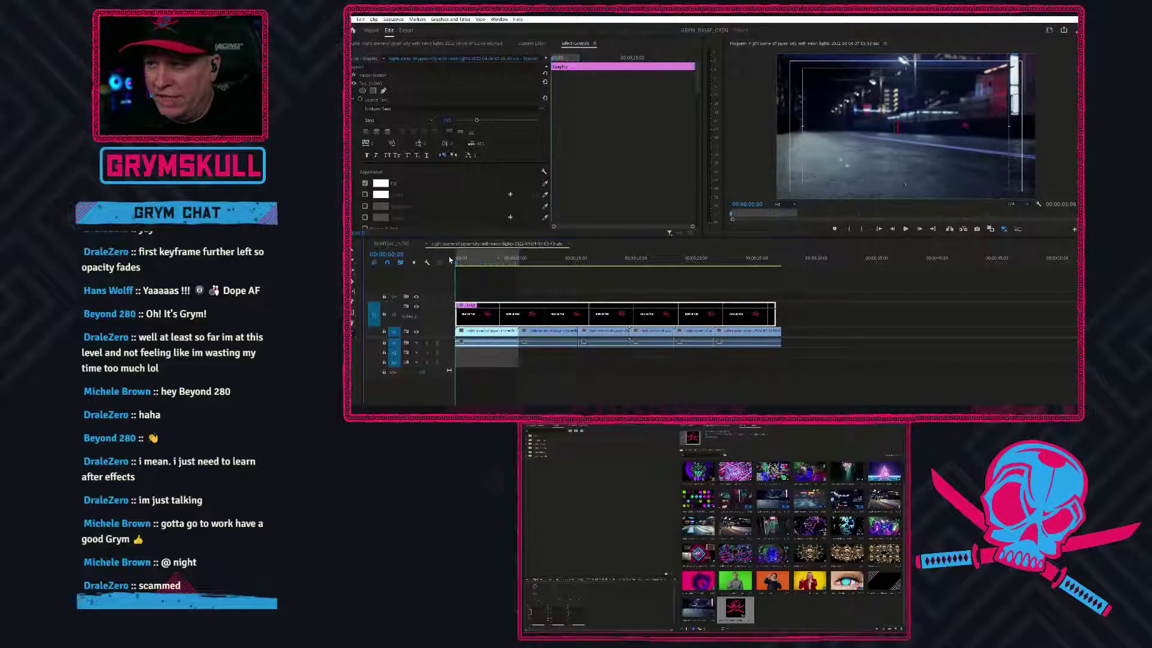
{"action": "key", "text": "space"}
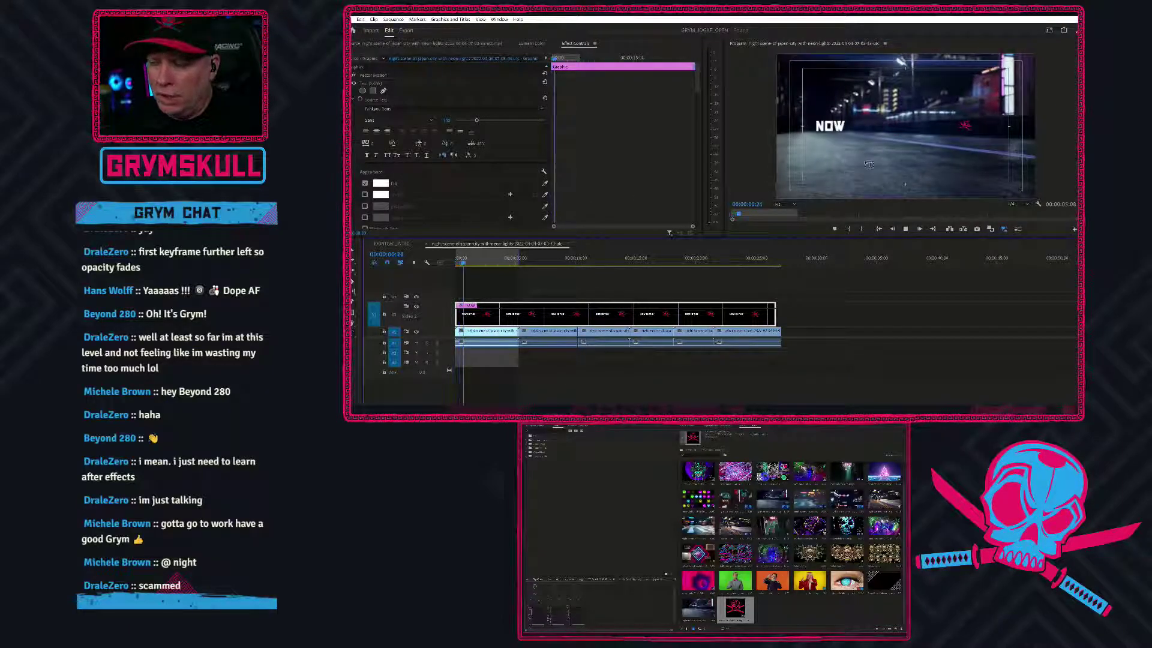
{"action": "key", "text": "space"}
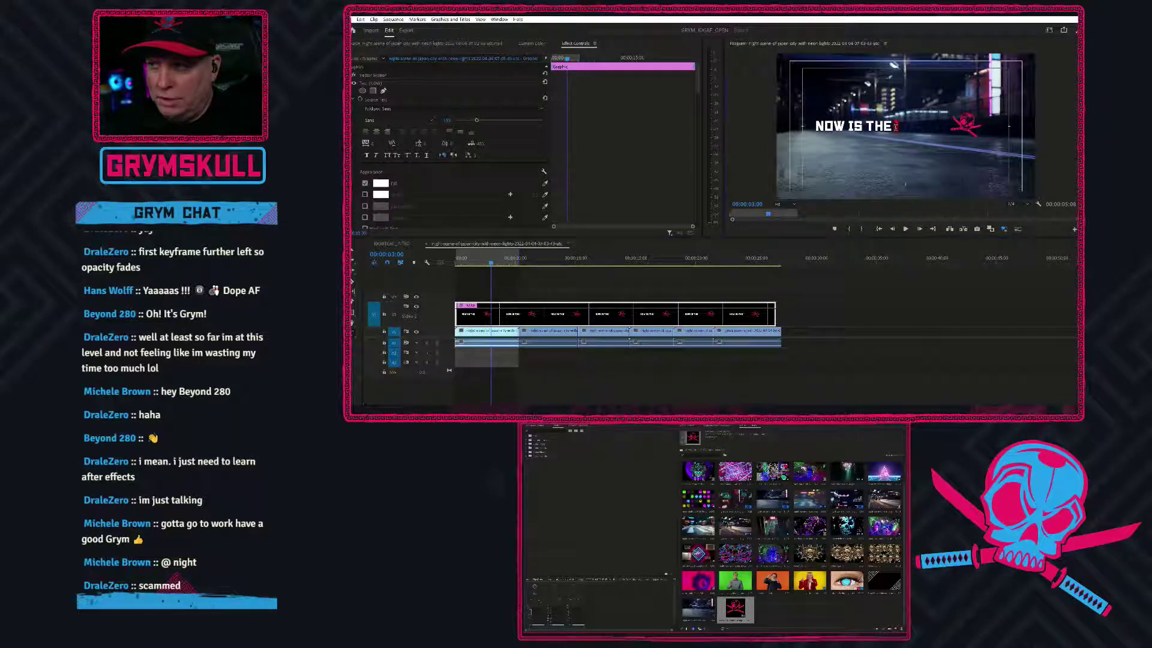
Retype the red word at about 3 seconds as TIME! with an exclamation mark
{"action": "left_click", "coordinate": [896, 127]}
{"action": "type", "text": "TIME"}
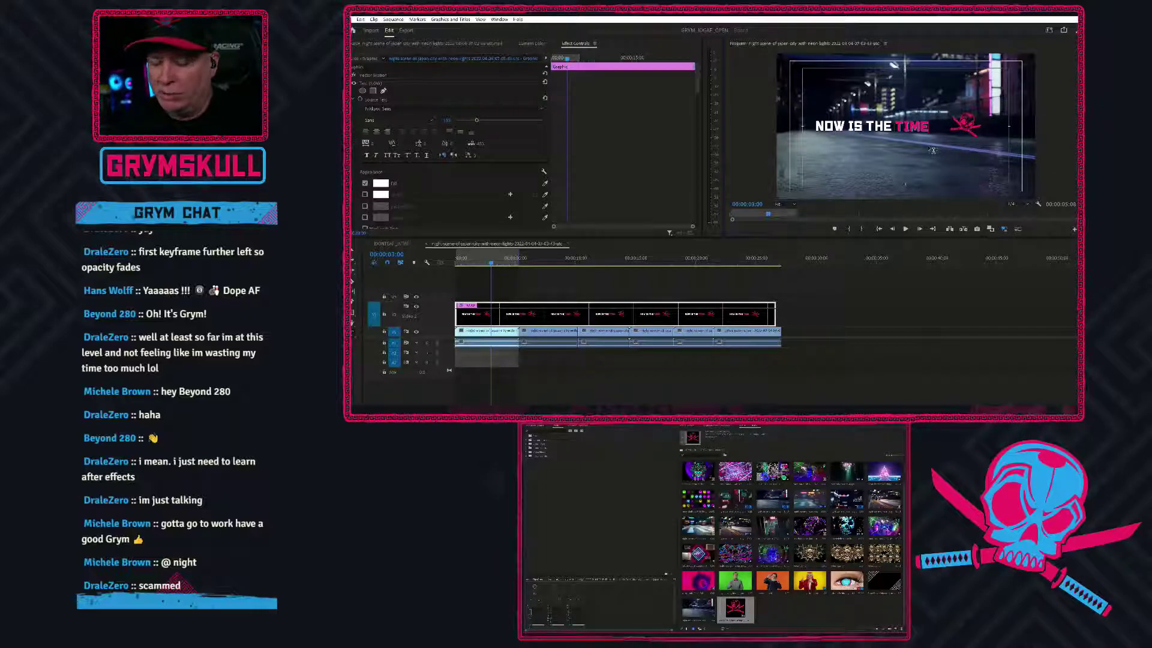
{"action": "type", "text": "!"}
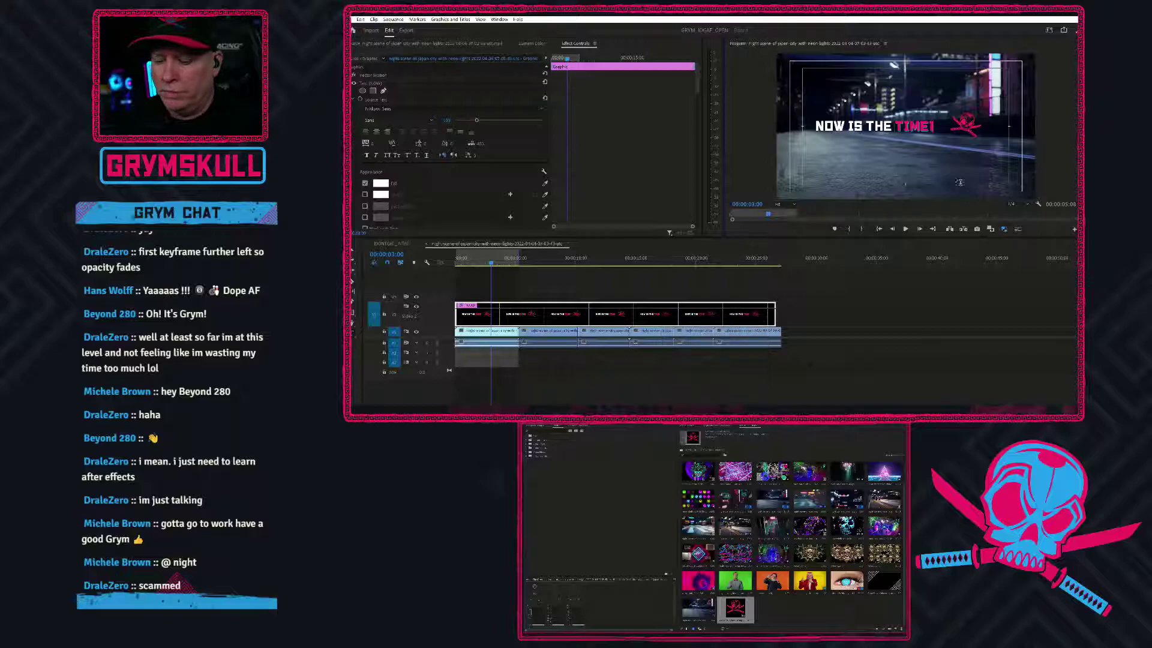
{"action": "key", "text": "BackSpace"}
{"action": "key", "text": "Caps_Lock"}
{"action": "type", "text": "!"}
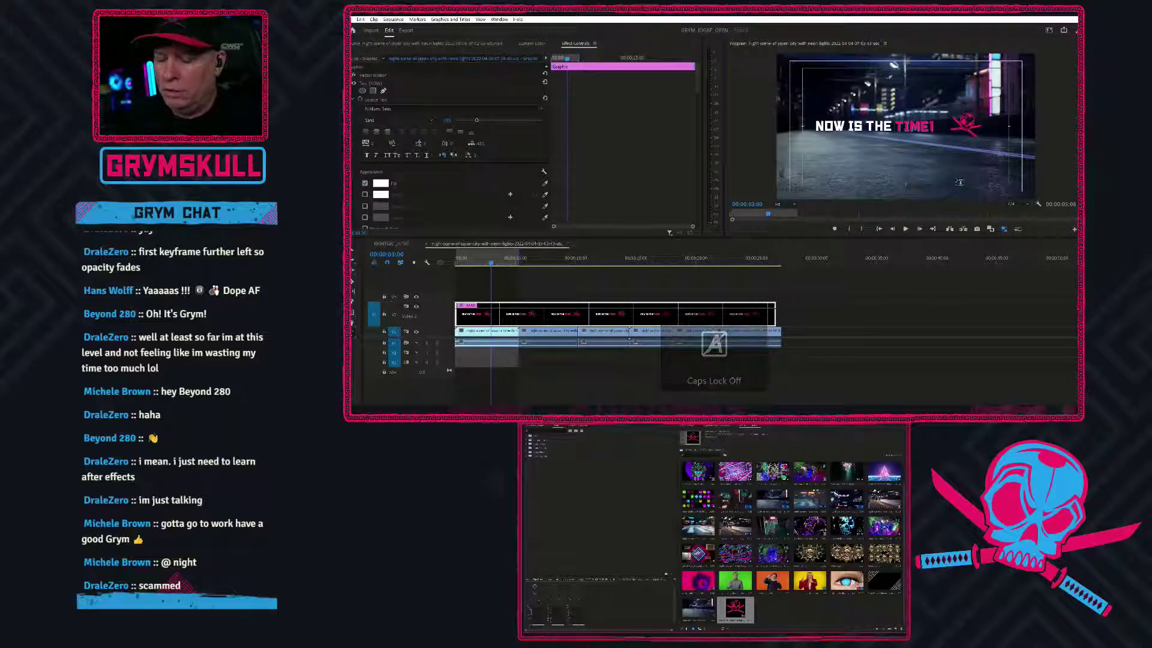
{"action": "key", "text": "BackSpace"}
{"action": "type", "text": "!"}
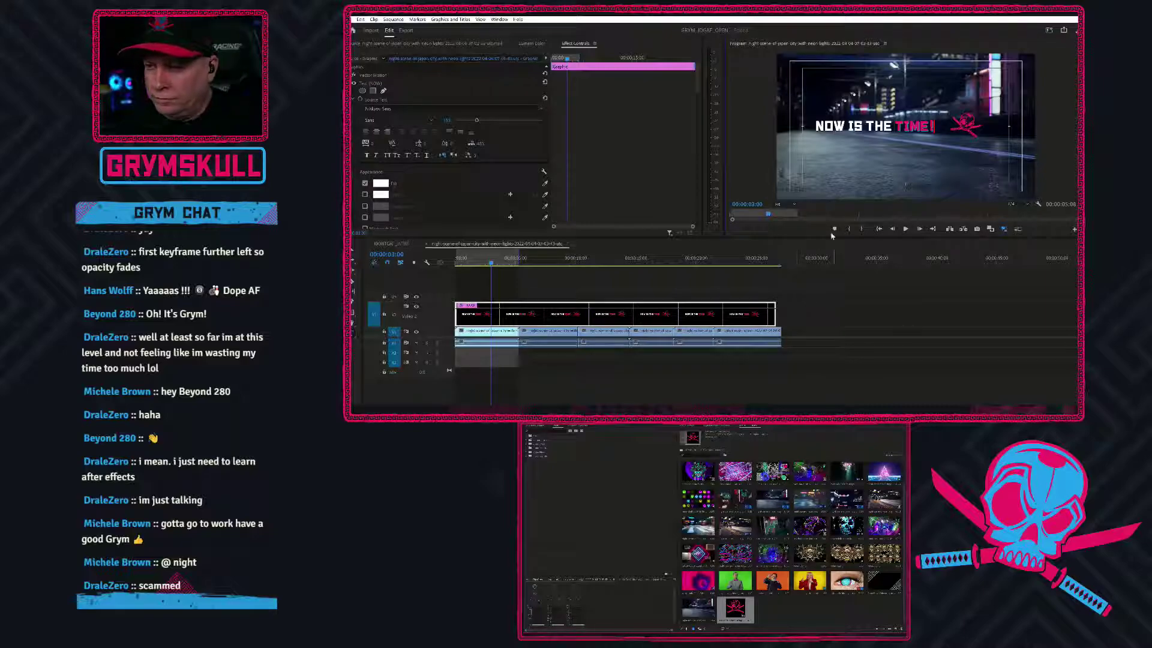
Replay the title animation from the start of the sequence while checking the graphic's layers and settings
{"action": "key", "text": "Home"}
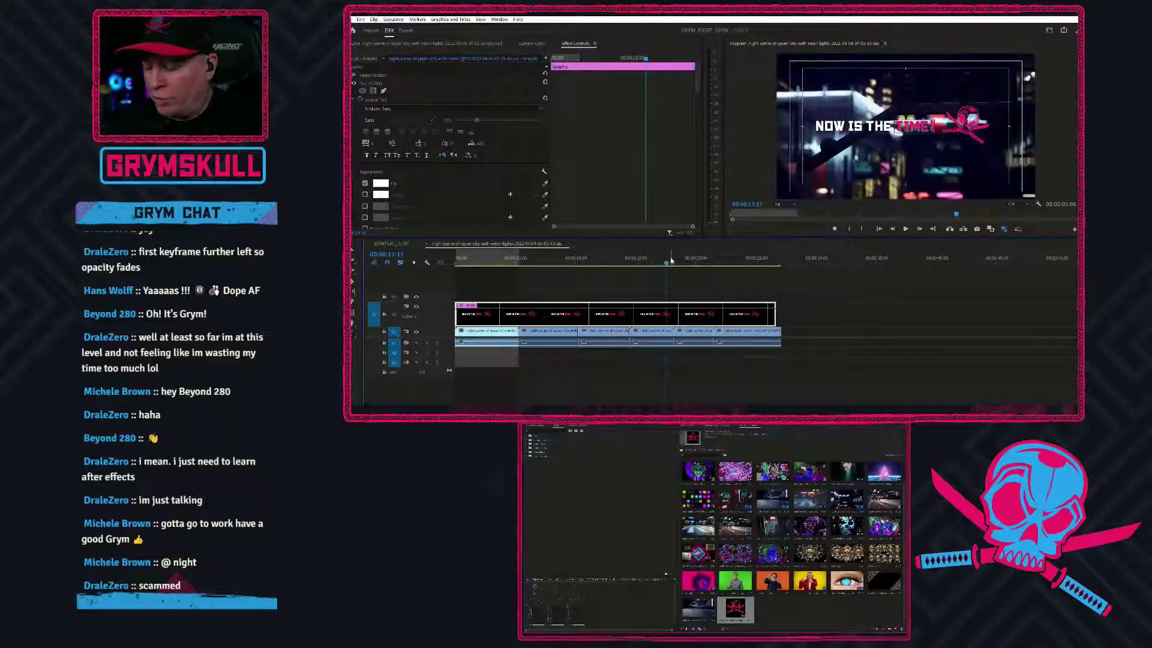
{"action": "key", "text": "space"}
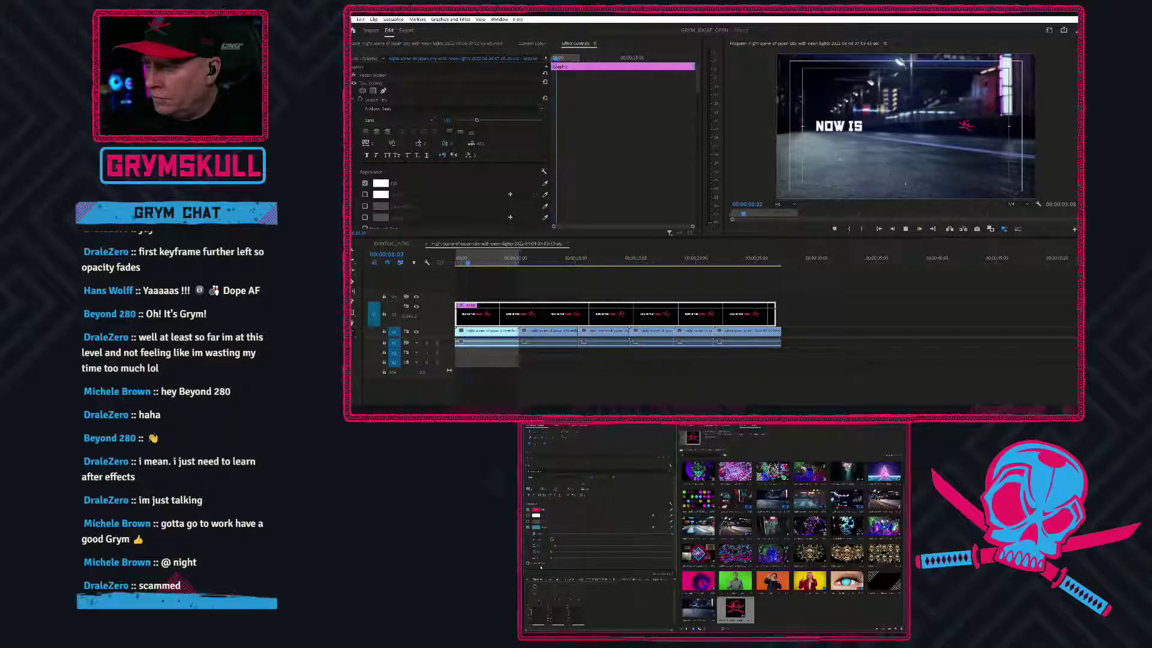
{"action": "scroll", "coordinate": [563, 517], "scroll_direction": "up", "scroll_amount": 7}
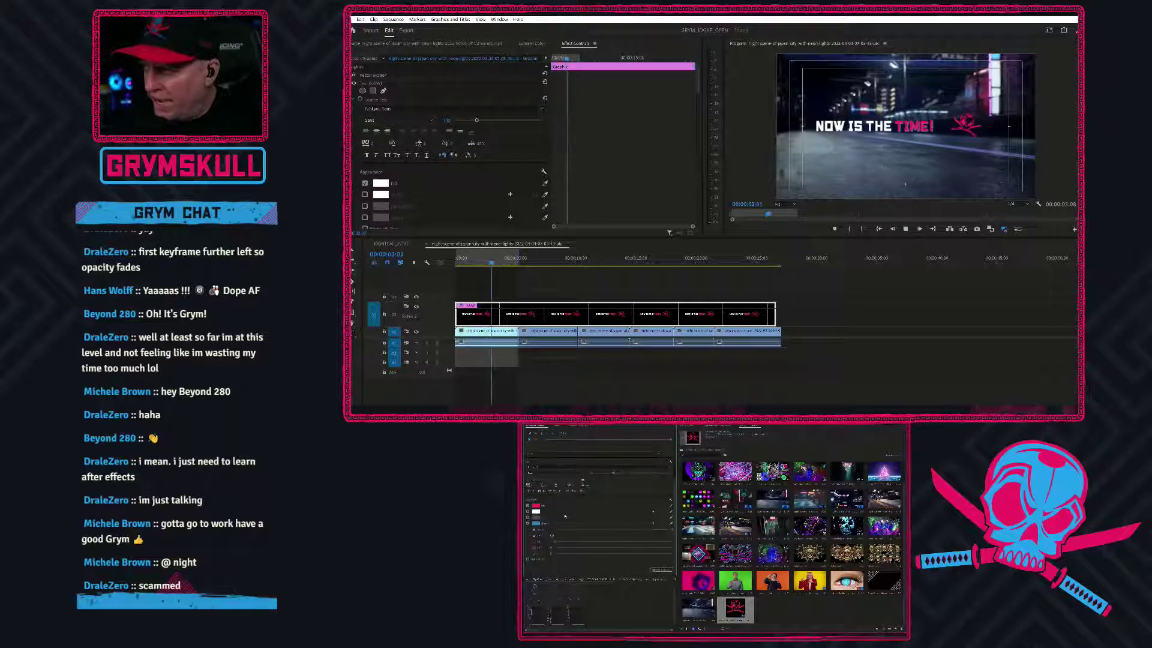
{"action": "scroll", "coordinate": [563, 517], "scroll_direction": "up", "scroll_amount": 5}
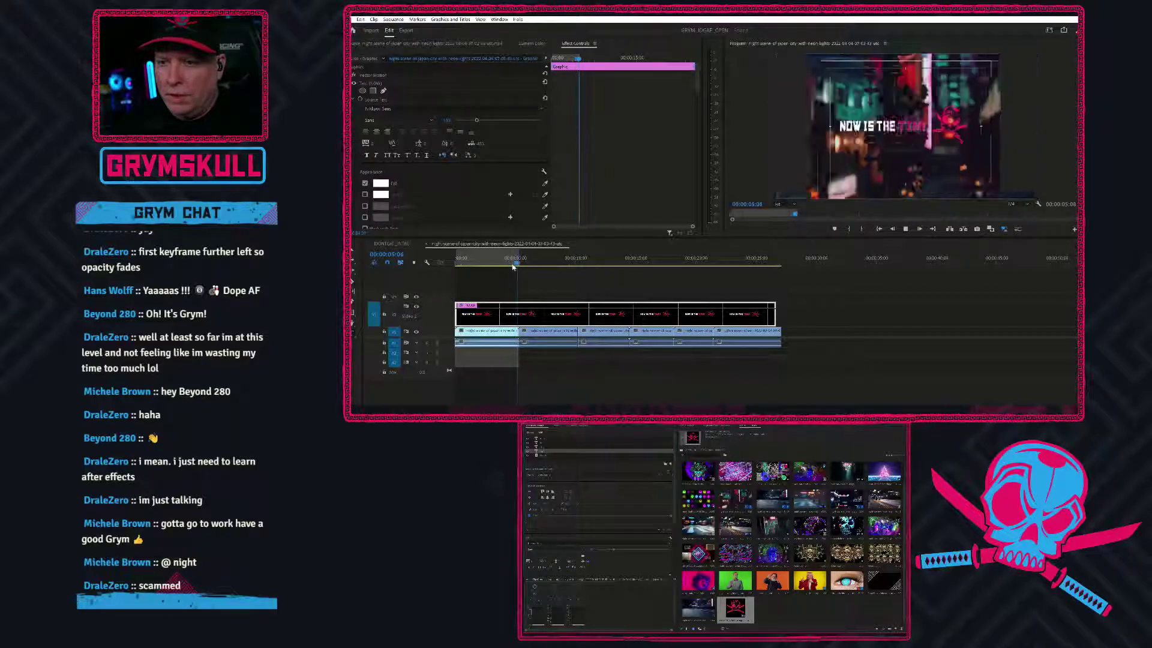
Add a rectangle to the title graphic at about 3 seconds 2 frames and open its layer name for editing
{"action": "left_click_drag", "start_coordinate": [516, 267], "coordinate": [492, 264]}
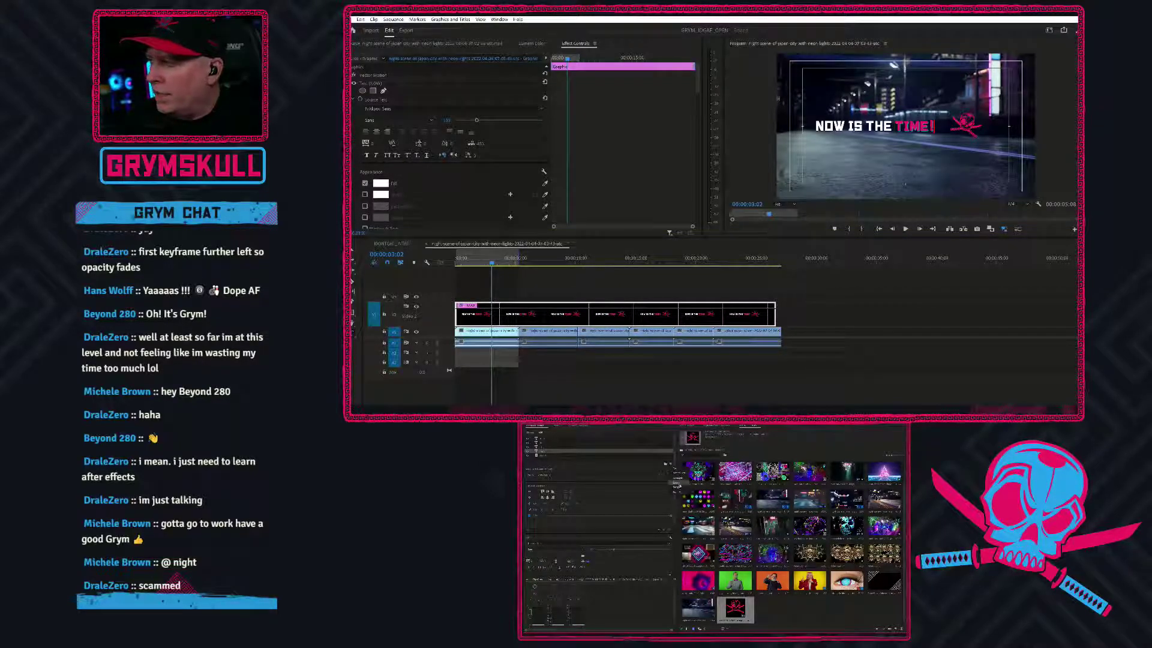
{"action": "key", "text": "ctrl+alt+r"}
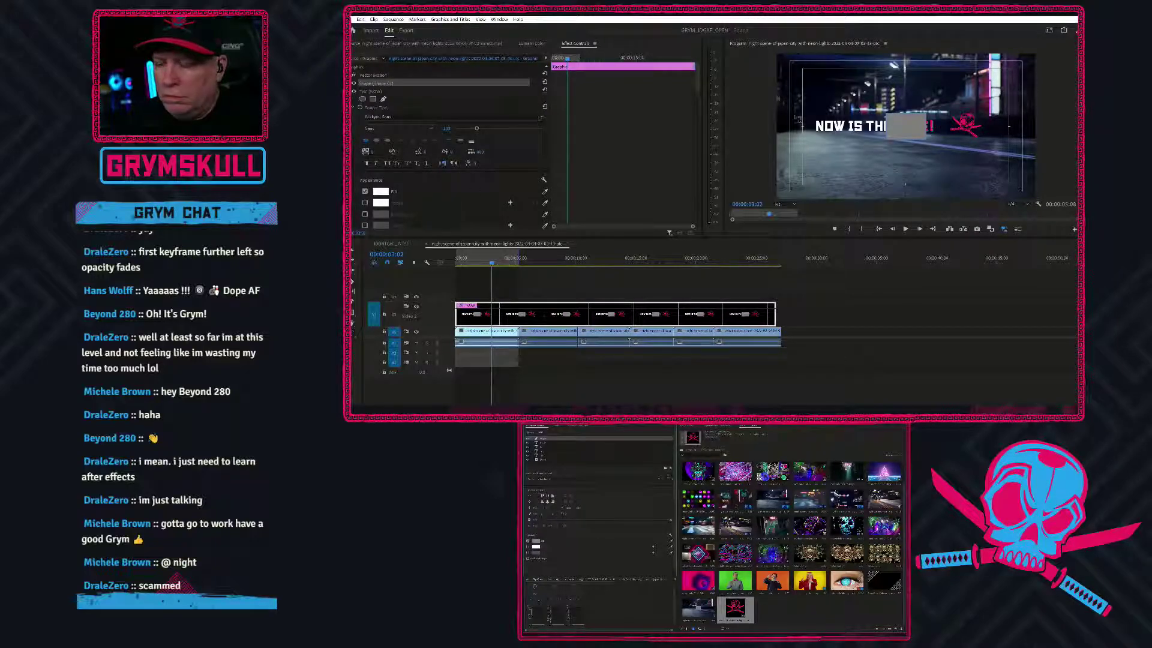
{"action": "double_click", "coordinate": [545, 440]}
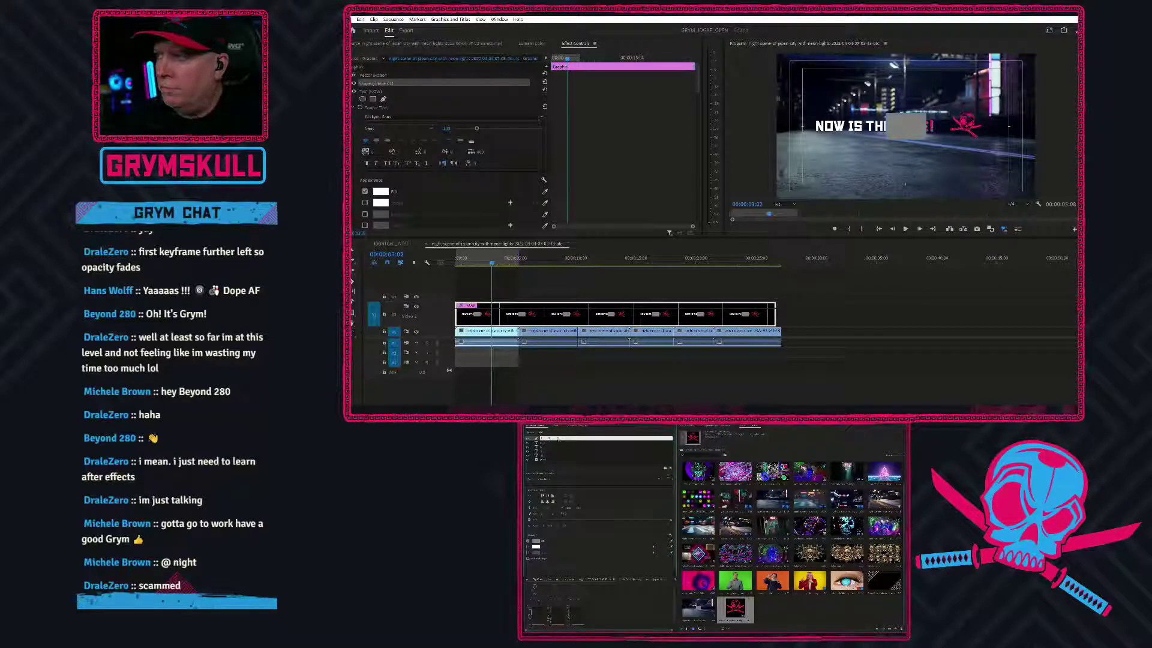
Name the grey shape layer BOX and move it beneath all the other layers of the title graphic
{"action": "type", "text": "BOX"}
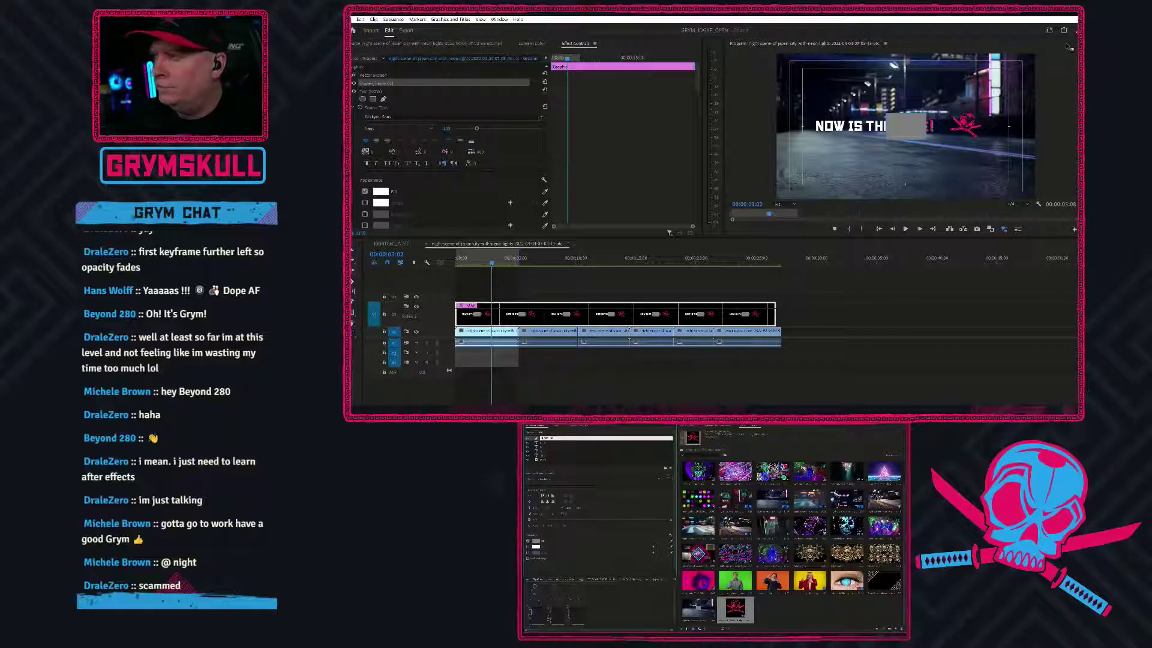
{"action": "left_click", "coordinate": [562, 446]}
{"action": "left_click_drag", "start_coordinate": [547, 438], "coordinate": [544, 460]}
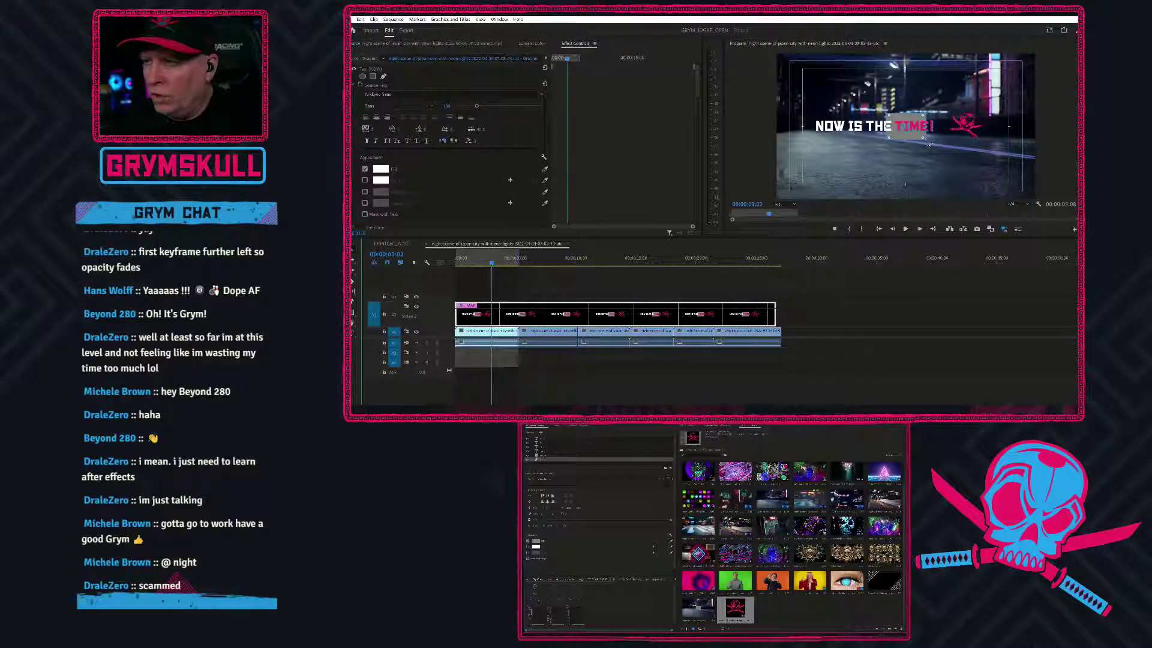
Resize the grey box into a thin bar running beneath the full width of the "NOW IS THE TIME!" text
{"action": "left_click_drag", "start_coordinate": [924, 138], "coordinate": [985, 171]}
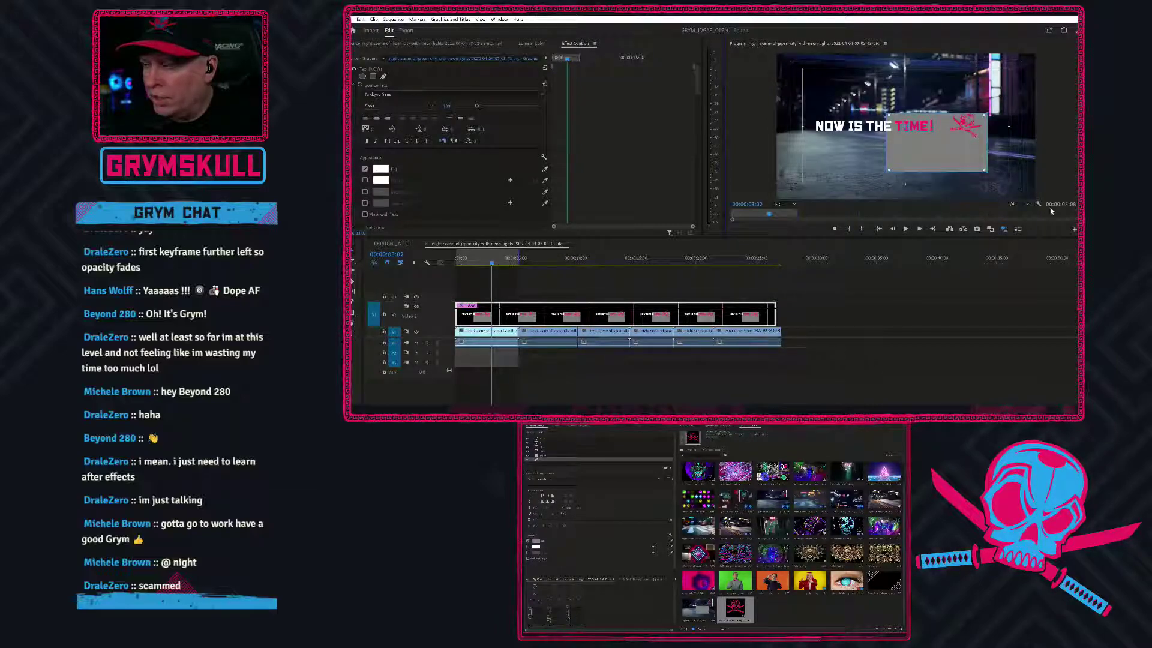
{"action": "left_click_drag", "start_coordinate": [886, 142], "coordinate": [817, 142]}
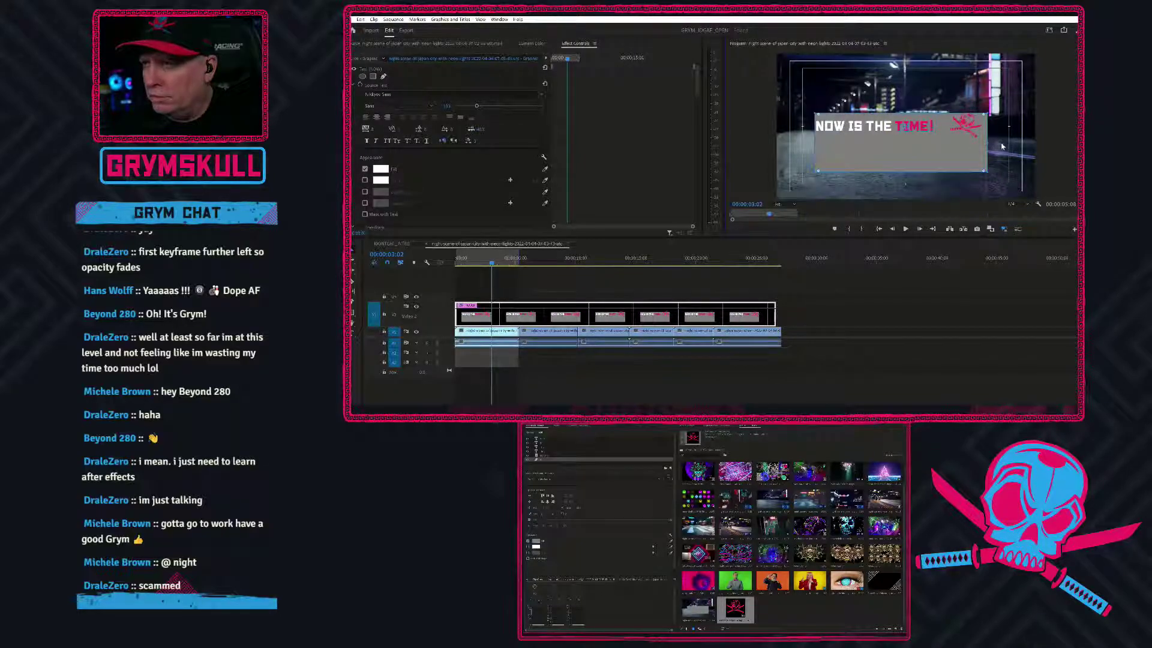
{"action": "left_click_drag", "start_coordinate": [986, 143], "coordinate": [938, 141]}
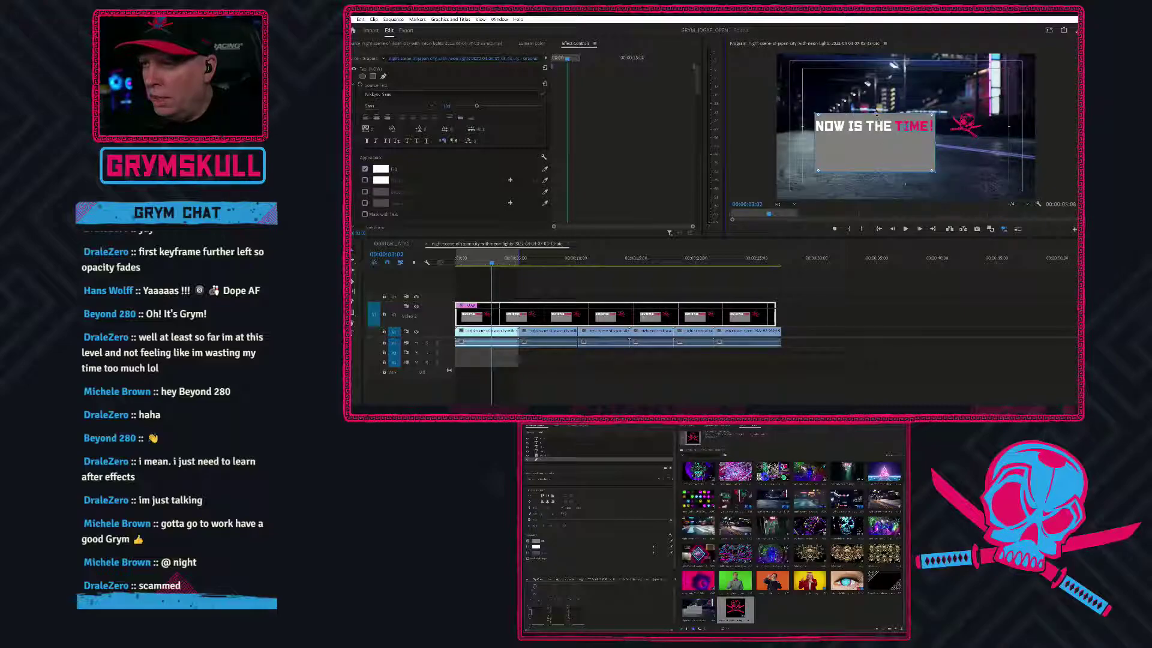
{"action": "left_click_drag", "start_coordinate": [875, 173], "coordinate": [878, 136]}
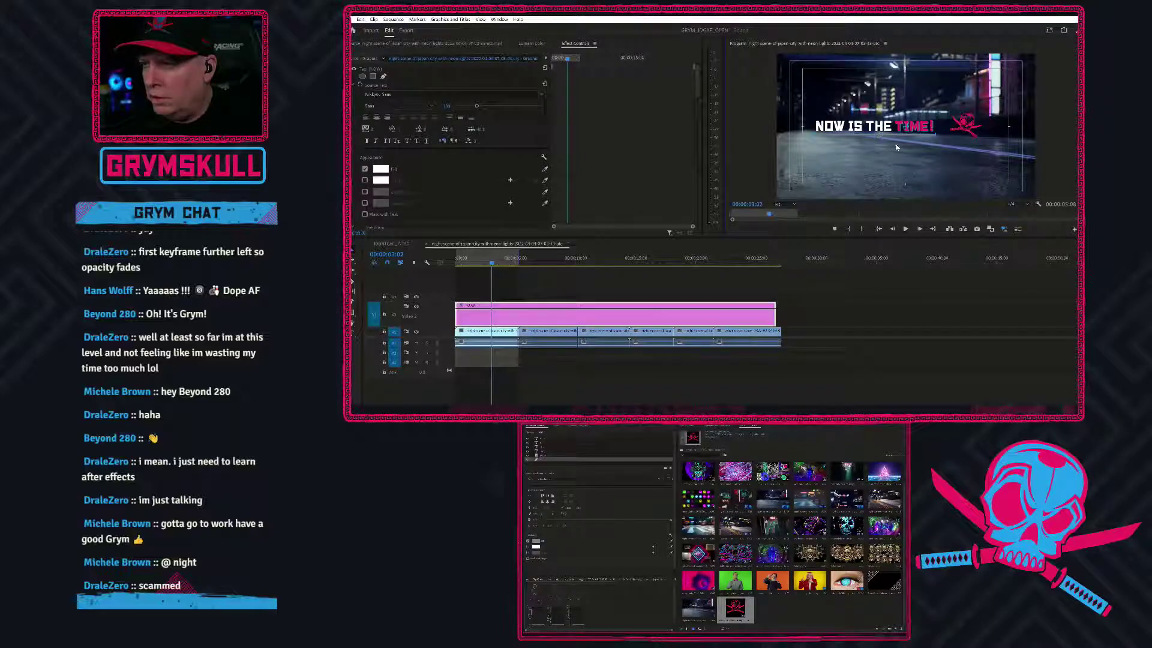
Change the thin bar's fill from grey to a bright blue and deselect the graphic
{"action": "left_click", "coordinate": [536, 541]}
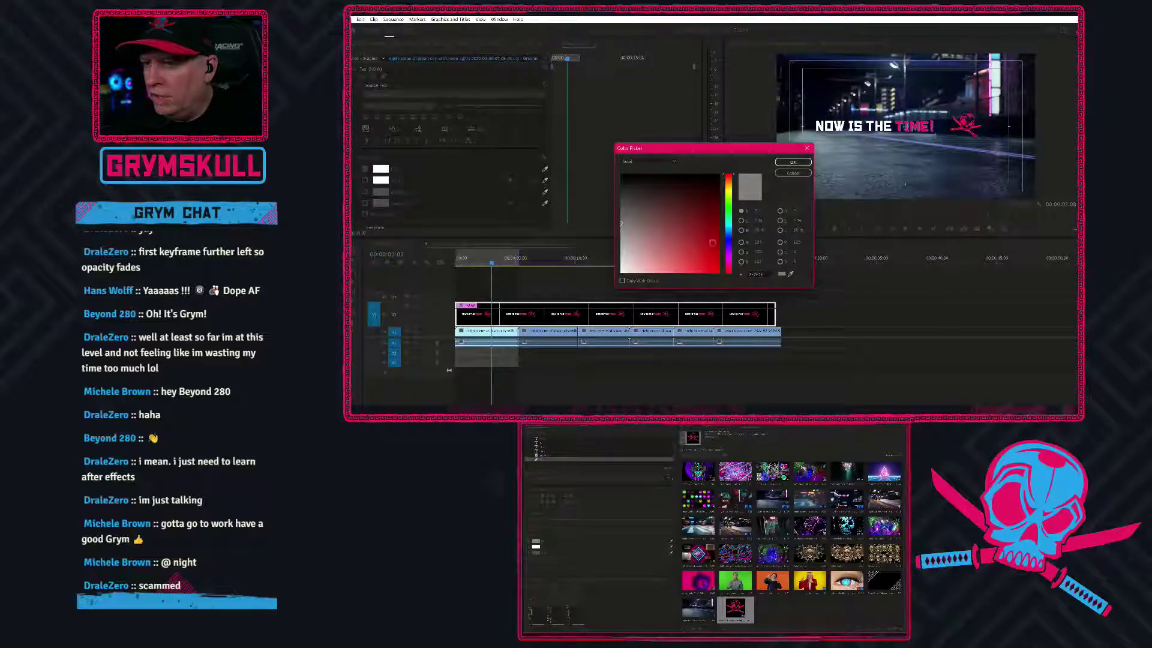
{"action": "left_click", "coordinate": [727, 226]}
{"action": "left_click", "coordinate": [716, 240]}
{"action": "left_click", "coordinate": [730, 231]}
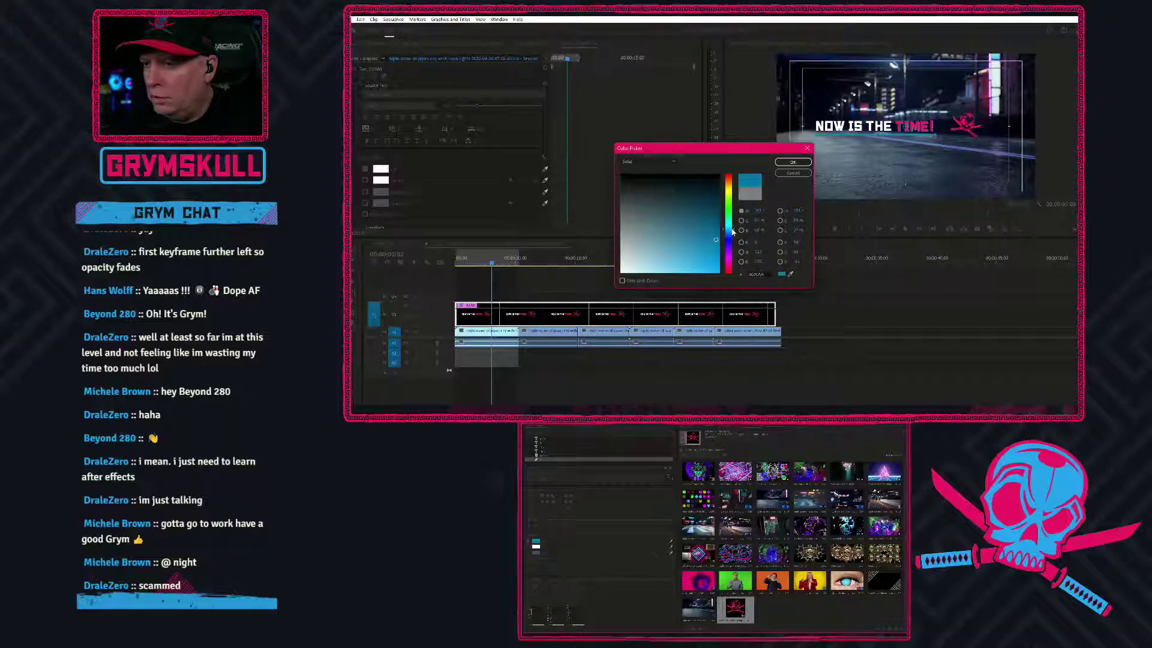
{"action": "left_click", "coordinate": [714, 242]}
{"action": "left_click_drag", "start_coordinate": [713, 242], "coordinate": [717, 245]}
{"action": "left_click", "coordinate": [793, 173]}
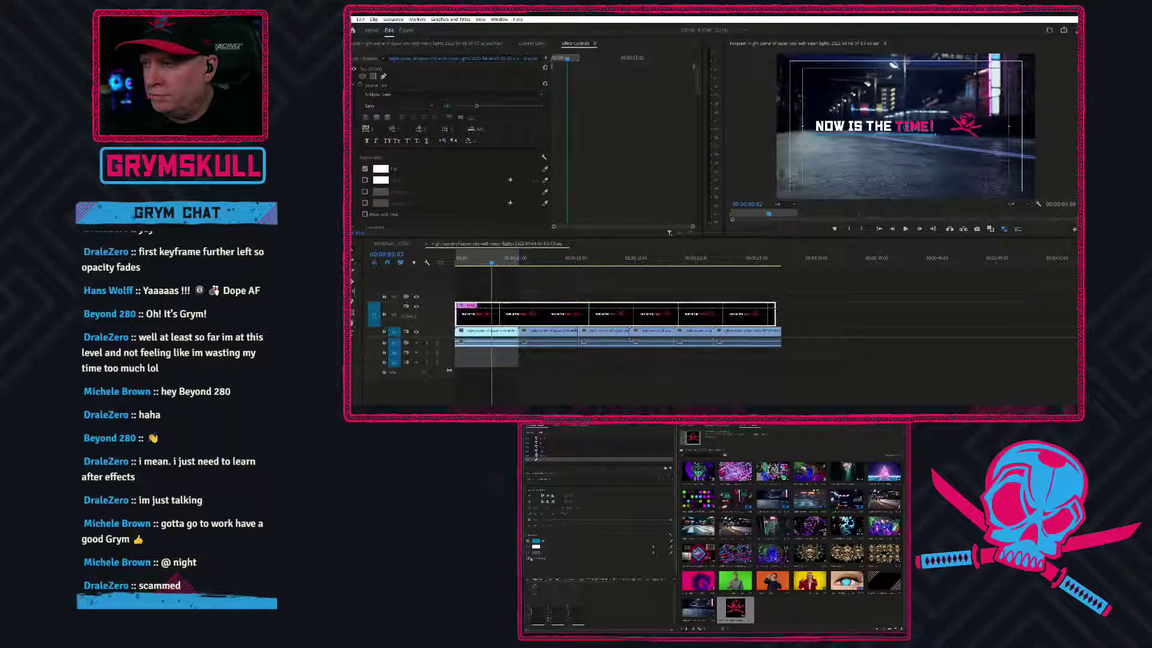
{"action": "left_click", "coordinate": [740, 347]}
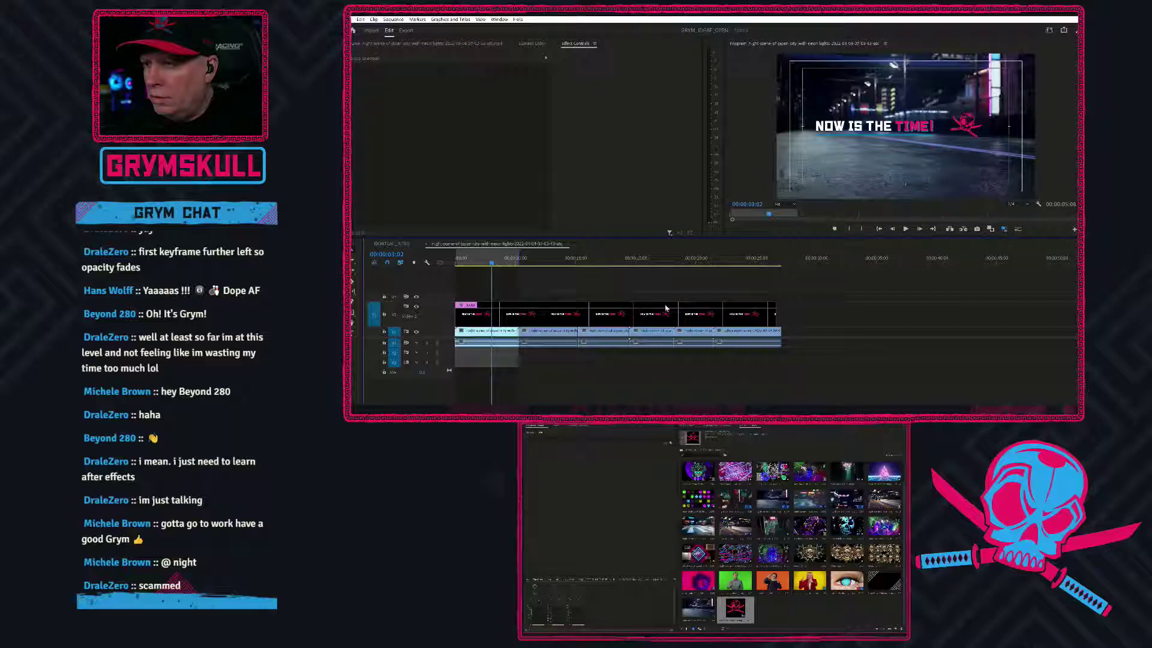
Reselect the title graphic and rename its blue bar shape layer as UNDERLINE
{"action": "left_click", "coordinate": [476, 314]}
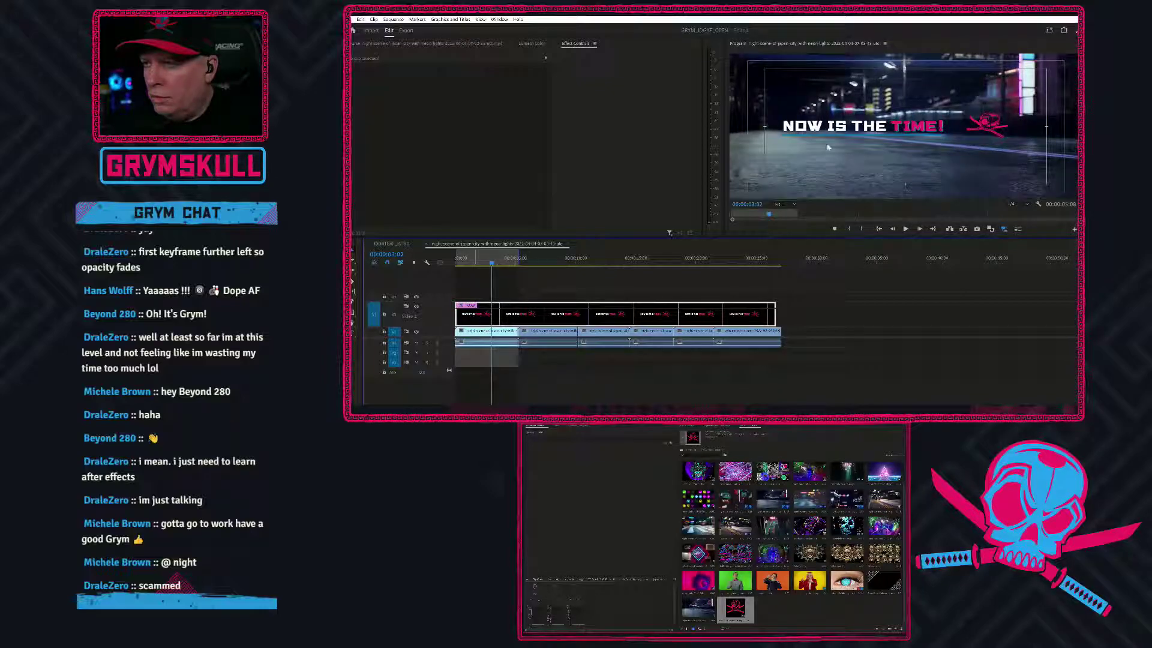
{"action": "left_click", "coordinate": [892, 130]}
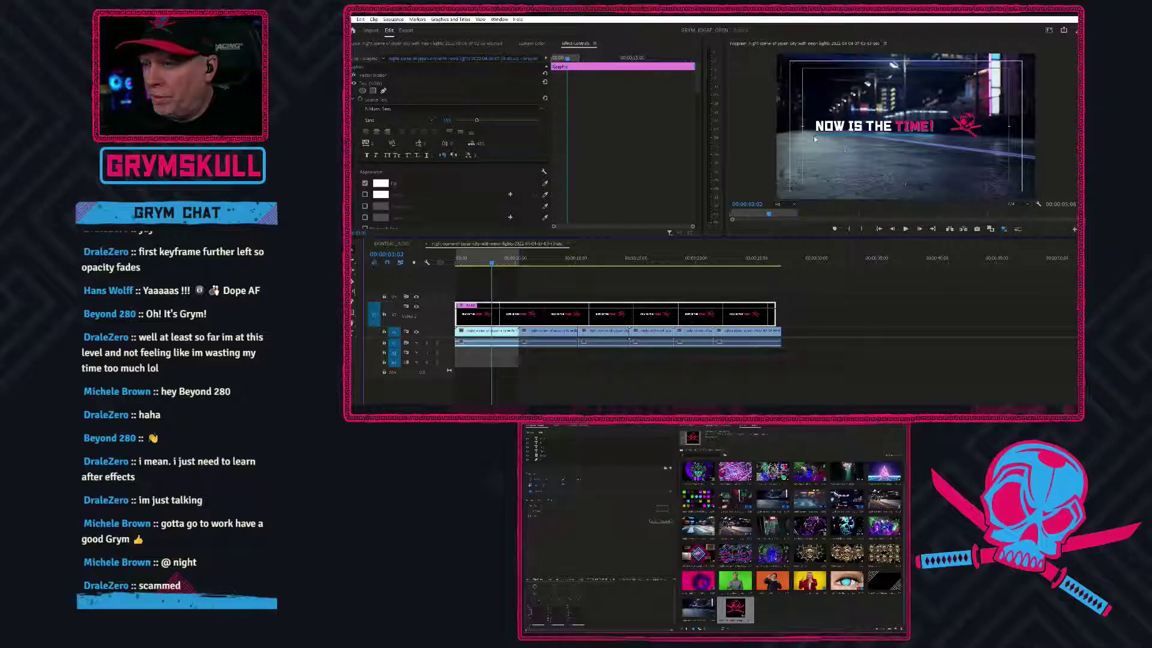
{"action": "key", "text": "Left"}
{"action": "key", "text": "Left"}
{"action": "key", "text": "Right"}
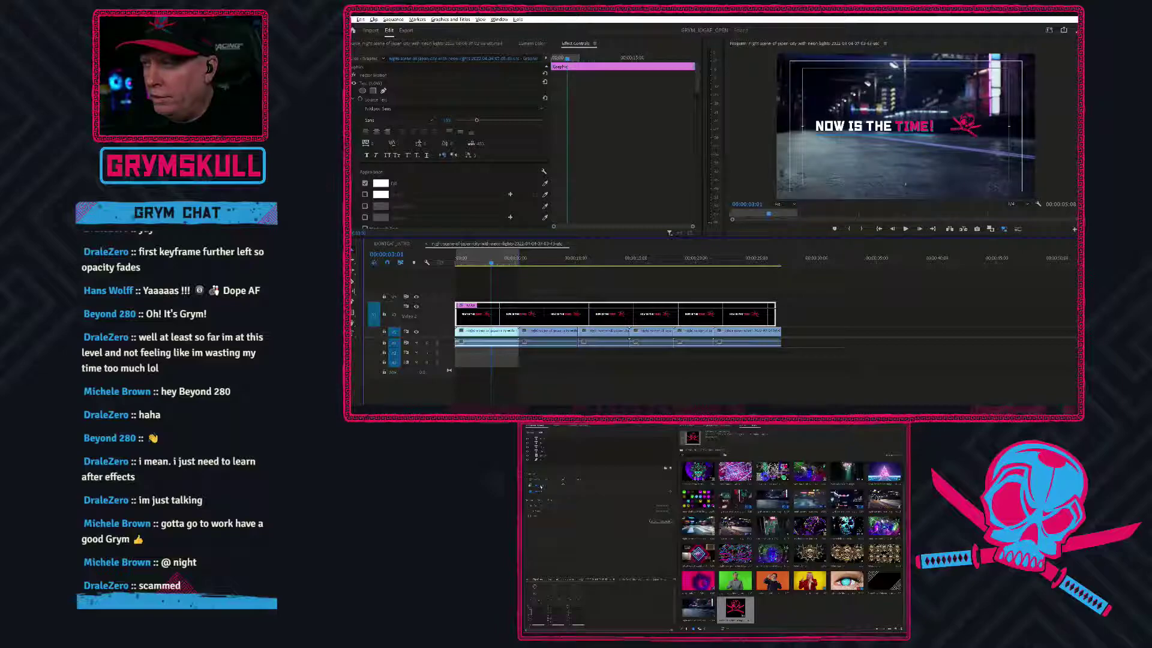
{"action": "left_click", "coordinate": [898, 135]}
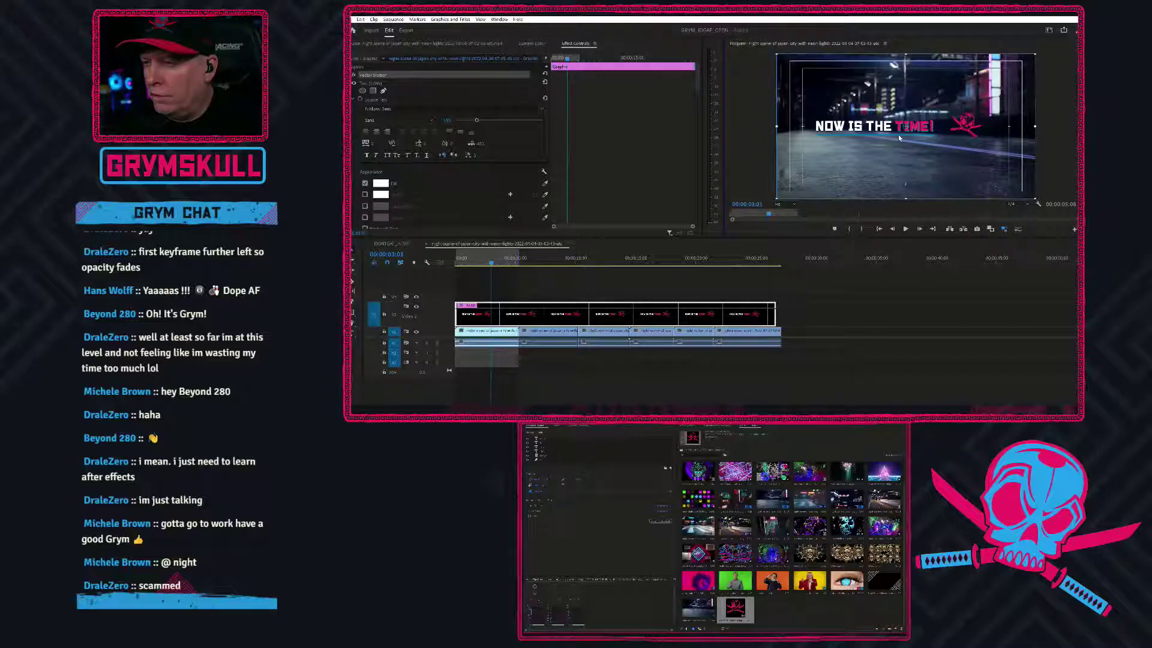
{"action": "left_click", "coordinate": [546, 460]}
{"action": "double_click", "coordinate": [542, 460]}
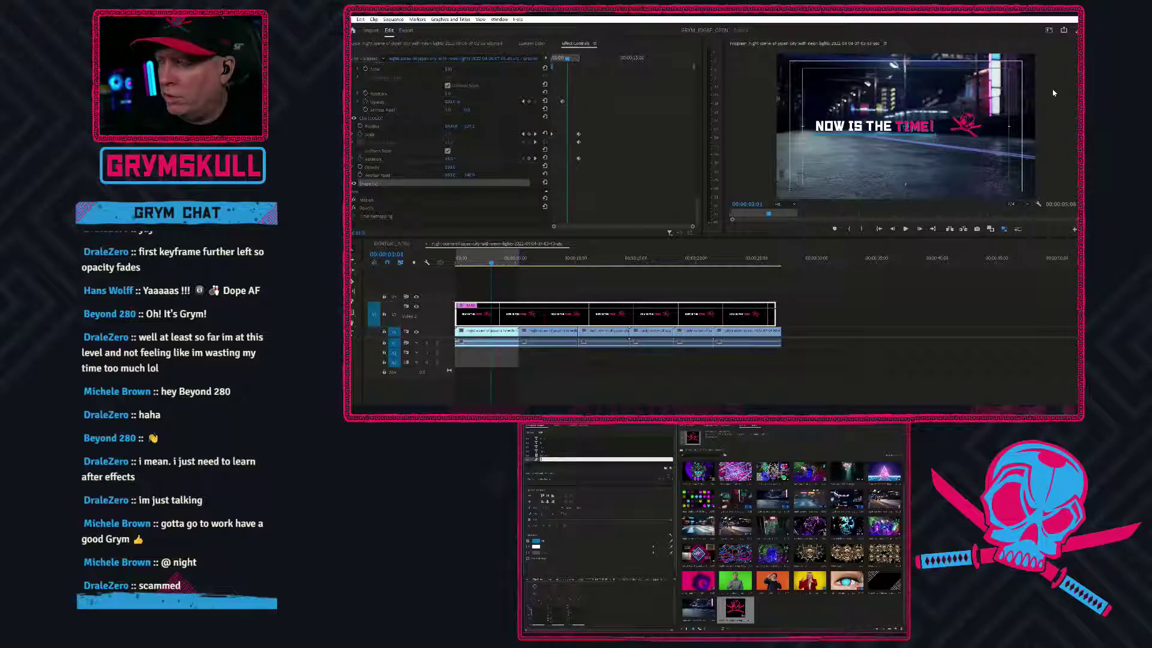
{"action": "key", "text": "Return"}
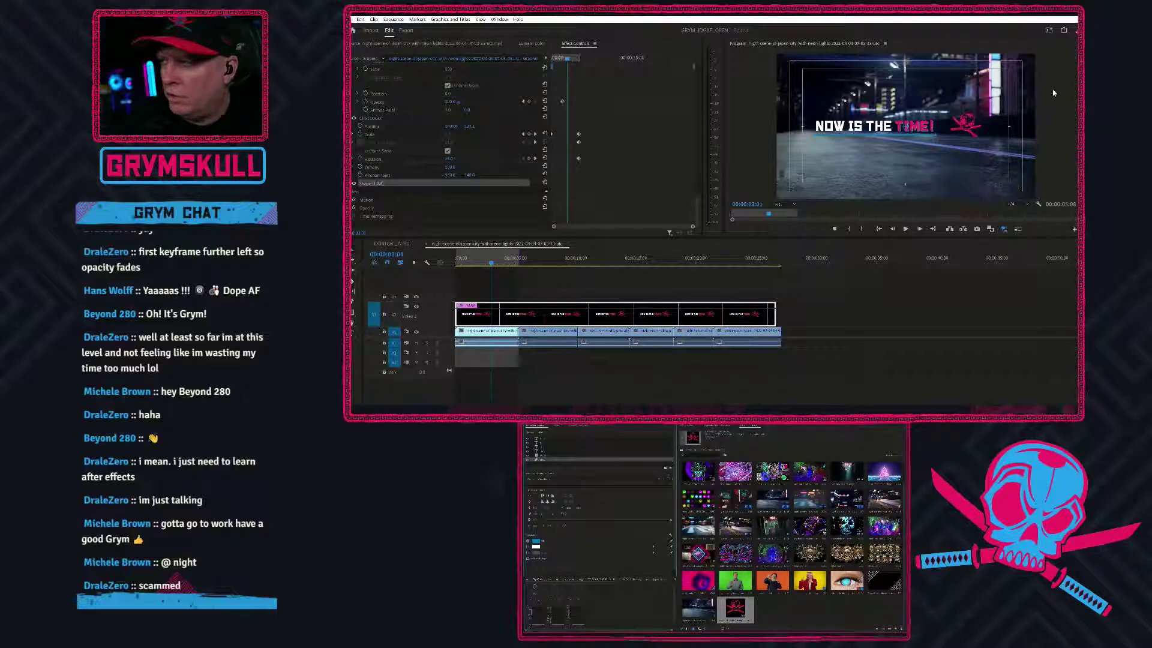
{"action": "double_click", "coordinate": [543, 460]}
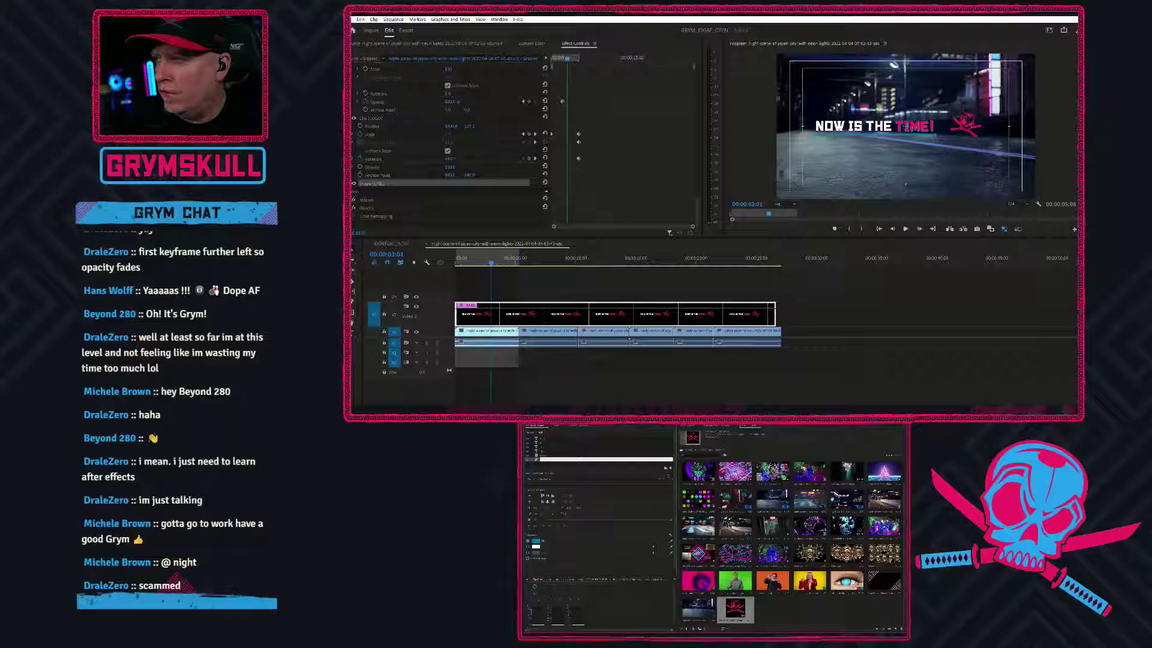
{"action": "type", "text": "UNDERLINE"}
{"action": "key", "text": "Return"}
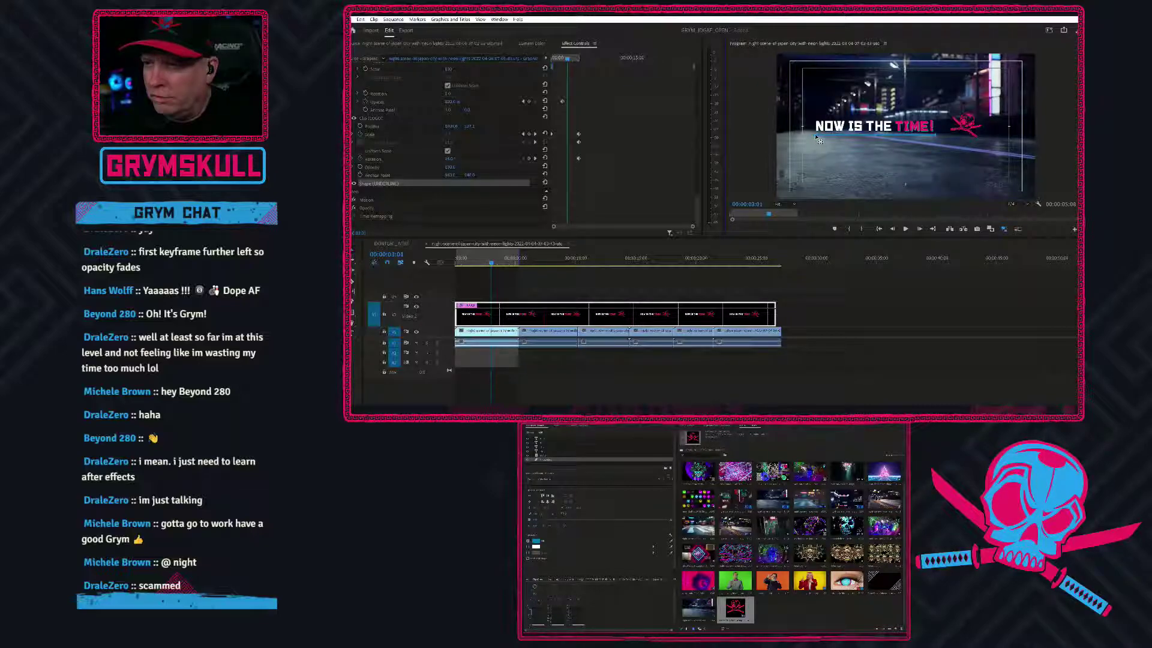
Maximize the program preview with the playhead at 00:00:02:29 and save the project
{"action": "key", "text": "grave"}
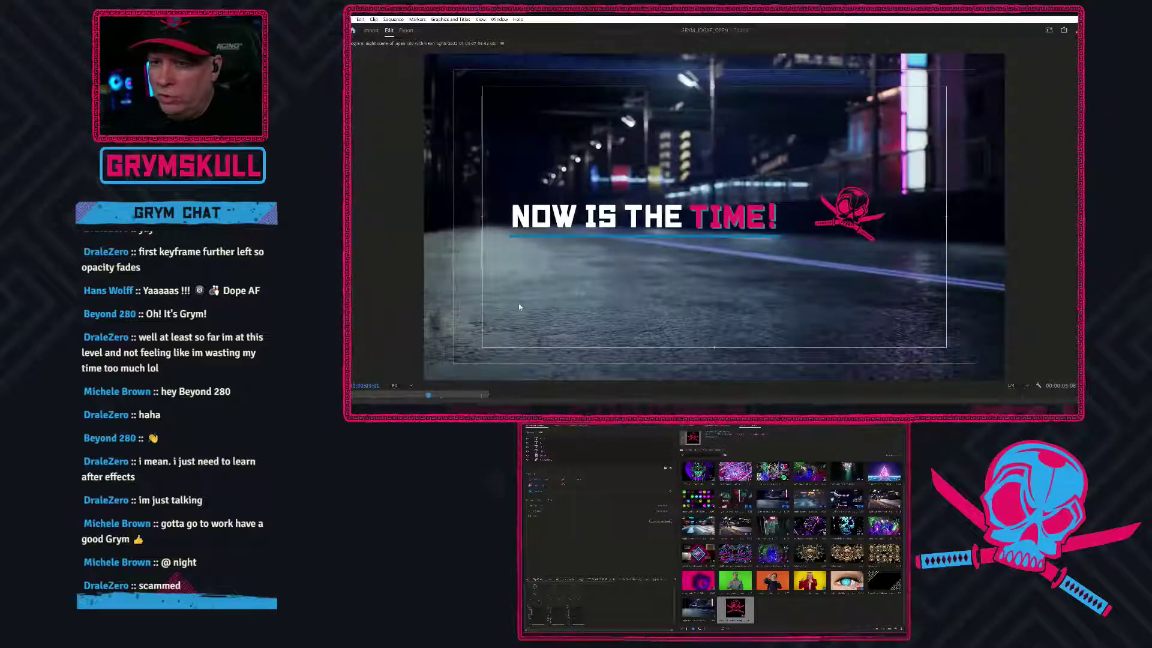
{"action": "left_click", "coordinate": [547, 239]}
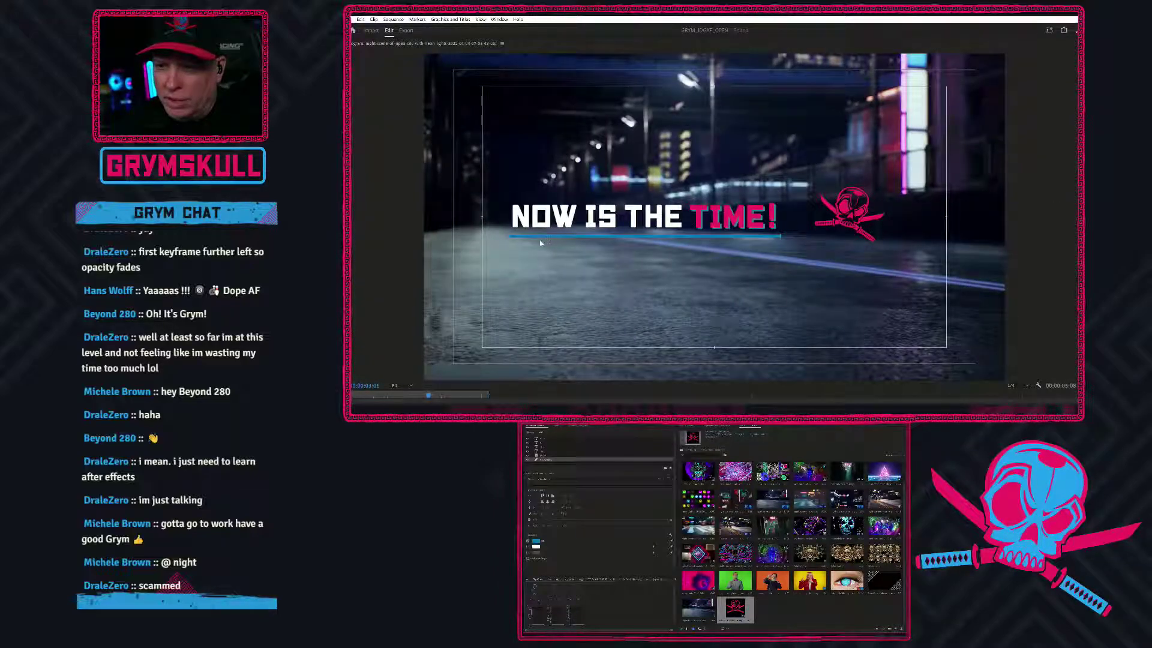
{"action": "key", "text": "Left"}
{"action": "key", "text": "Left"}
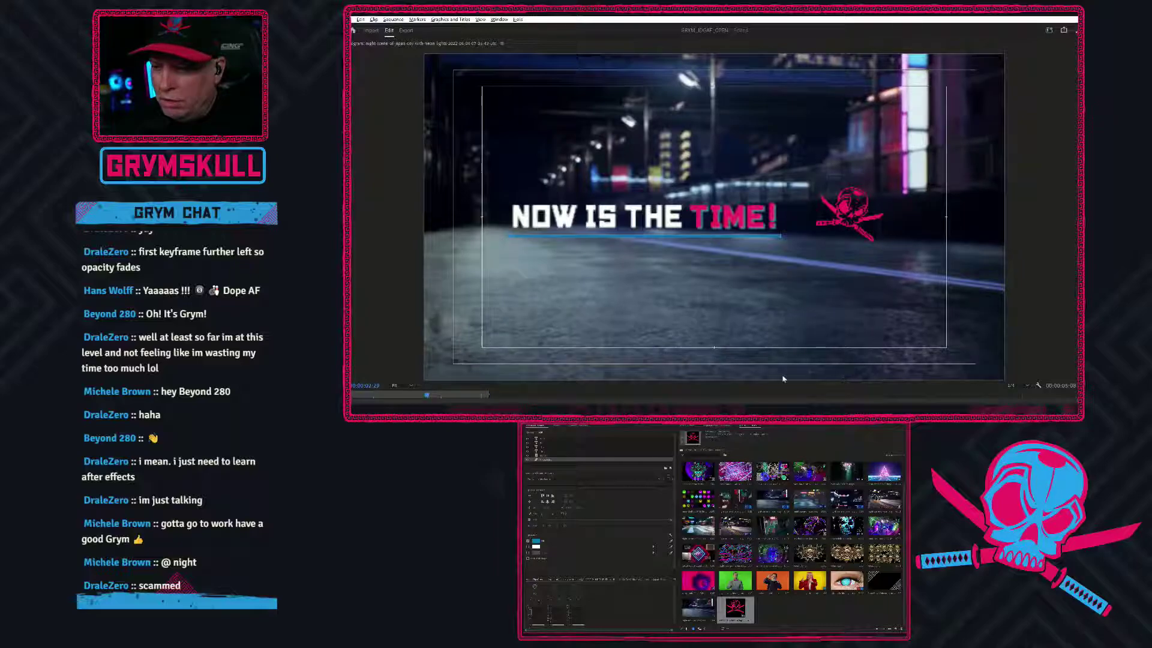
{"action": "key", "text": "ctrl+s"}
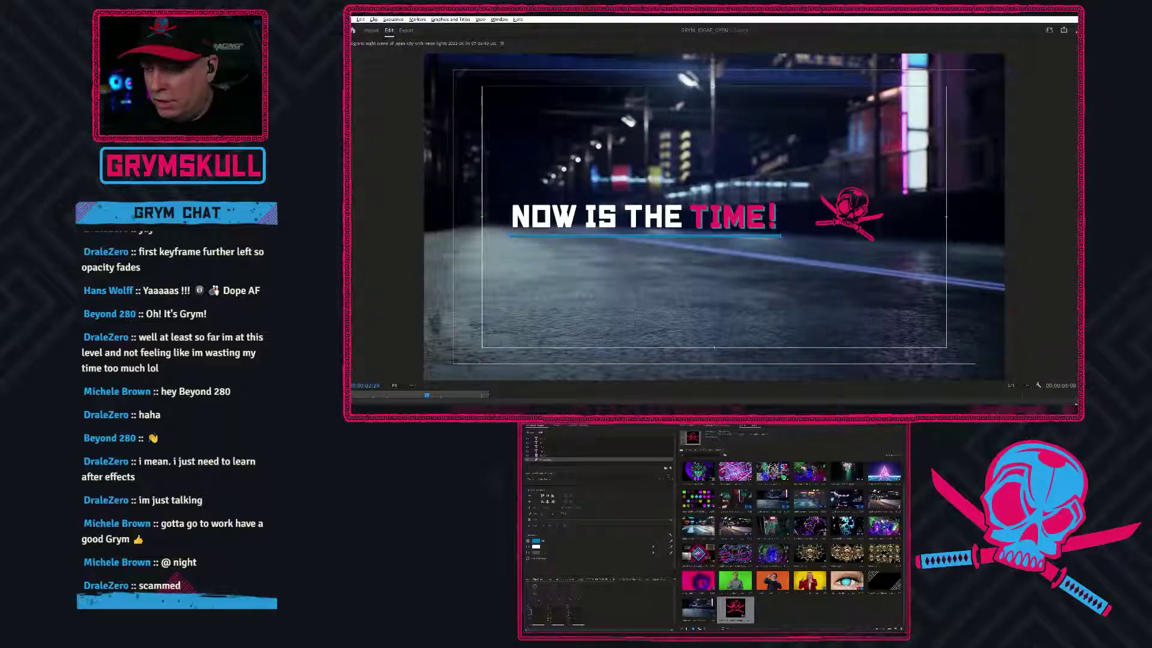
Set the magnification of the maximized program preview to 400% for a close view of the title and underline
{"action": "left_click", "coordinate": [401, 386]}
{"action": "left_click", "coordinate": [408, 369]}
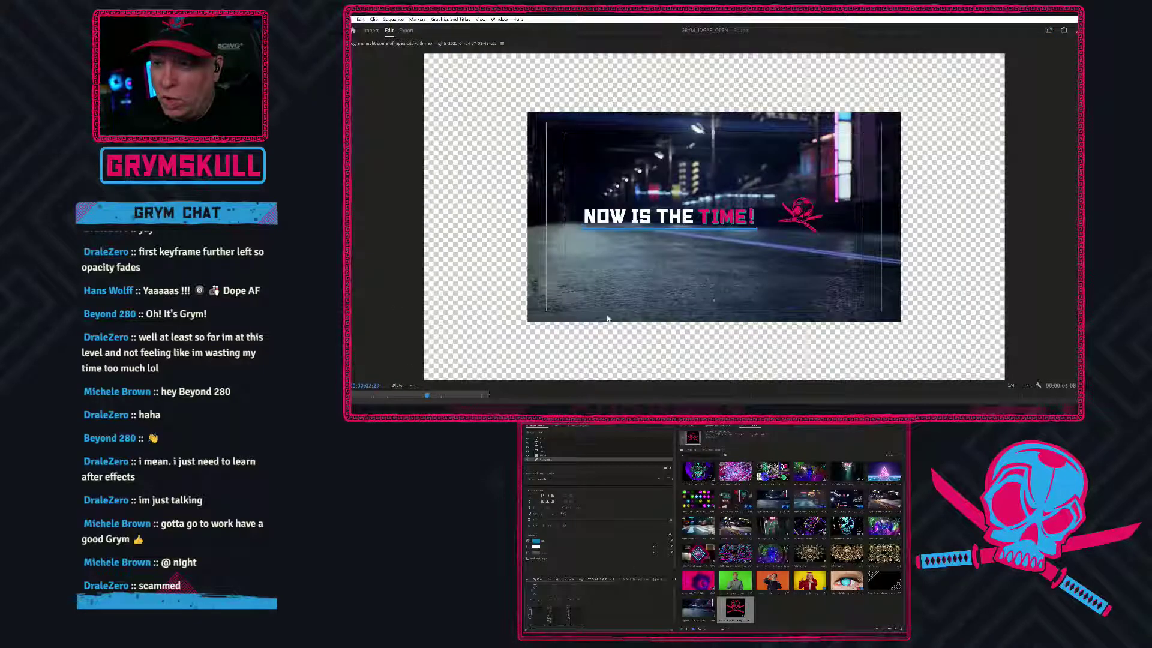
{"action": "left_click", "coordinate": [399, 387]}
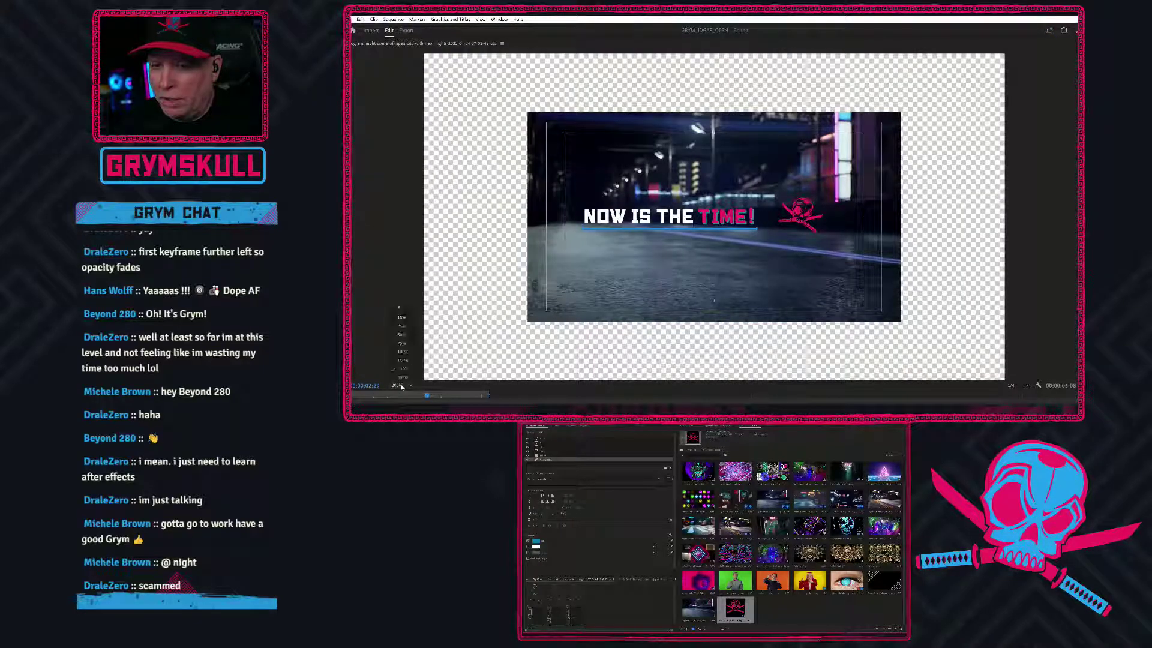
{"action": "left_click", "coordinate": [410, 326]}
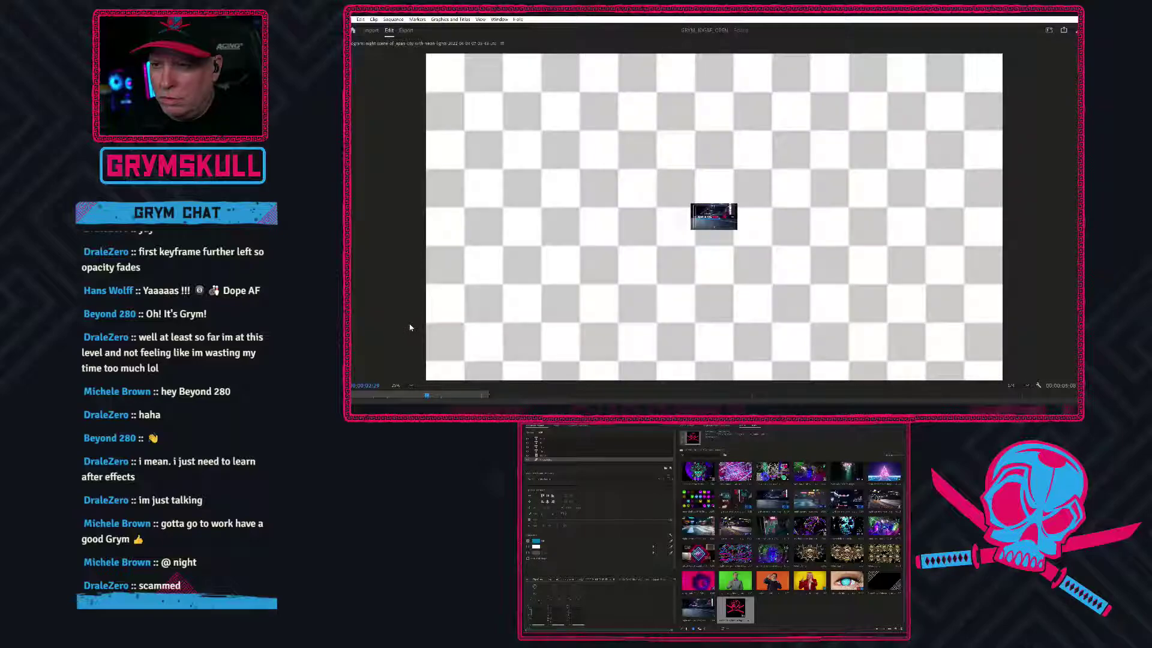
{"action": "left_click", "coordinate": [403, 386]}
{"action": "left_click", "coordinate": [403, 356]}
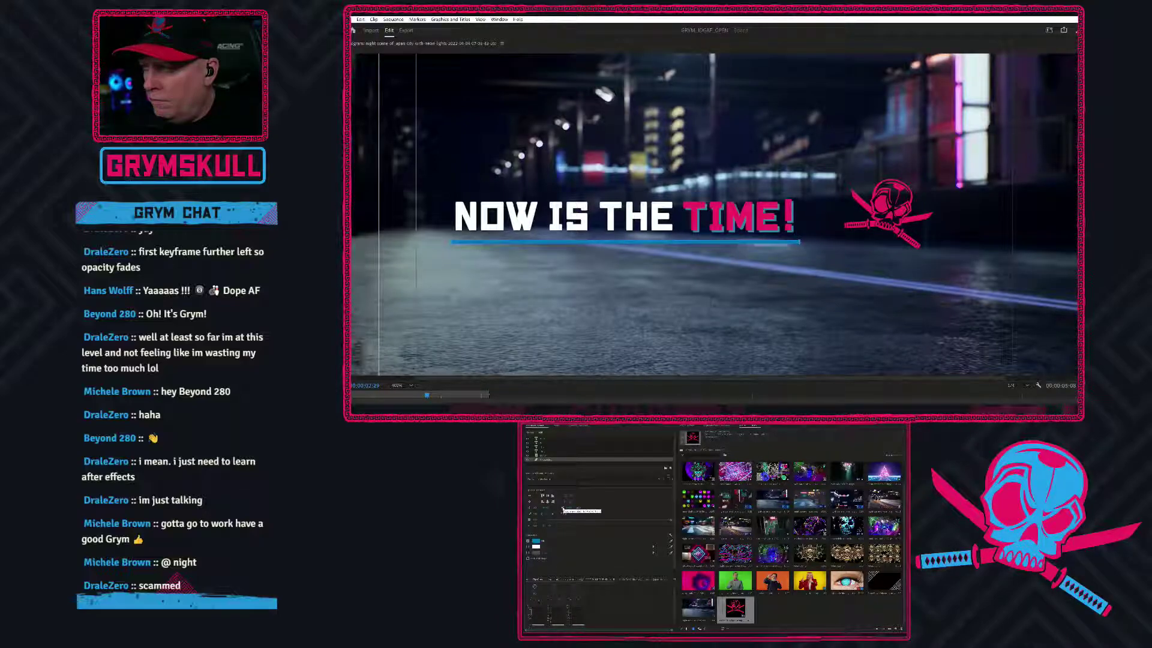
Try shifting the blue underline horizontally relative to the title text
{"action": "left_click_drag", "start_coordinate": [536, 507], "coordinate": [540, 508]}
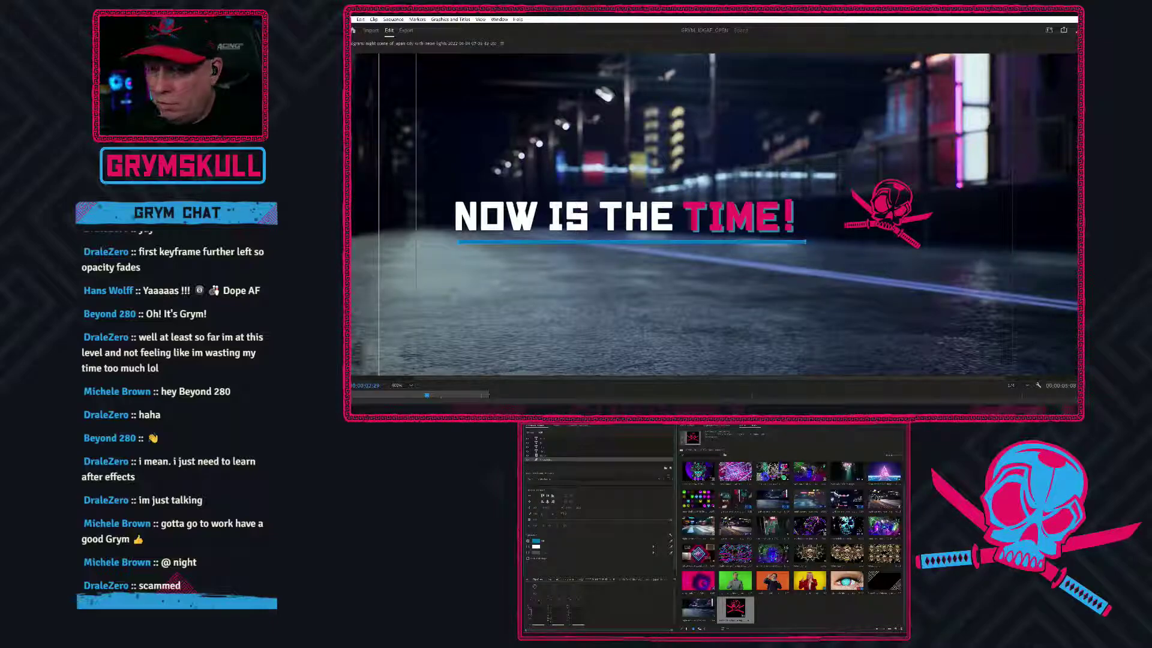
{"action": "mouse_move", "coordinate": [540, 507]}
{"action": "left_mouse_down"}
{"action": "mouse_move", "coordinate": [553, 508]}
{"action": "mouse_move", "coordinate": [542, 507]}
{"action": "left_mouse_up"}
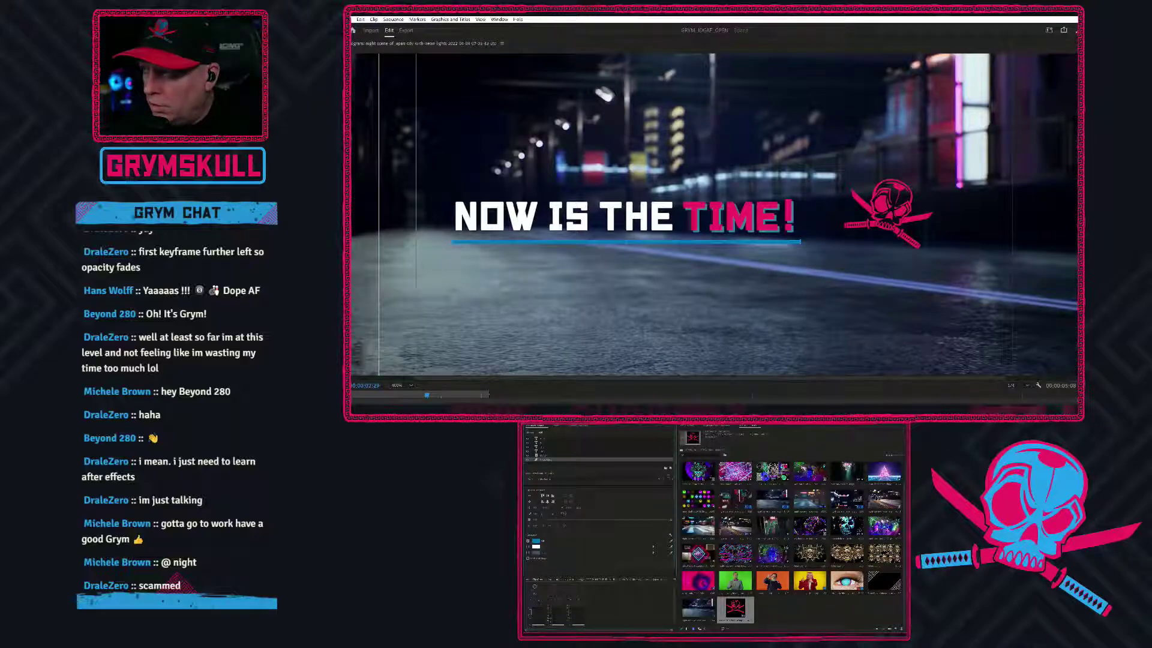
{"action": "left_click_drag", "start_coordinate": [578, 508], "coordinate": [587, 508]}
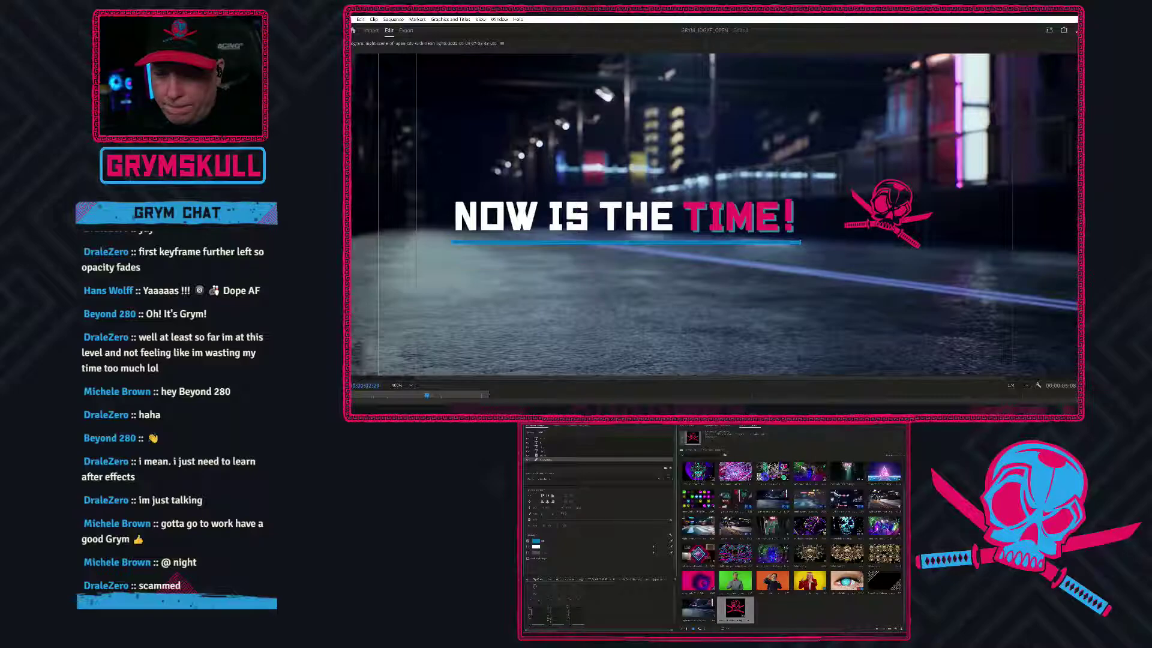
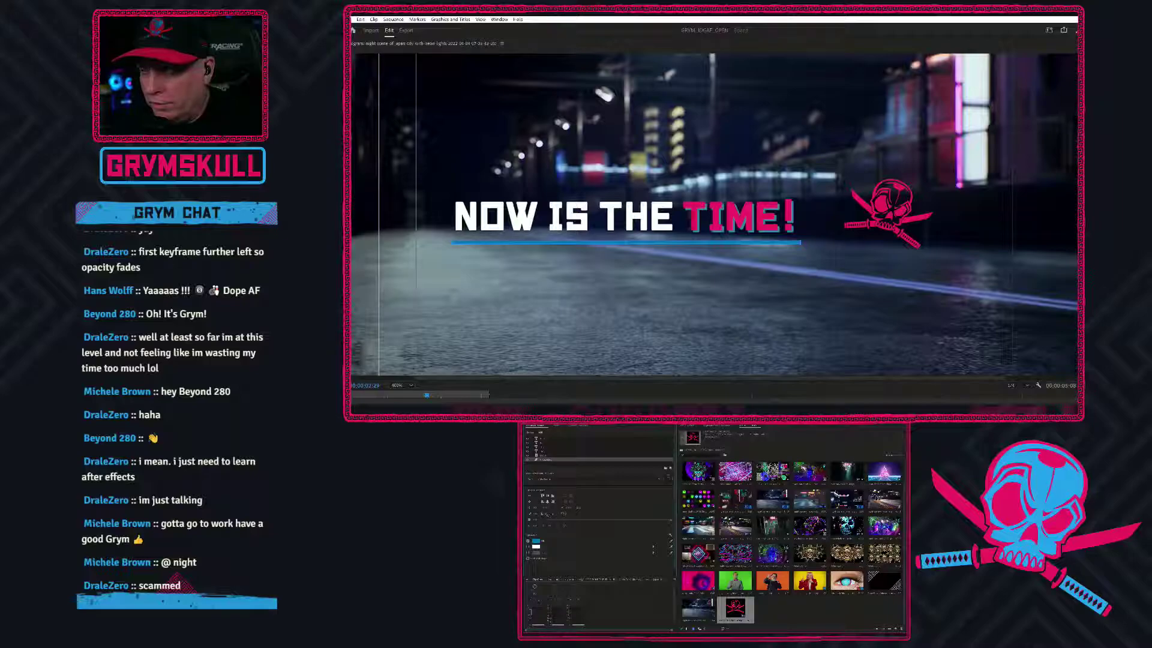
Try shortening the blue underline with its horizontal scale, restore its full length, and return to the normal panel layout
{"action": "left_click", "coordinate": [546, 514]}
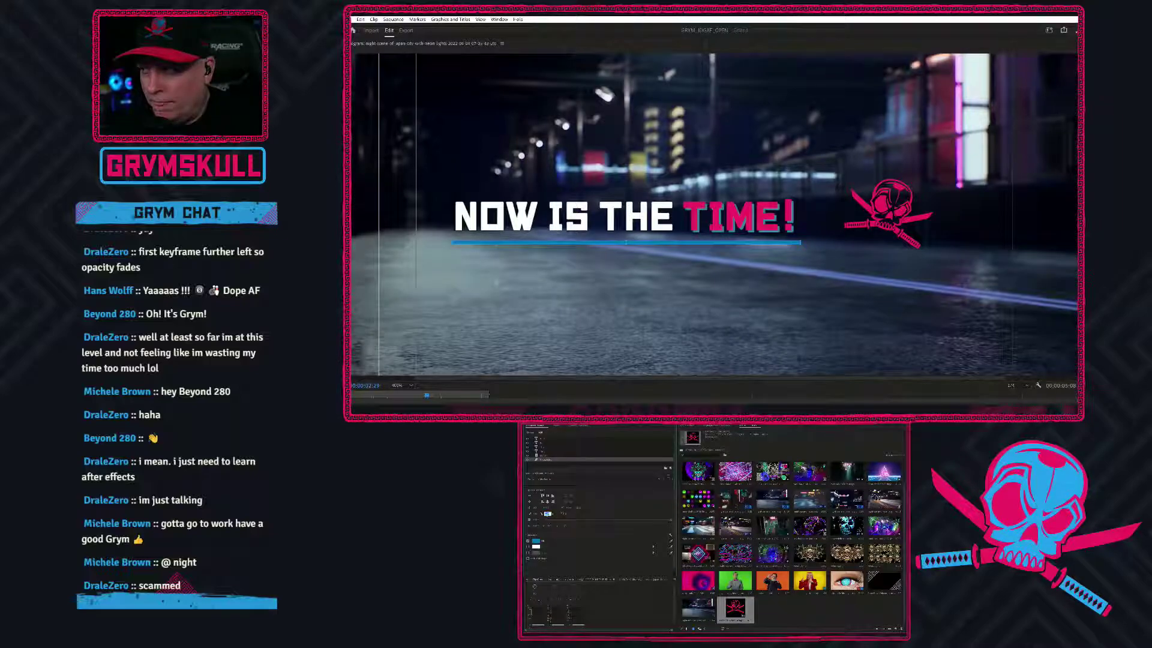
{"action": "left_click", "coordinate": [558, 515]}
{"action": "mouse_move", "coordinate": [546, 514]}
{"action": "left_mouse_down"}
{"action": "mouse_move", "coordinate": [560, 514]}
{"action": "mouse_move", "coordinate": [542, 516]}
{"action": "left_mouse_up"}
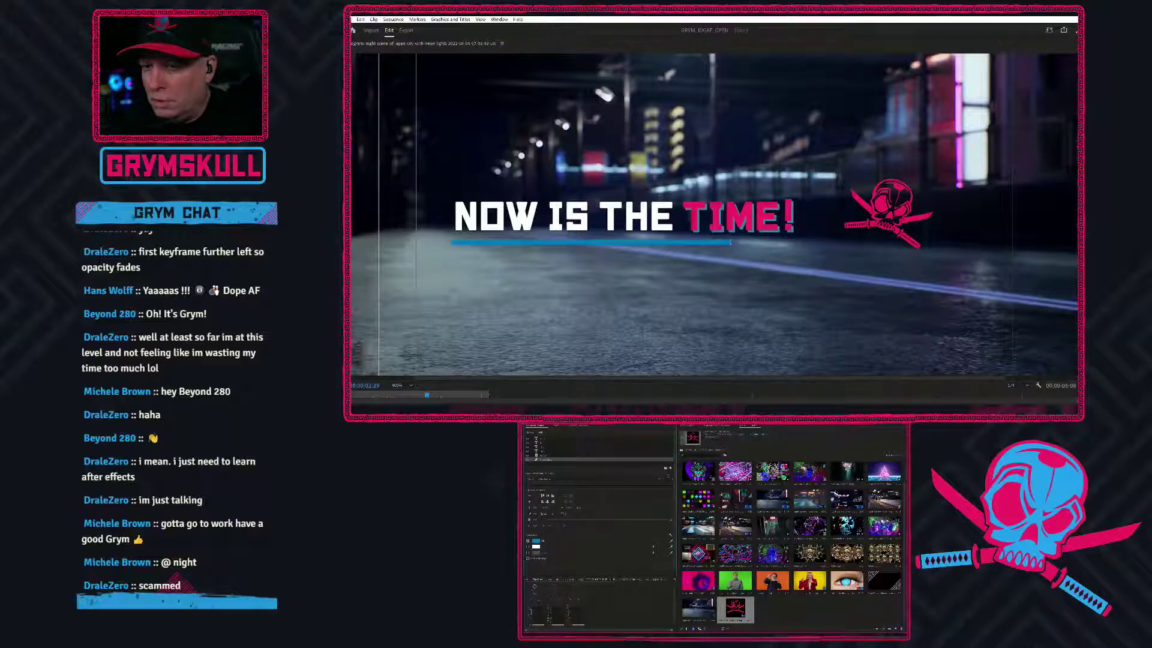
{"action": "left_click", "coordinate": [541, 513]}
{"action": "left_click_drag", "start_coordinate": [542, 514], "coordinate": [537, 533]}
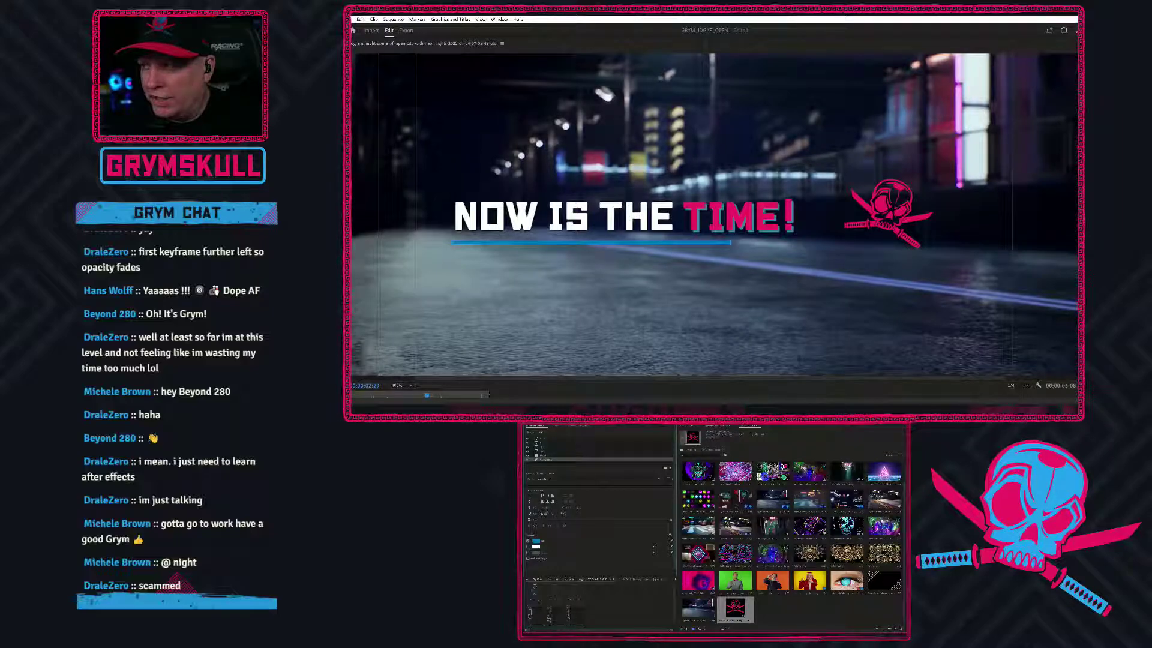
{"action": "left_click", "coordinate": [543, 514]}
{"action": "key", "text": "Return"}
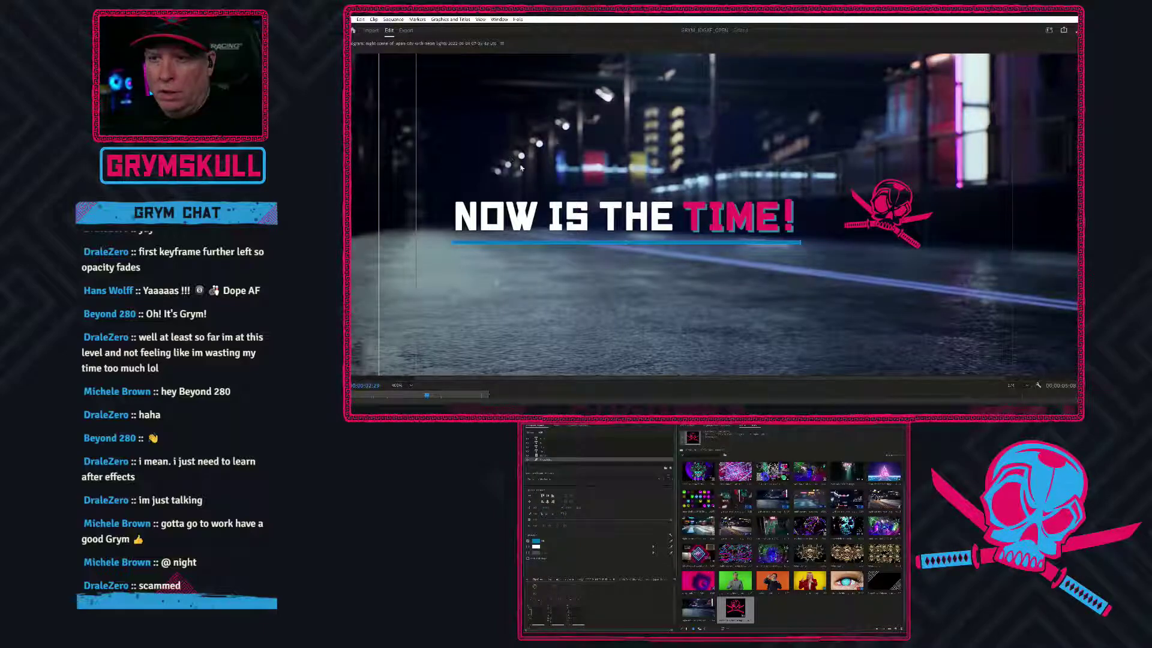
{"action": "key", "text": "grave"}
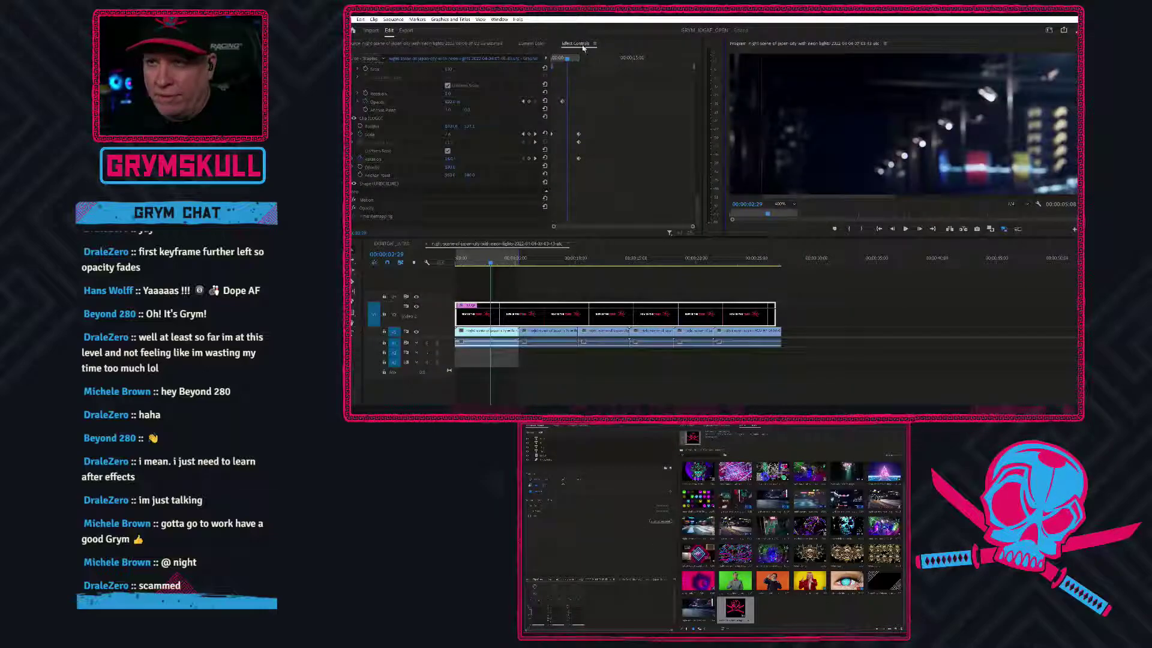
Expand the underline shape's properties in the maximized Effect Controls and enable horizontal scale keyframing at 00:00:02:29
{"action": "key", "text": "grave"}
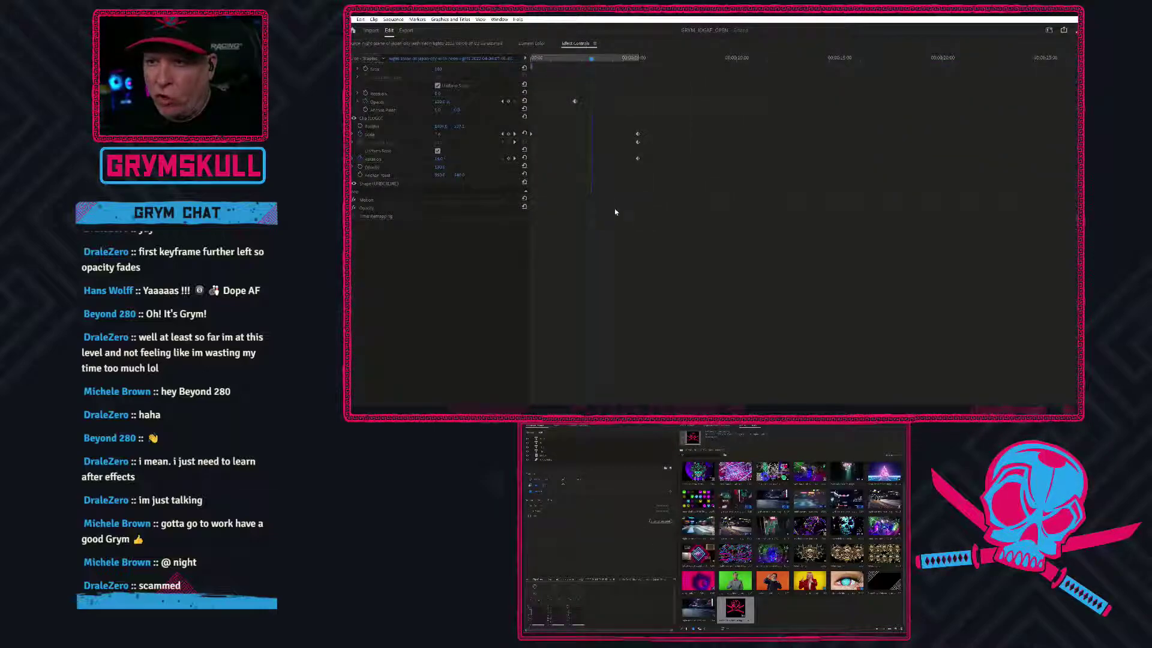
{"action": "left_click", "coordinate": [384, 185]}
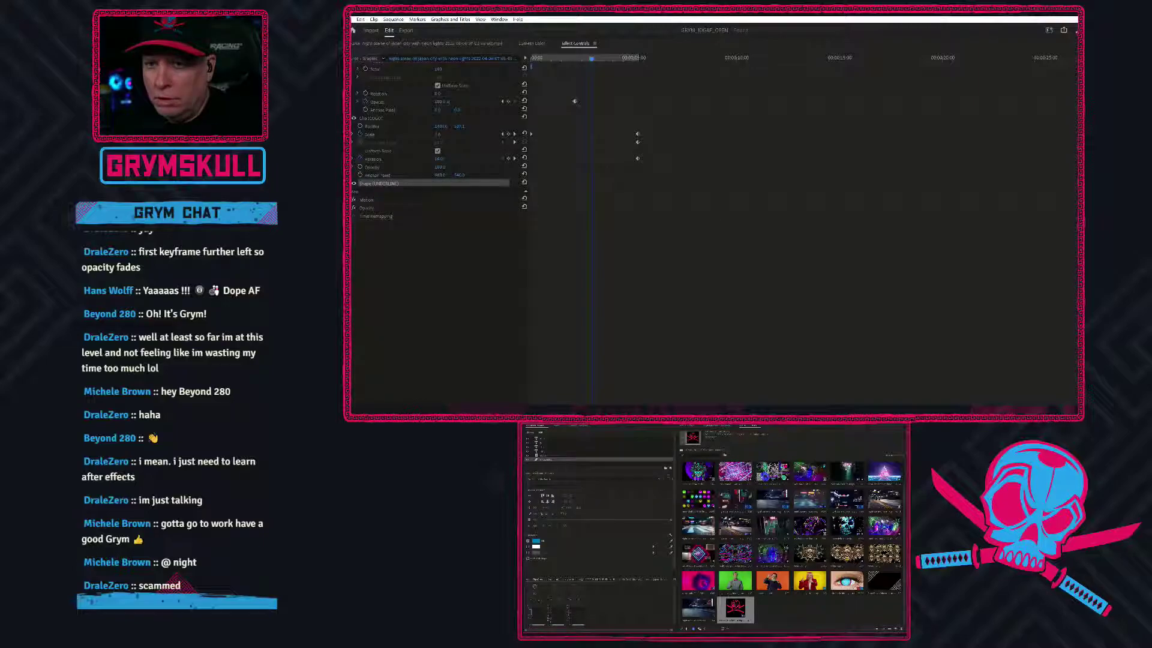
{"action": "left_click", "coordinate": [348, 183]}
{"action": "scroll", "coordinate": [418, 191], "scroll_direction": "down", "scroll_amount": 10}
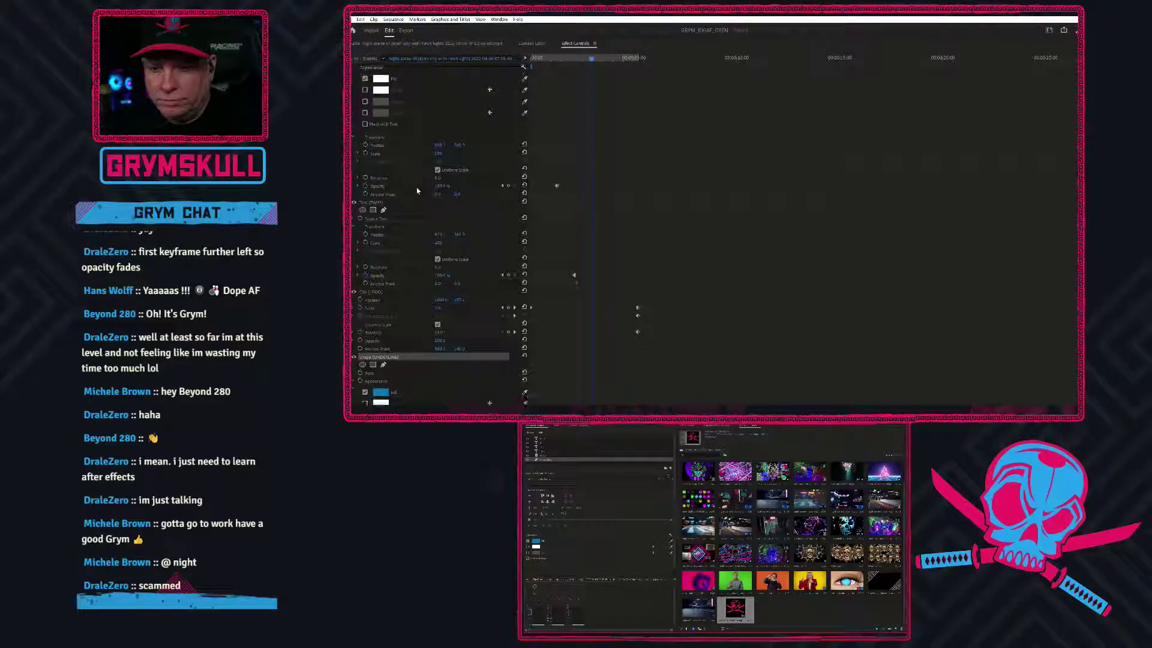
{"action": "scroll", "coordinate": [417, 191], "scroll_direction": "down", "scroll_amount": 3}
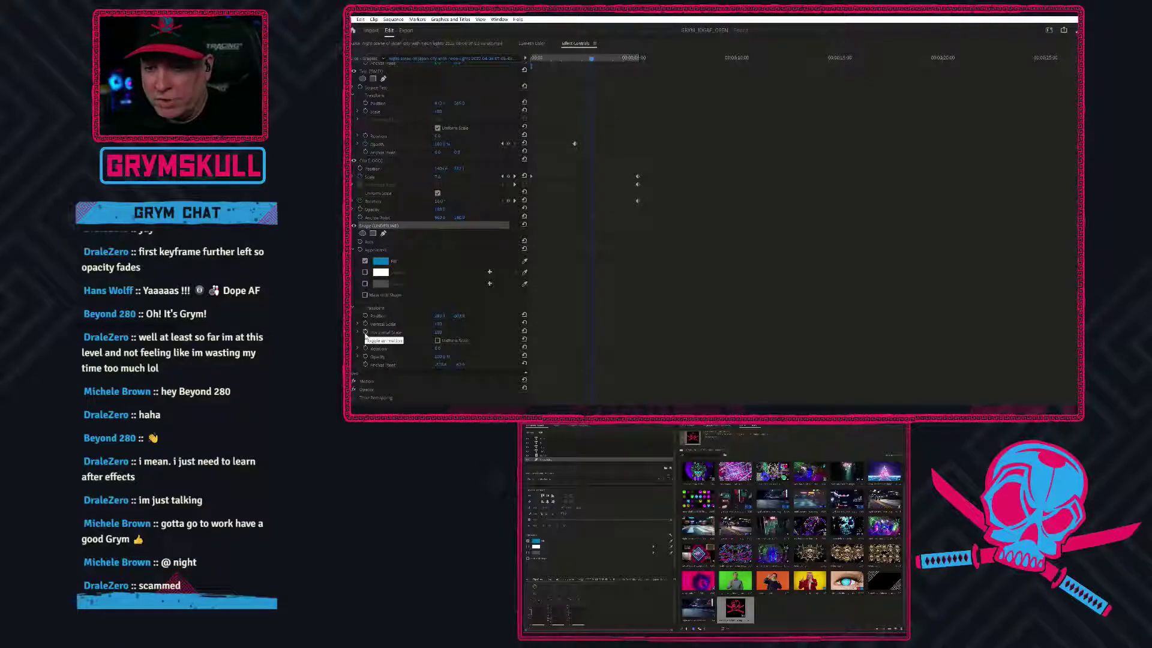
{"action": "left_click", "coordinate": [365, 333]}
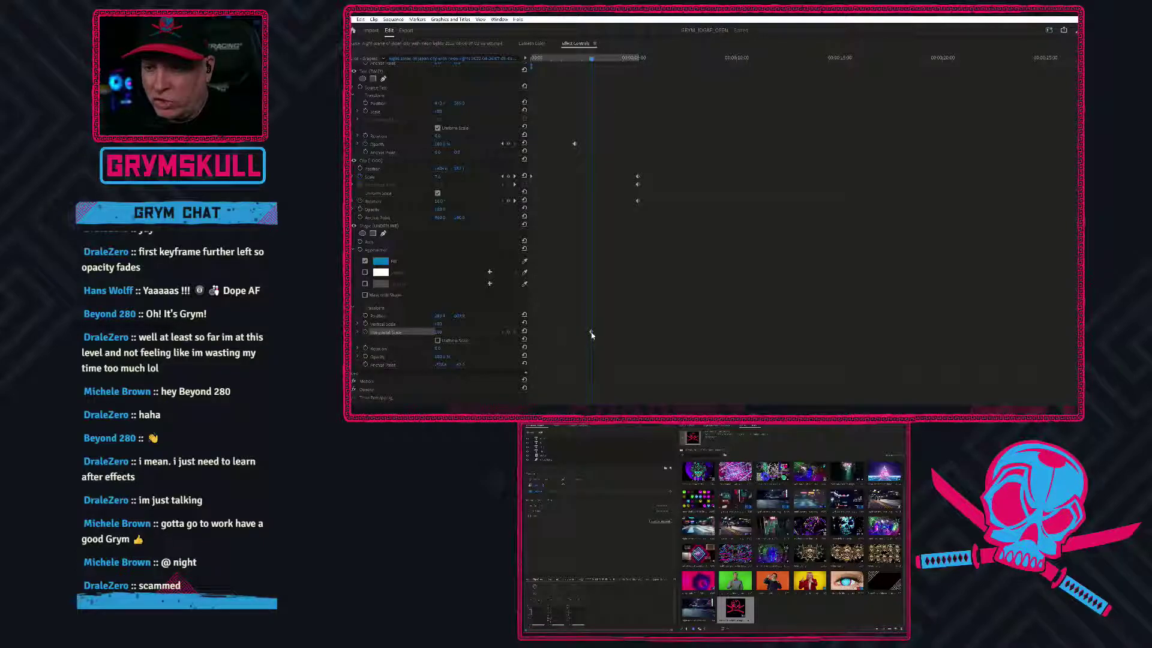
Keyframe the underline's horizontal scale to 0 at the sequence start and return to the normal panel layout
{"action": "left_click_drag", "start_coordinate": [591, 59], "coordinate": [530, 60]}
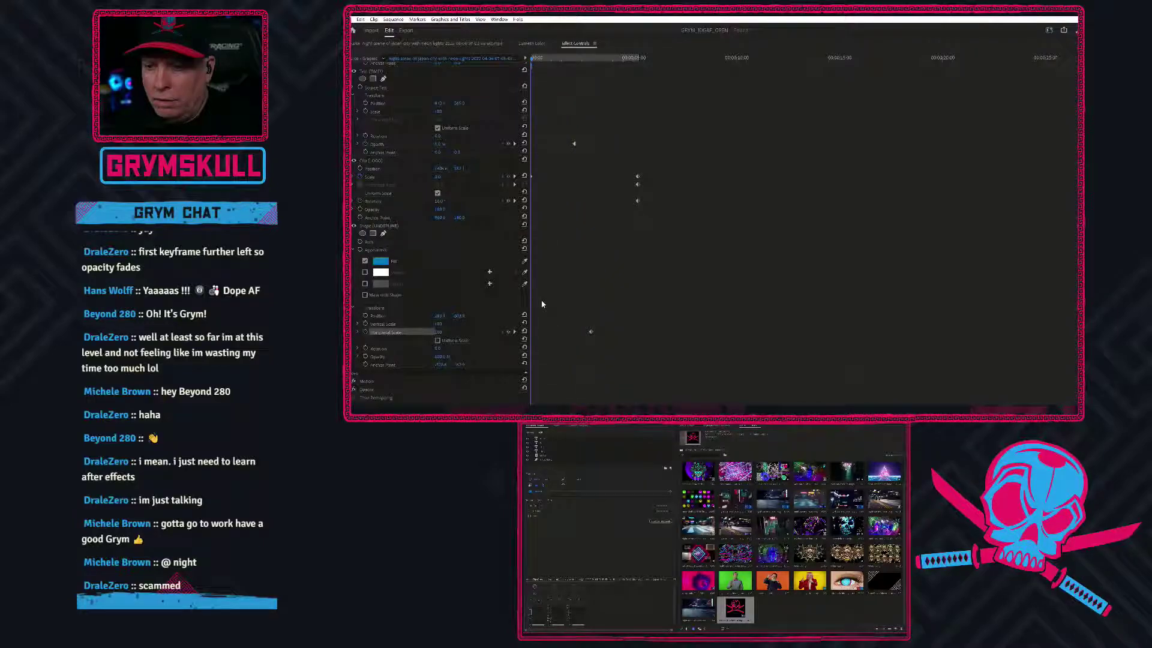
{"action": "left_click_drag", "start_coordinate": [1074, 410], "coordinate": [687, 410]}
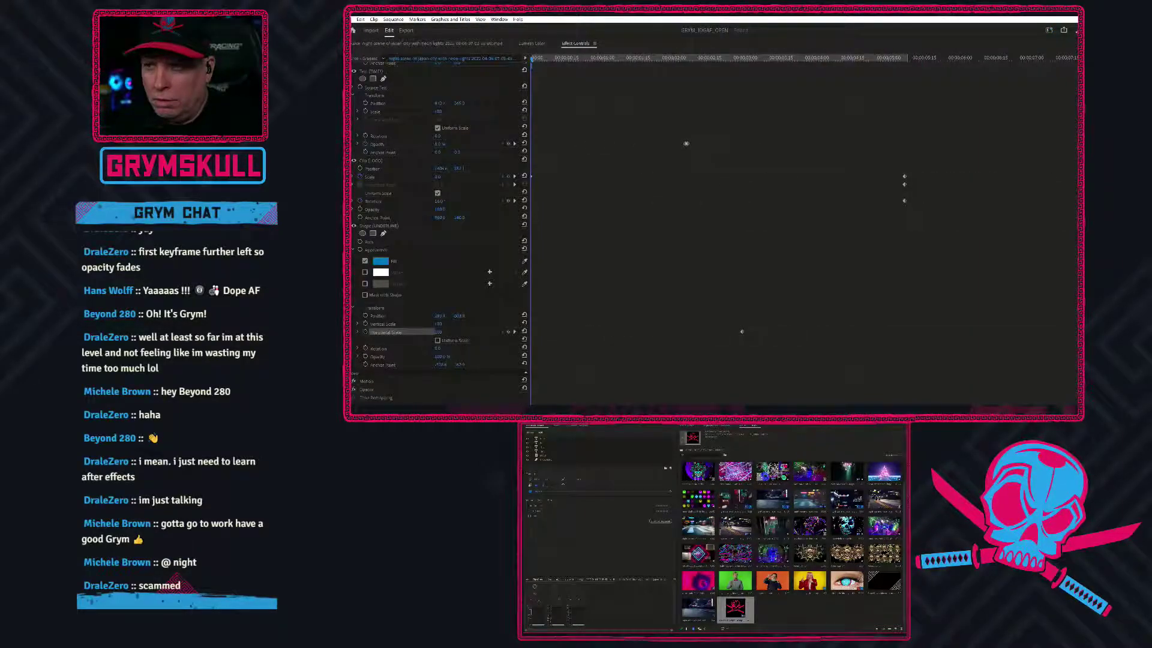
{"action": "left_click", "coordinate": [442, 332]}
{"action": "type", "text": "0"}
{"action": "key", "text": "Return"}
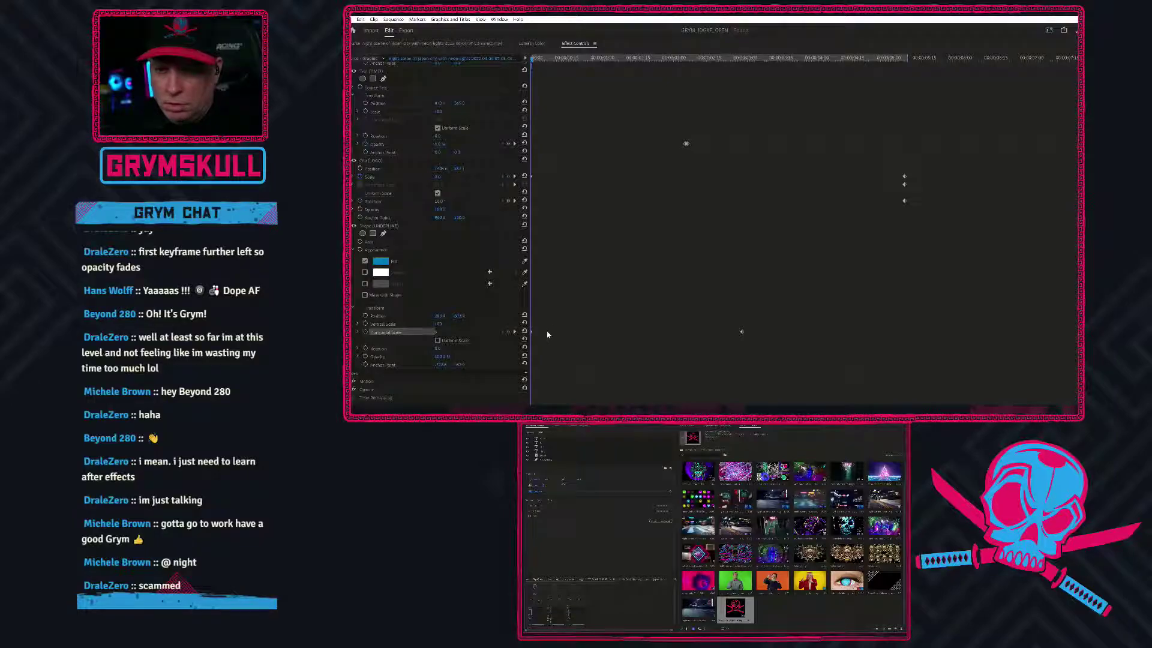
{"action": "left_click", "coordinate": [444, 331]}
{"action": "key", "text": "Return"}
{"action": "key", "text": "grave"}
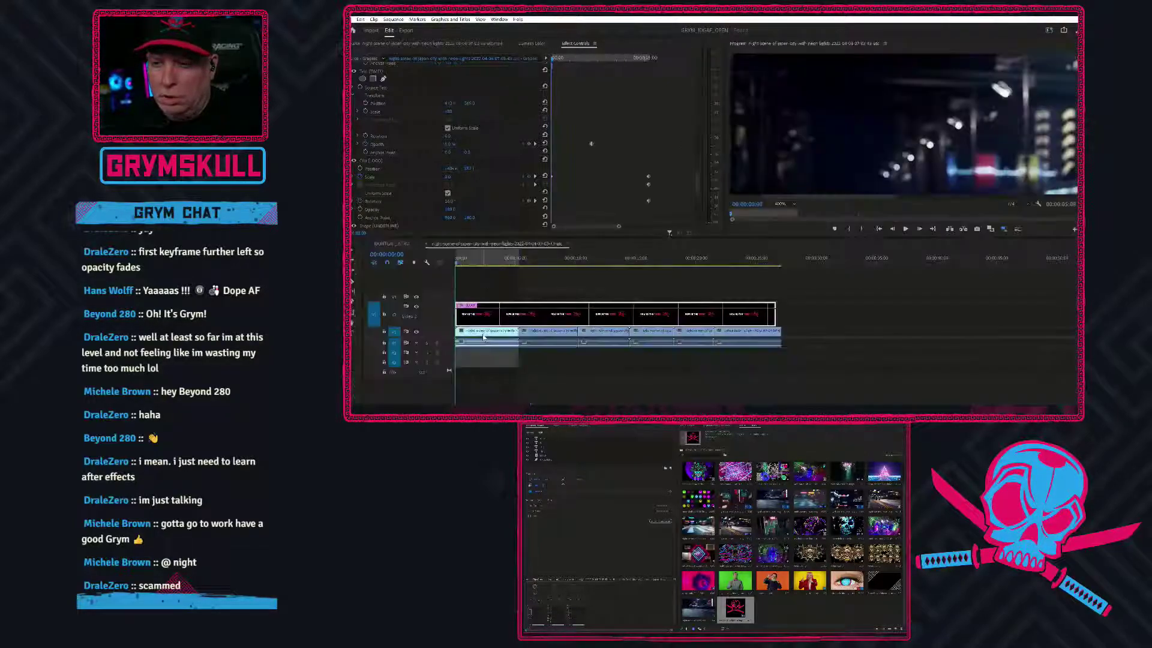
Play the title animation in the fitted, maximized program preview and set the playback resolution to Full
{"action": "left_click", "coordinate": [787, 204]}
{"action": "left_click", "coordinate": [788, 211]}
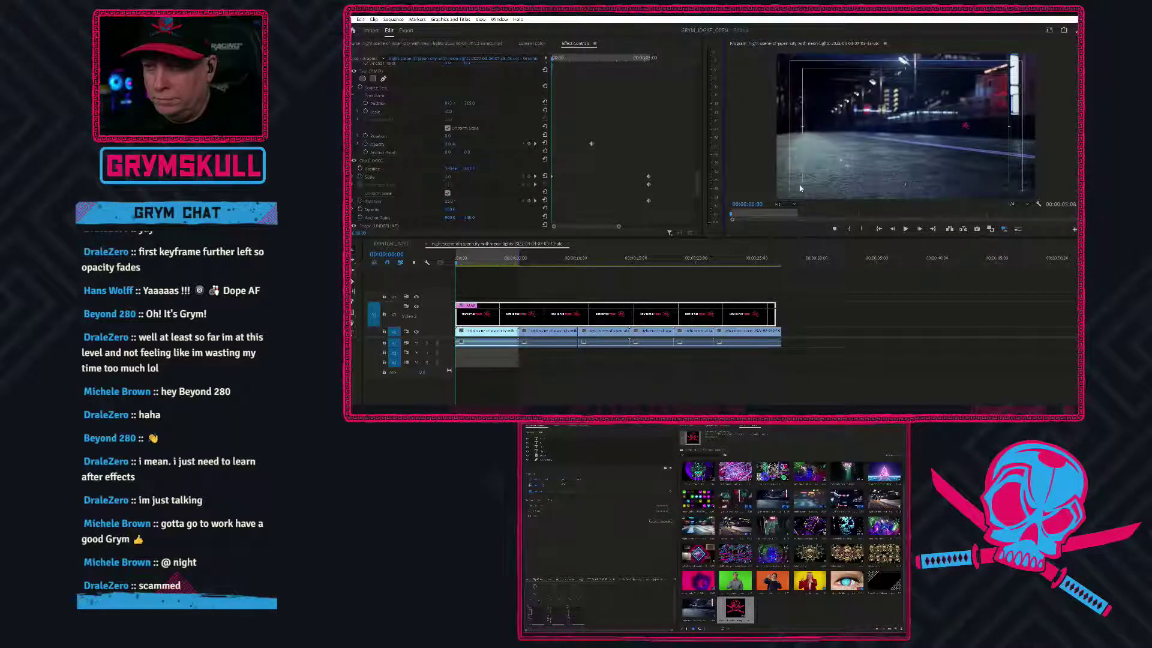
{"action": "key", "text": "grave"}
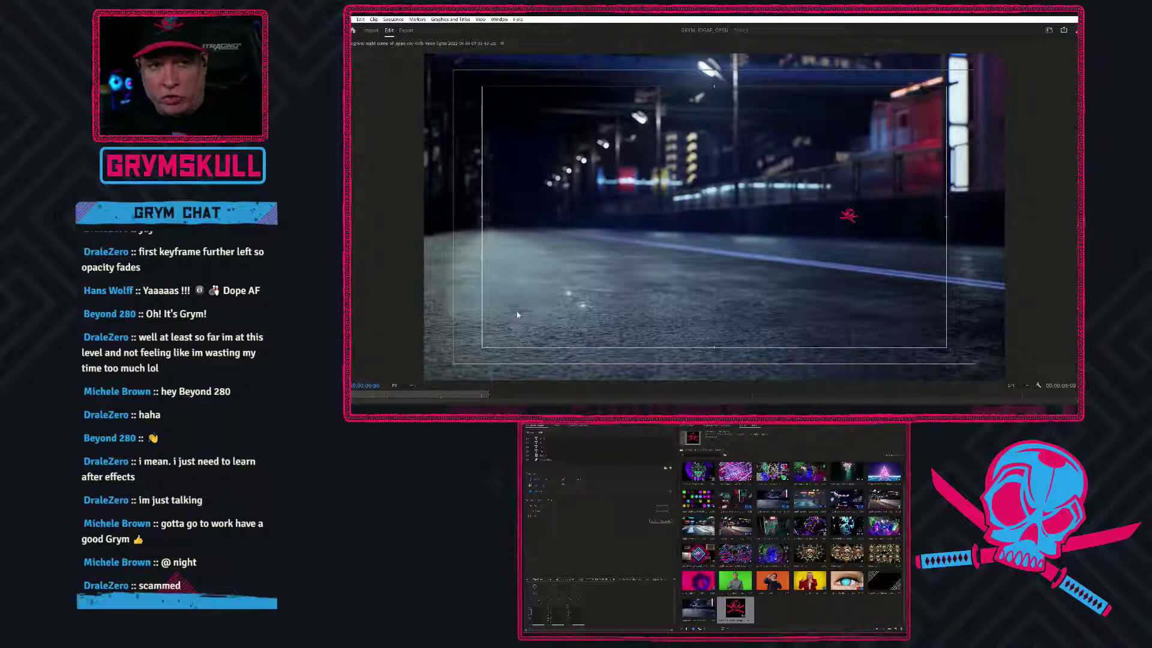
{"action": "key", "text": "space"}
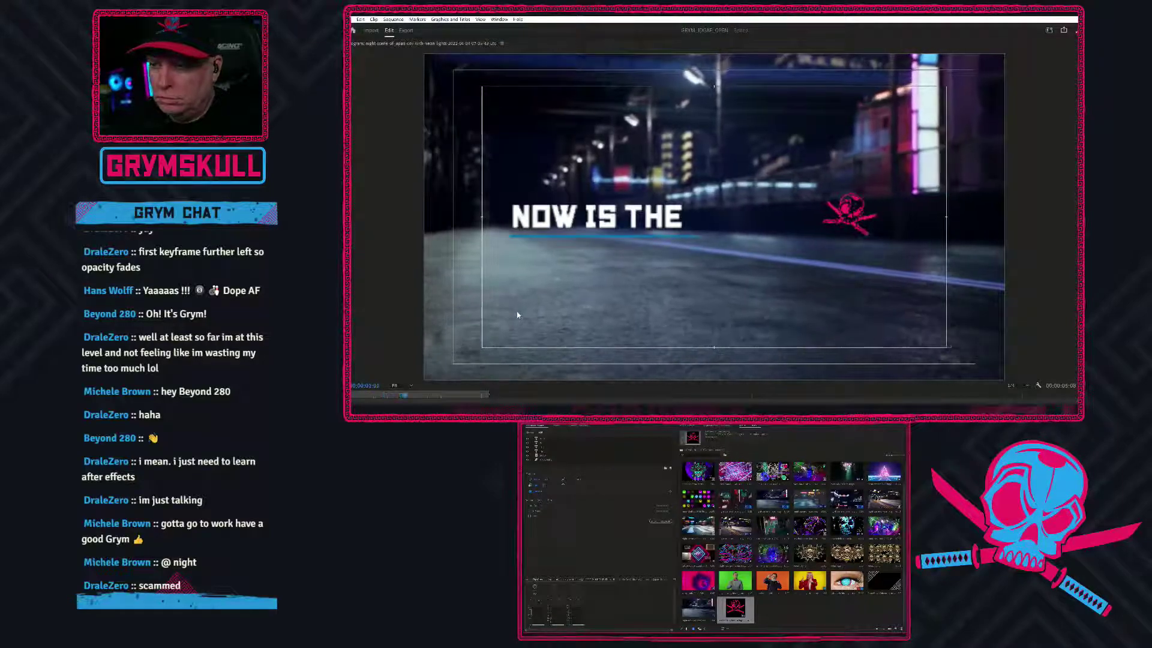
{"action": "left_click", "coordinate": [1027, 386]}
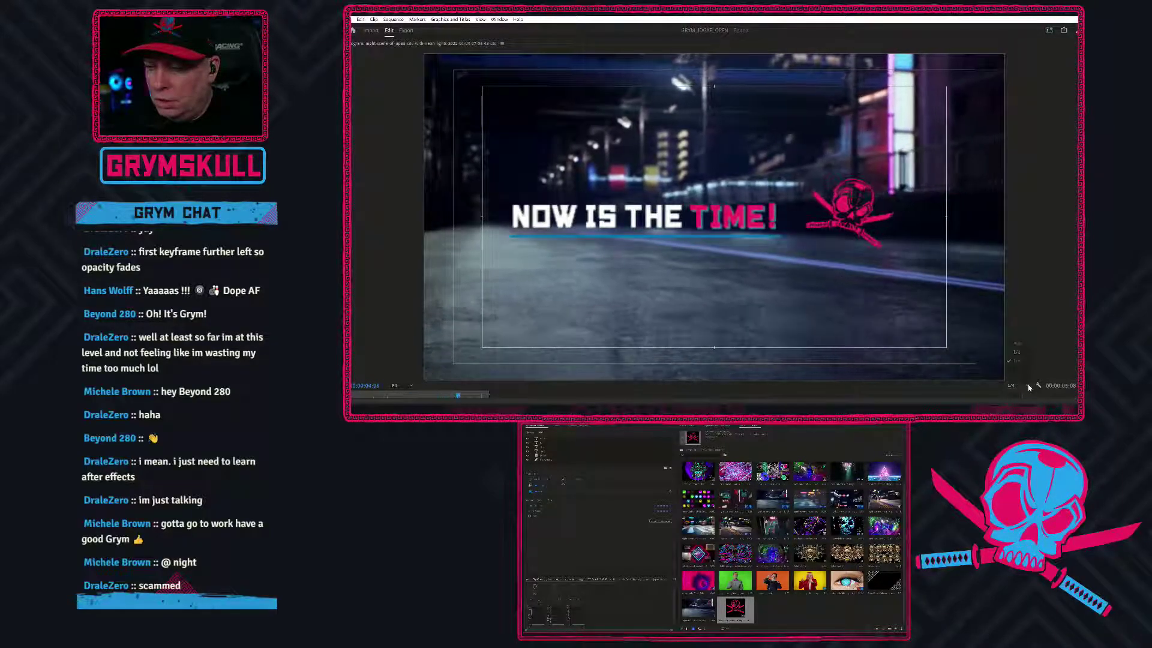
{"action": "left_click", "coordinate": [1018, 344]}
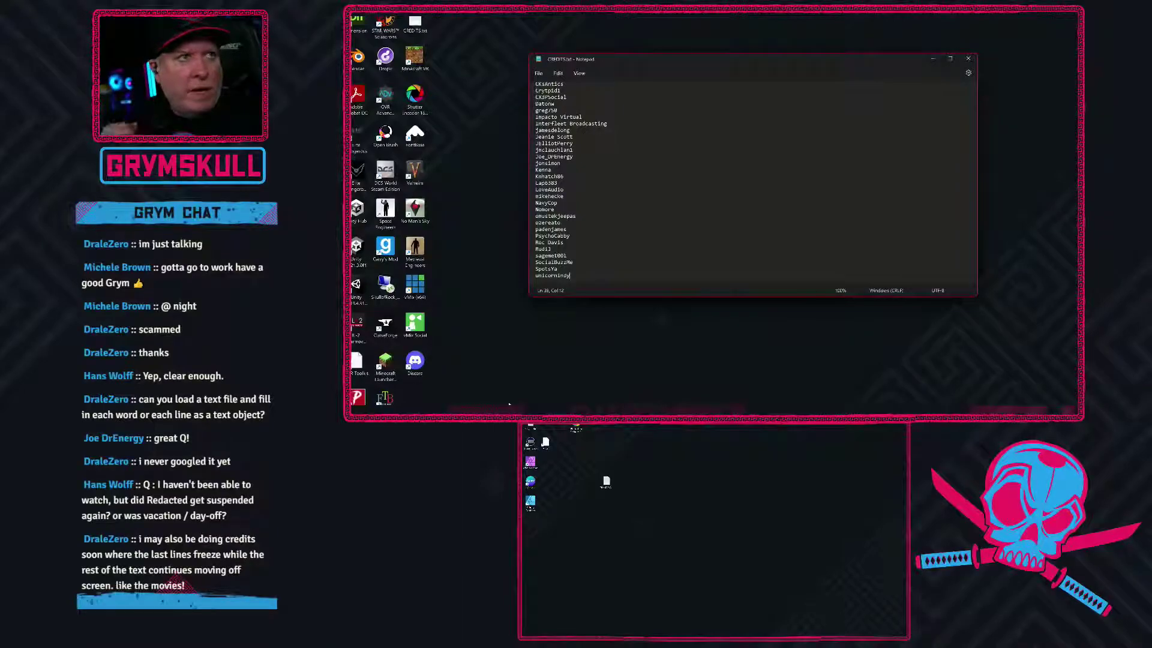
Move the CREDITS.txt Notepad window to the second monitor and switch back to Premiere Pro
{"action": "left_click", "coordinate": [488, 161]}
{"action": "right_click", "coordinate": [488, 161]}
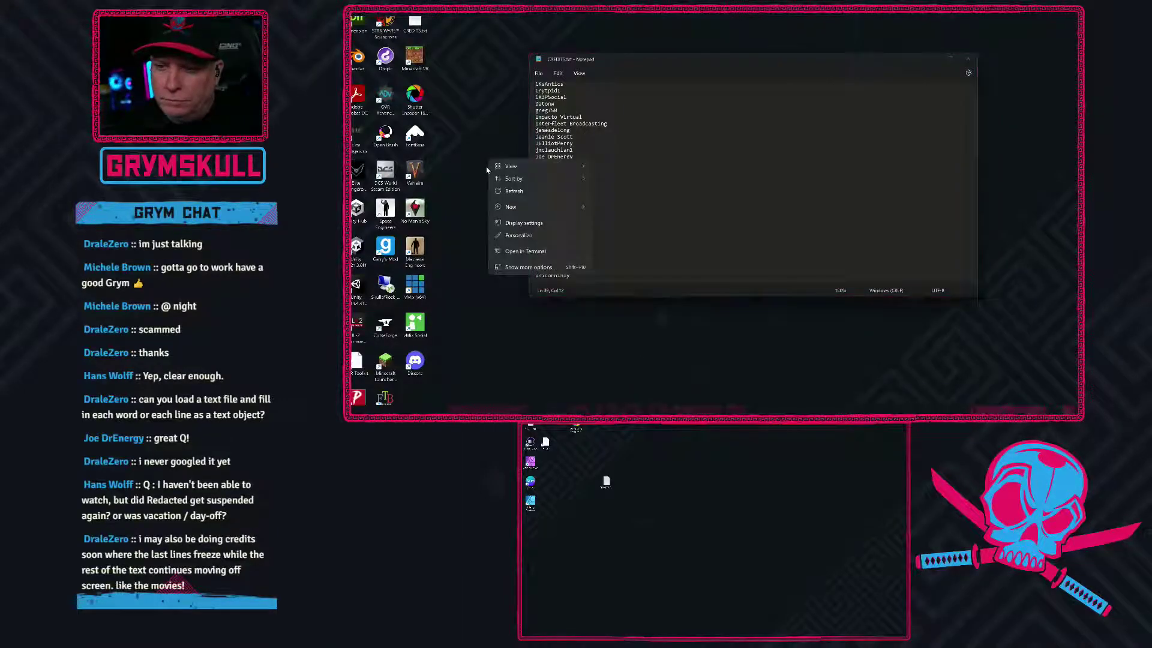
{"action": "mouse_move", "coordinate": [528, 166]}
{"action": "left_click", "coordinate": [654, 242]}
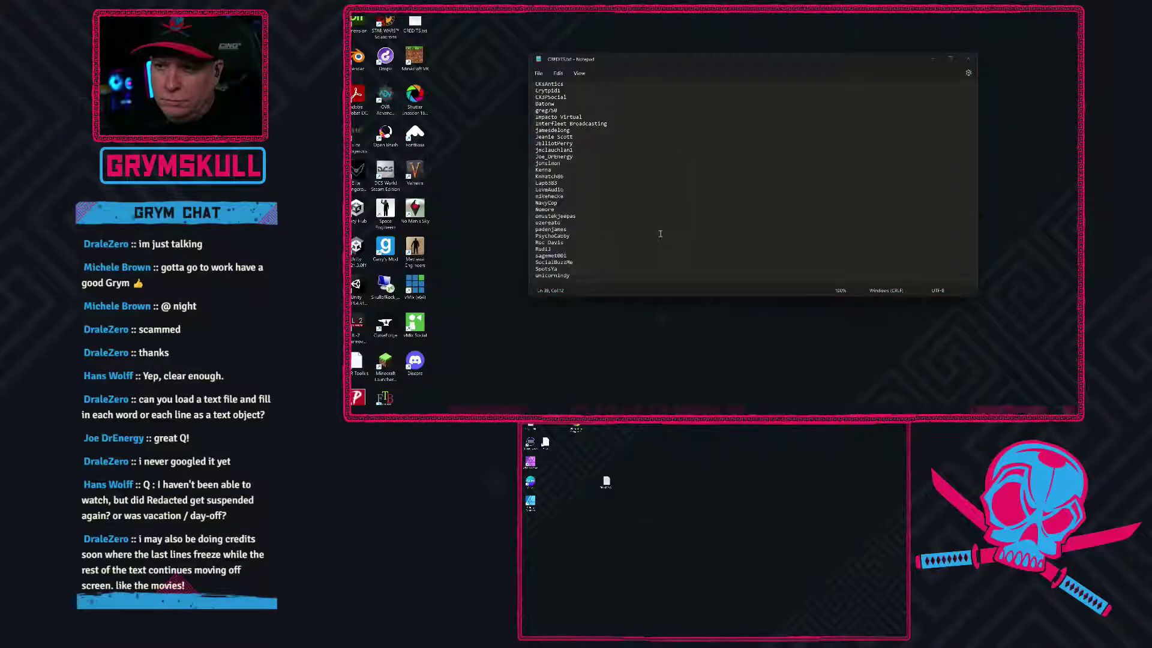
{"action": "left_click_drag", "start_coordinate": [670, 60], "coordinate": [605, 451]}
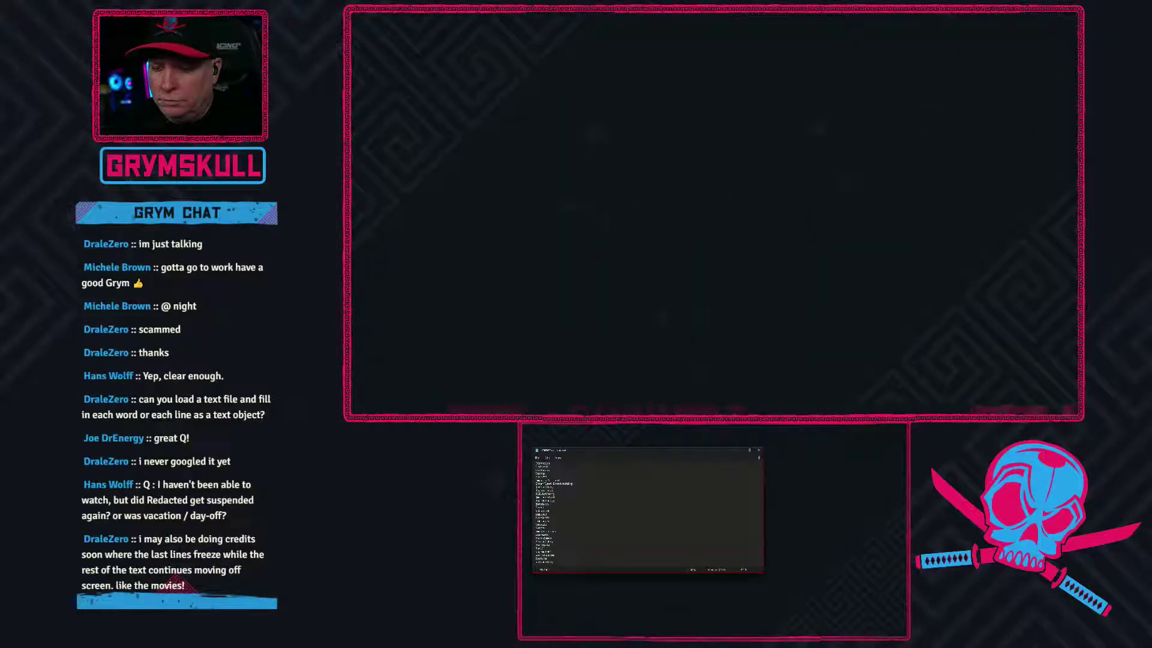
{"action": "left_click", "coordinate": [655, 414]}
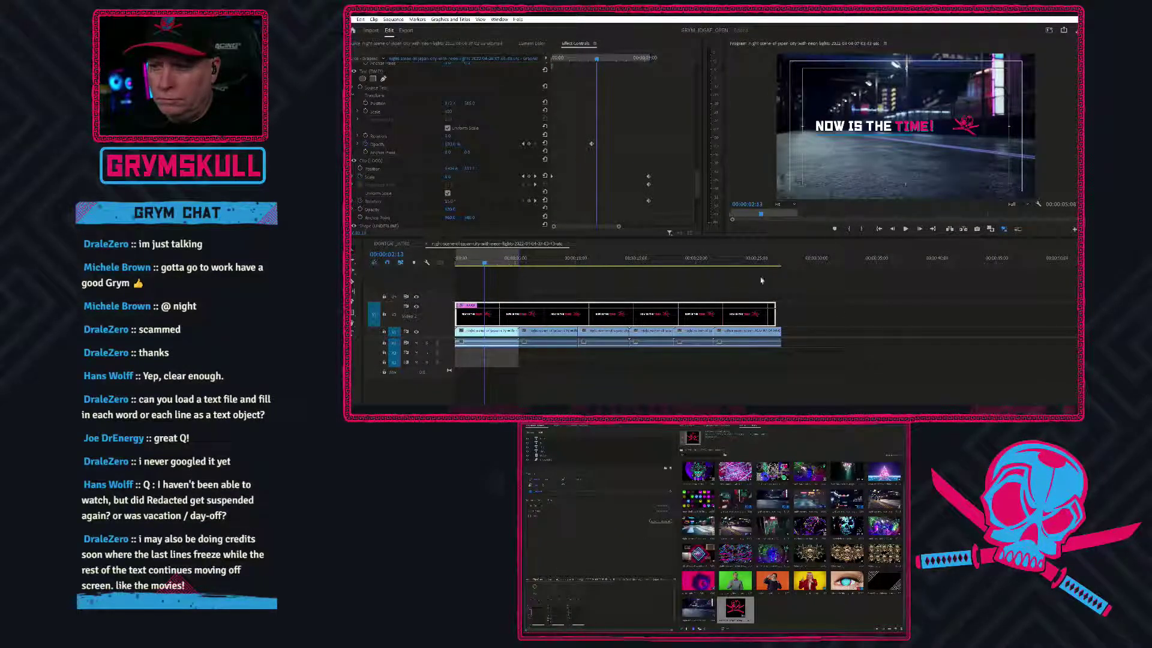
Trim the title graphic to the end of the first clip and mark the last two clips as the in-to-out range
{"action": "left_click_drag", "start_coordinate": [774, 305], "coordinate": [517, 302]}
{"action": "left_click", "coordinate": [675, 261]}
{"action": "left_click", "coordinate": [674, 264]}
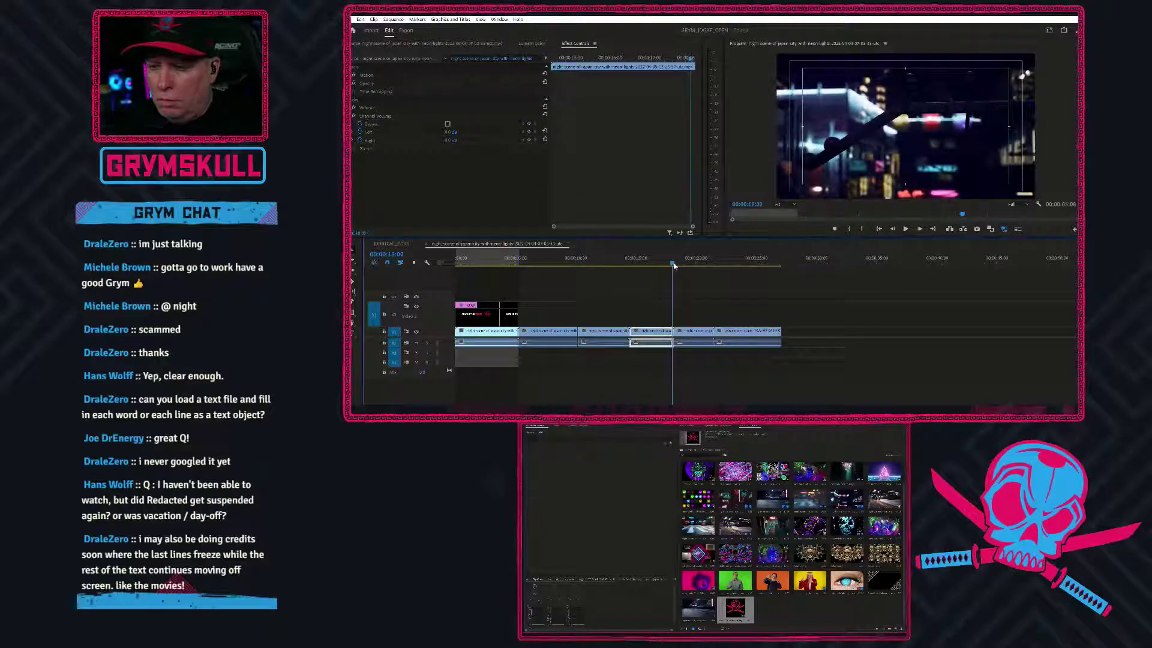
{"action": "key", "text": "i"}
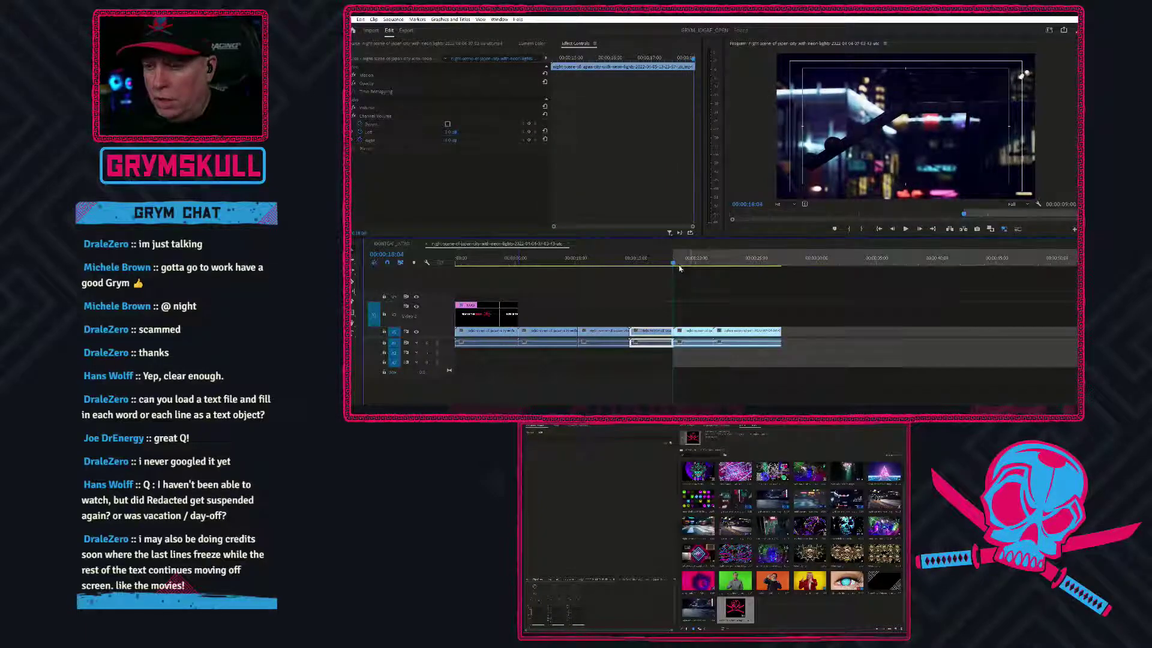
{"action": "left_click_drag", "start_coordinate": [802, 261], "coordinate": [780, 262]}
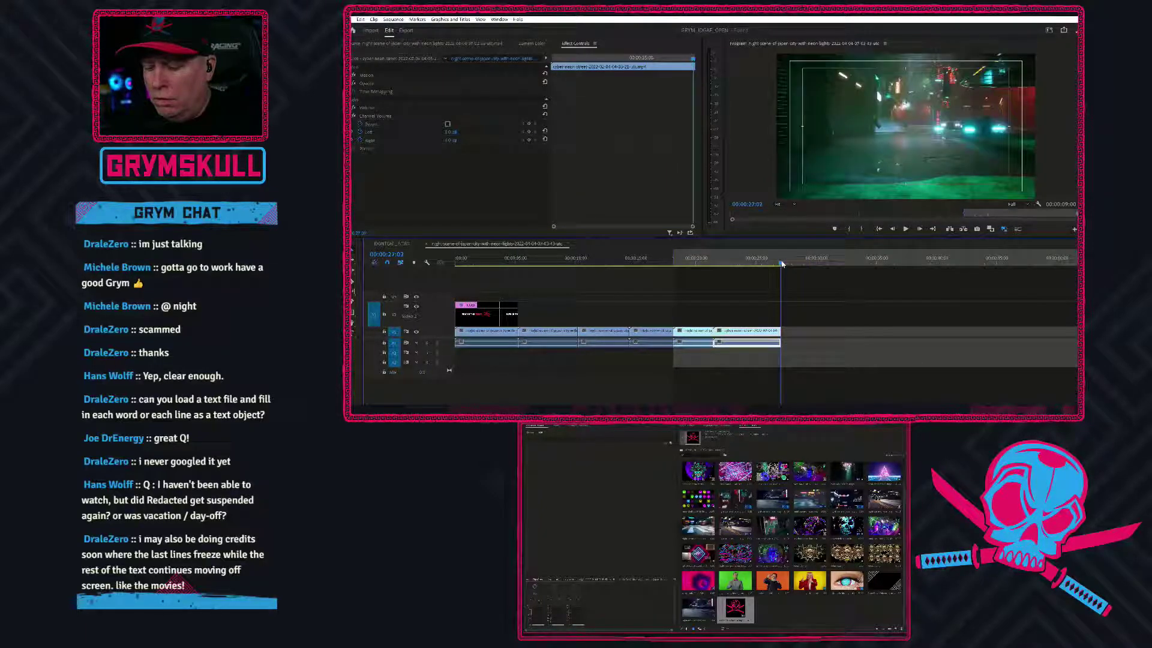
{"action": "key", "text": "o"}
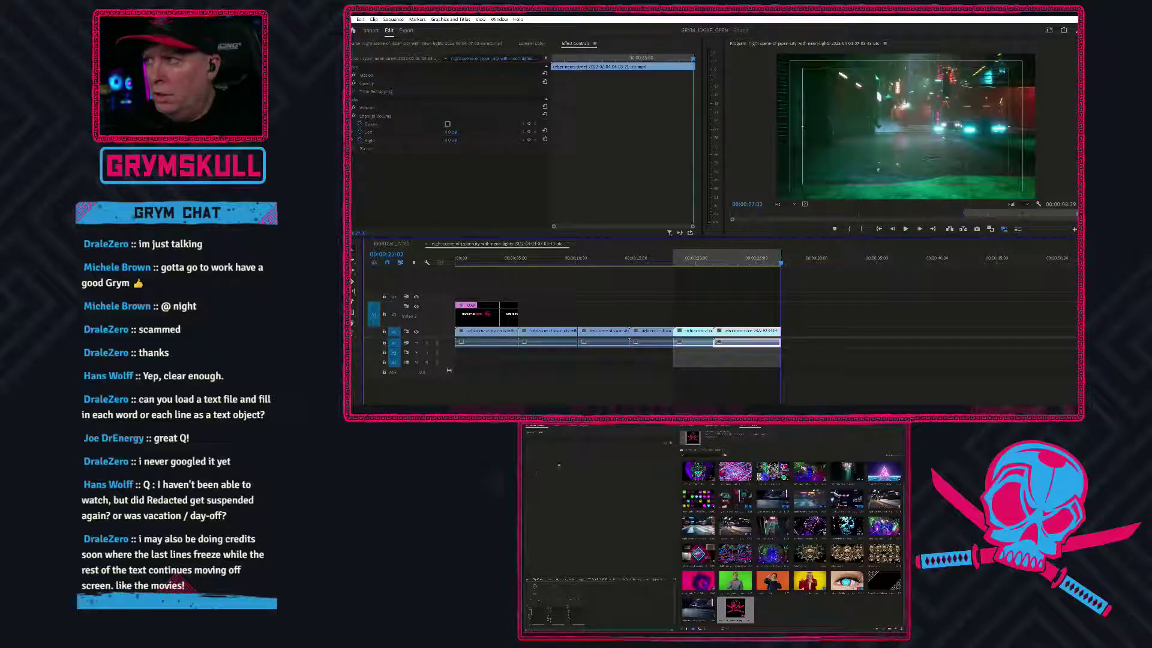
{"action": "left_click", "coordinate": [670, 444]}
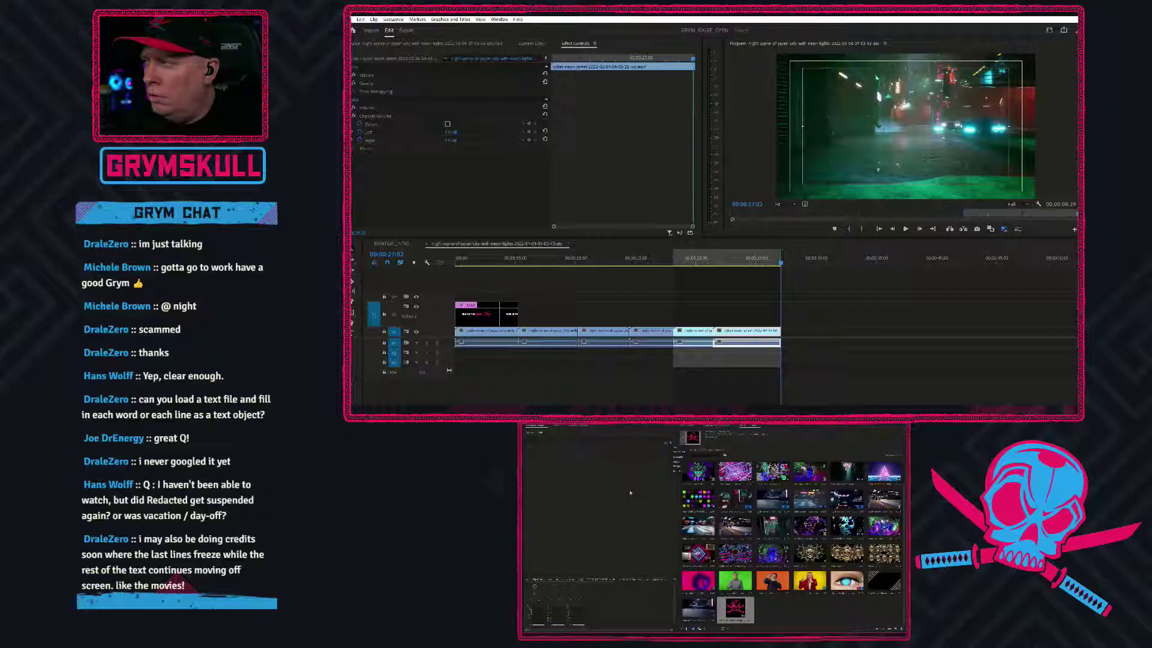
{"action": "left_click", "coordinate": [678, 452]}
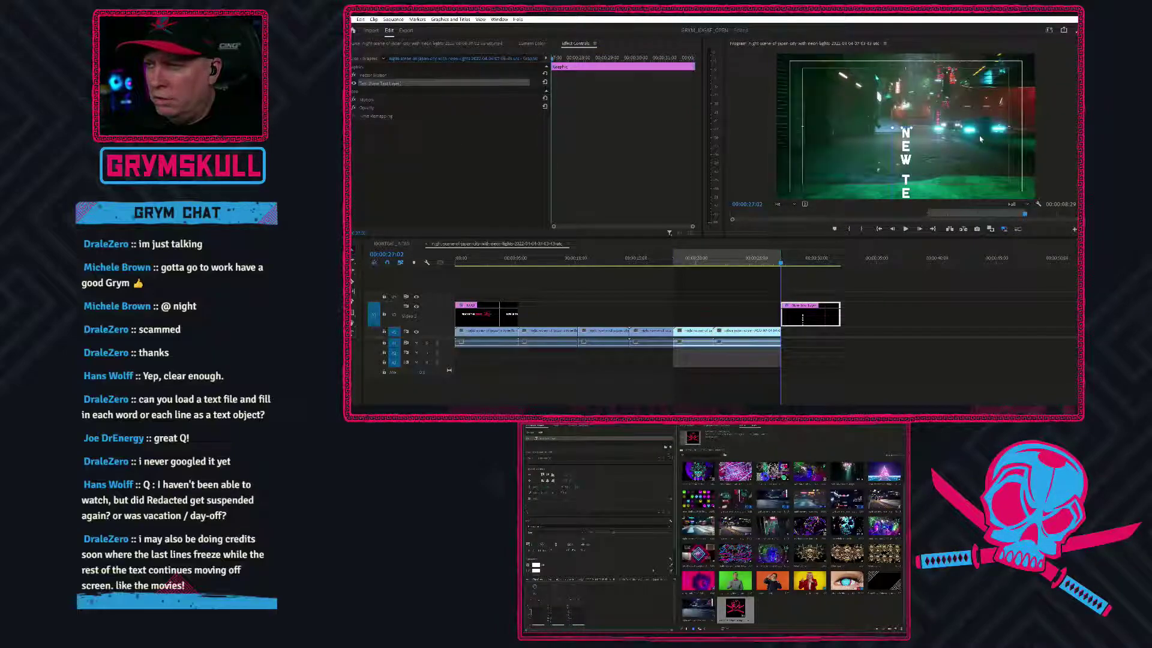
{"action": "key", "text": "ctrl+z"}
Add a horizontal text layer after the last clip, reduce its font size, and center its alignment and horizontal position in the frame
{"action": "left_click", "coordinate": [671, 443]}
{"action": "left_click", "coordinate": [677, 448]}
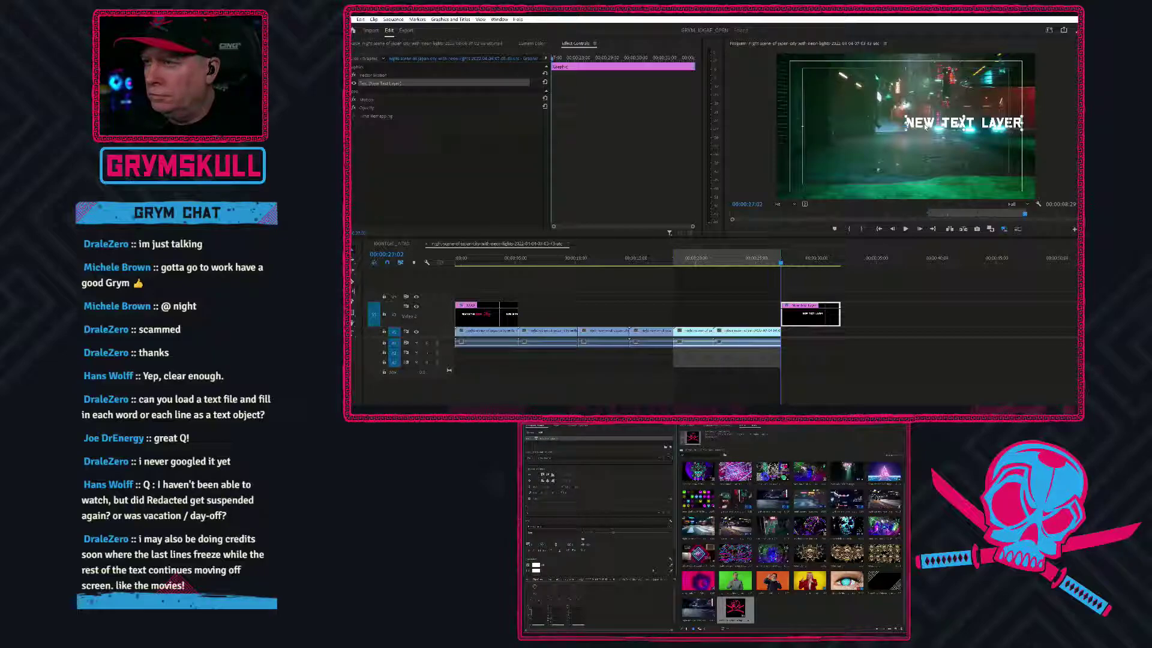
{"action": "left_click", "coordinate": [530, 482]}
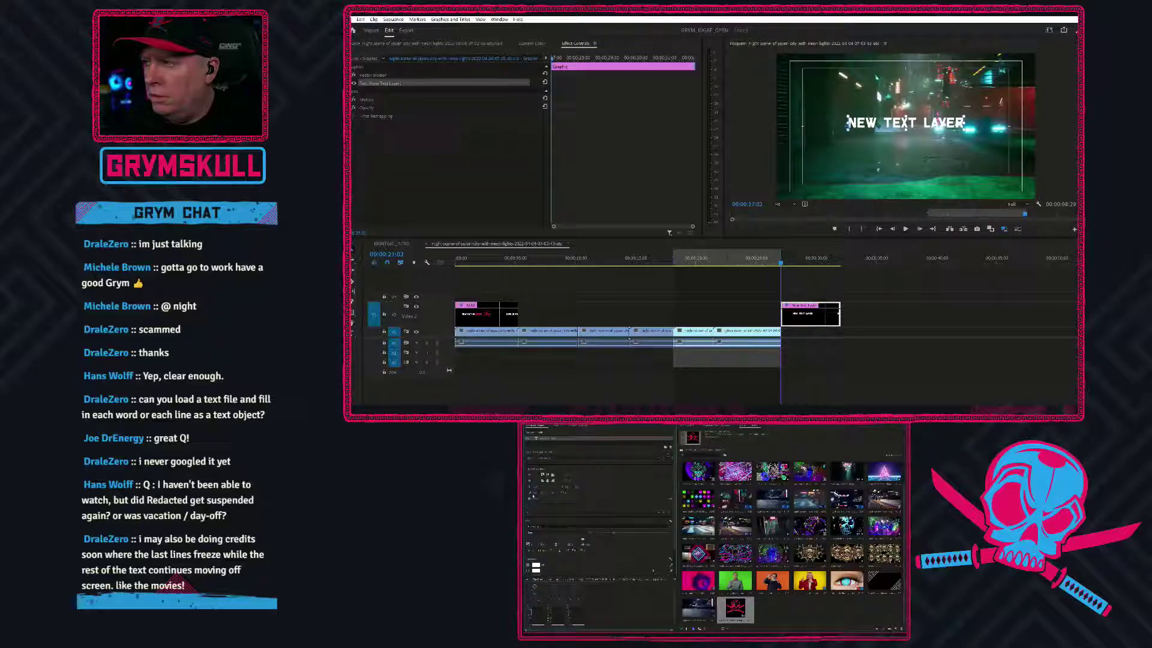
{"action": "left_click_drag", "start_coordinate": [613, 533], "coordinate": [604, 533]}
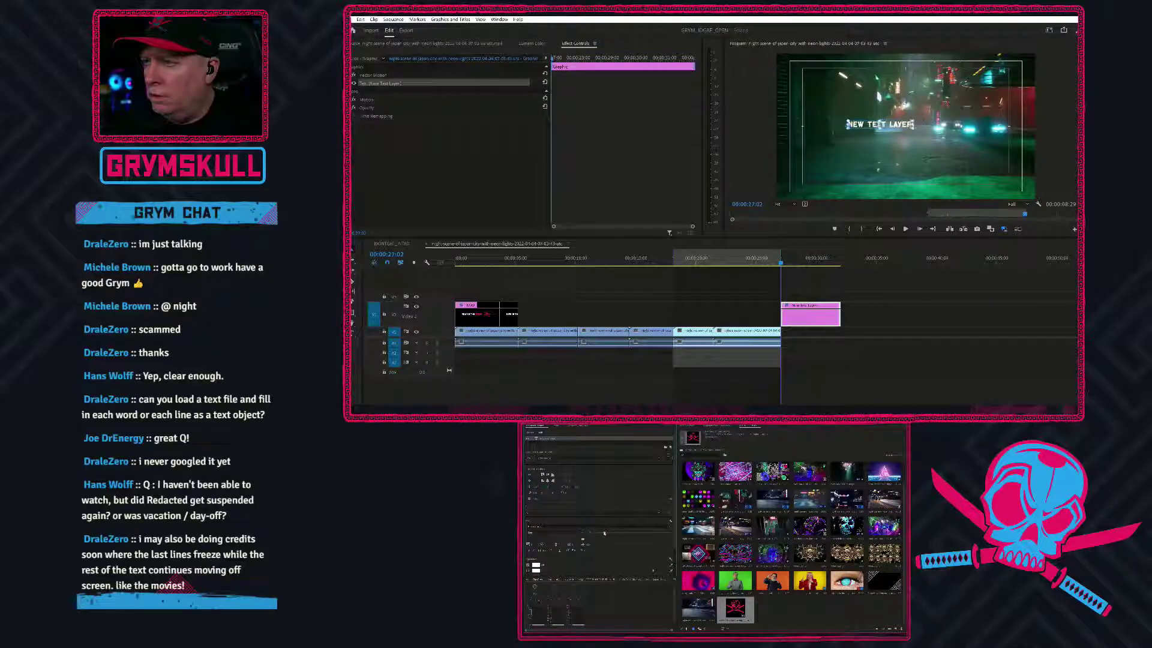
{"action": "left_click", "coordinate": [542, 544]}
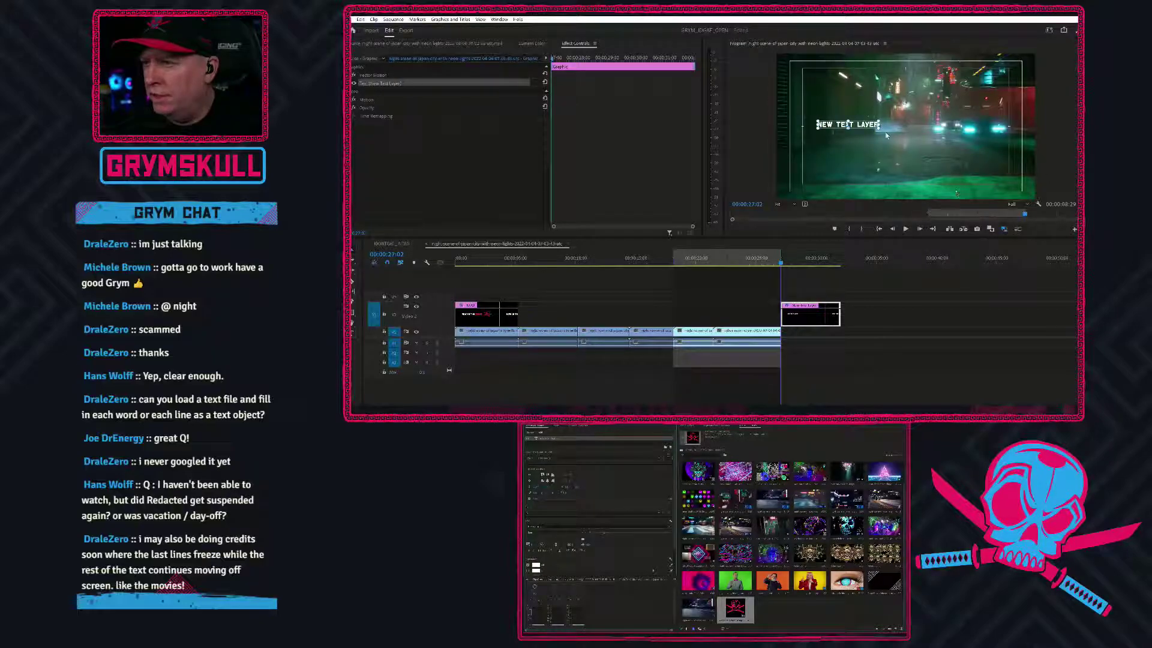
{"action": "left_click", "coordinate": [529, 480]}
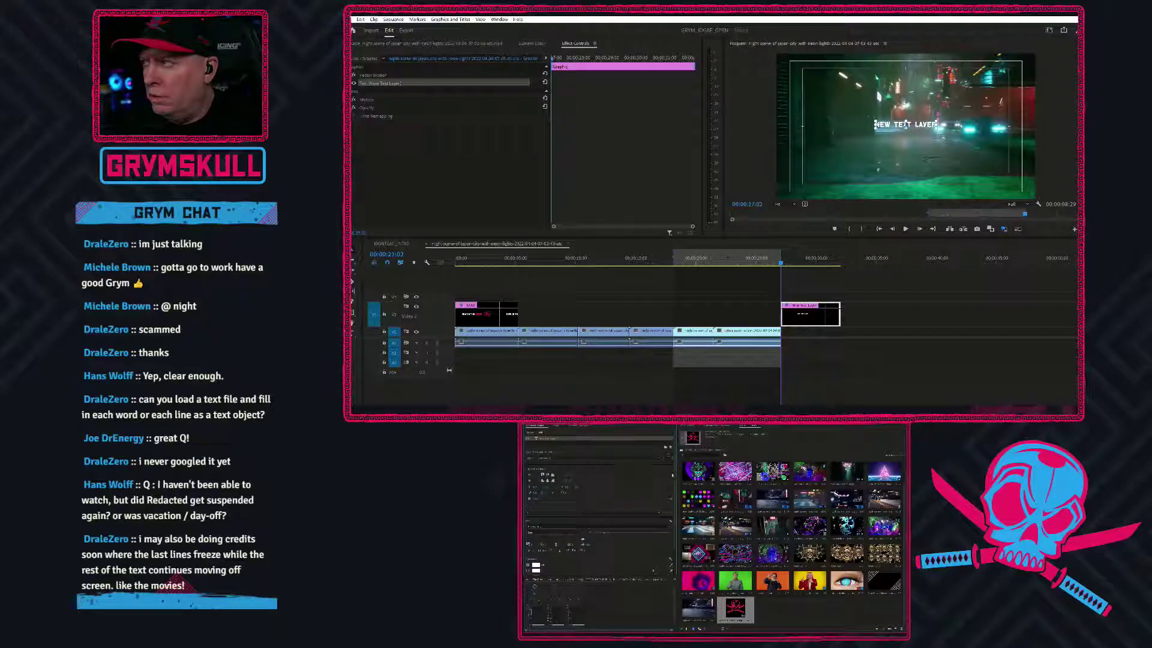
Try to import CREDITS.txt from the Desktop using the Text file type filter
{"action": "left_click", "coordinate": [670, 446]}
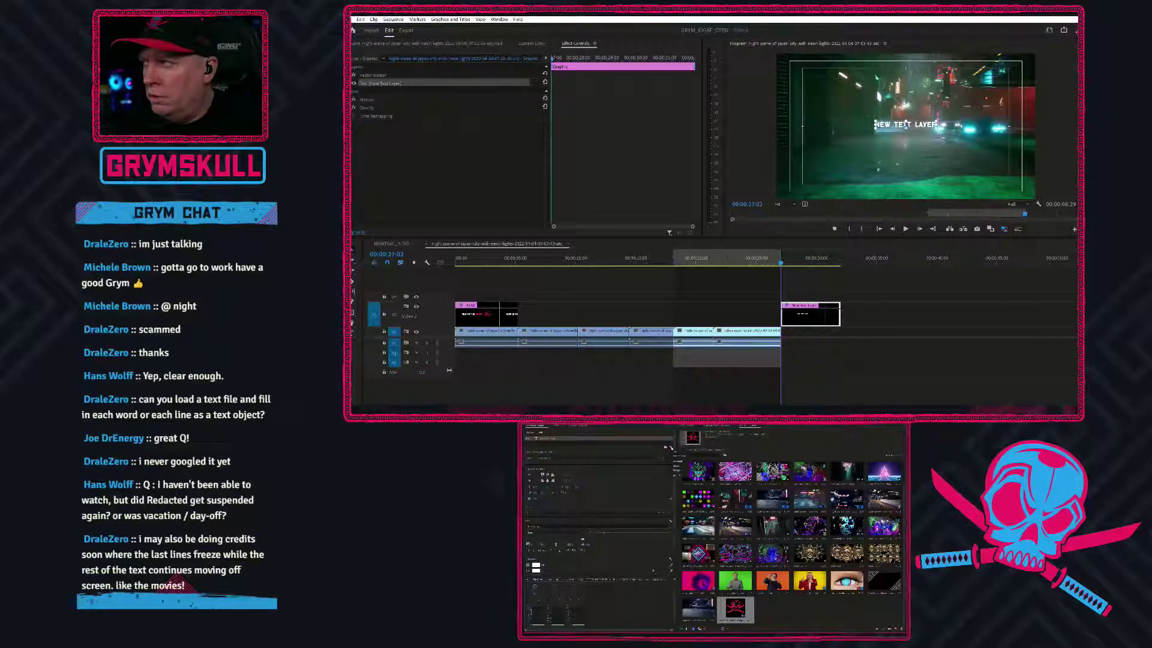
{"action": "left_click", "coordinate": [677, 475]}
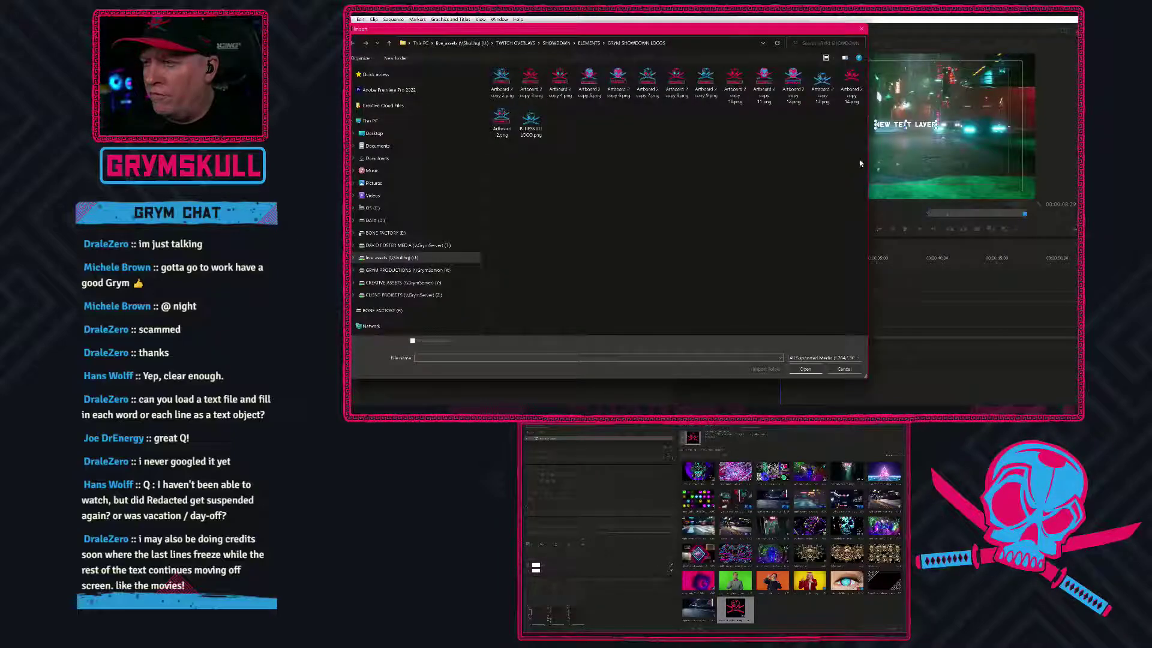
{"action": "left_click", "coordinate": [374, 133]}
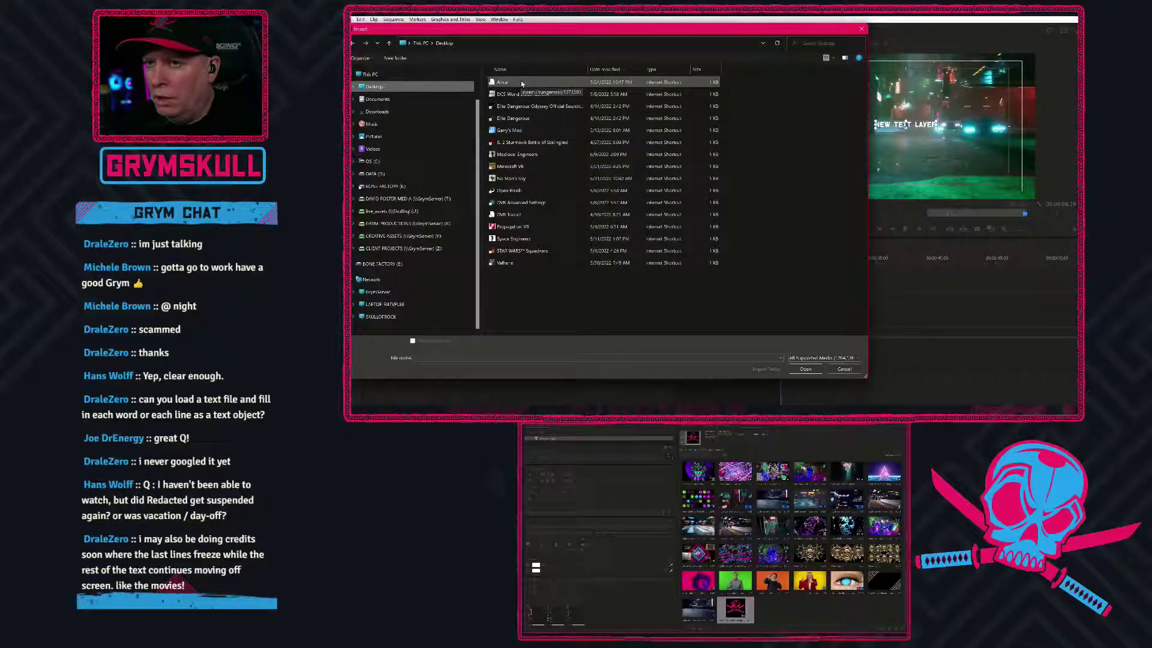
{"action": "left_click_drag", "start_coordinate": [587, 69], "coordinate": [646, 69]}
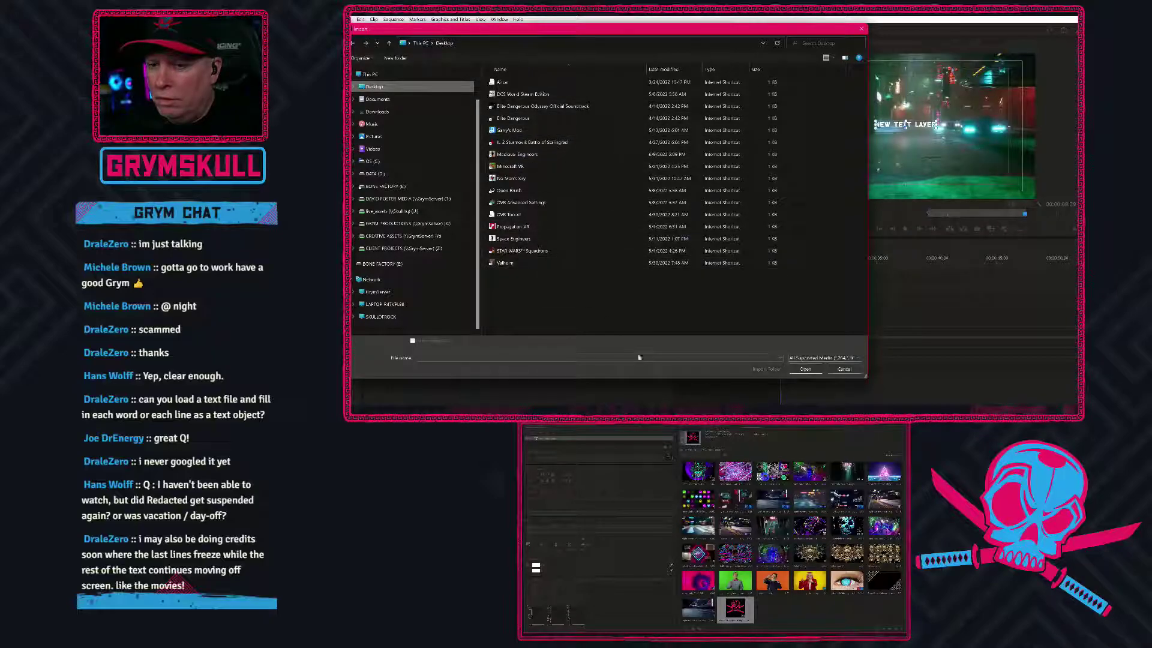
{"action": "left_click", "coordinate": [827, 358]}
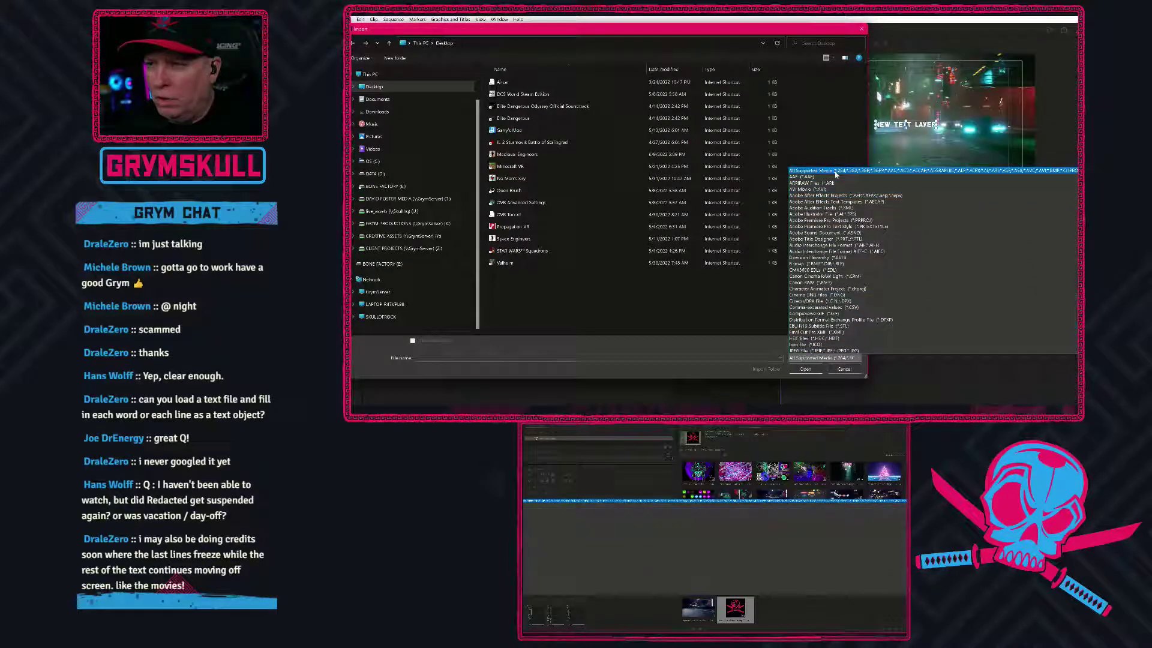
{"action": "scroll", "coordinate": [829, 233], "scroll_direction": "down", "scroll_amount": 1}
{"action": "scroll", "coordinate": [829, 233], "scroll_direction": "down", "scroll_amount": 10}
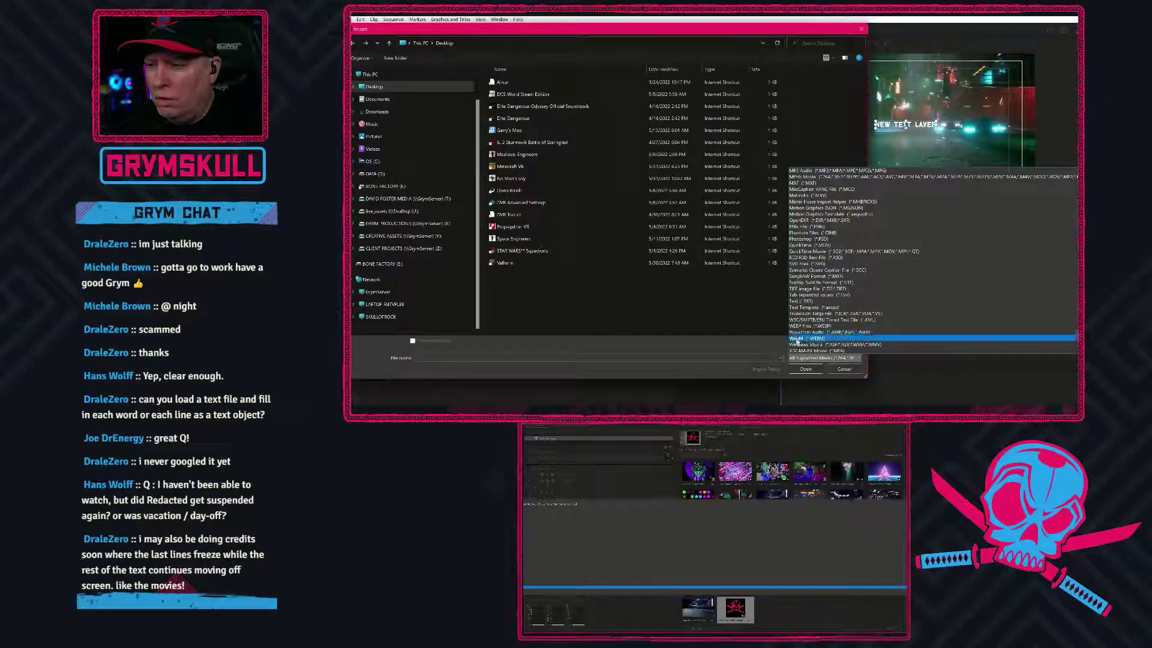
{"action": "left_click", "coordinate": [799, 300]}
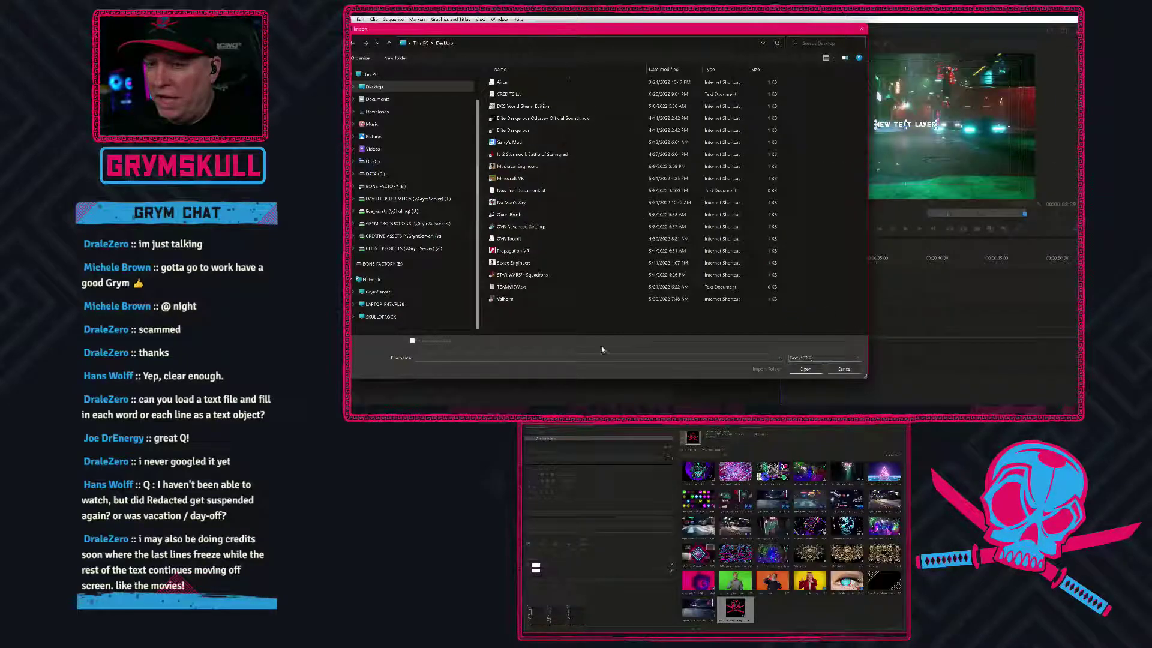
{"action": "left_click", "coordinate": [513, 94]}
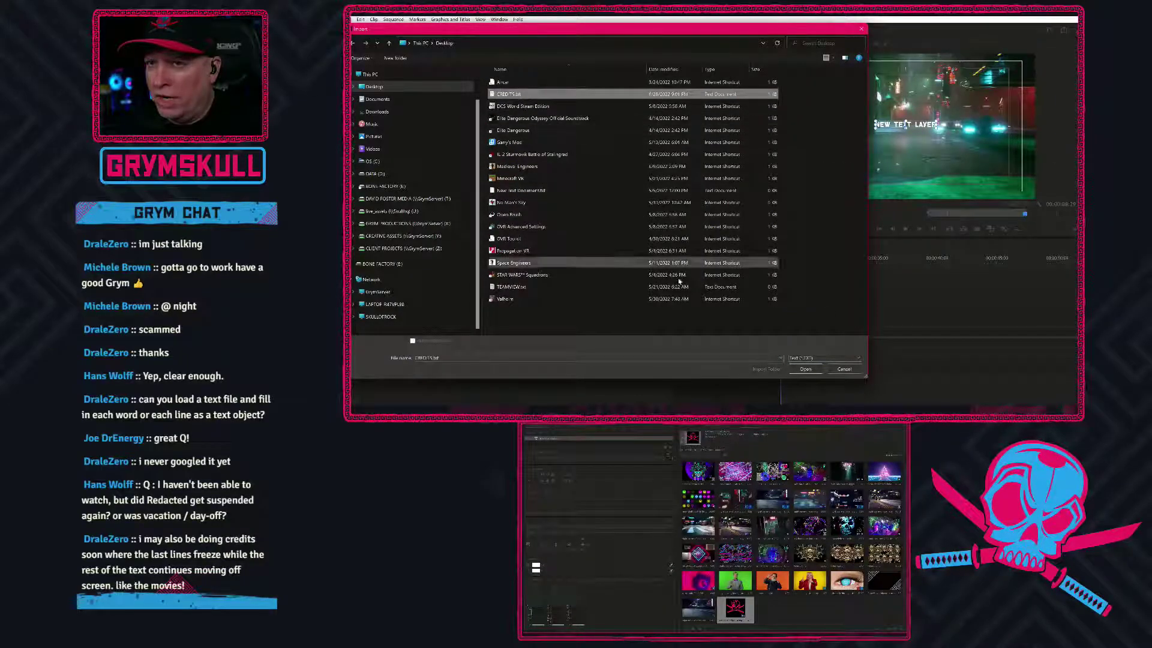
{"action": "left_click", "coordinate": [815, 371]}
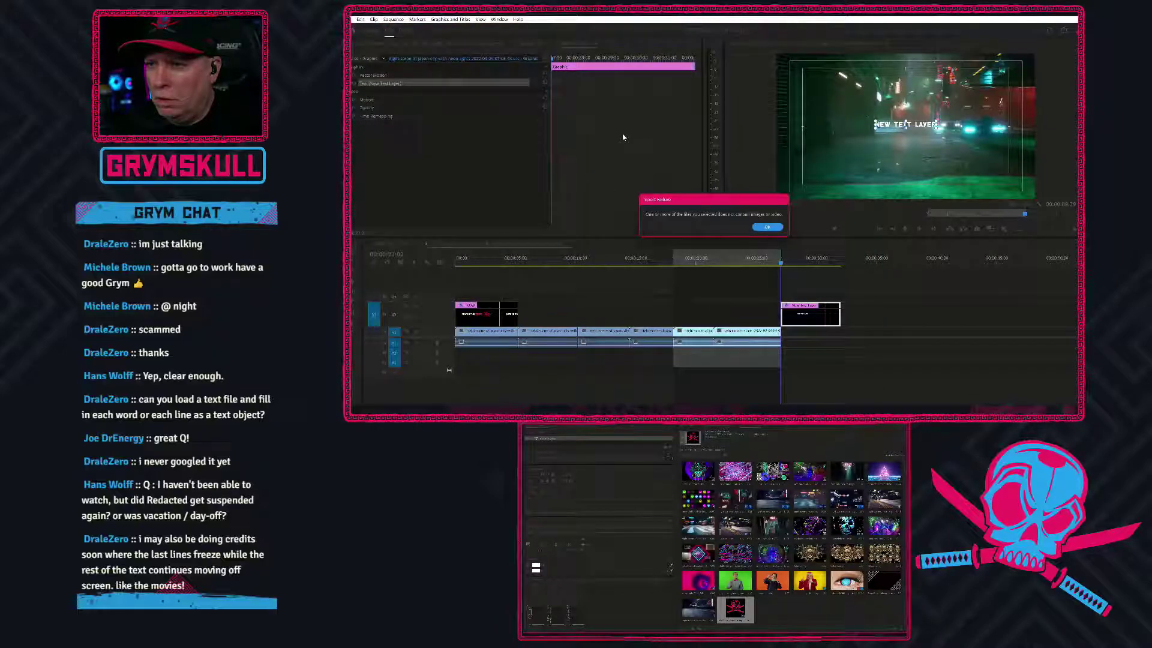
{"action": "left_click", "coordinate": [761, 232]}
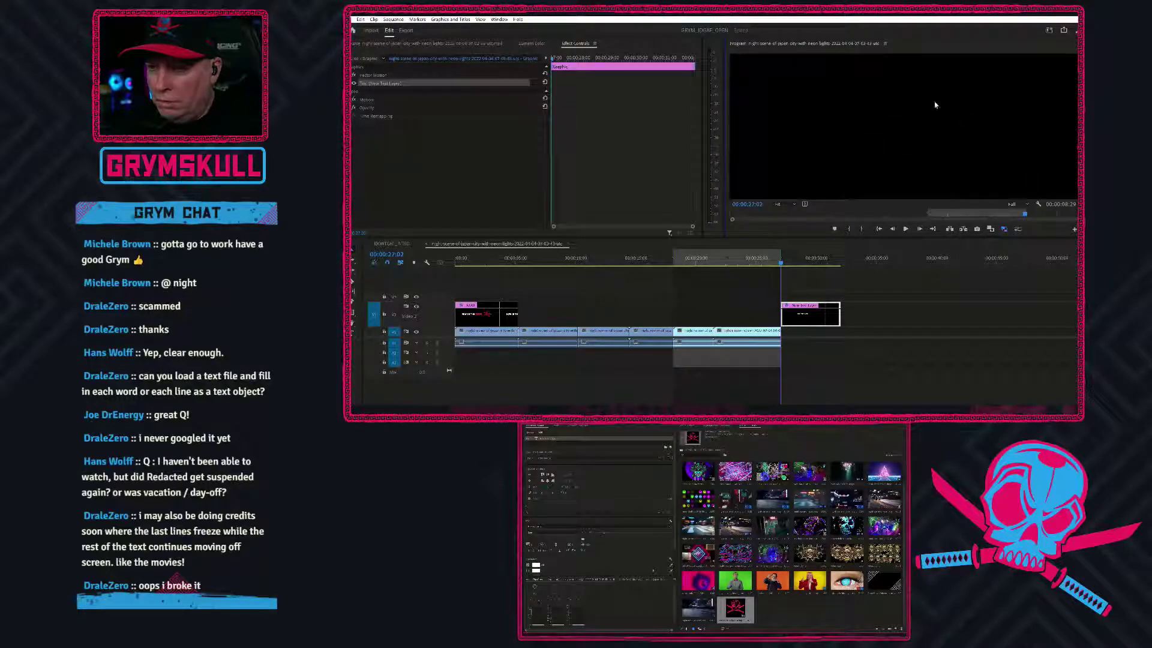
Undo the credits text layer, the in-to-out range change and the title graphic trim
{"action": "left_click", "coordinate": [622, 381]}
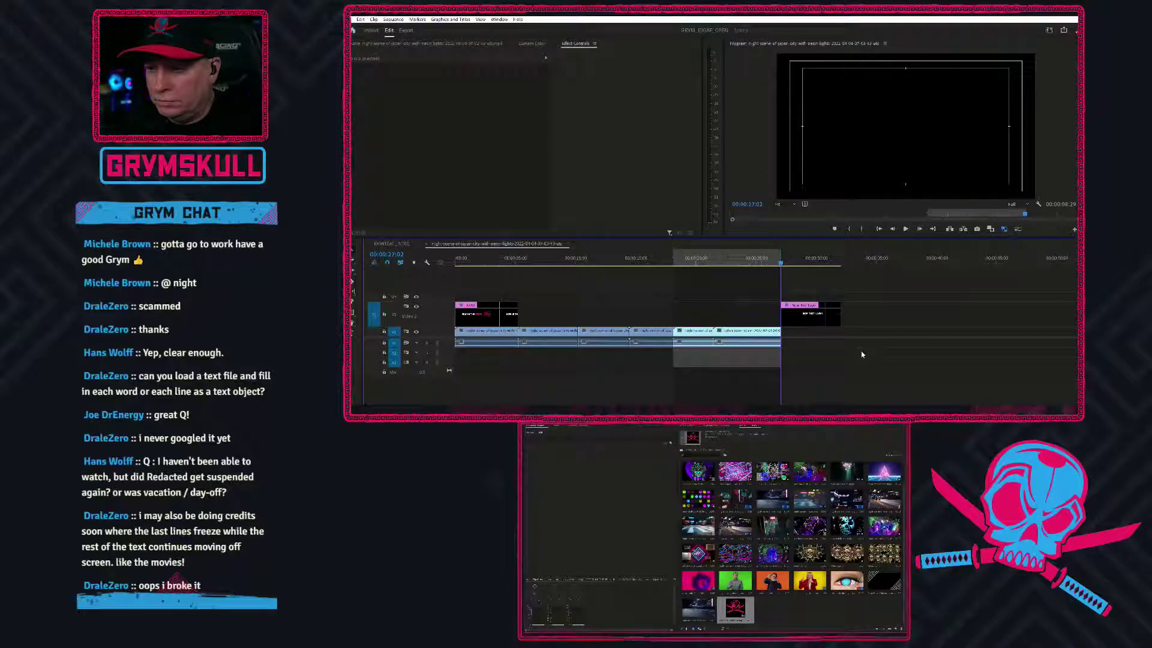
{"action": "key", "text": "ctrl+z"}
{"action": "key", "text": "ctrl+z"}
{"action": "key", "text": "ctrl+z"}
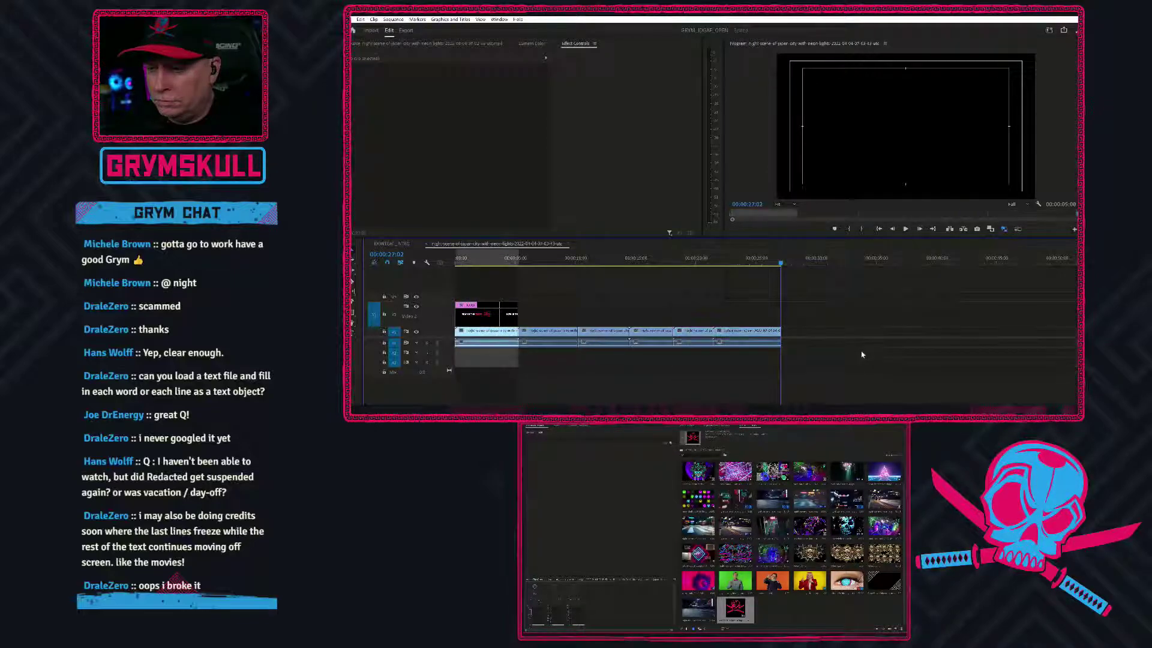
{"action": "key", "text": "ctrl+z"}
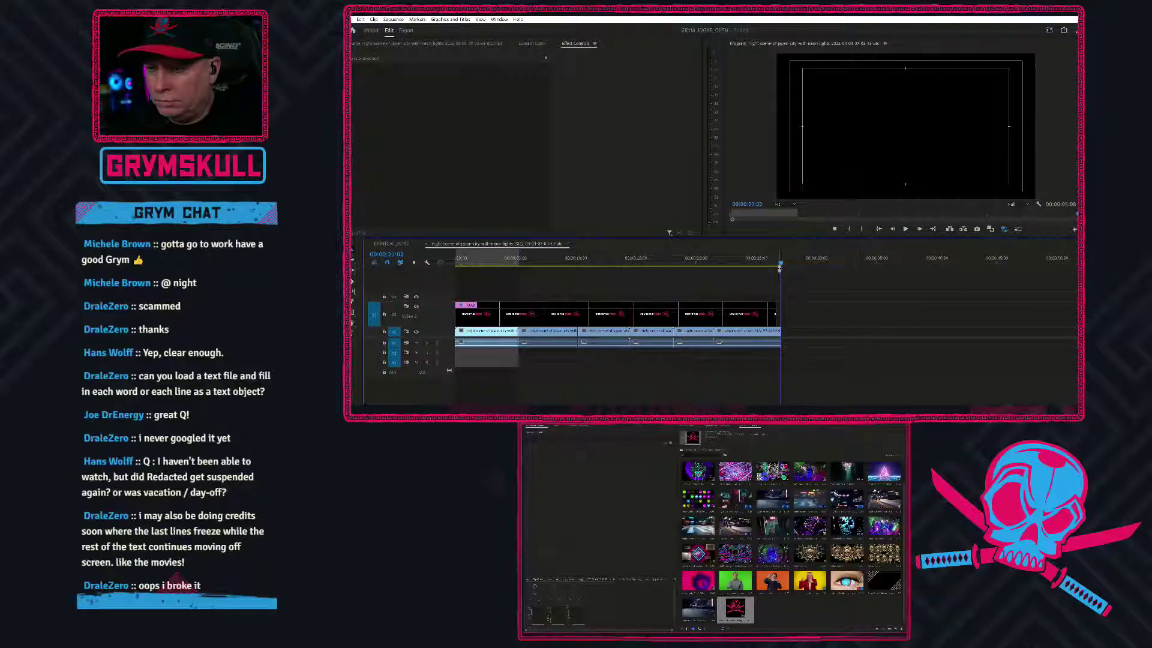
Trim the title graphic to the end of the first clip and save the project
{"action": "mouse_move", "coordinate": [781, 264]}
{"action": "left_mouse_down"}
{"action": "mouse_move", "coordinate": [757, 264]}
{"action": "mouse_move", "coordinate": [773, 265]}
{"action": "left_mouse_up"}
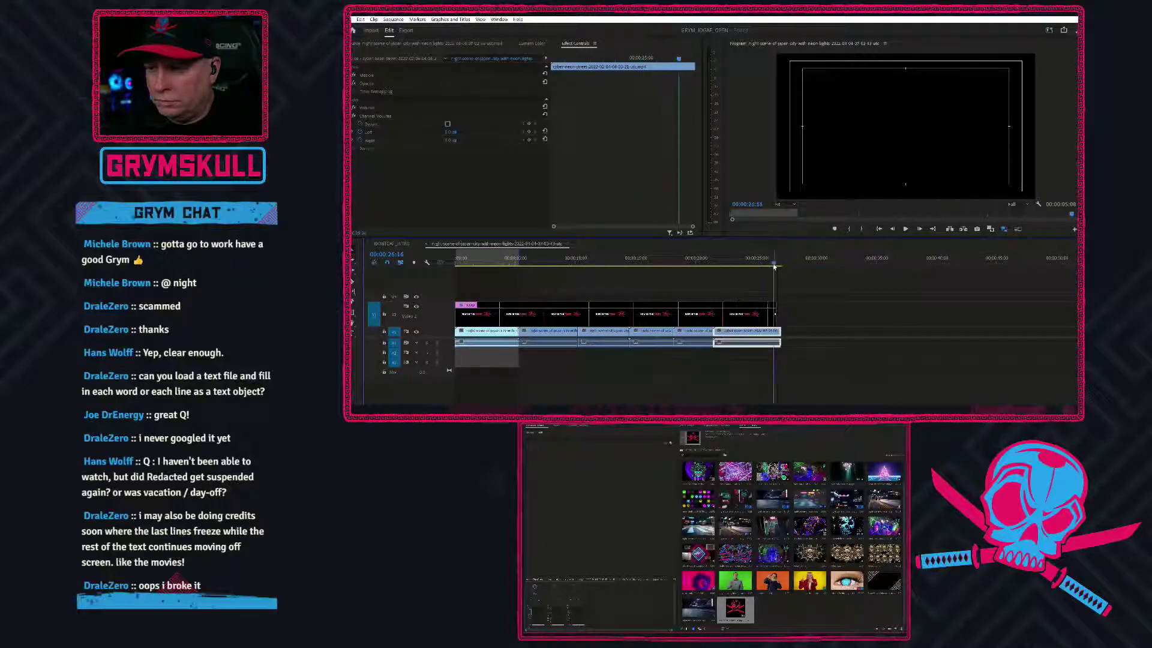
{"action": "left_click", "coordinate": [773, 314]}
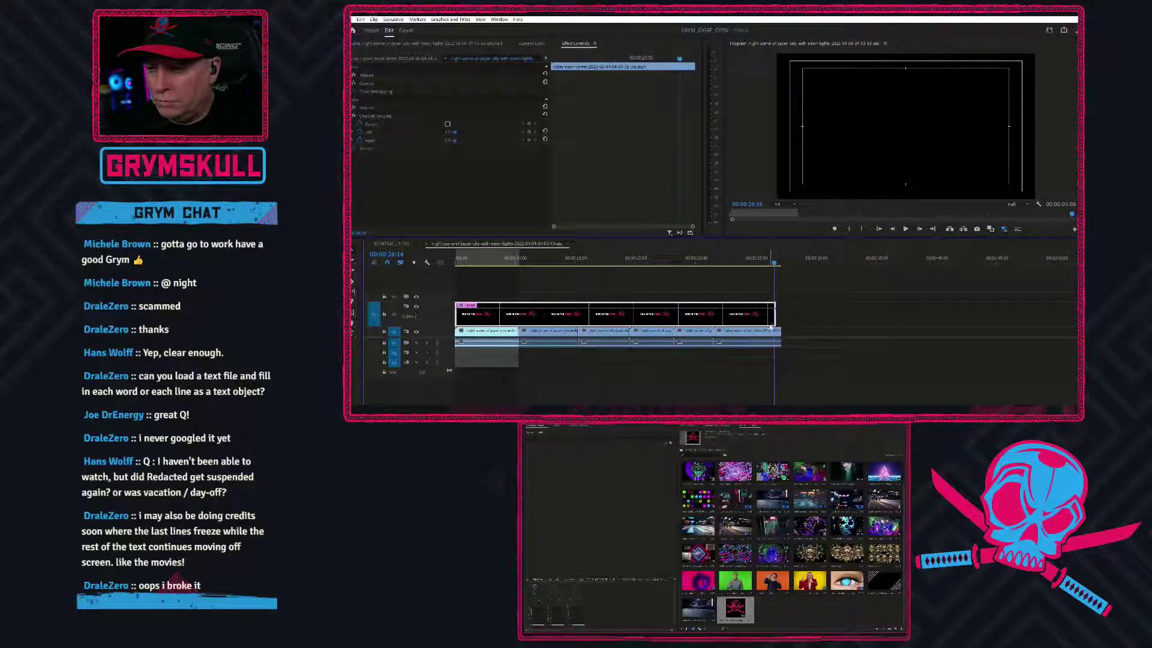
{"action": "left_click", "coordinate": [765, 282]}
{"action": "mouse_move", "coordinate": [669, 264]}
{"action": "left_mouse_down"}
{"action": "mouse_move", "coordinate": [687, 262]}
{"action": "mouse_move", "coordinate": [659, 262]}
{"action": "left_mouse_up"}
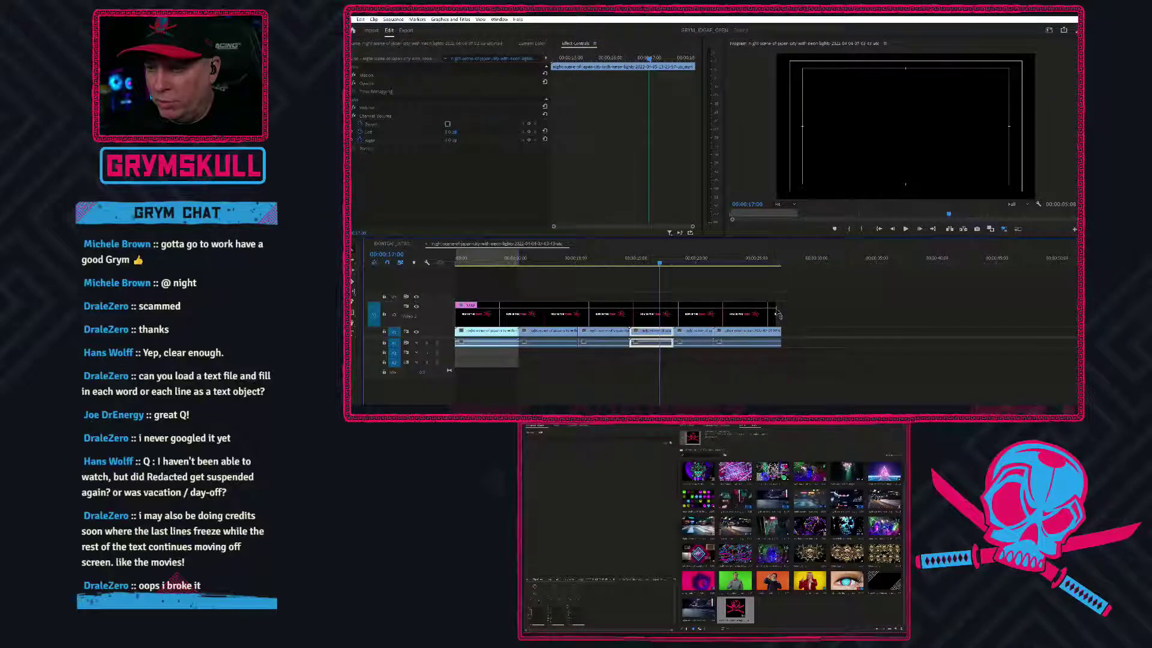
{"action": "left_click_drag", "start_coordinate": [775, 313], "coordinate": [517, 312]}
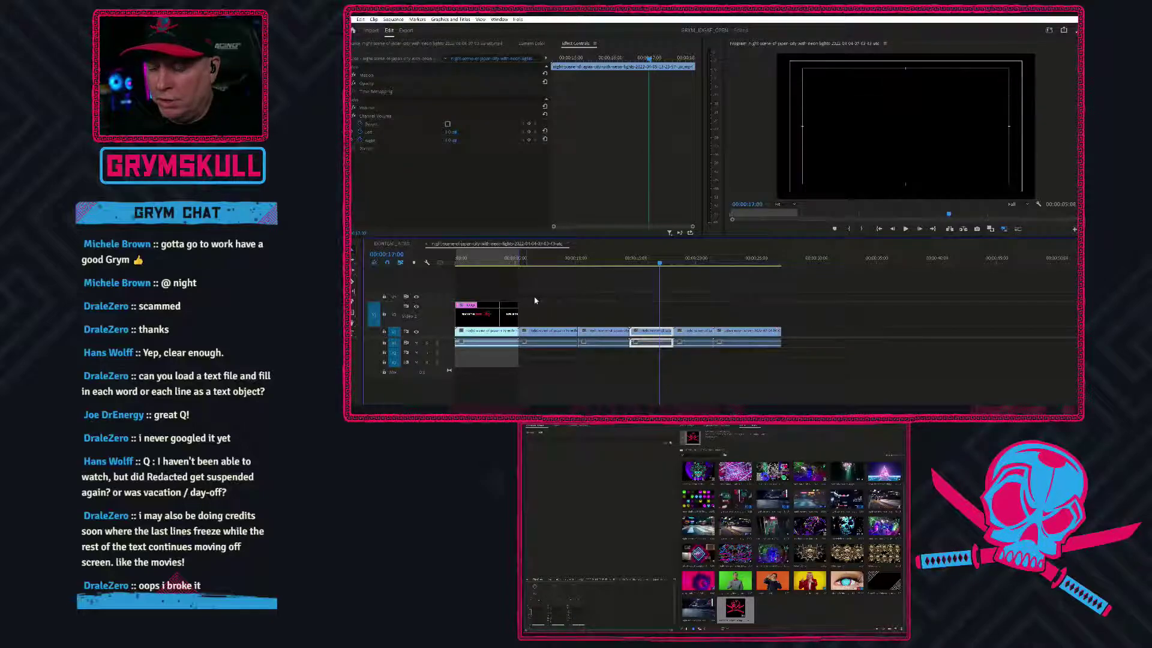
{"action": "key", "text": "ctrl+s"}
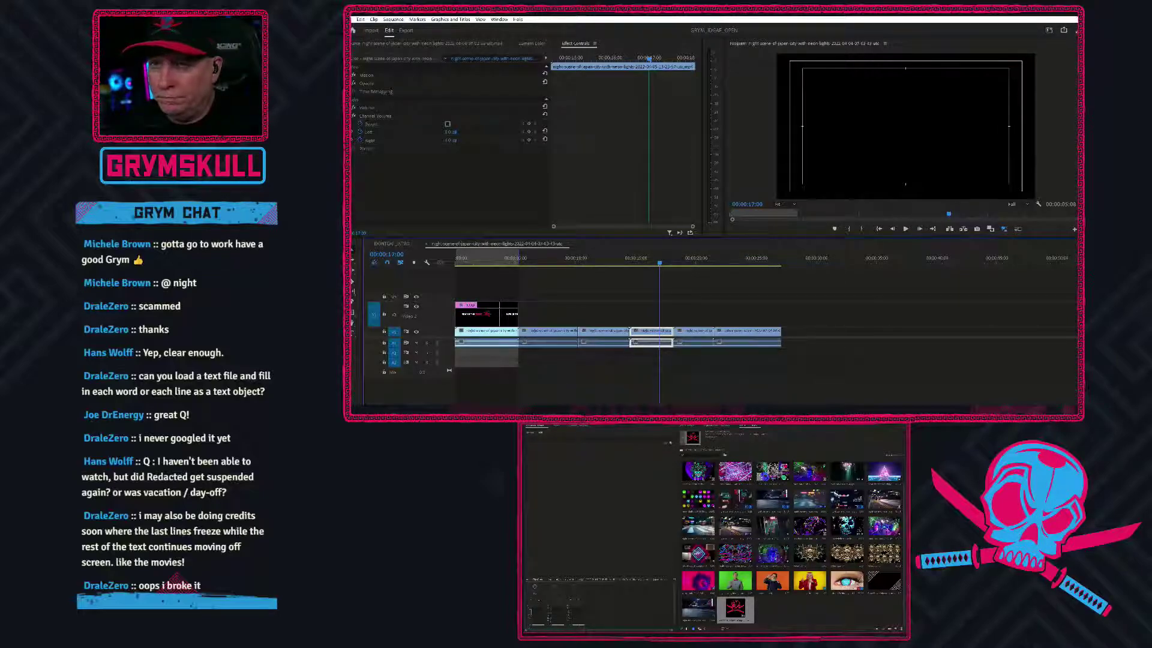
Examine the Text panel's transcript, captions and graphics views for a way to import text from a file
{"action": "left_click", "coordinate": [499, 19]}
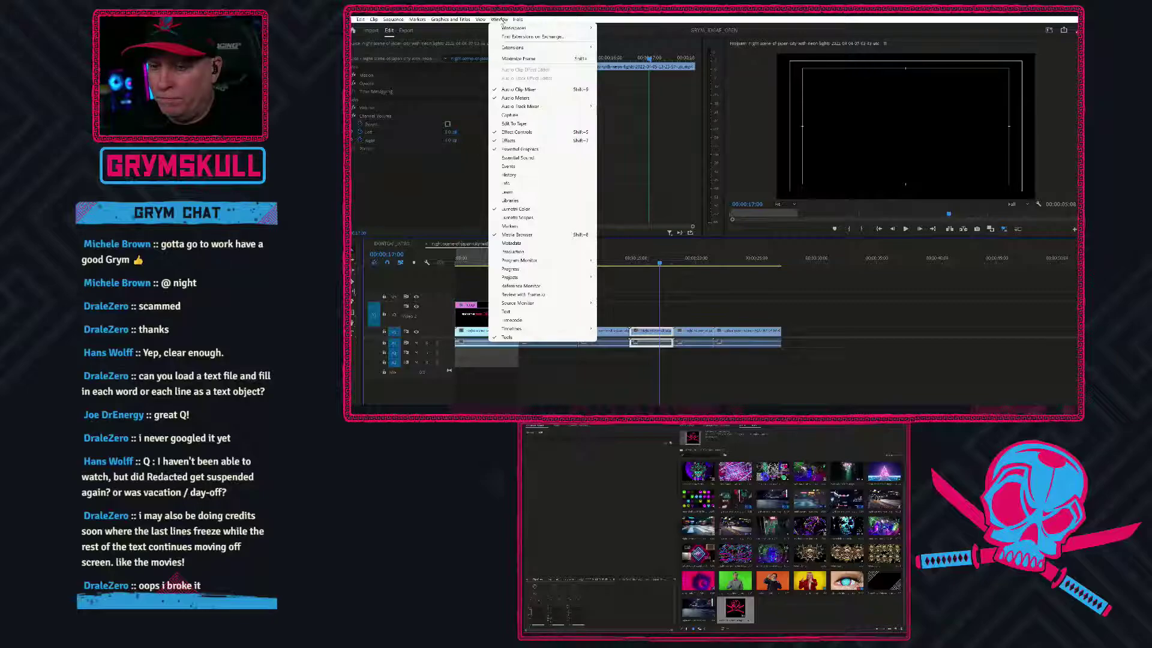
{"action": "left_click", "coordinate": [505, 311]}
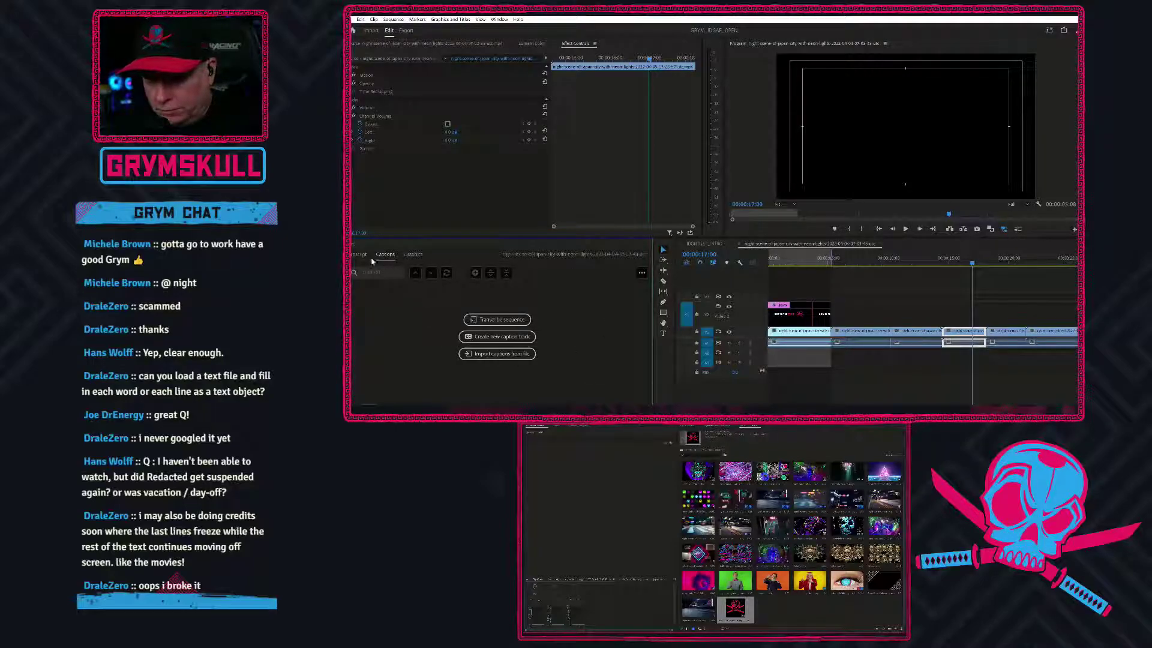
{"action": "left_click", "coordinate": [414, 255]}
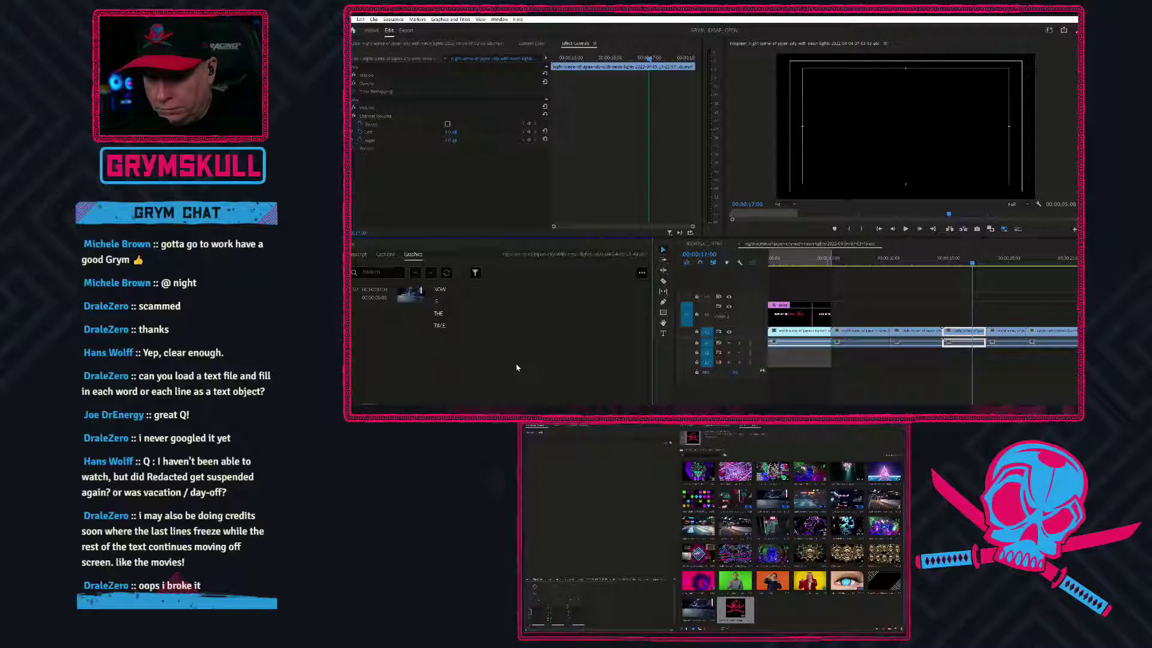
{"action": "left_click", "coordinate": [359, 255]}
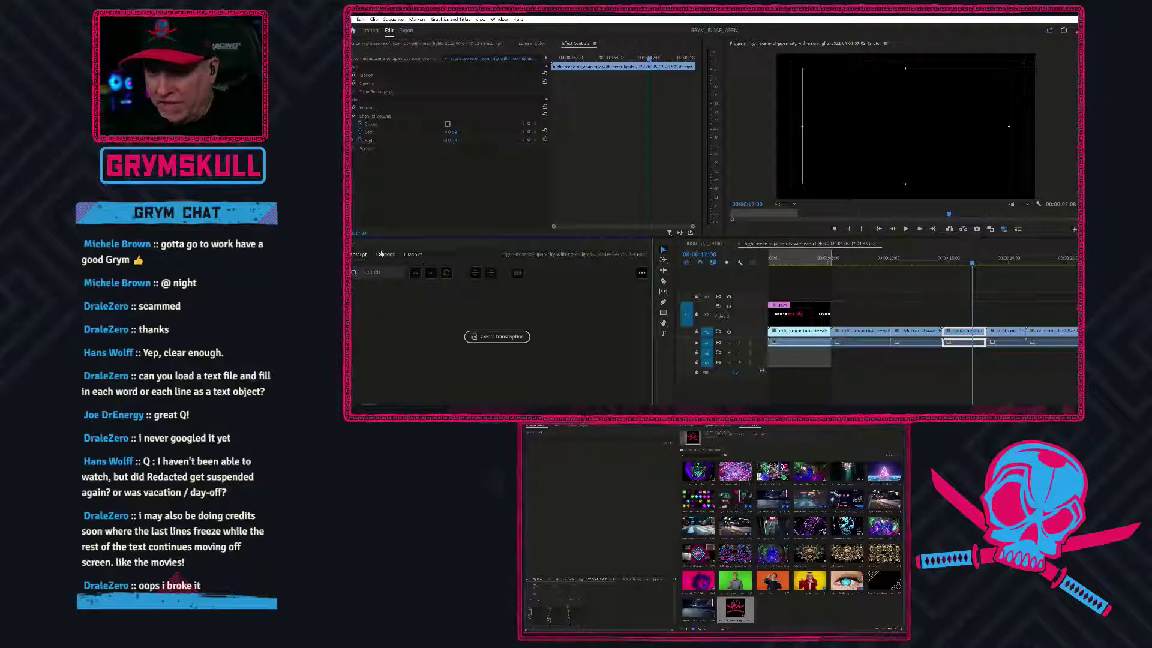
{"action": "left_click", "coordinate": [413, 254]}
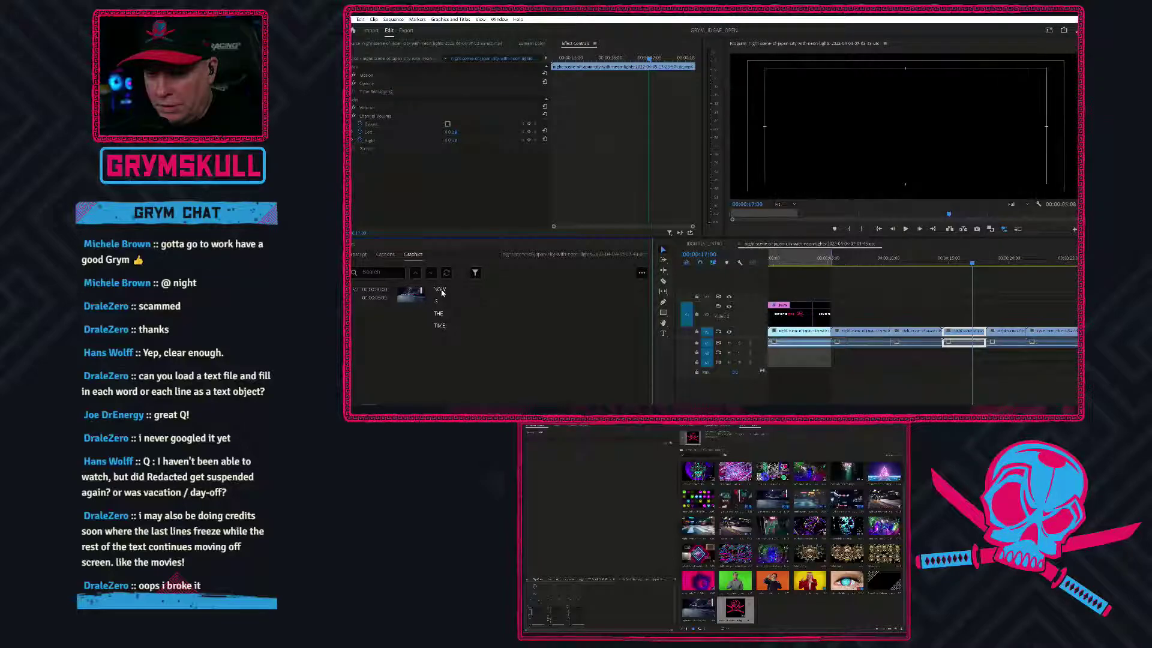
{"action": "left_click", "coordinate": [437, 321]}
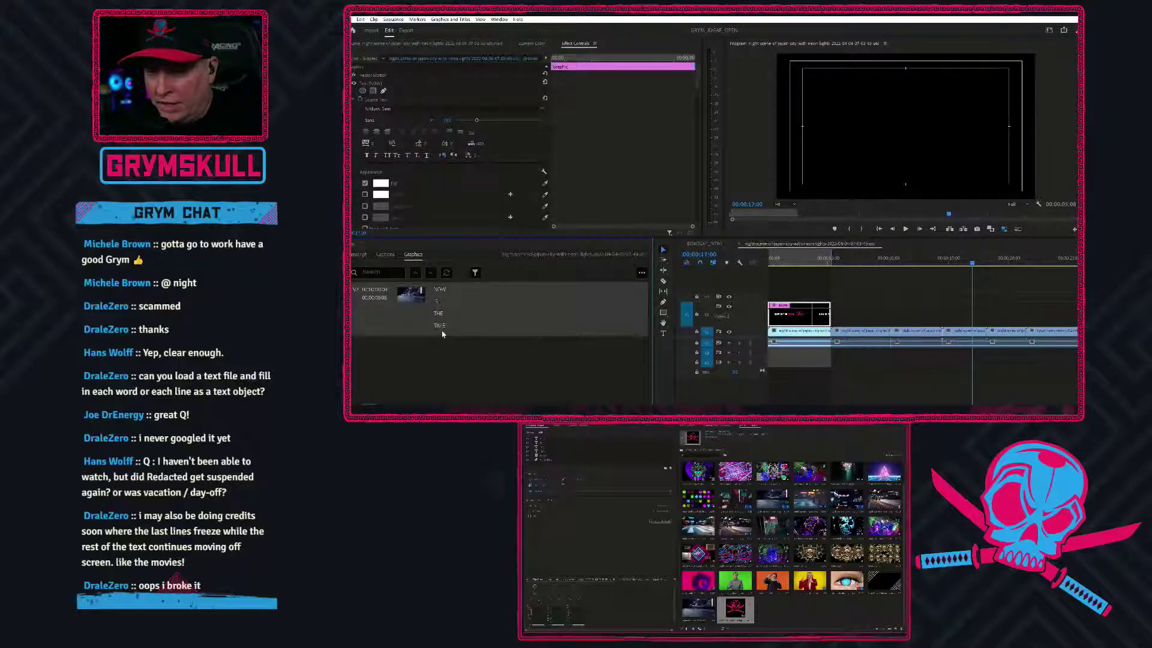
{"action": "left_click", "coordinate": [641, 273]}
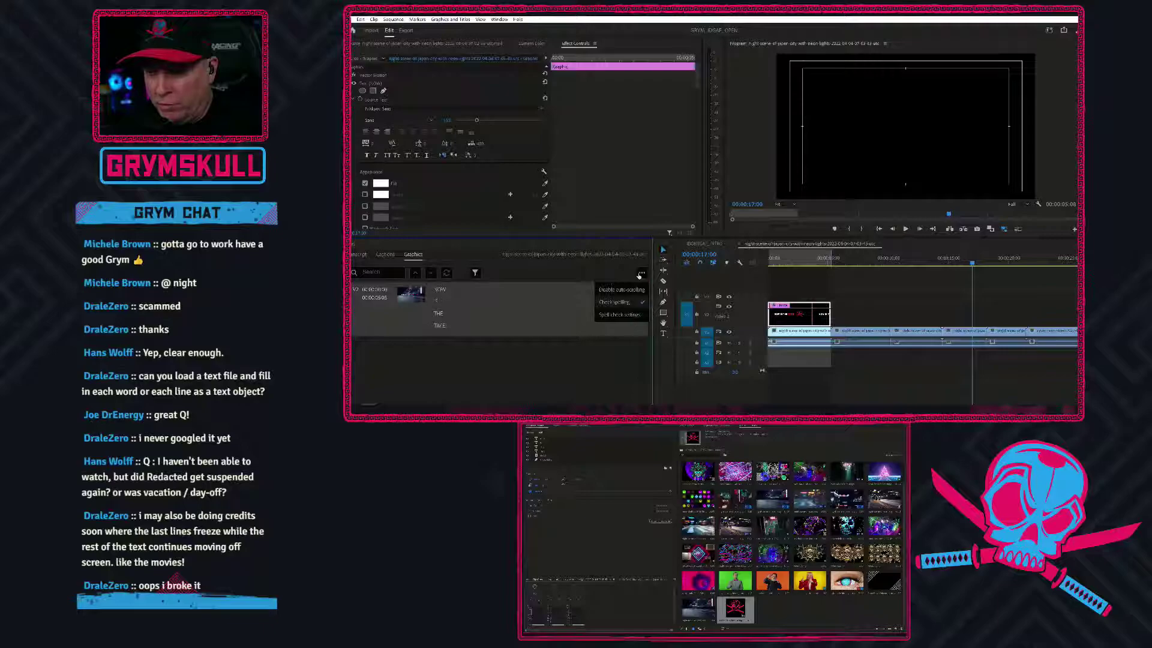
{"action": "left_click", "coordinate": [501, 373]}
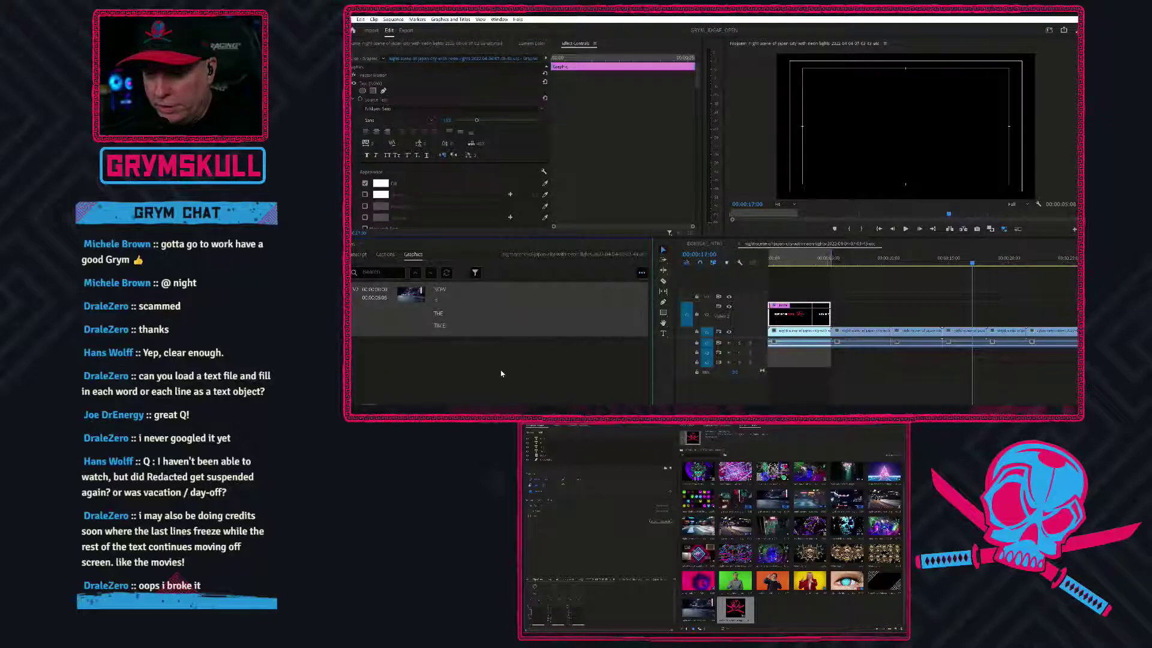
{"action": "left_click", "coordinate": [384, 256]}
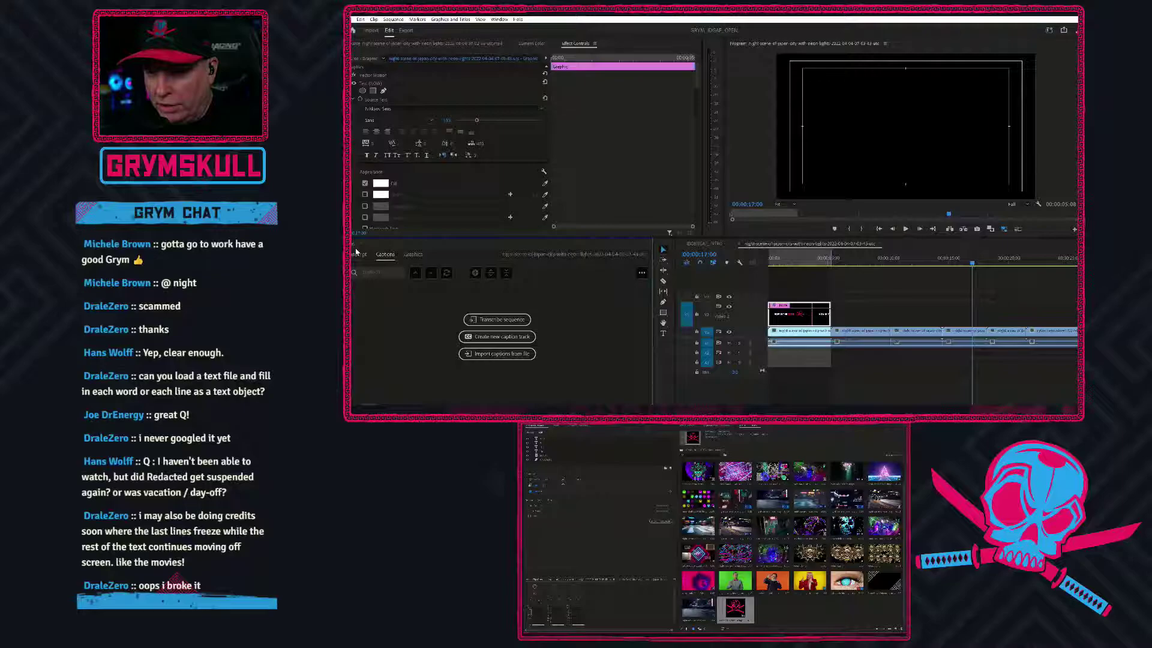
{"action": "left_click", "coordinate": [357, 255]}
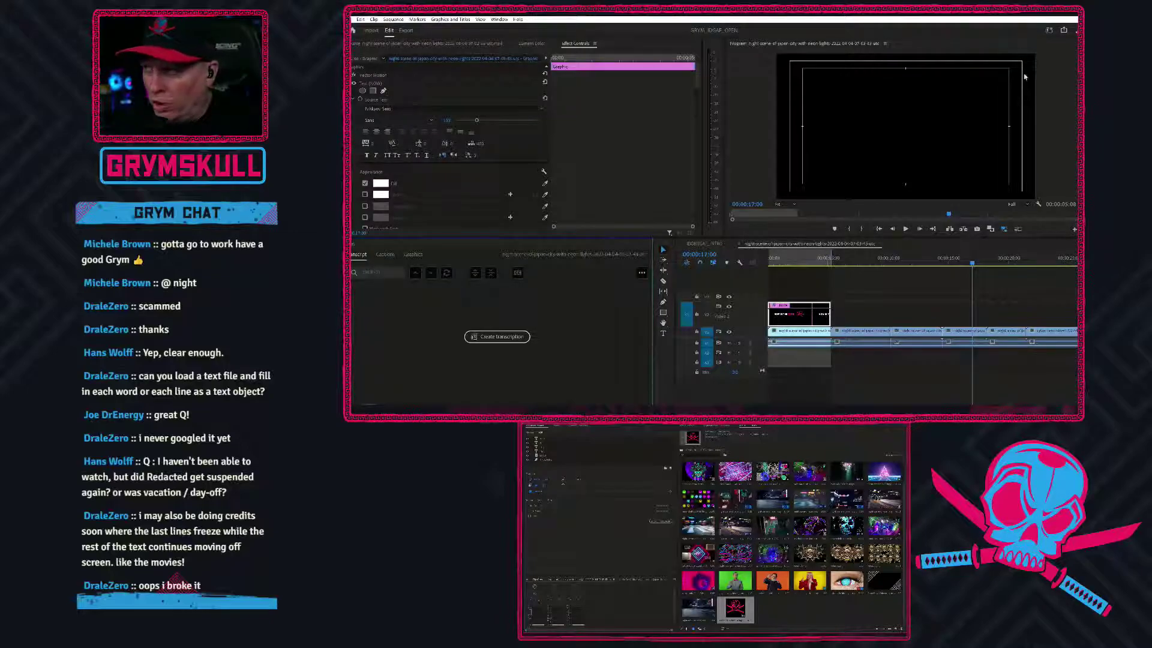
Save the project and close Premiere Pro
{"action": "key", "text": "ctrl+s"}
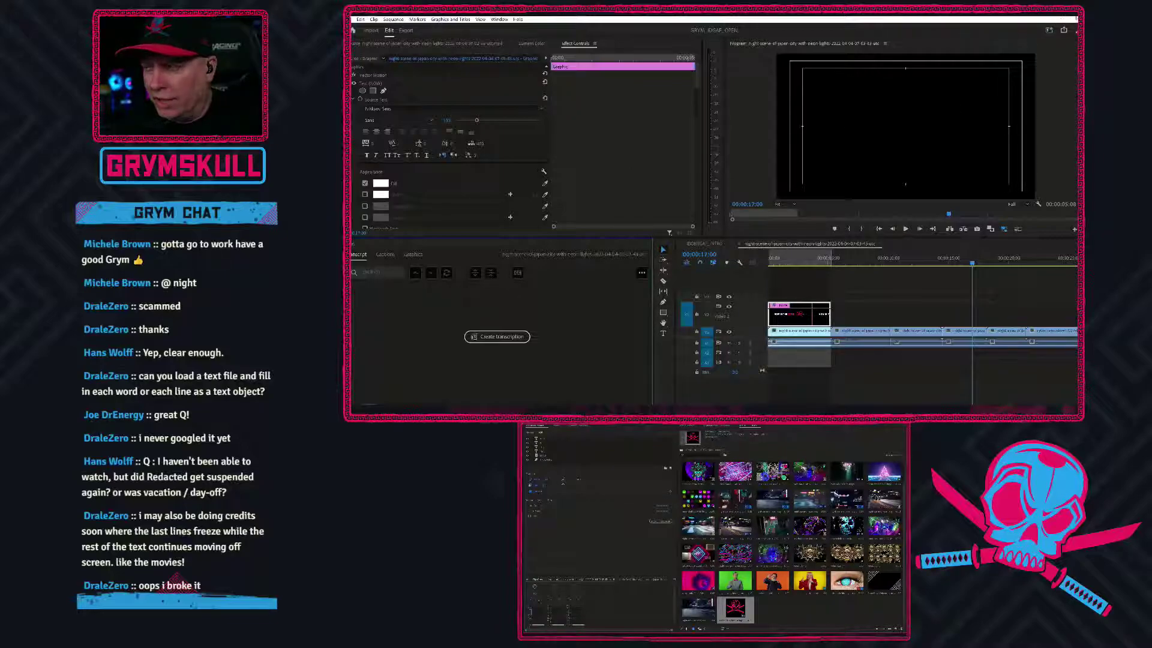
{"action": "left_click", "coordinate": [705, 243]}
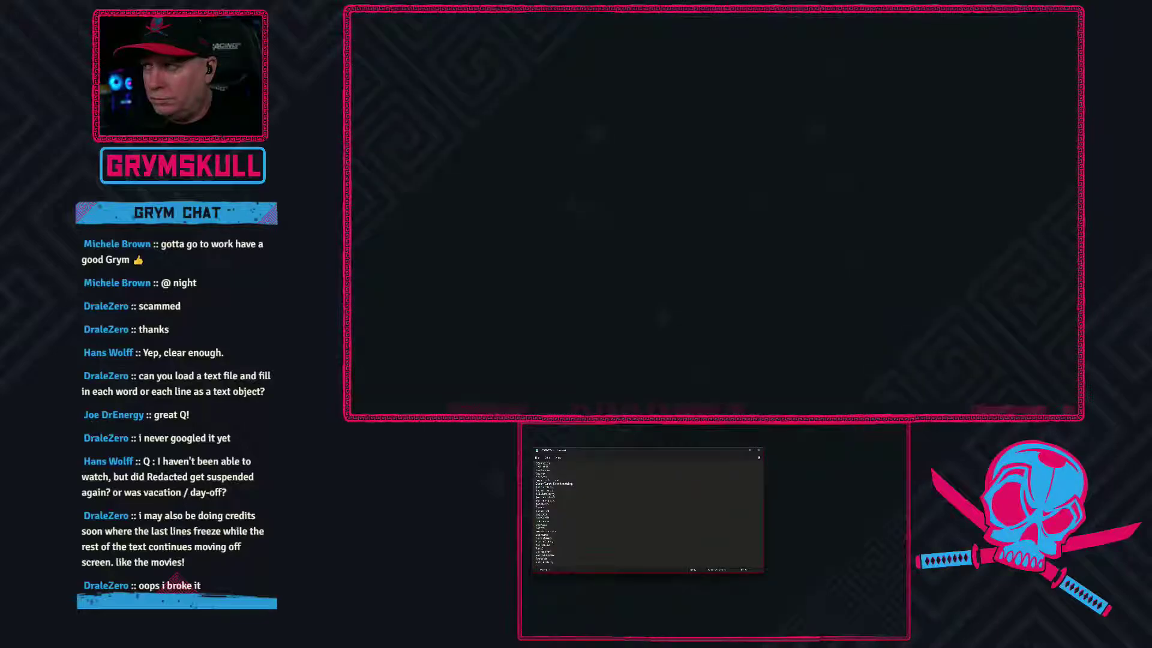
Switch to the Excel workbook holding the credit names and move its window to the second monitor
{"action": "left_click_drag", "start_coordinate": [578, 453], "coordinate": [594, 448]}
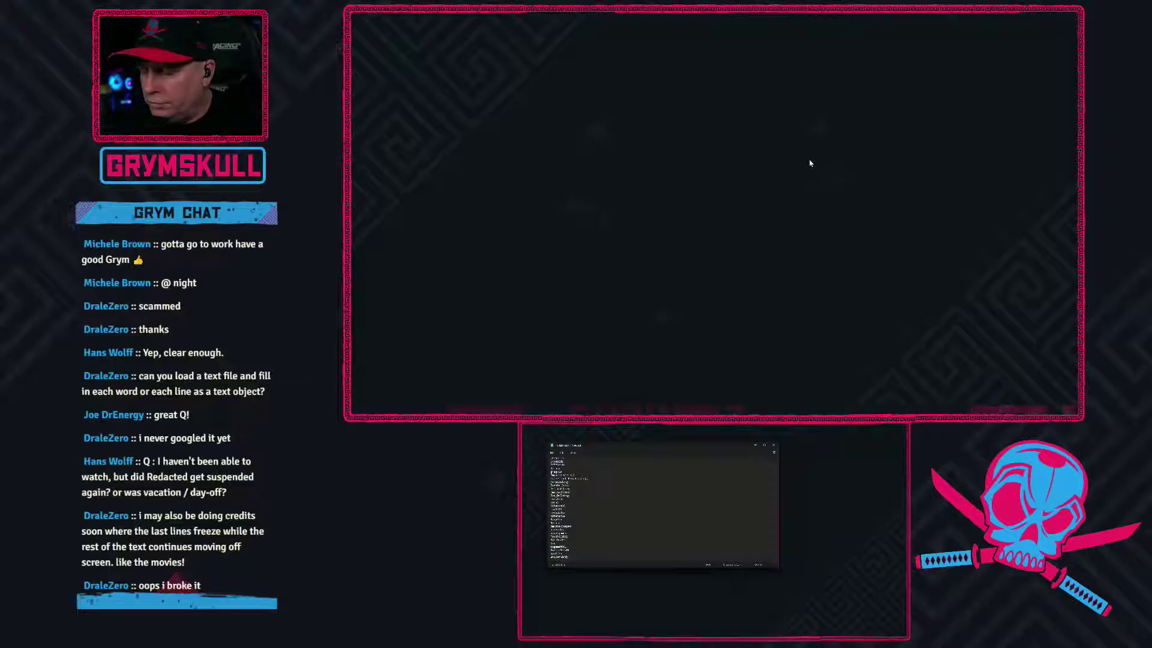
{"action": "left_click", "coordinate": [714, 411]}
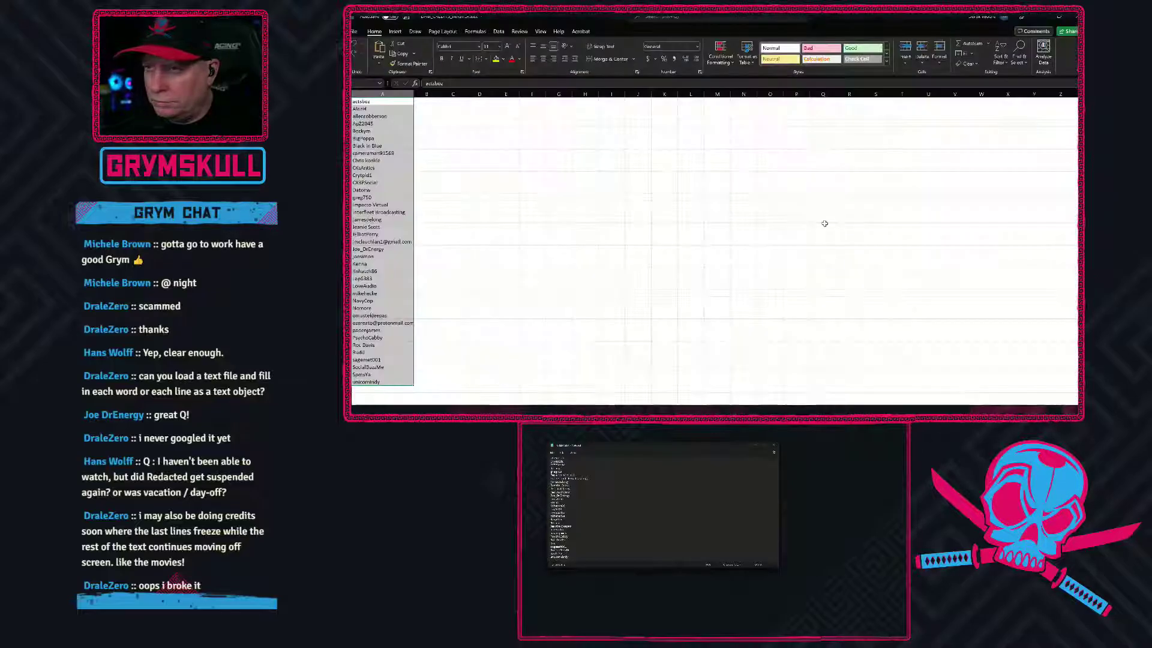
{"action": "left_click_drag", "start_coordinate": [573, 18], "coordinate": [661, 432]}
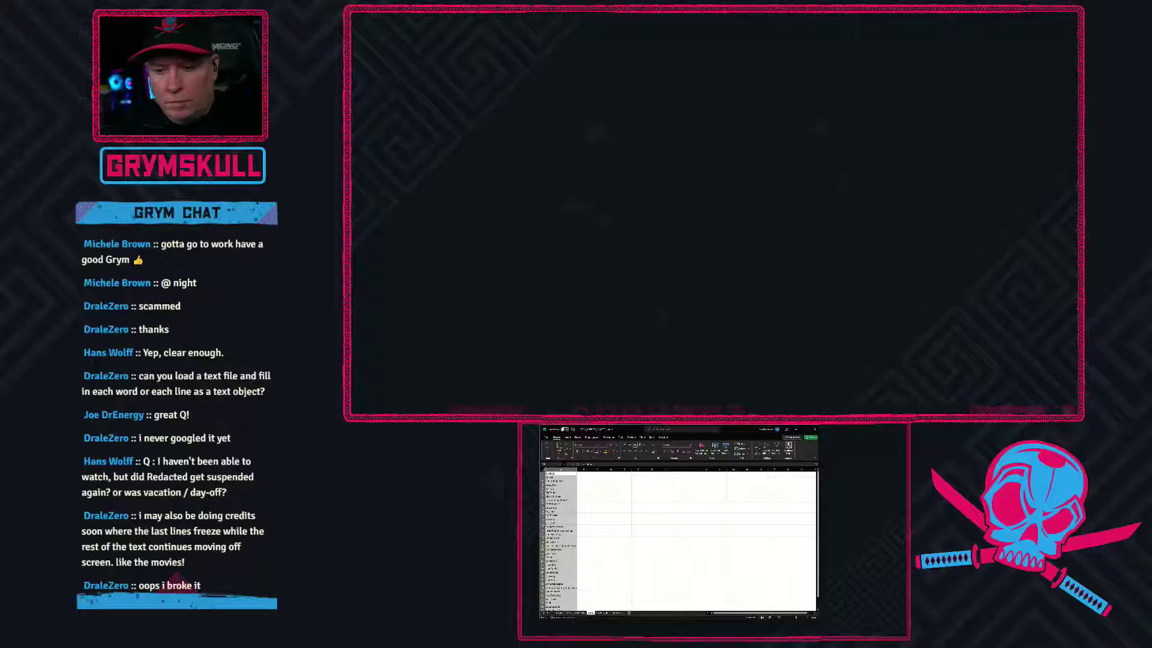
Relaunch Premiere Pro, reopen the most recent project without relinking its missing media, and close the Text panel
{"action": "left_click", "coordinate": [468, 410]}
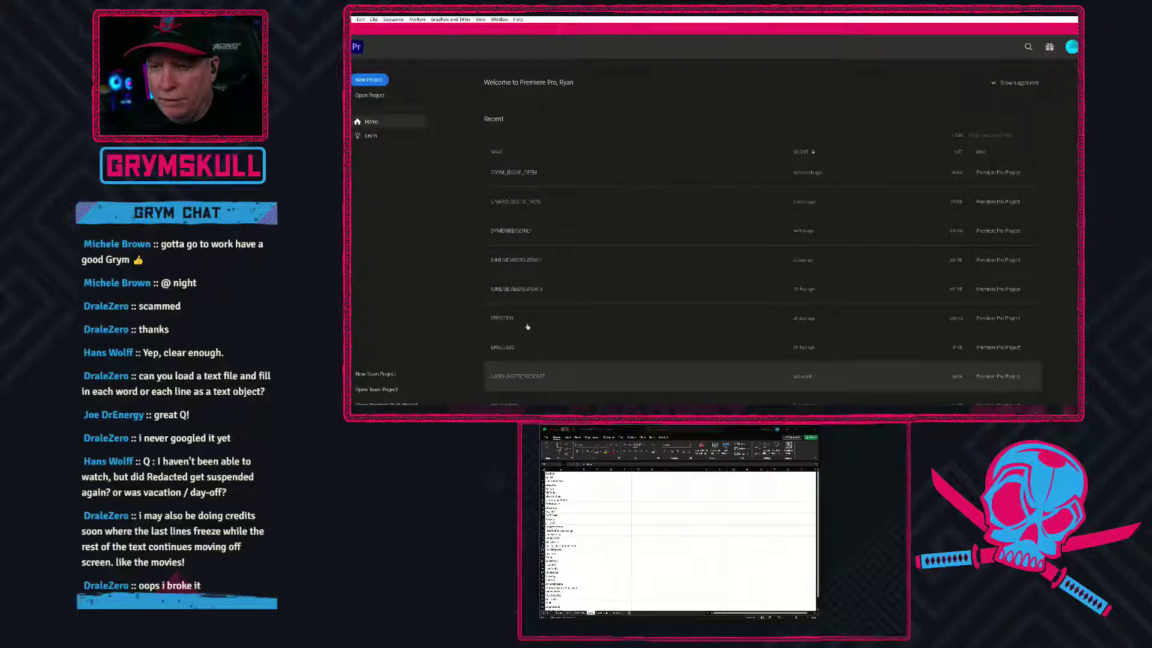
{"action": "left_click", "coordinate": [525, 174]}
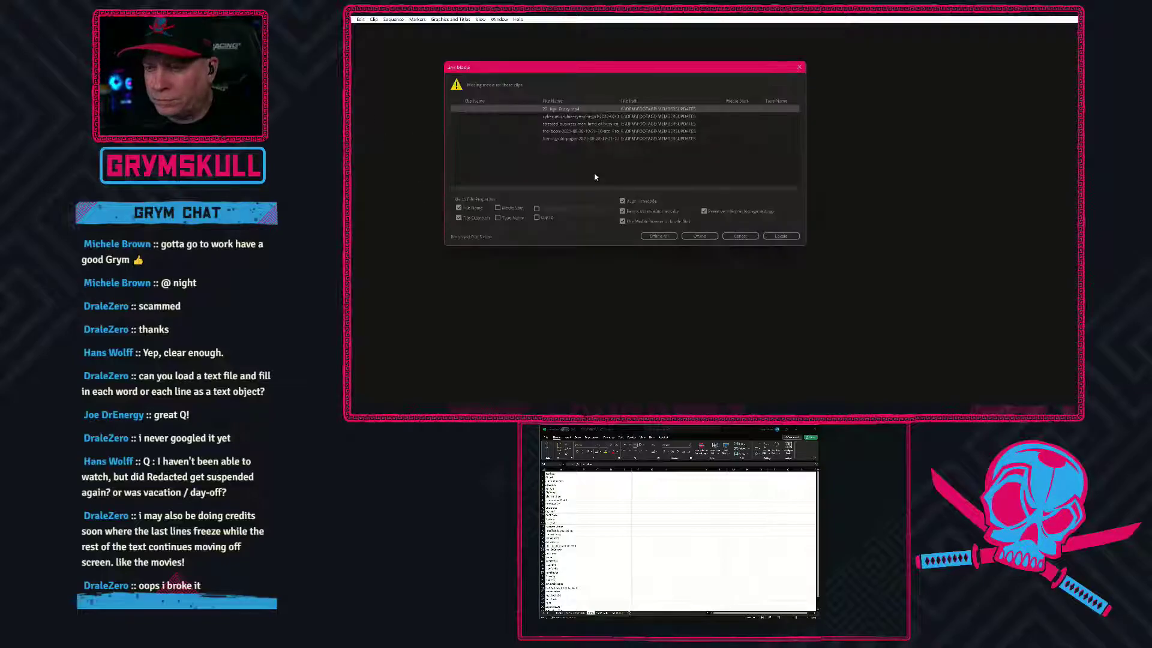
{"action": "left_click", "coordinate": [739, 235]}
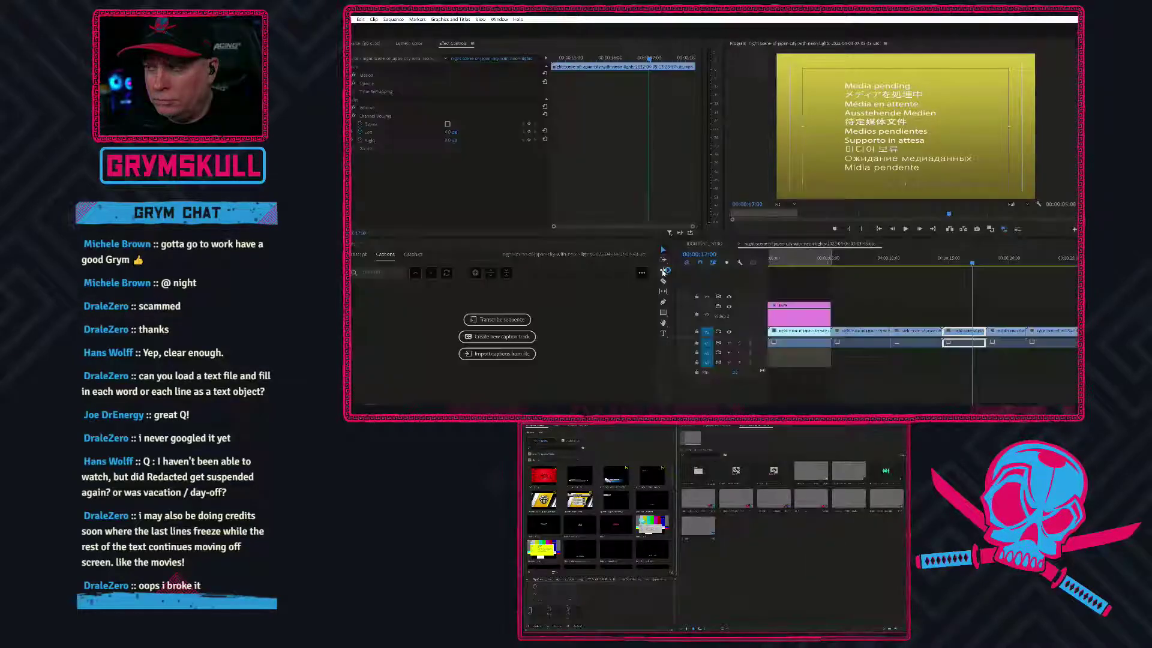
{"action": "right_click", "coordinate": [363, 247]}
{"action": "left_click", "coordinate": [381, 246]}
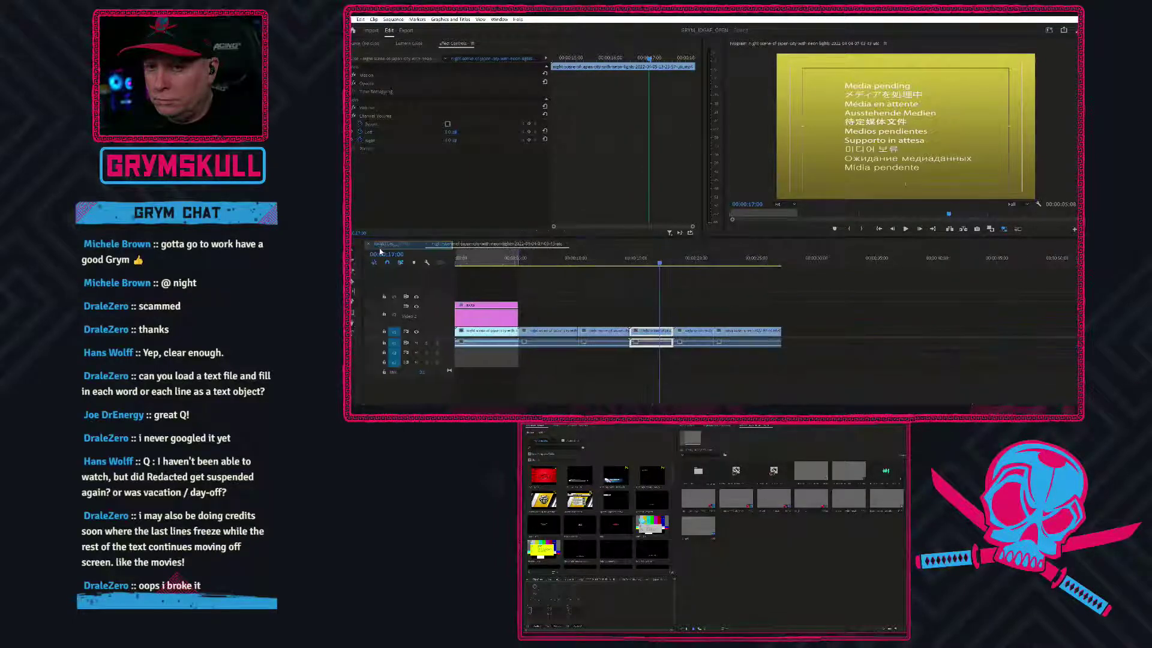
Mark the sequence range covering the last two clips with in and out points at their outer edges
{"action": "left_click", "coordinate": [674, 263]}
{"action": "key", "text": "i"}
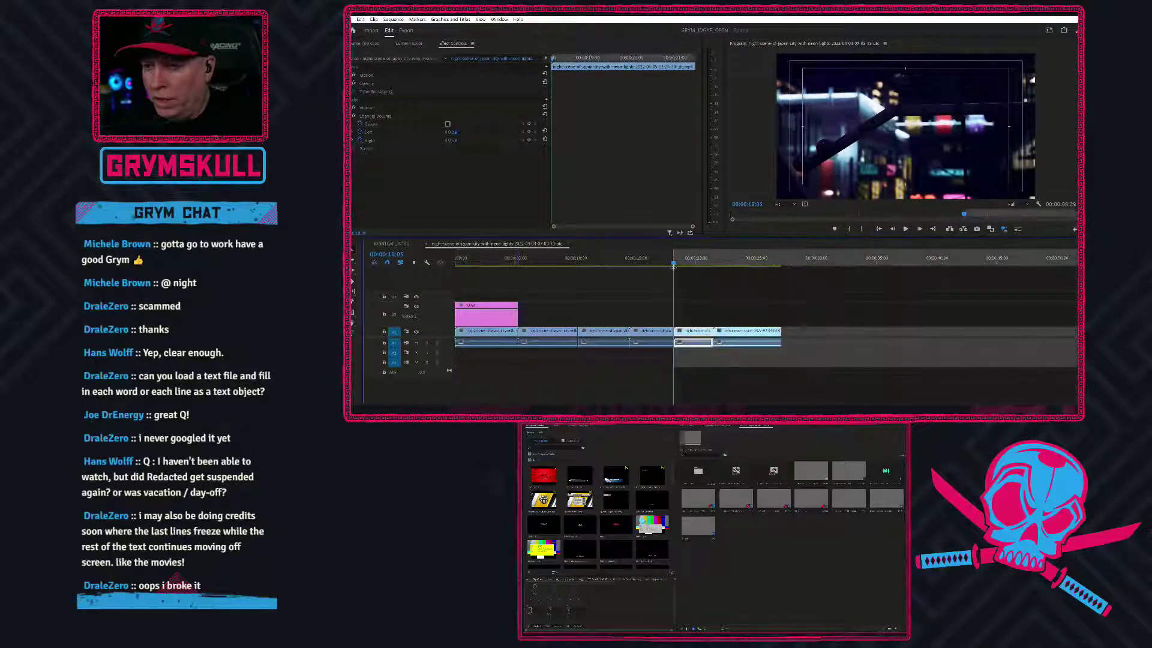
{"action": "left_click", "coordinate": [765, 263]}
{"action": "left_click", "coordinate": [781, 264]}
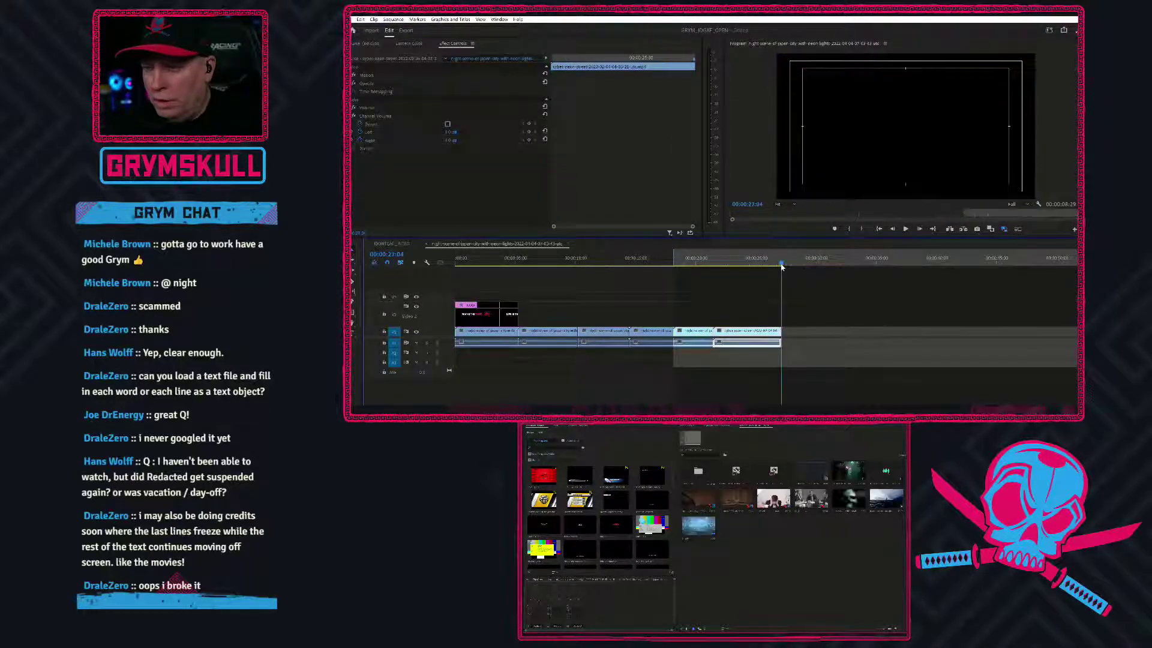
{"action": "key", "text": "o"}
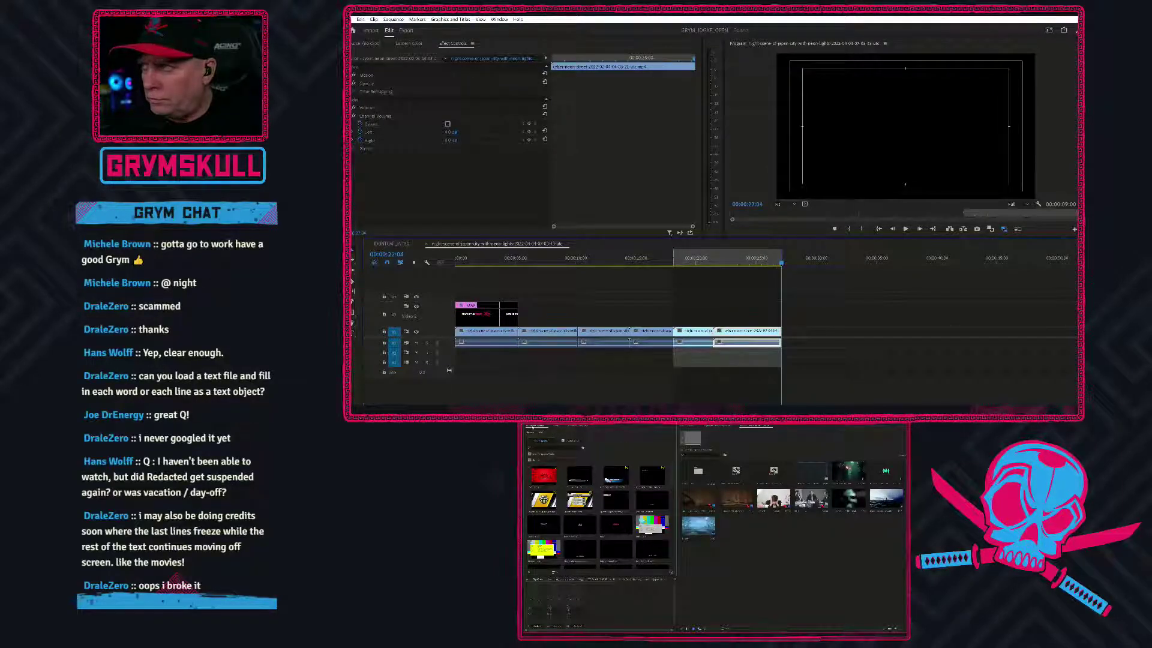
Add a new text layer graphic and place it on the track above the footage, starting at the in point
{"action": "left_click", "coordinate": [541, 433]}
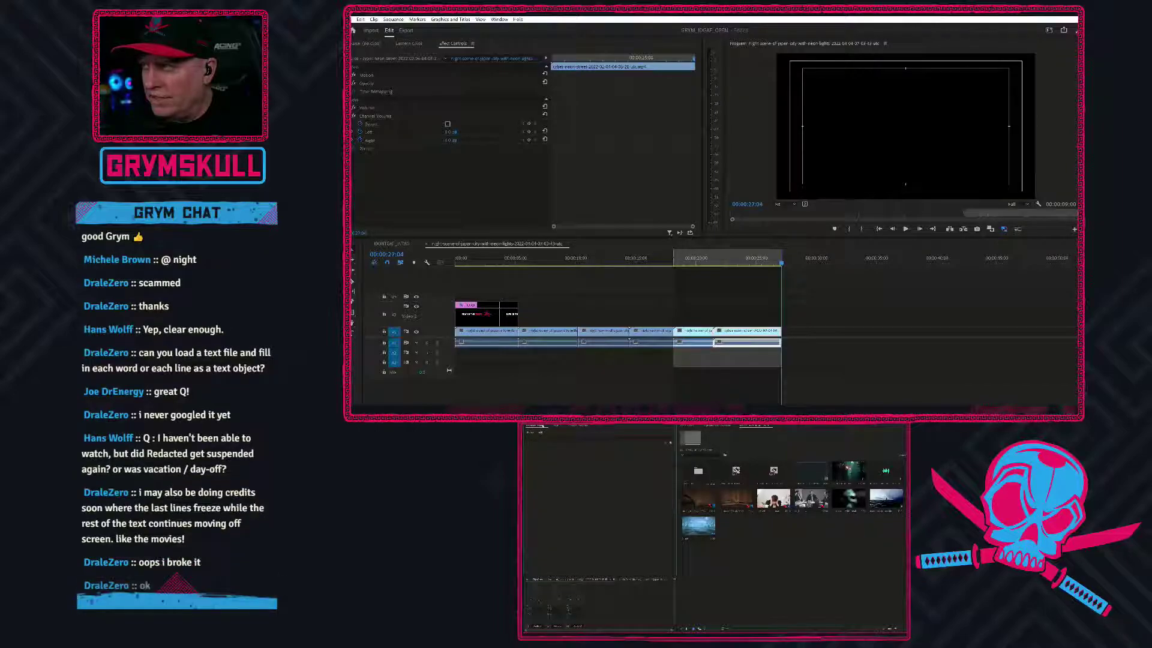
{"action": "left_click", "coordinate": [671, 443]}
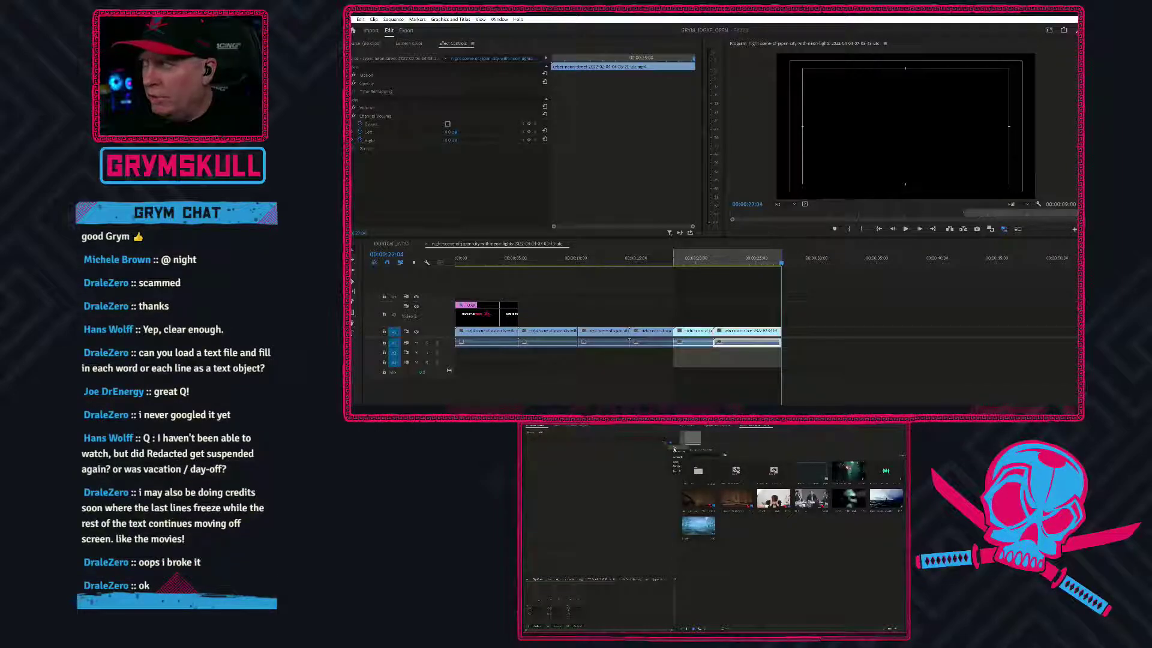
{"action": "left_click", "coordinate": [679, 451]}
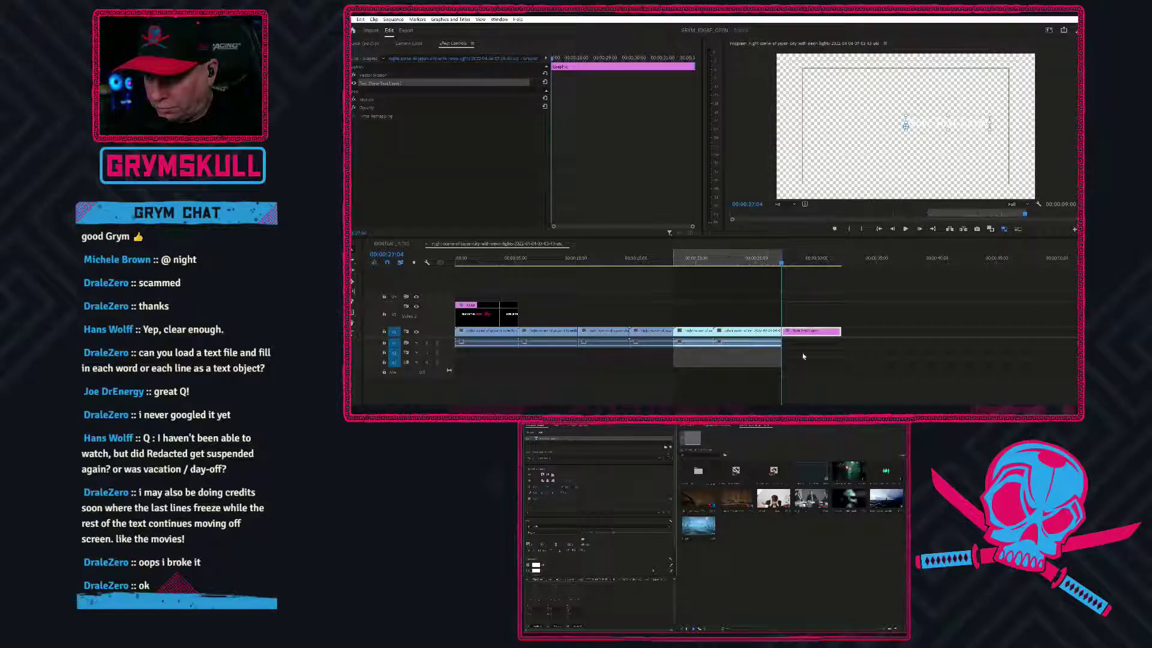
{"action": "left_click_drag", "start_coordinate": [814, 332], "coordinate": [703, 316]}
{"action": "left_click", "coordinate": [696, 264]}
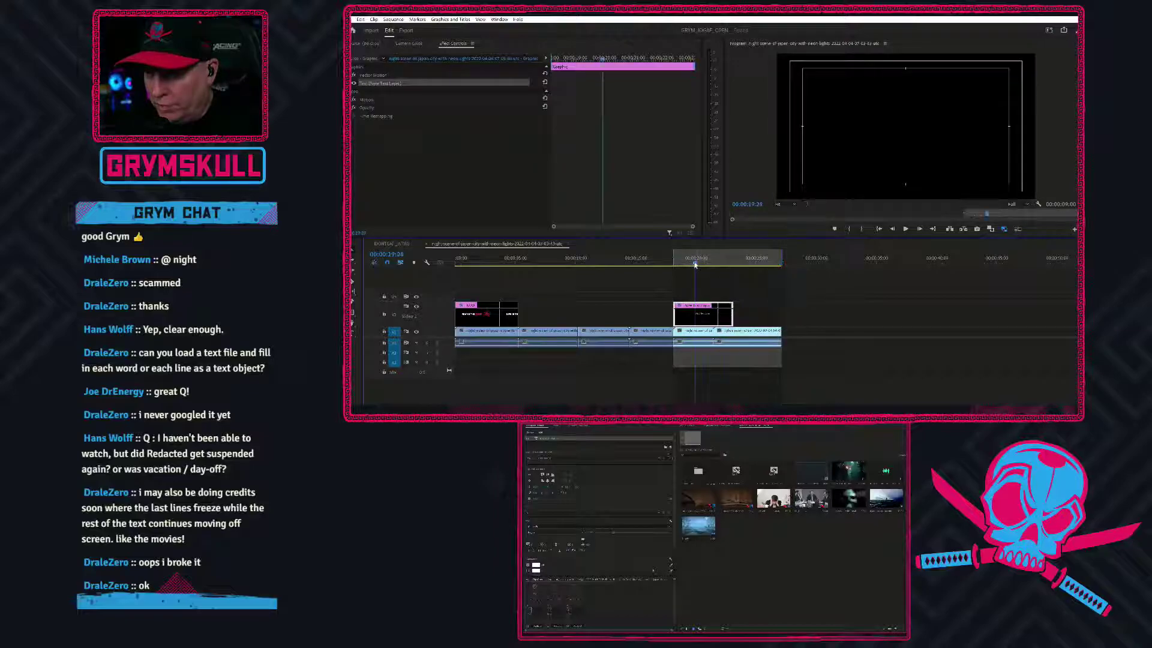
{"action": "left_click_drag", "start_coordinate": [695, 264], "coordinate": [692, 264]}
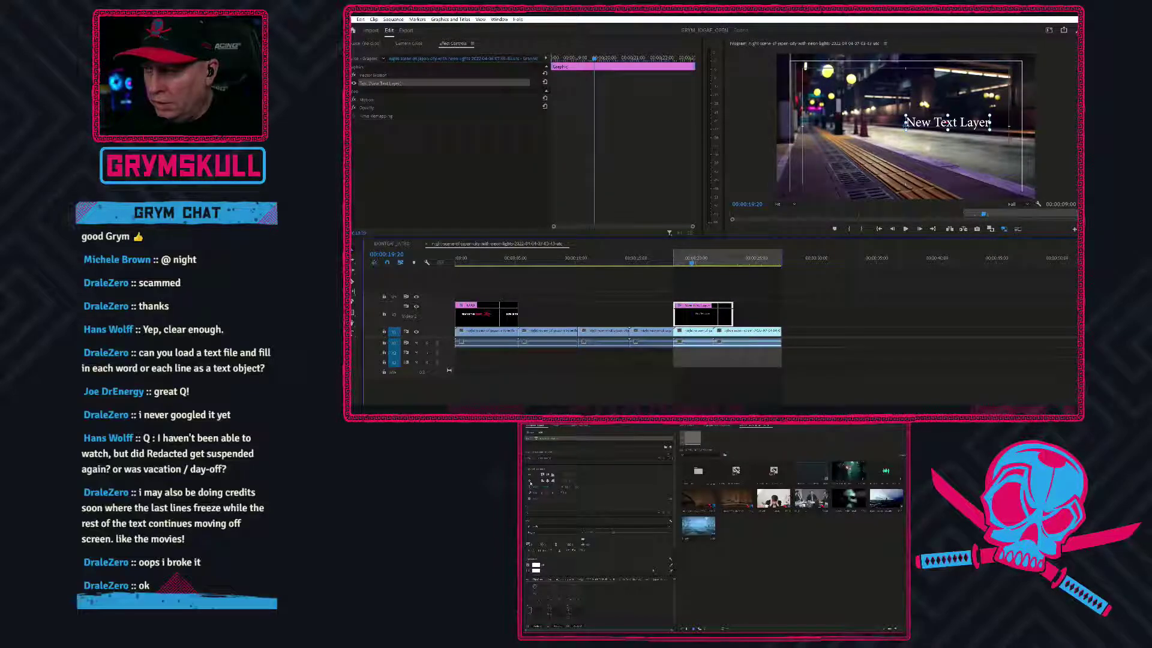
Center-align the new layer's text and center the layer horizontally in the frame
{"action": "left_click_drag", "start_coordinate": [906, 127], "coordinate": [864, 127]}
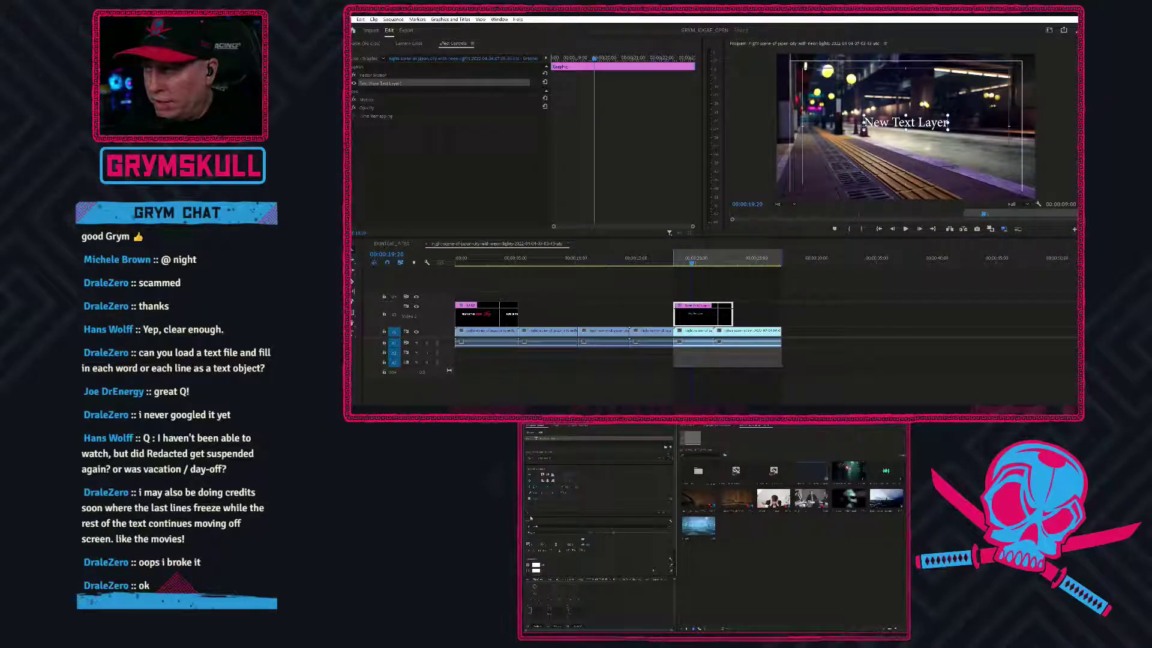
{"action": "left_click", "coordinate": [533, 540]}
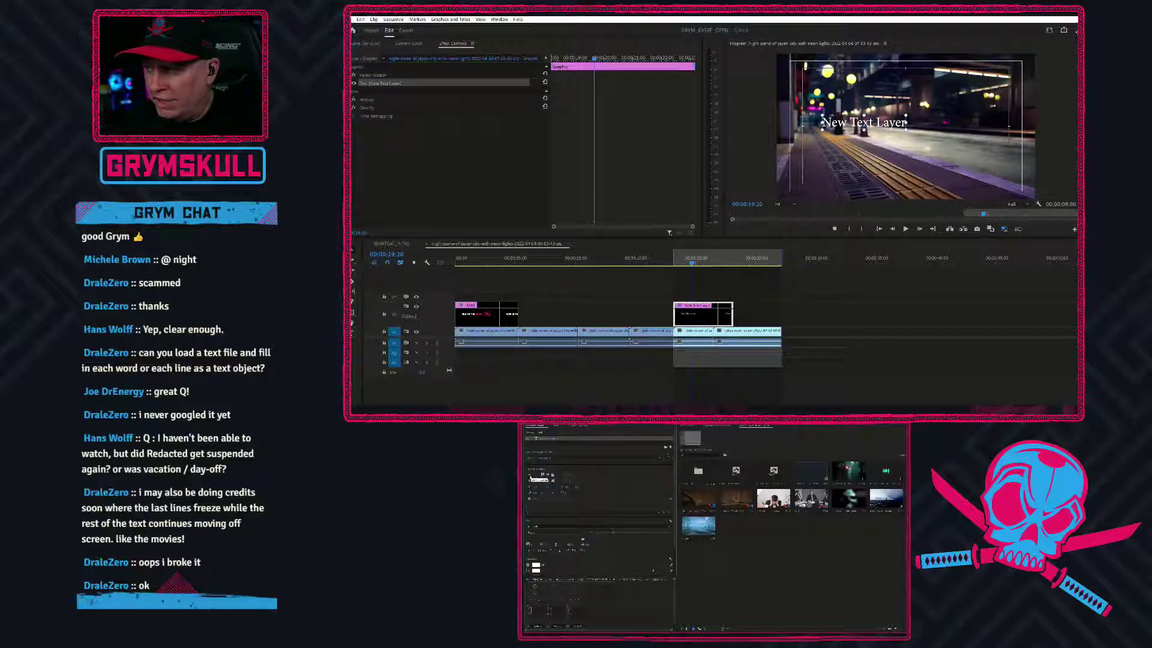
{"action": "left_click", "coordinate": [530, 481]}
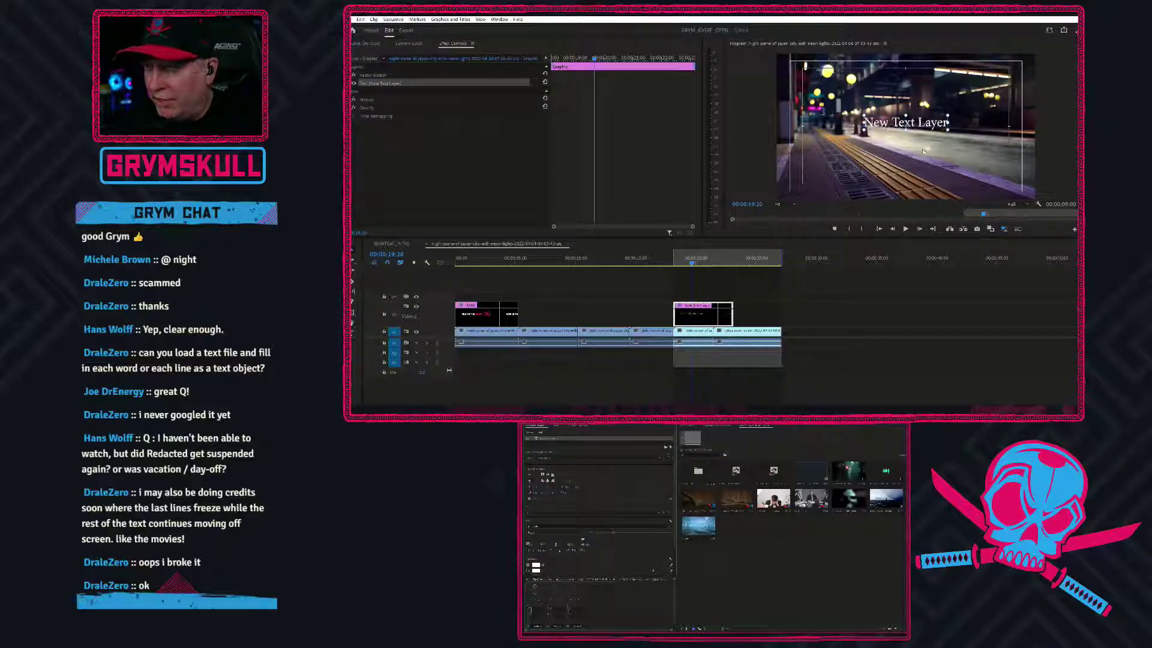
Change the placeholder text's font to a condensed sans-serif typeface
{"action": "left_click", "coordinate": [544, 525]}
{"action": "type", "text": "bad"}
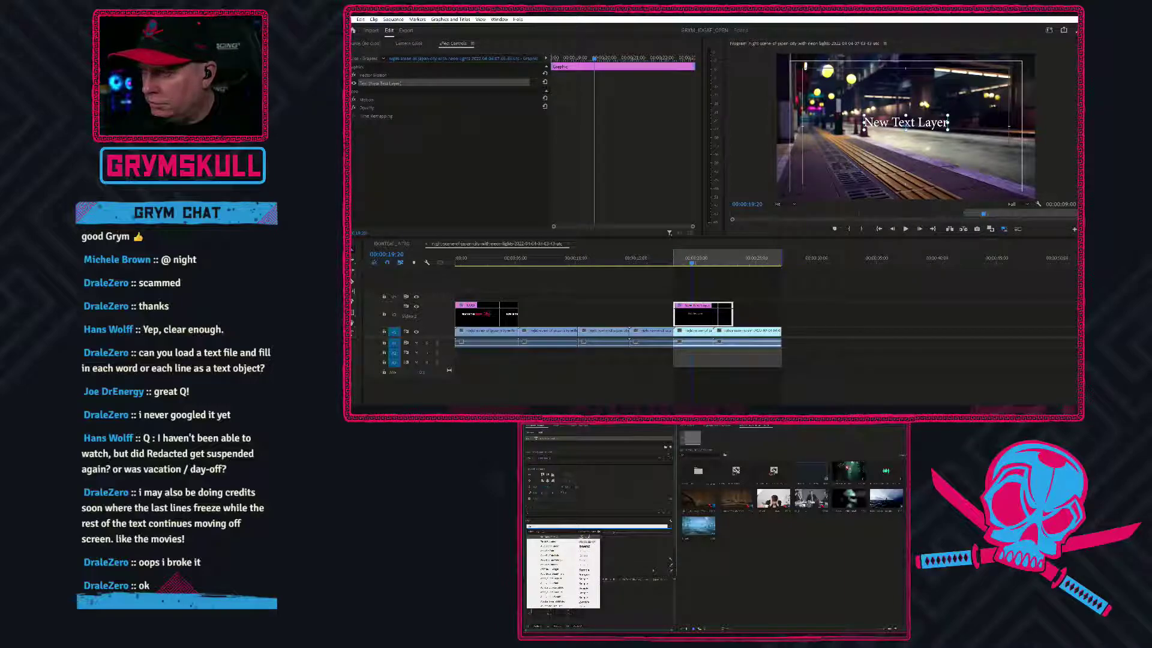
{"action": "type", "text": "l"}
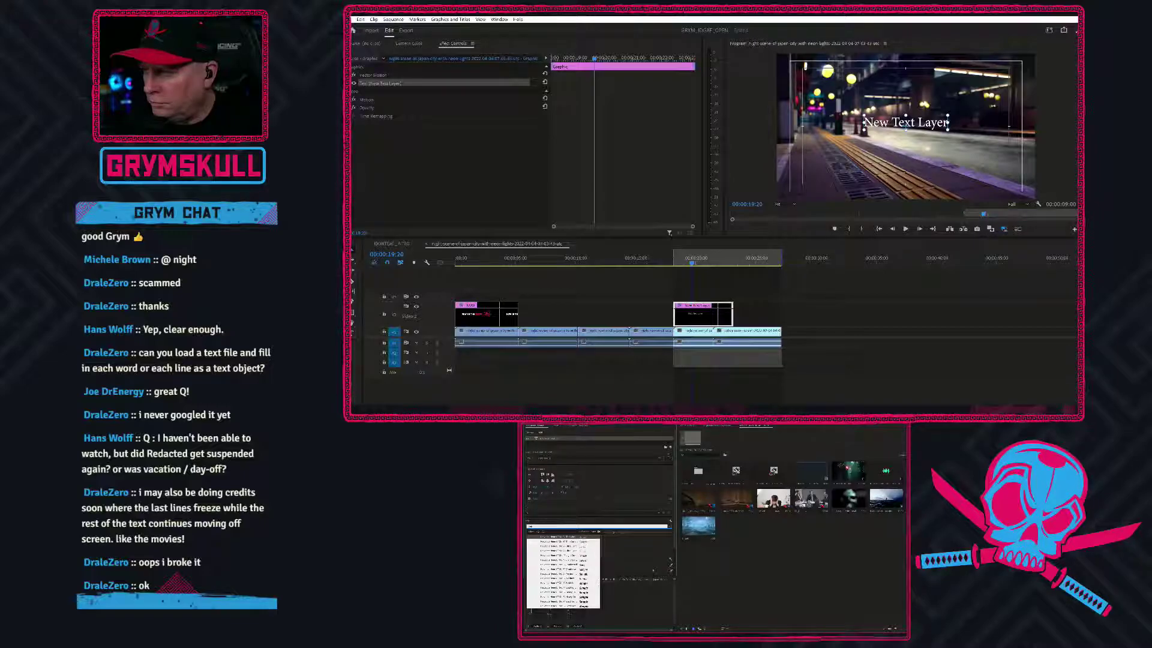
{"action": "left_click", "coordinate": [573, 589]}
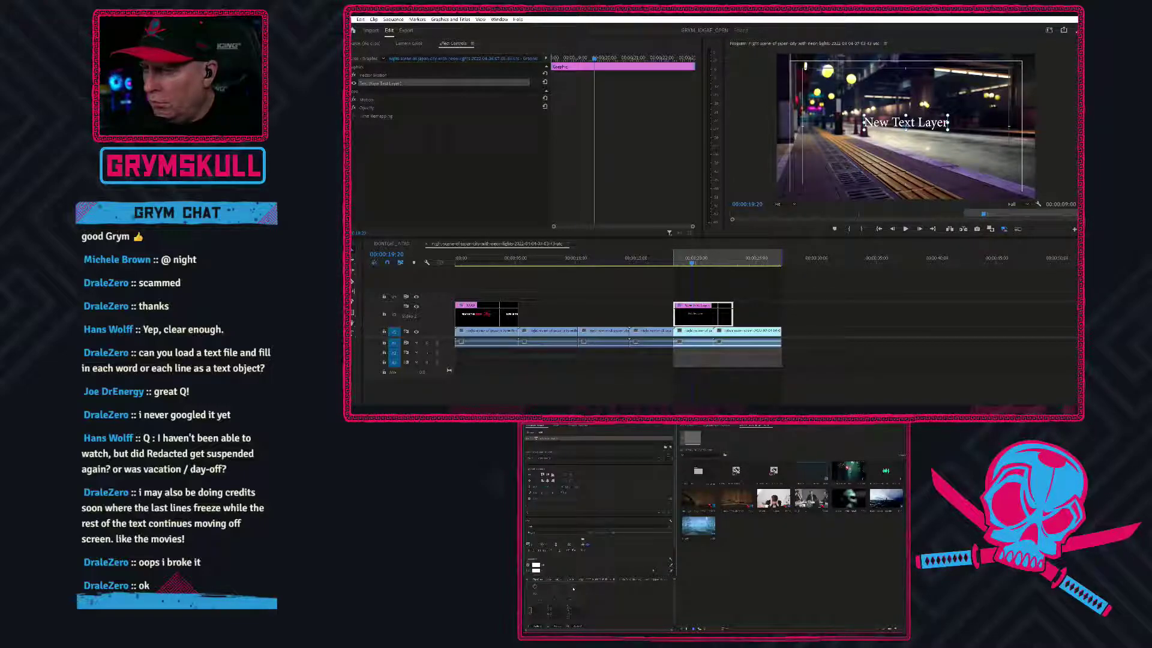
Switch the placeholder text's font style from italic to a lighter upright condensed style
{"action": "left_click", "coordinate": [577, 532]}
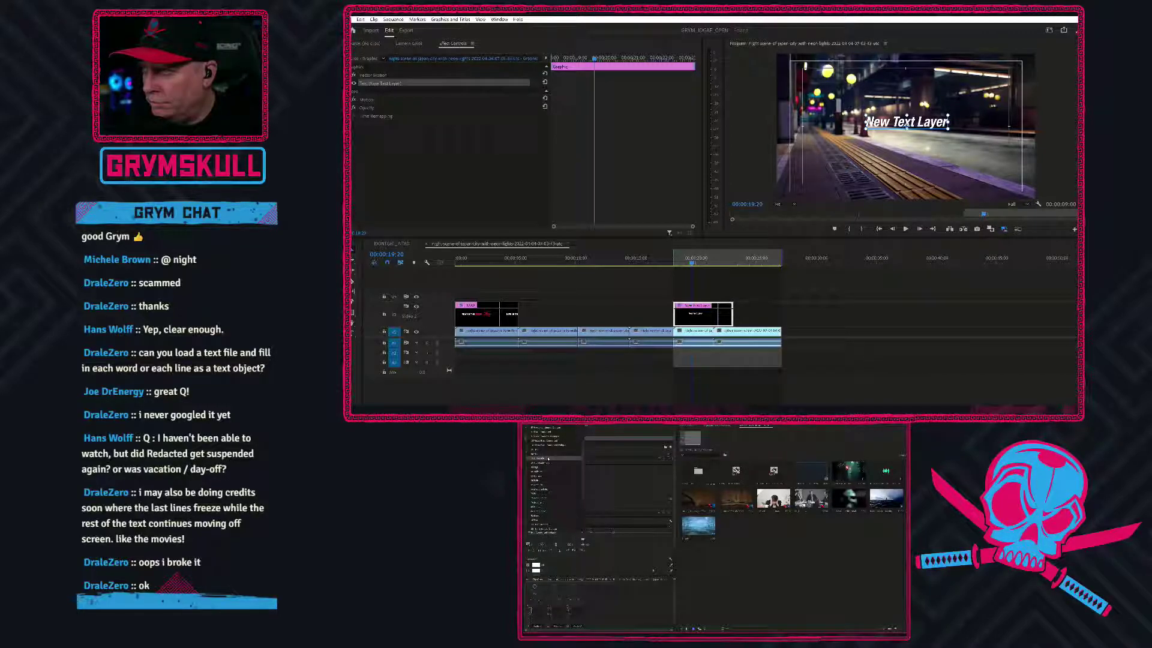
{"action": "scroll", "coordinate": [552, 441], "scroll_direction": "up", "scroll_amount": 3}
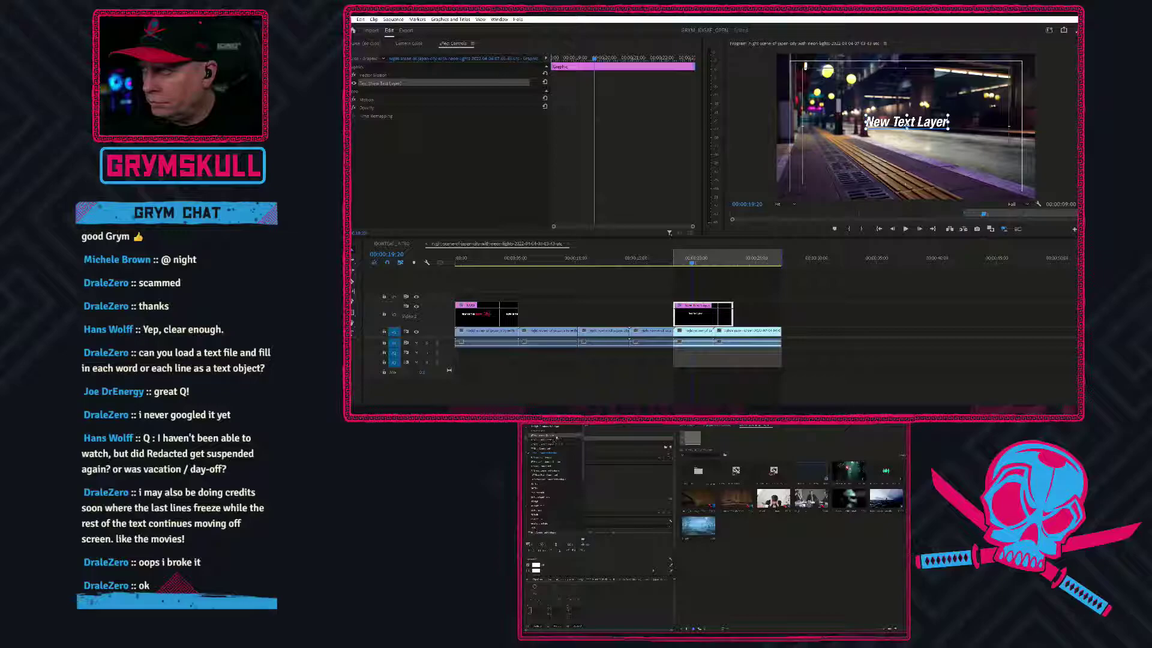
{"action": "left_click", "coordinate": [552, 444]}
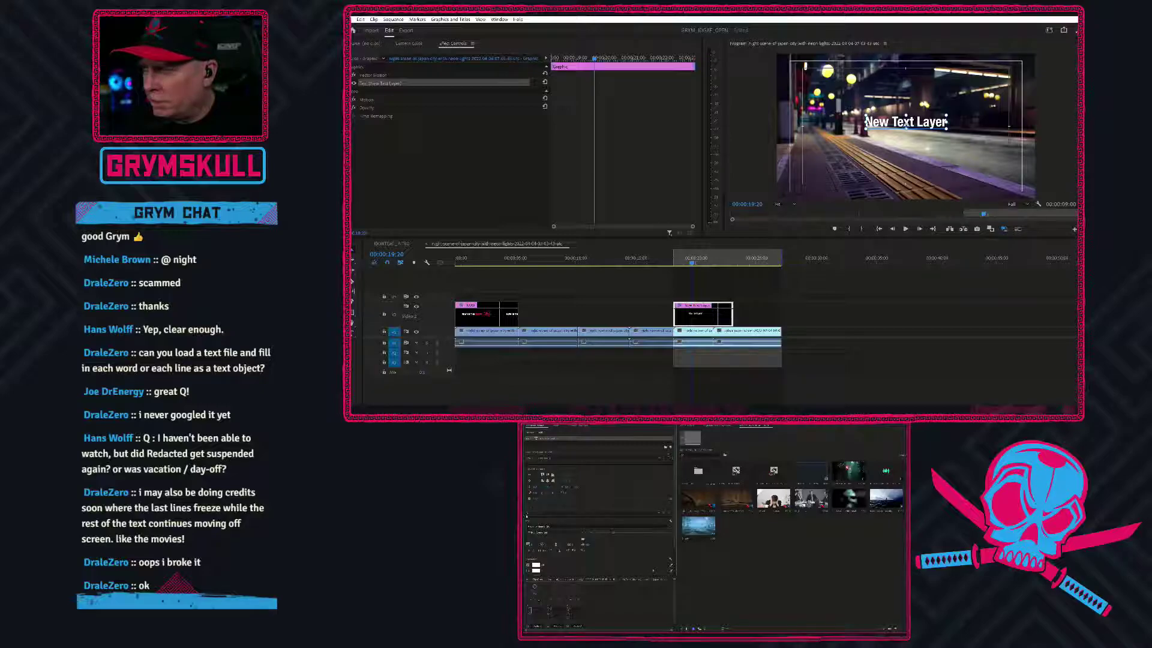
{"action": "left_click", "coordinate": [550, 532]}
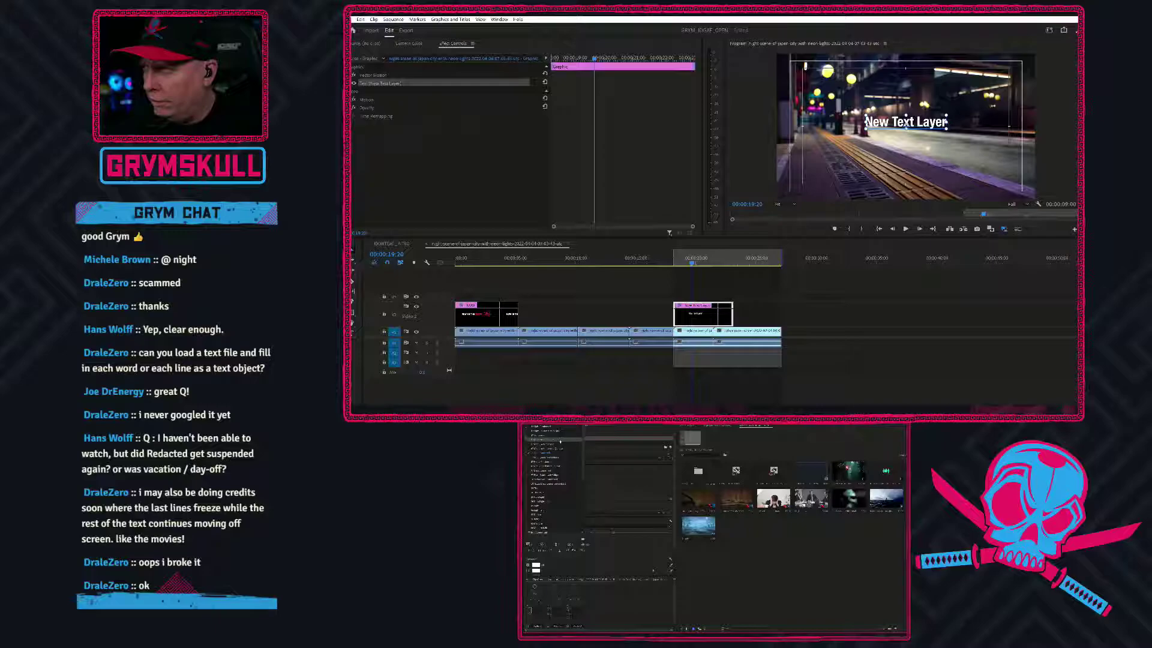
{"action": "left_click", "coordinate": [559, 444]}
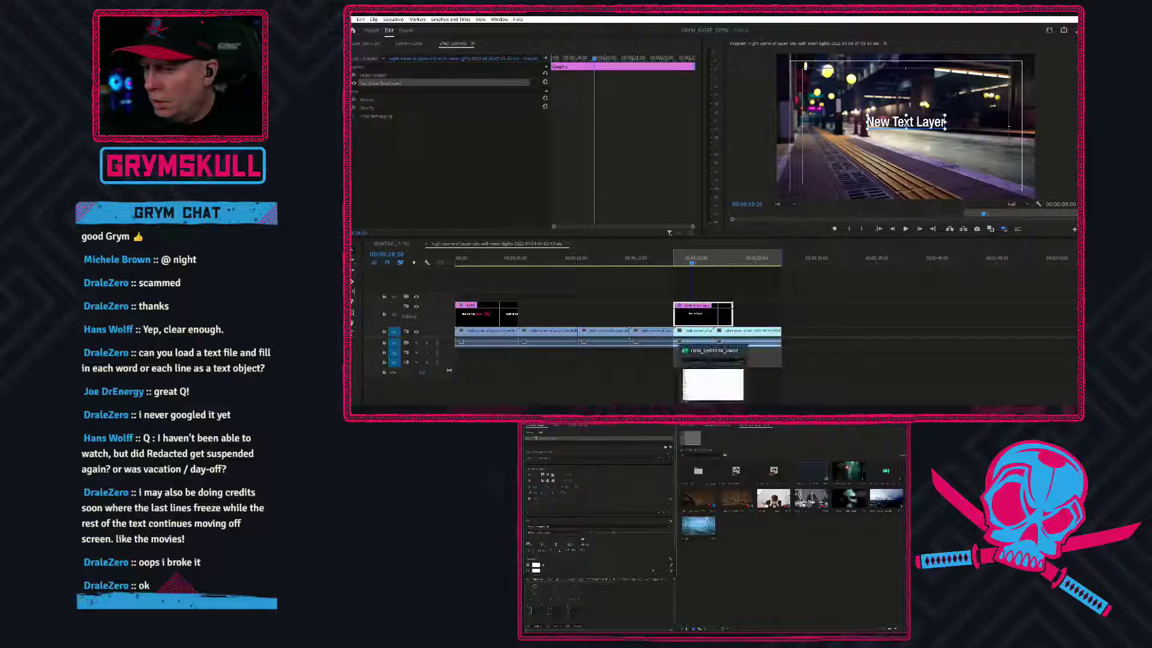
Copy the whole list of credit names from the text file and paste it over the "New Text Layer" placeholder
{"action": "left_click", "coordinate": [713, 411]}
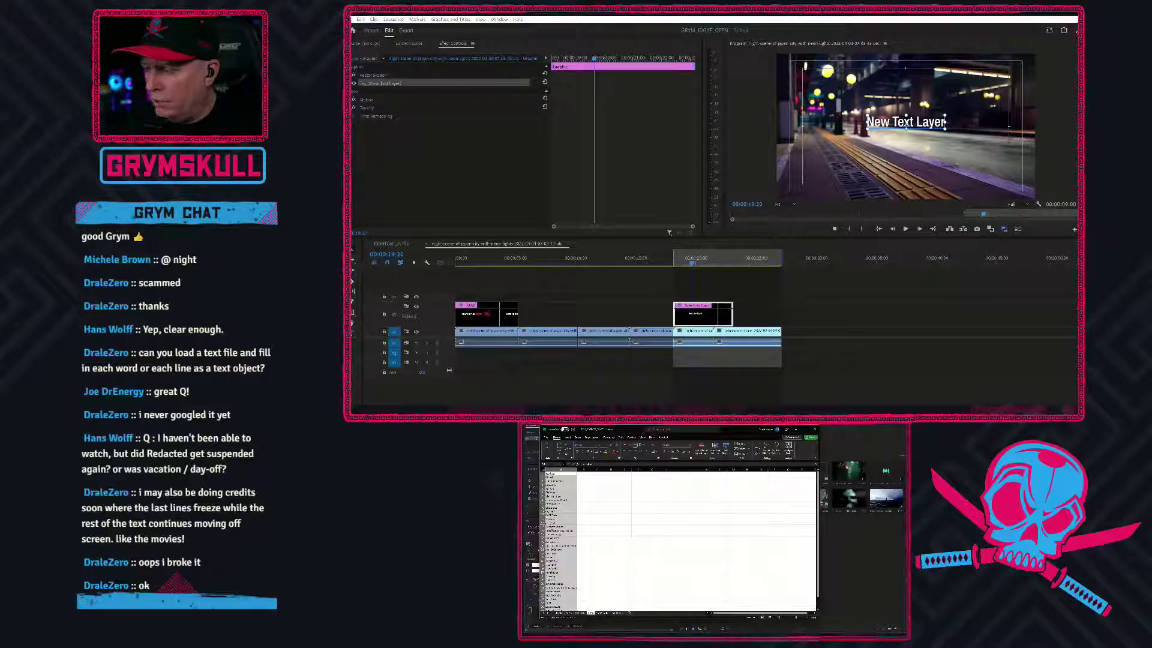
{"action": "left_click", "coordinate": [696, 411]}
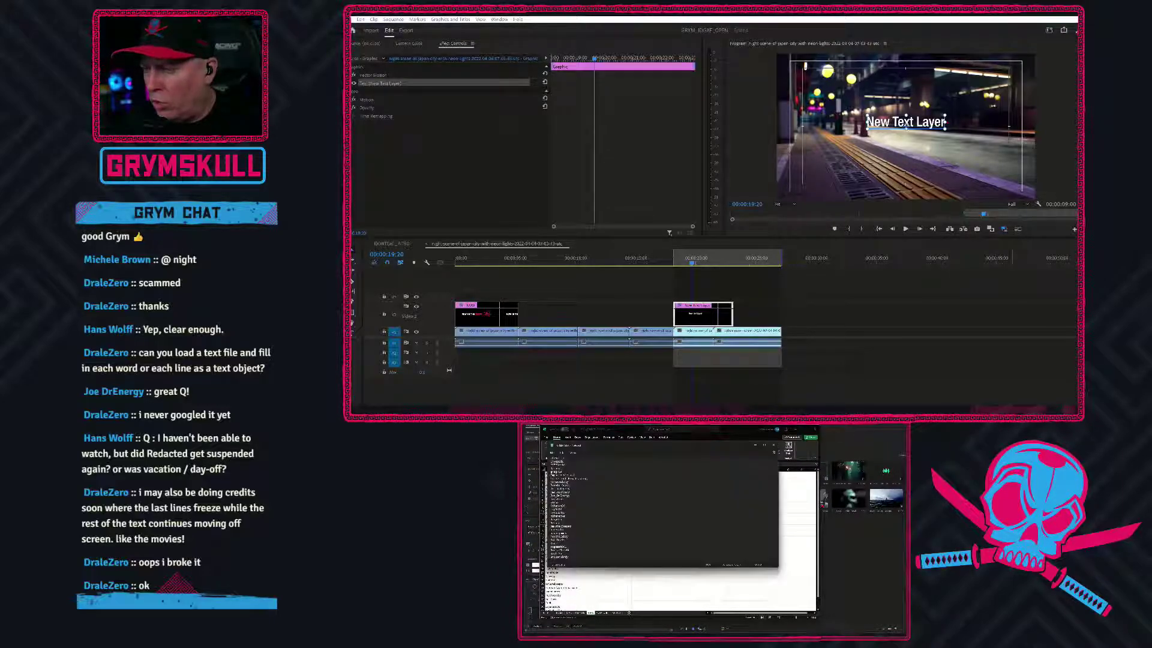
{"action": "key", "text": "ctrl+a"}
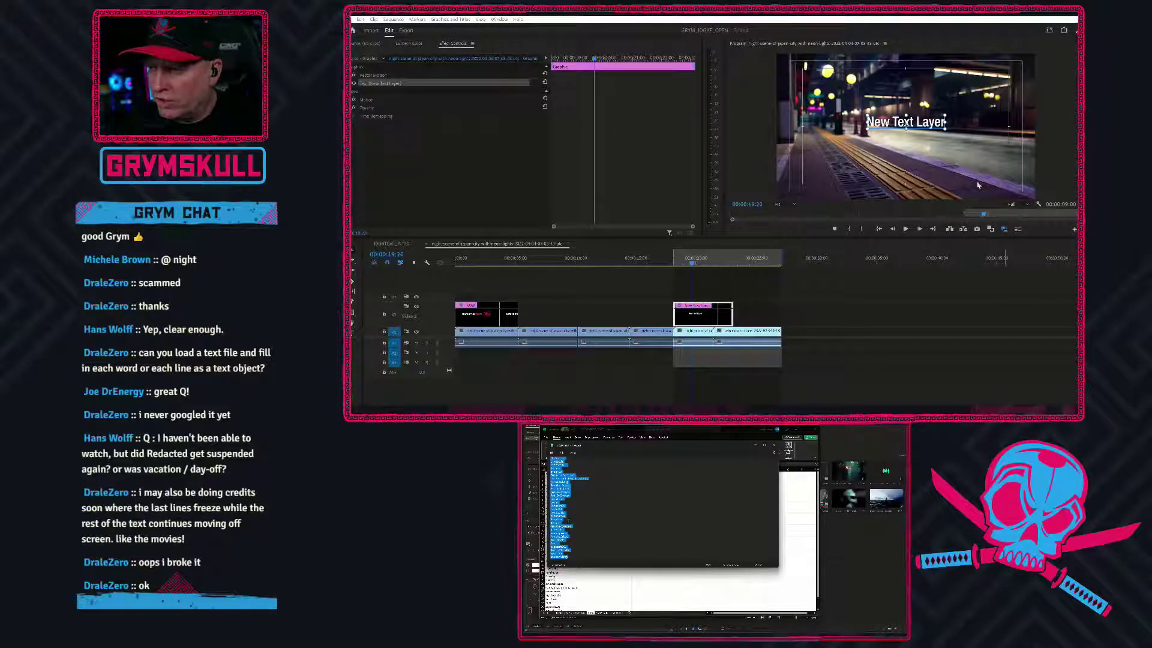
{"action": "double_click", "coordinate": [924, 129]}
{"action": "key", "text": "ctrl+a"}
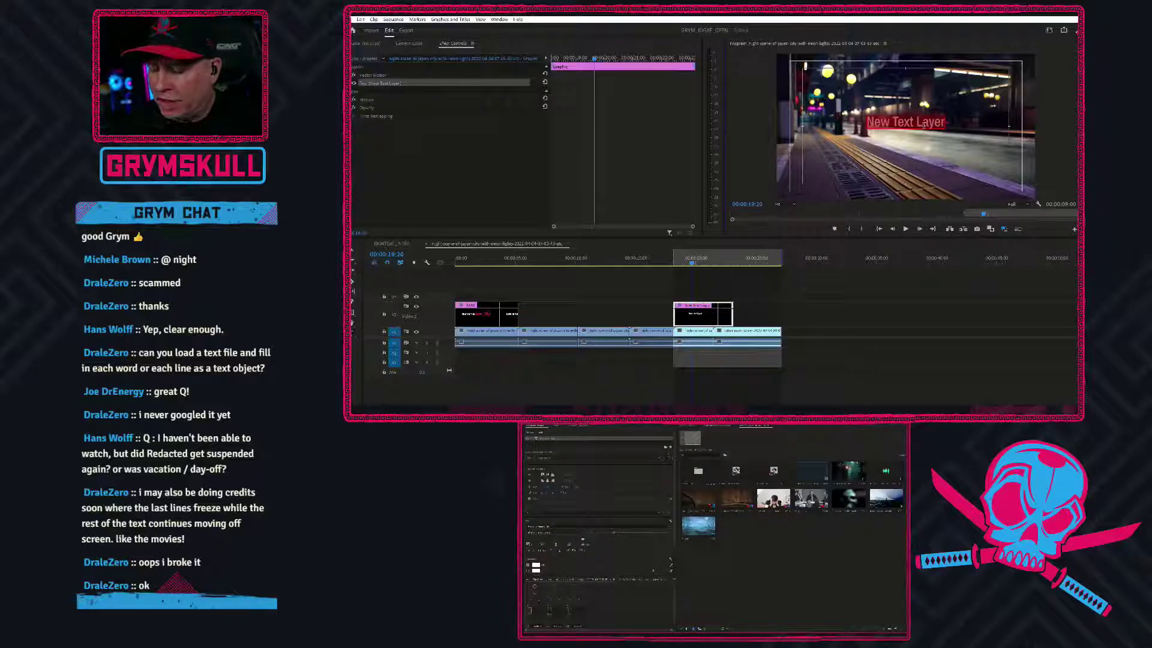
{"action": "key", "text": "ctrl+v"}
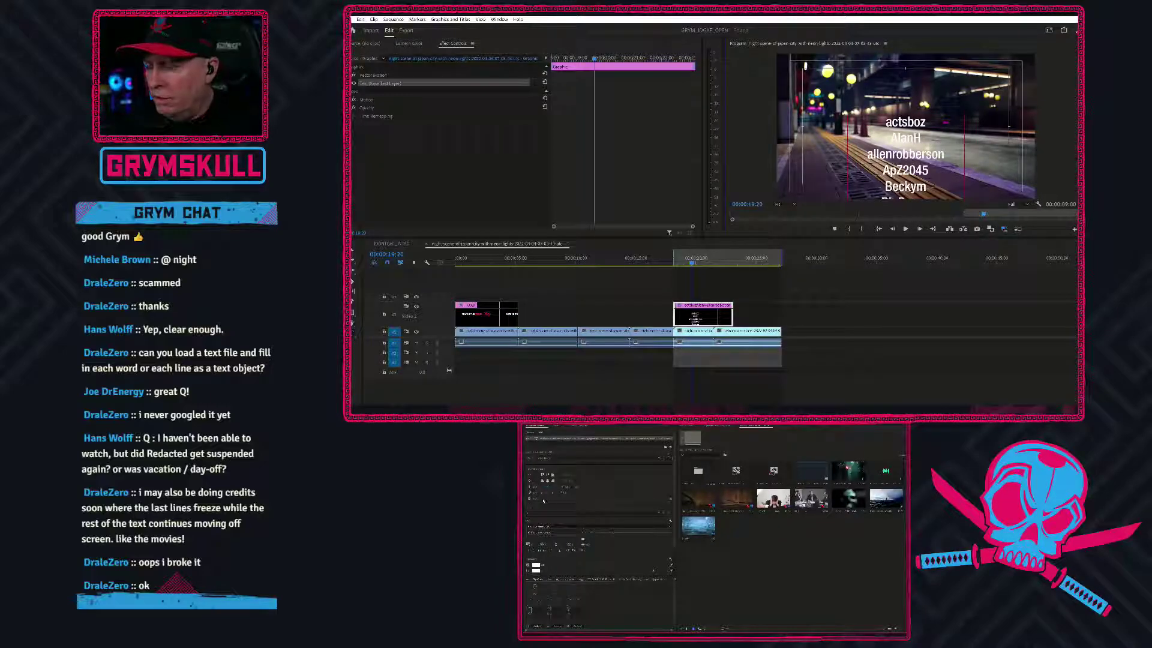
Select the whole credits list, reduce its font size and tighten the line spacing
{"action": "key", "text": "ctrl+a"}
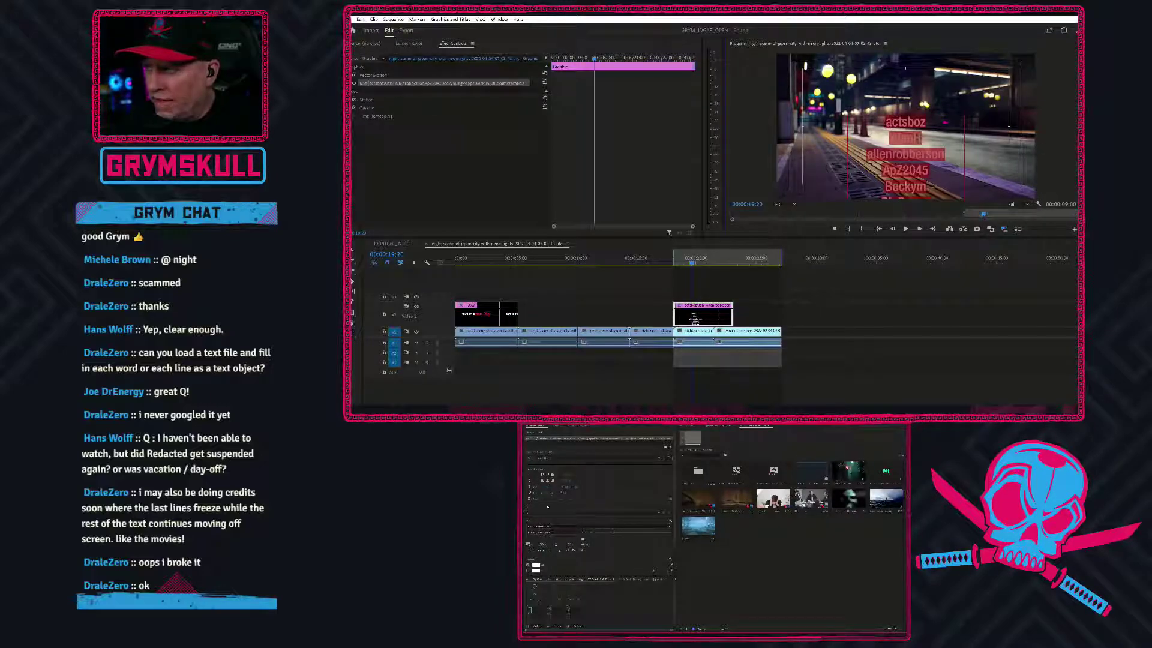
{"action": "left_click_drag", "start_coordinate": [613, 532], "coordinate": [603, 533]}
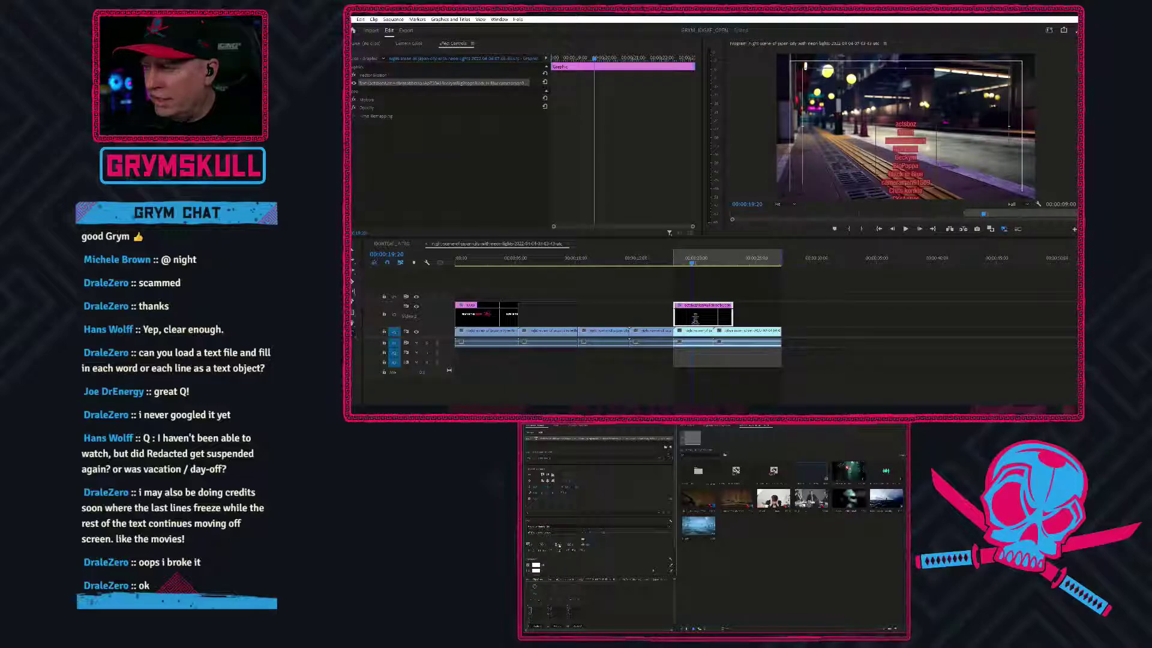
{"action": "left_click_drag", "start_coordinate": [561, 544], "coordinate": [559, 544]}
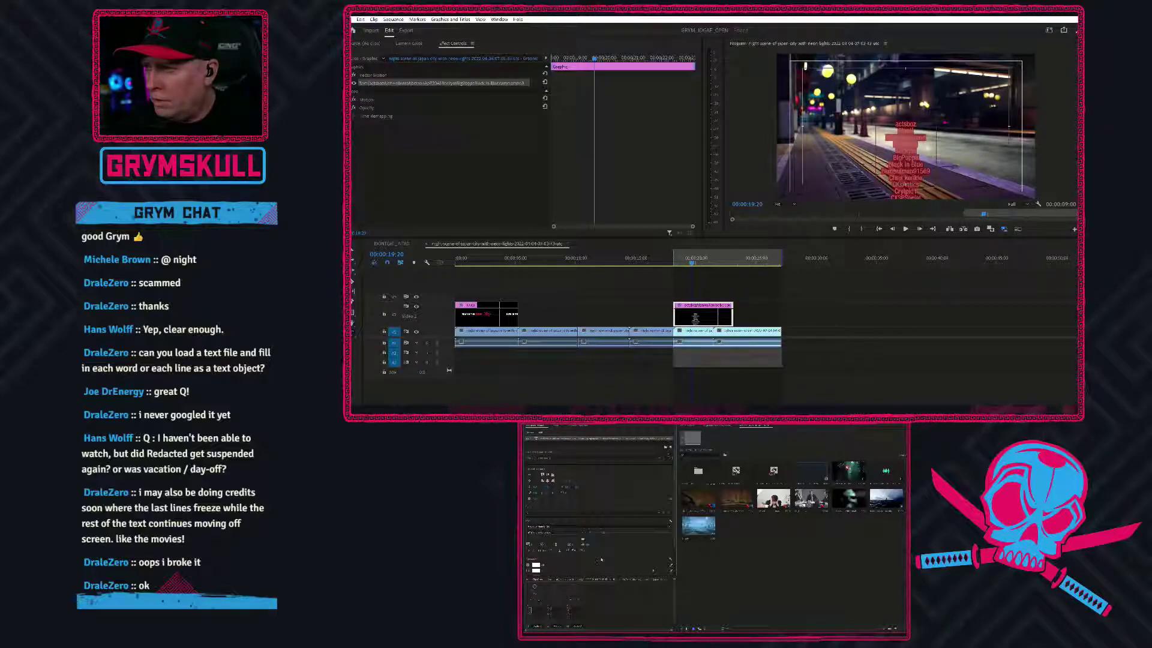
At the start of the credits graphic, move the name list straight down to the bottom edge of the frame
{"action": "left_click", "coordinate": [674, 263]}
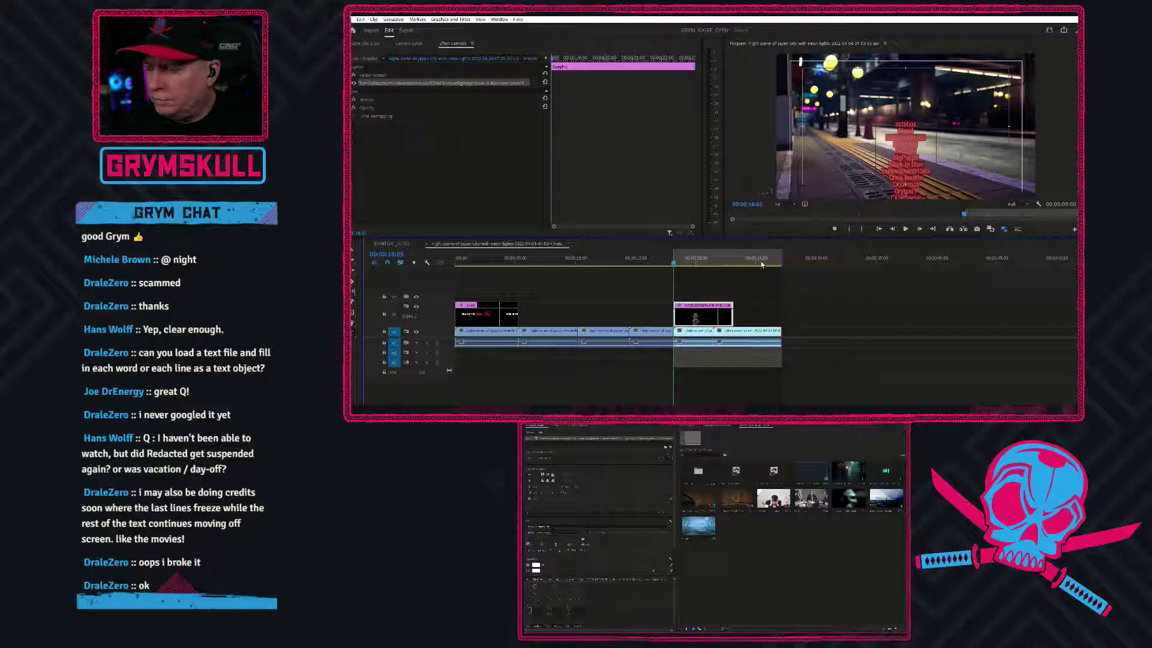
{"action": "left_click", "coordinate": [906, 123]}
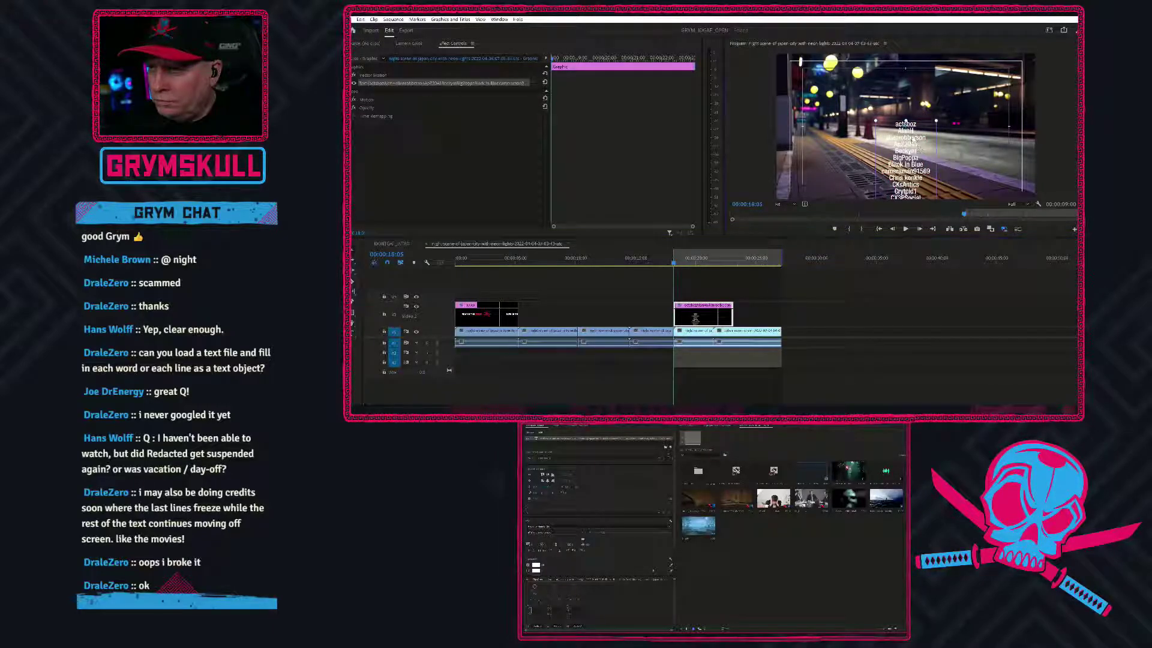
{"action": "left_click_drag", "start_coordinate": [906, 124], "coordinate": [907, 204]}
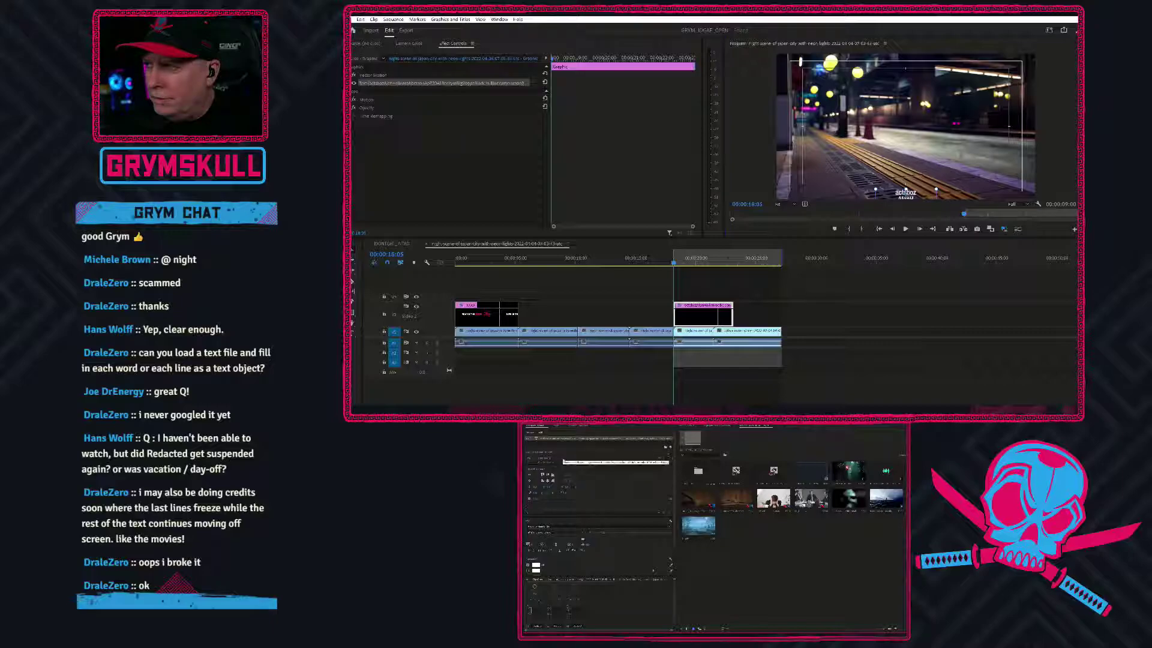
{"action": "scroll", "coordinate": [570, 473], "scroll_direction": "down", "scroll_amount": 2}
{"action": "scroll", "coordinate": [575, 494], "scroll_direction": "down", "scroll_amount": 1}
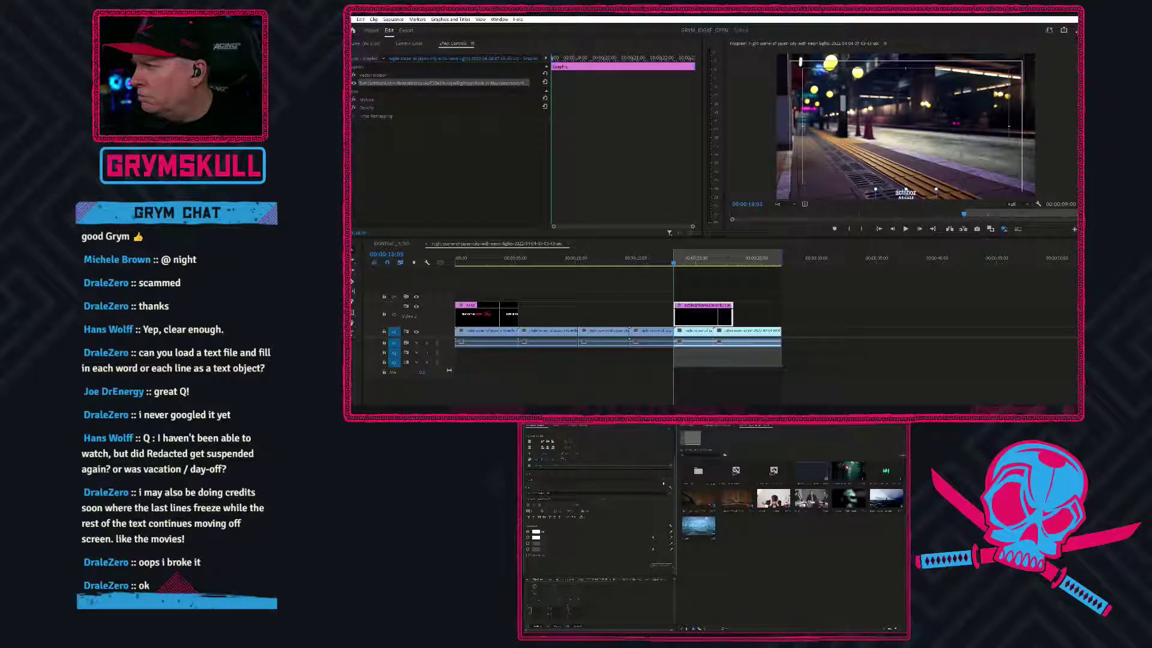
Look through the credits text's styles, text properties, layer options and transcript-style text list for a way to make the names roll
{"action": "left_click", "coordinate": [582, 481]}
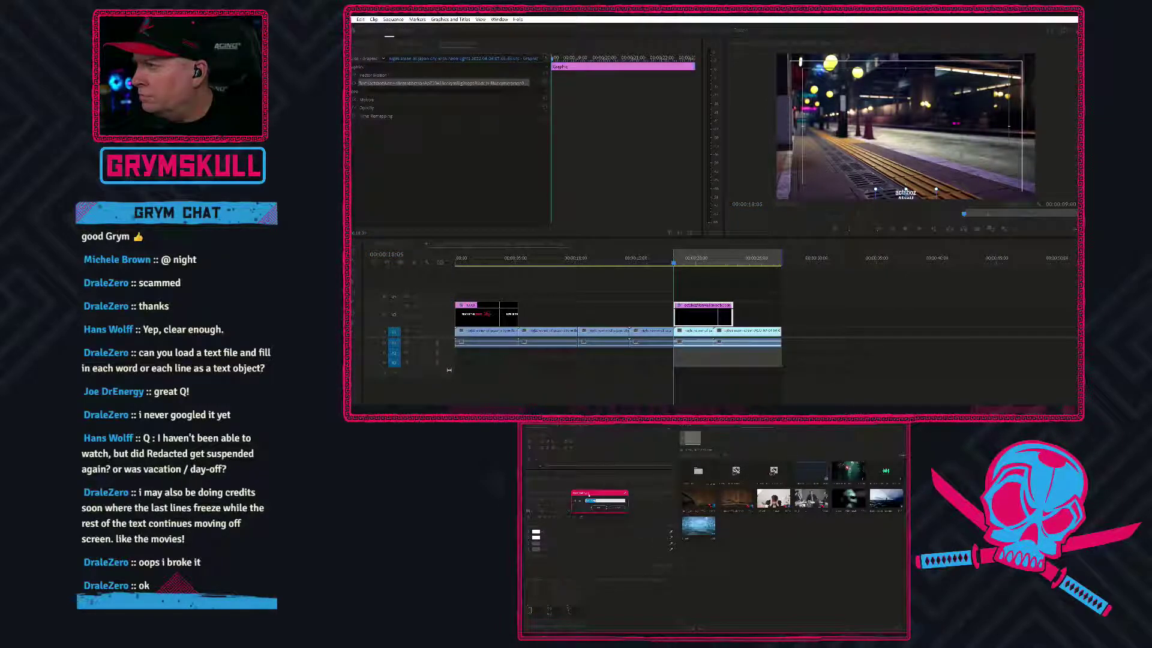
{"action": "left_click", "coordinate": [617, 507]}
{"action": "scroll", "coordinate": [620, 526], "scroll_direction": "up", "scroll_amount": 3}
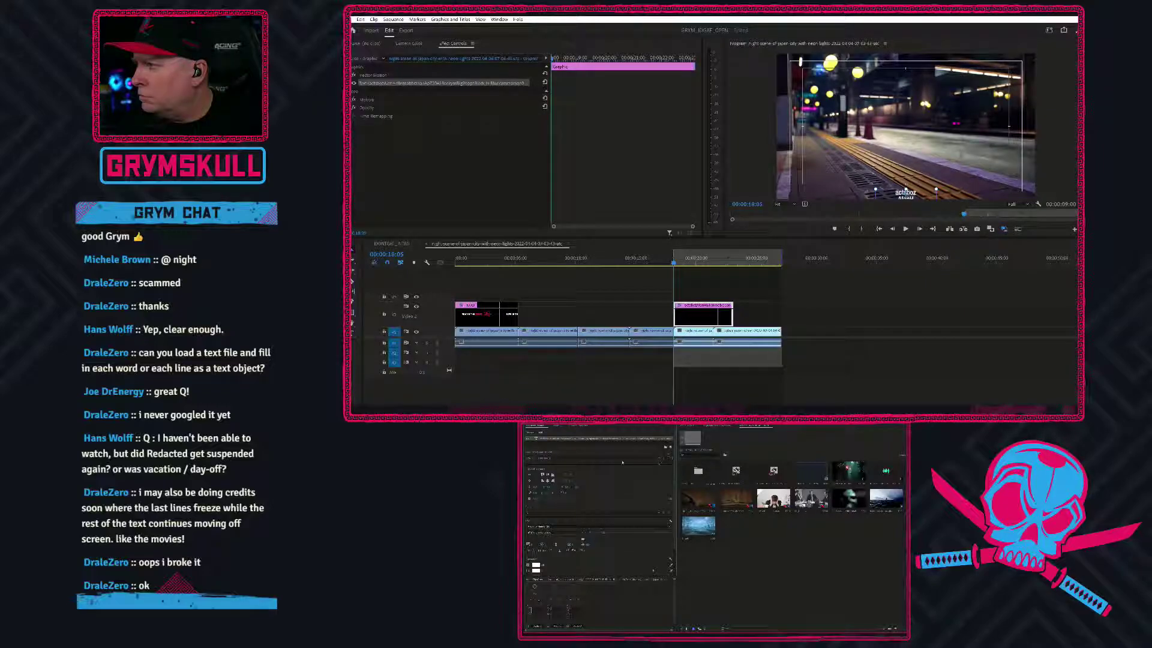
{"action": "scroll", "coordinate": [613, 474], "scroll_direction": "down", "scroll_amount": 3}
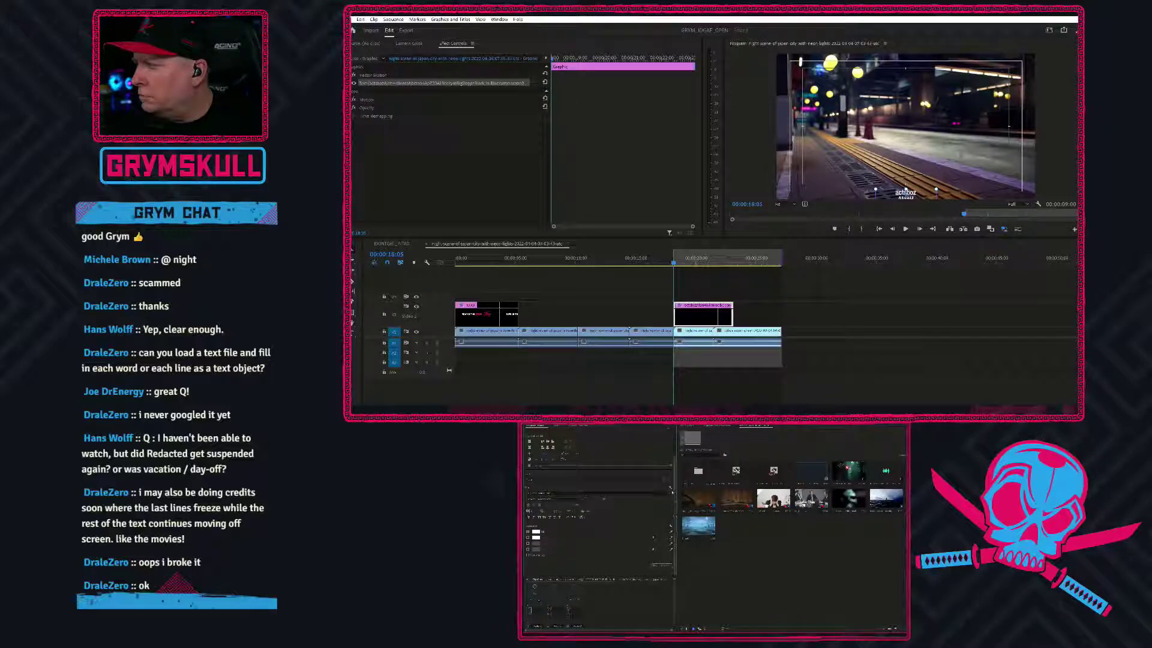
{"action": "left_click", "coordinate": [668, 487]}
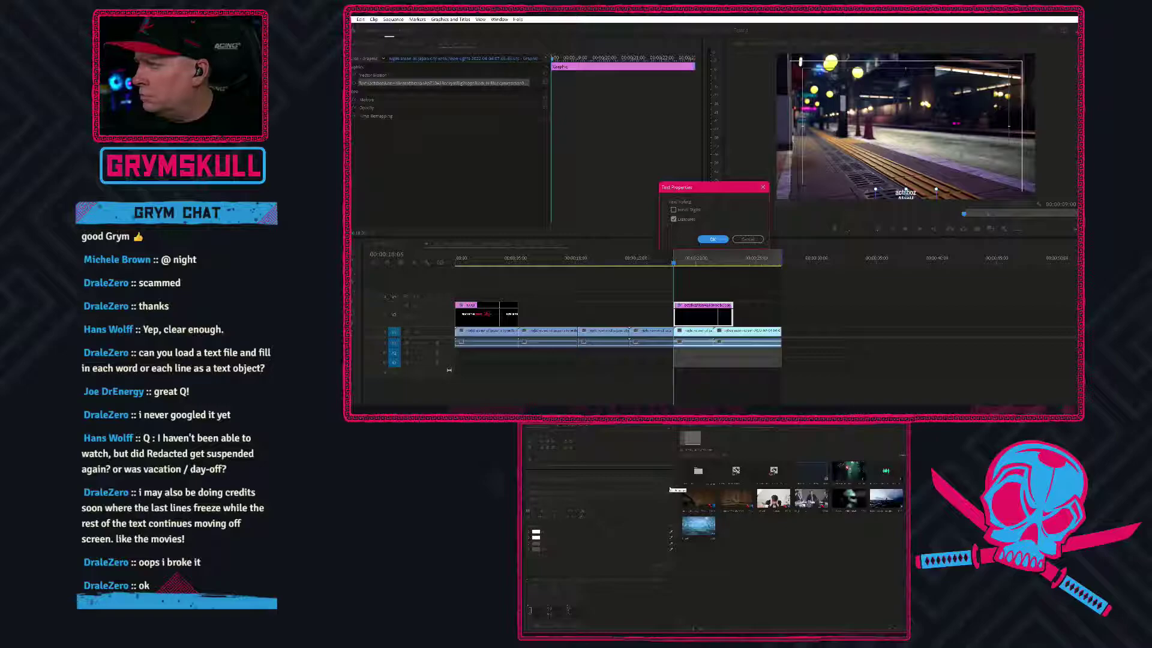
{"action": "left_click", "coordinate": [752, 240]}
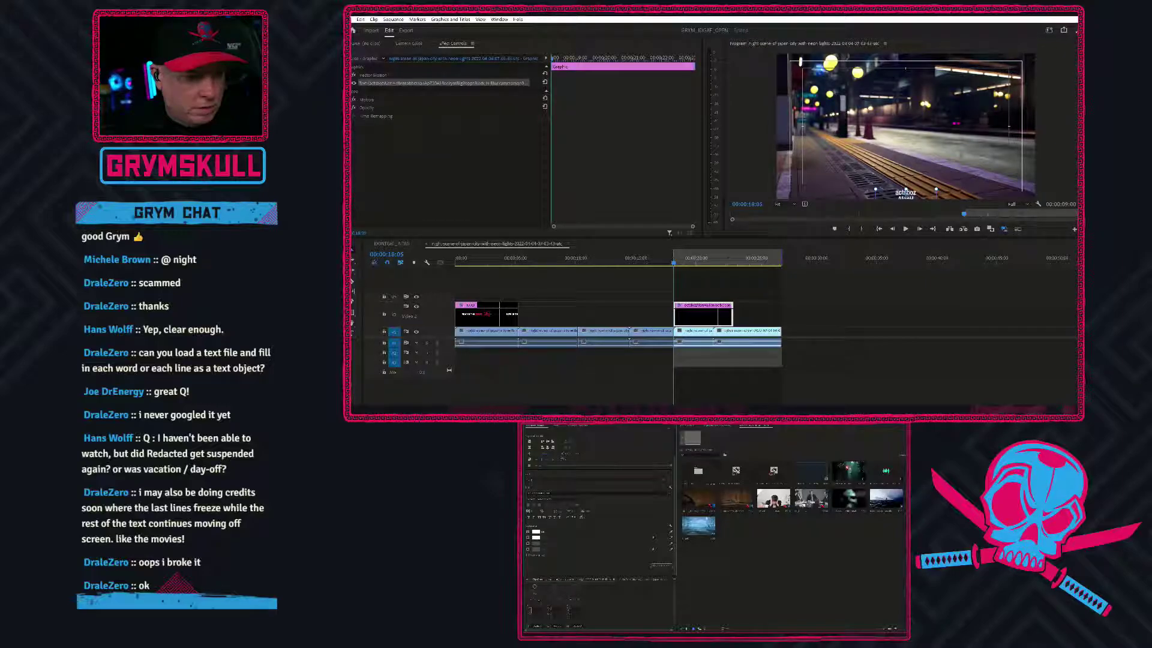
{"action": "scroll", "coordinate": [596, 554], "scroll_direction": "up", "scroll_amount": 5}
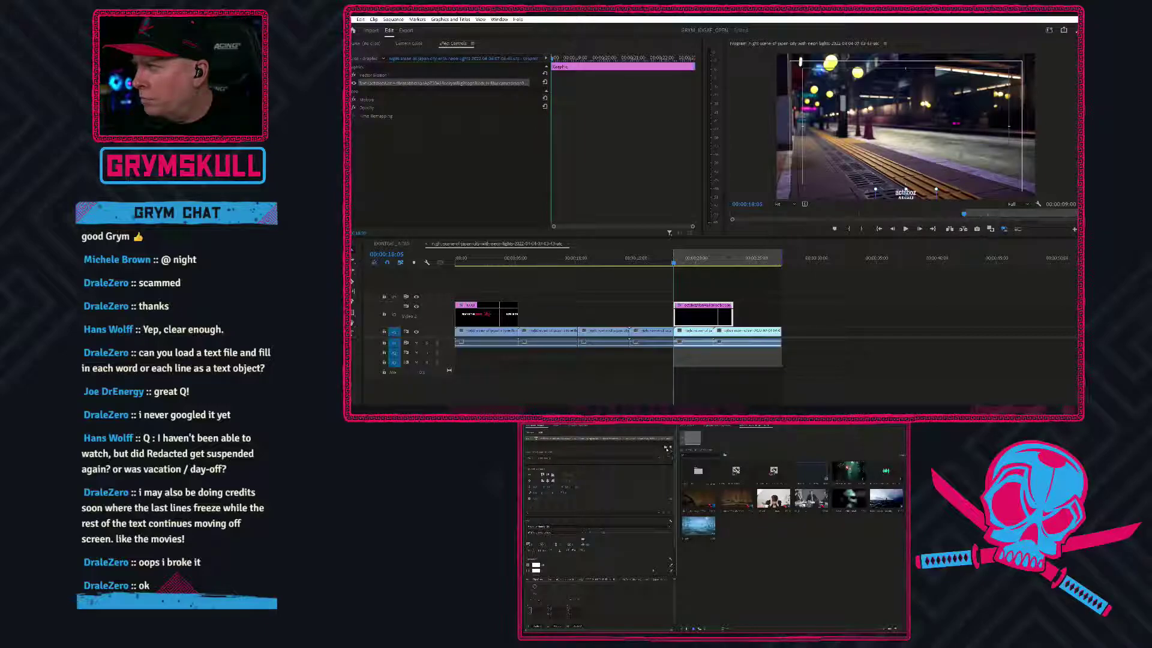
{"action": "left_click", "coordinate": [668, 448]}
{"action": "left_click", "coordinate": [665, 448]}
{"action": "scroll", "coordinate": [605, 475], "scroll_direction": "down", "scroll_amount": 3}
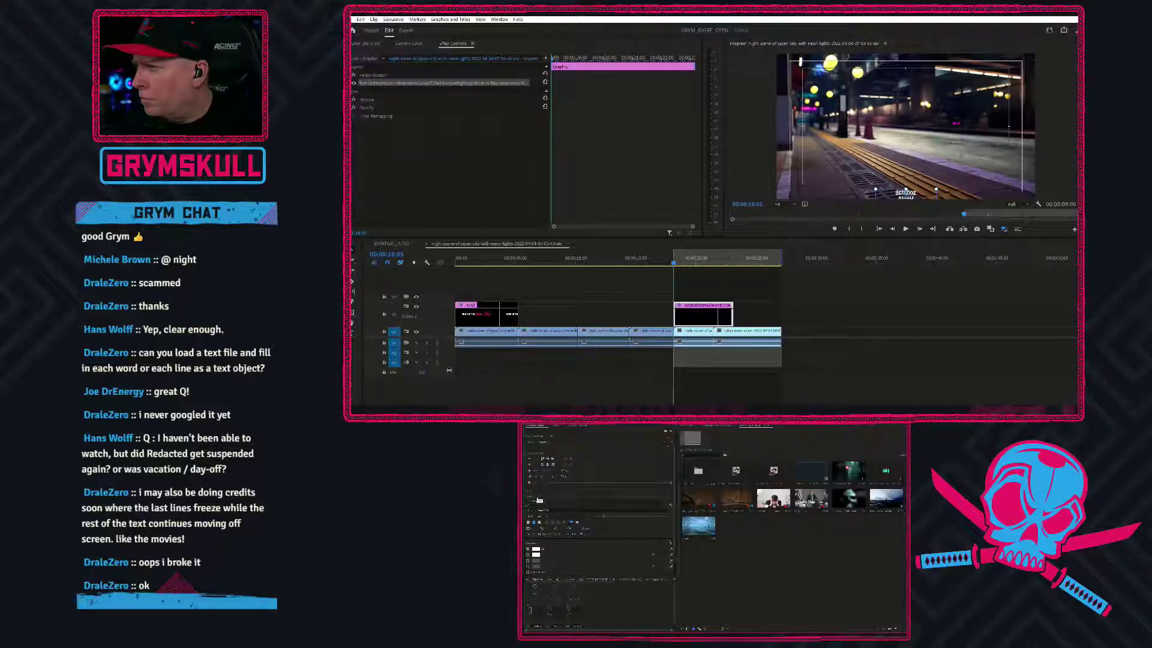
{"action": "scroll", "coordinate": [567, 503], "scroll_direction": "down", "scroll_amount": 3}
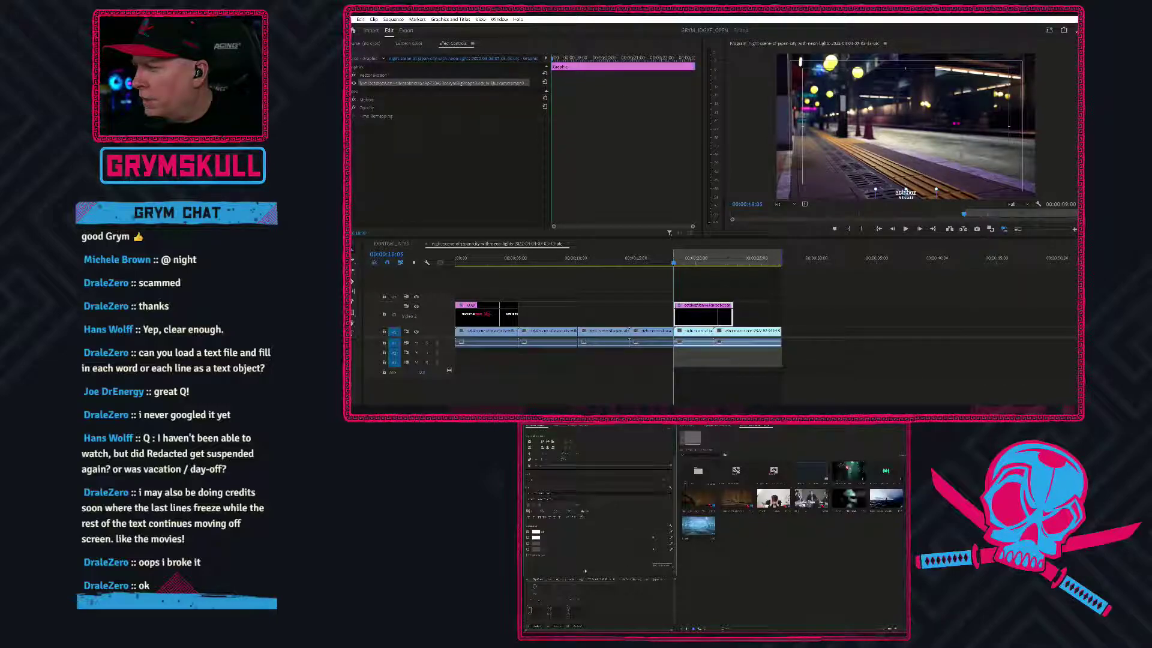
{"action": "left_click", "coordinate": [664, 567]}
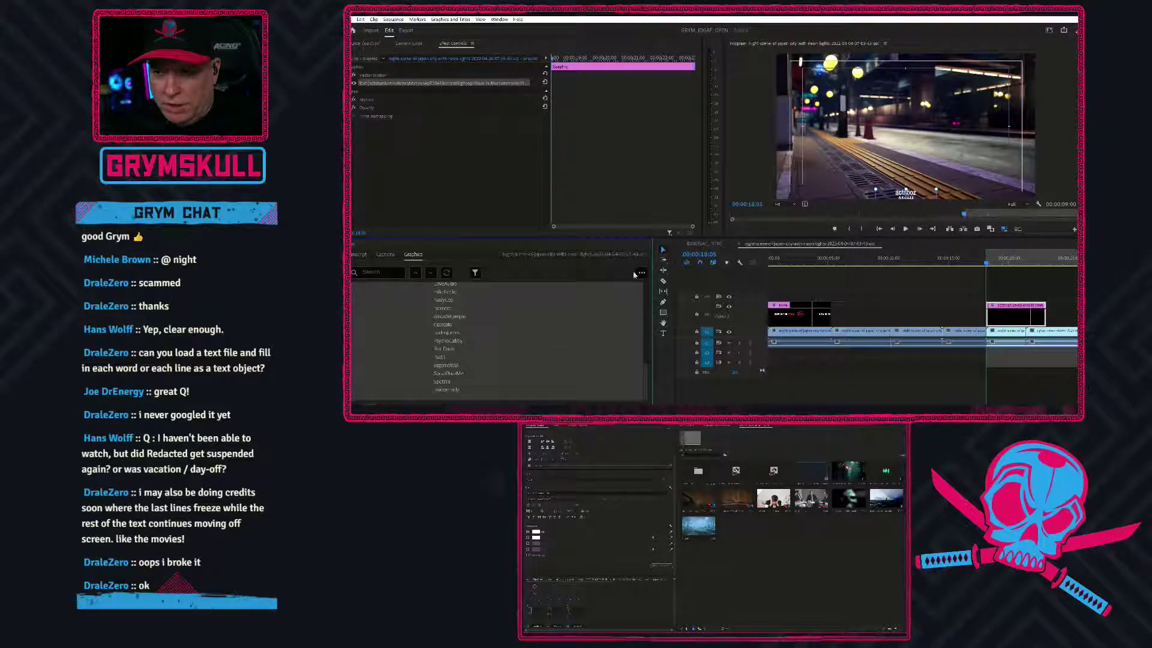
{"action": "right_click", "coordinate": [363, 246]}
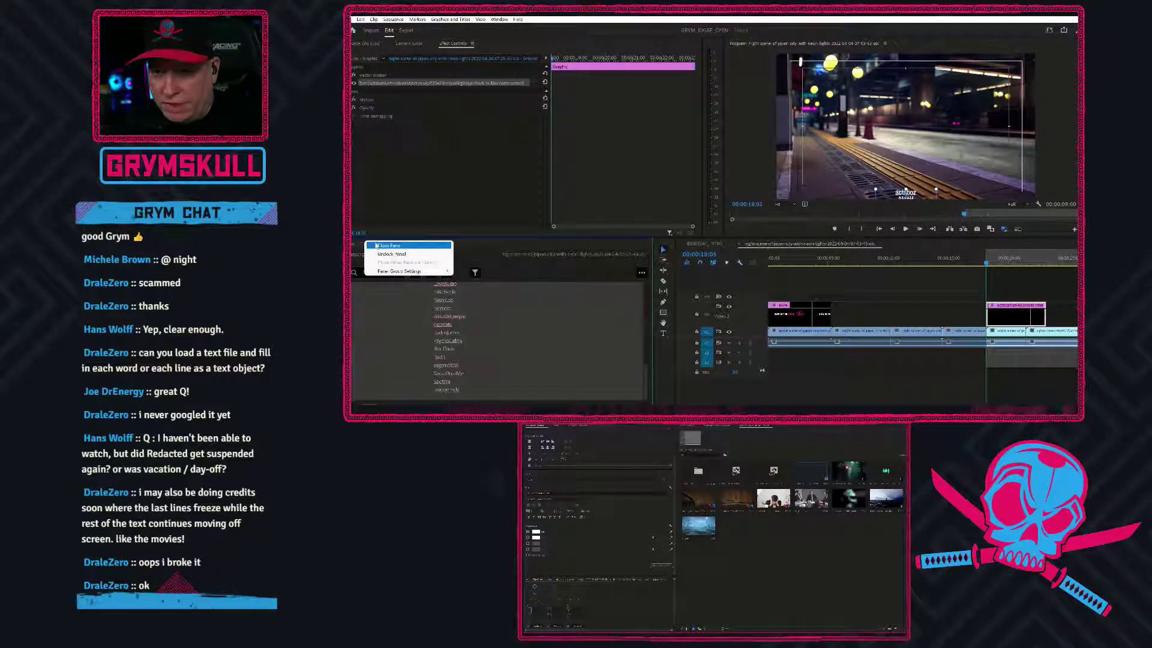
{"action": "left_click", "coordinate": [381, 245]}
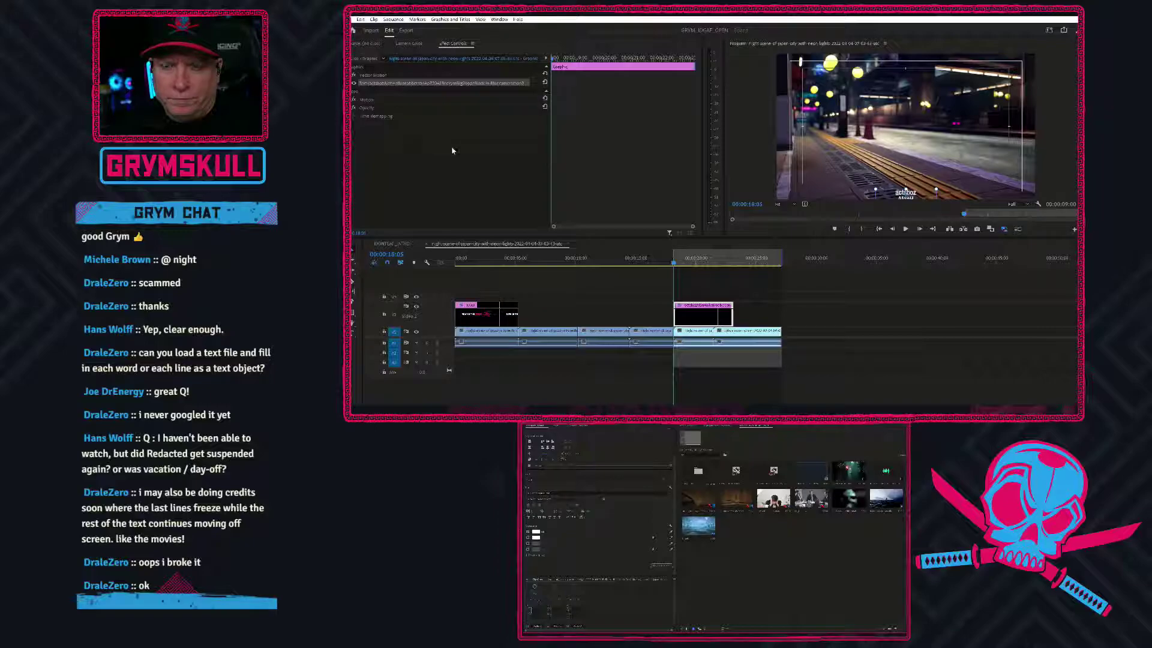
Turn on the Roll option for the whole credits graphic and play it back
{"action": "left_click", "coordinate": [378, 76]}
{"action": "left_click", "coordinate": [354, 75]}
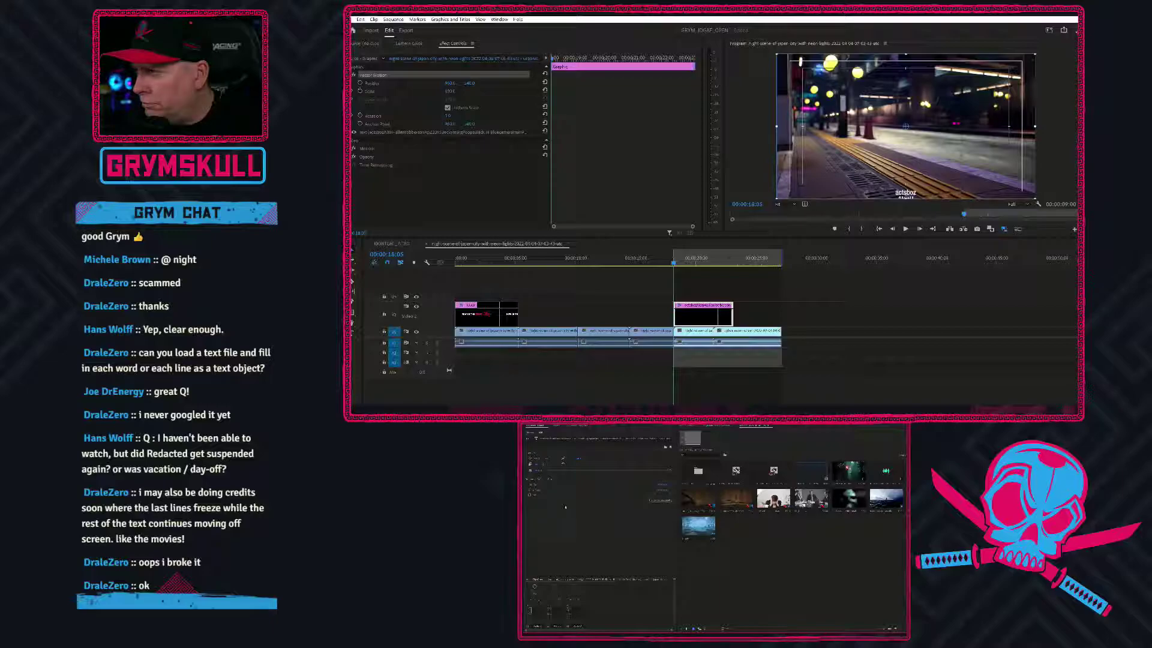
{"action": "left_click", "coordinate": [530, 495]}
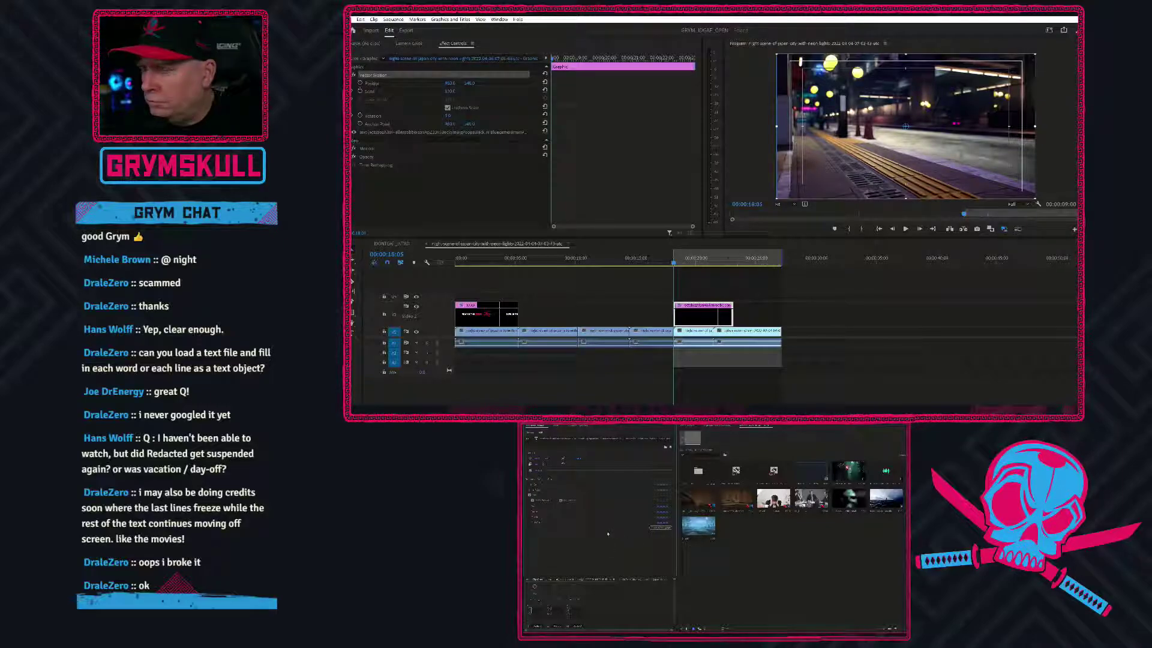
{"action": "key", "text": "space"}
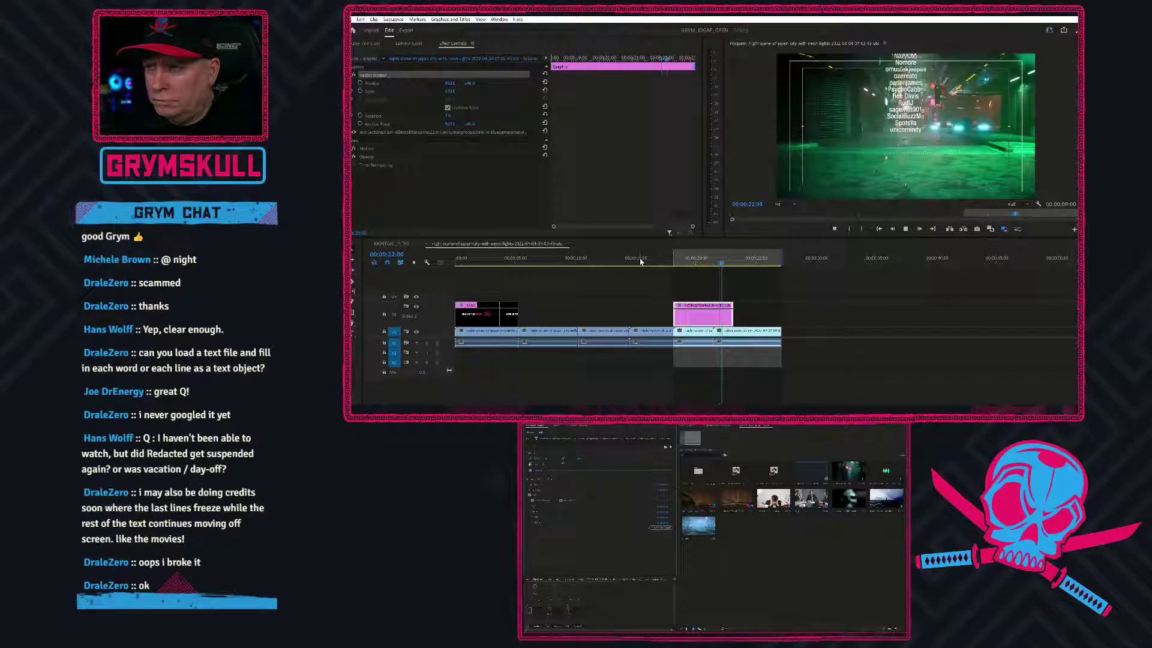
{"action": "key", "text": "space"}
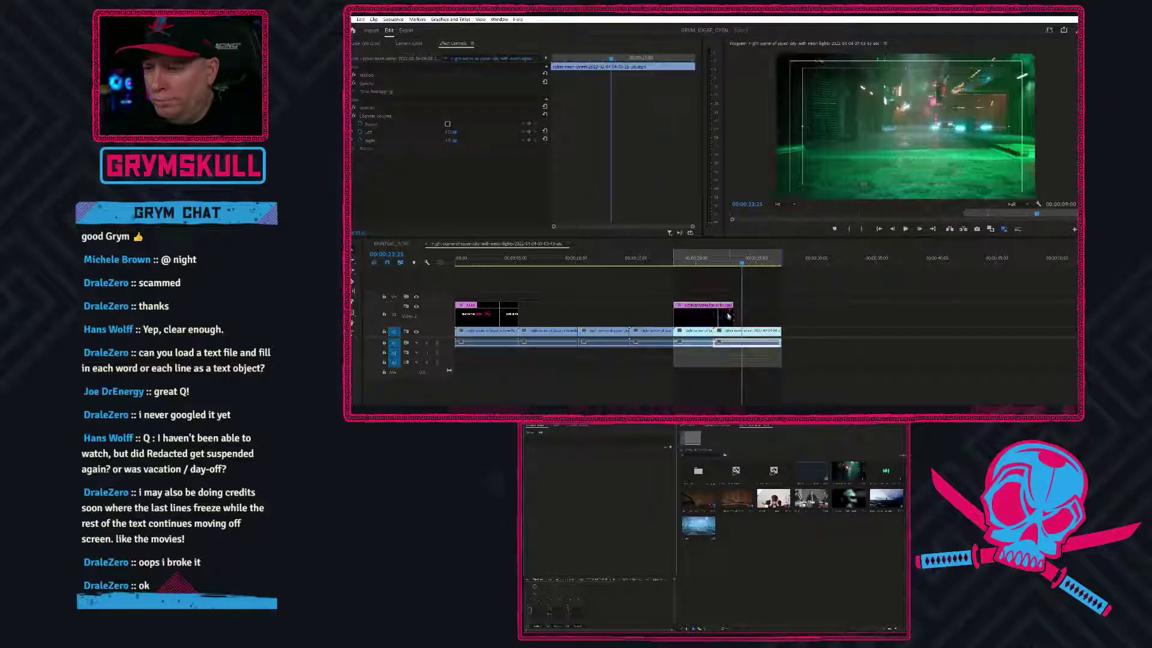
Extend the end of the credits graphic to the end of the last clip and play the roll from its start
{"action": "left_click_drag", "start_coordinate": [731, 313], "coordinate": [781, 313]}
{"action": "left_click", "coordinate": [676, 264]}
{"action": "key", "text": "space"}
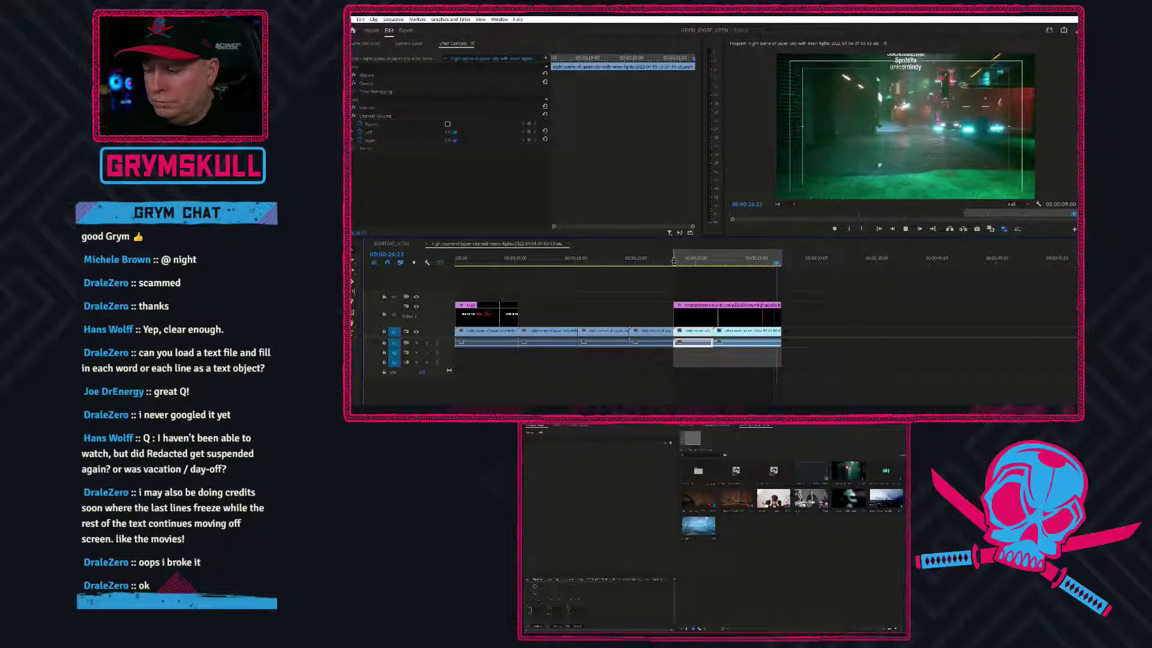
{"action": "key", "text": "space"}
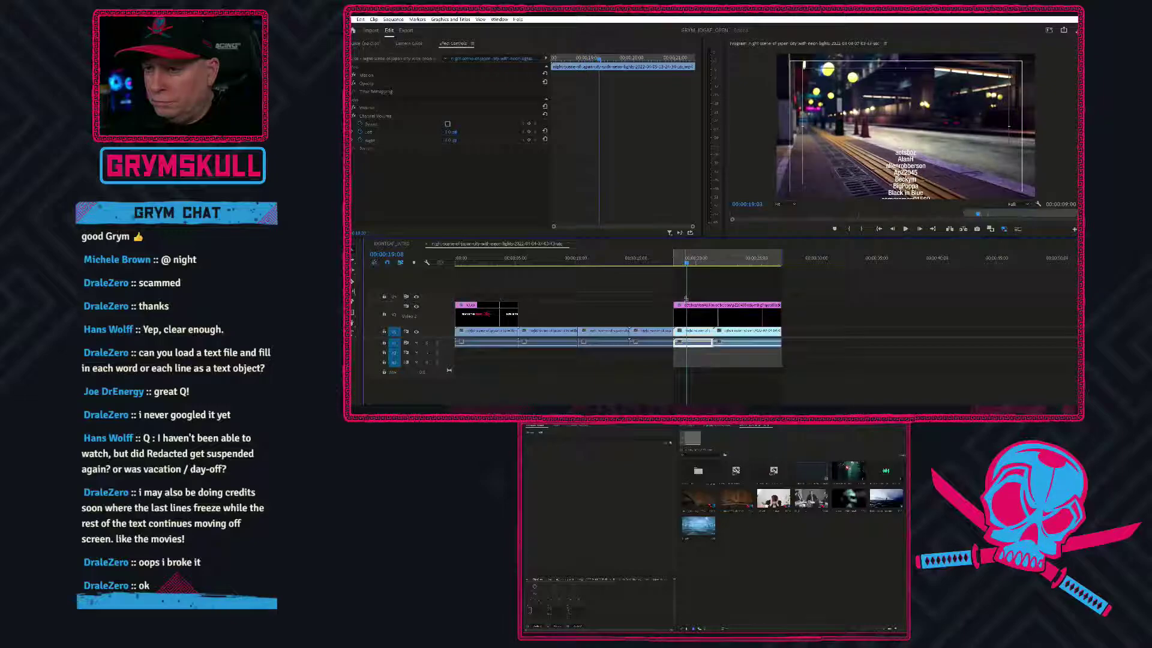
Extend the start of the credits graphic and the sequence in point back to the third clip's beginning, and play the roll
{"action": "left_click_drag", "start_coordinate": [672, 316], "coordinate": [578, 318]}
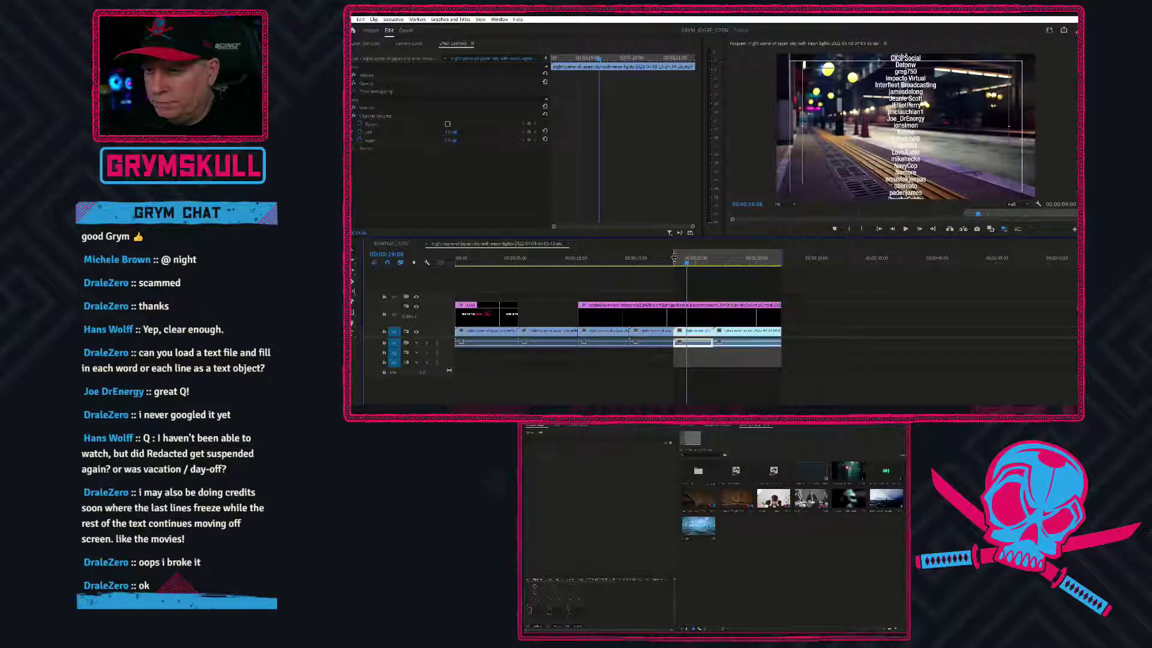
{"action": "left_click_drag", "start_coordinate": [671, 257], "coordinate": [575, 267]}
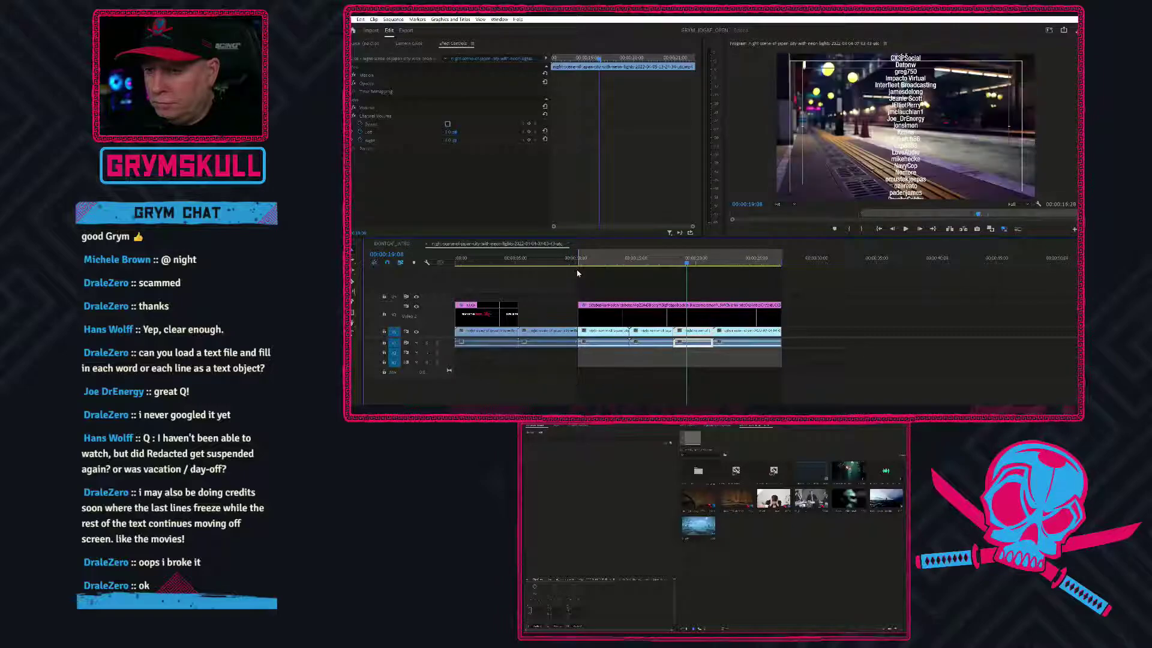
{"action": "left_click", "coordinate": [572, 267]}
{"action": "key", "text": "space"}
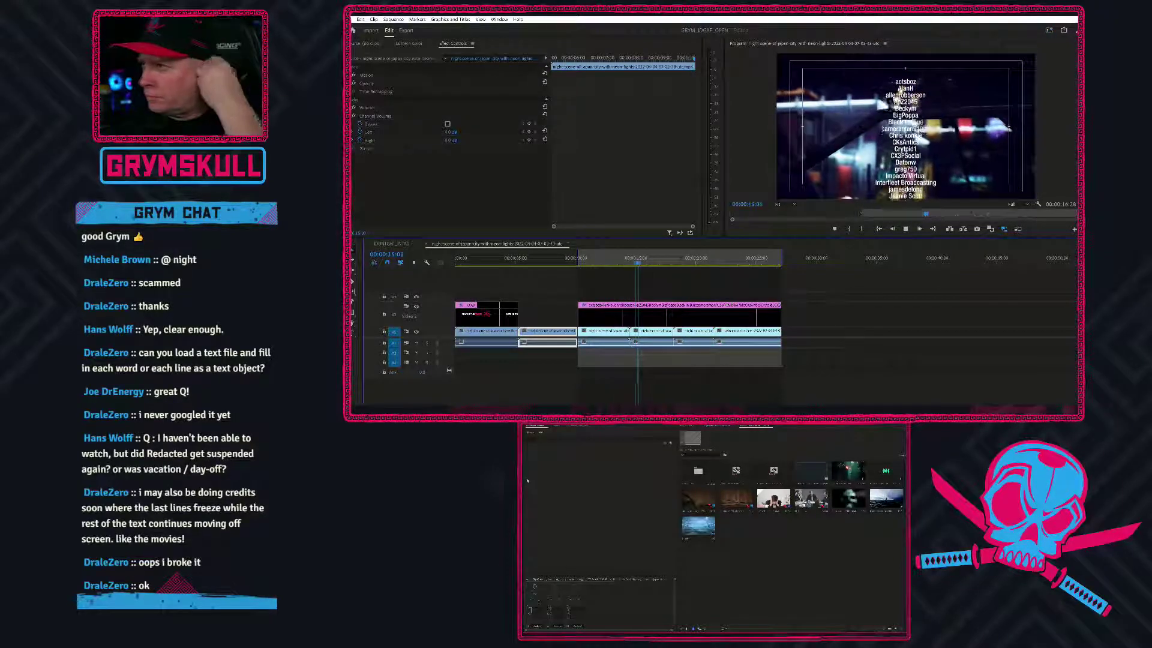
{"action": "left_click", "coordinate": [840, 333]}
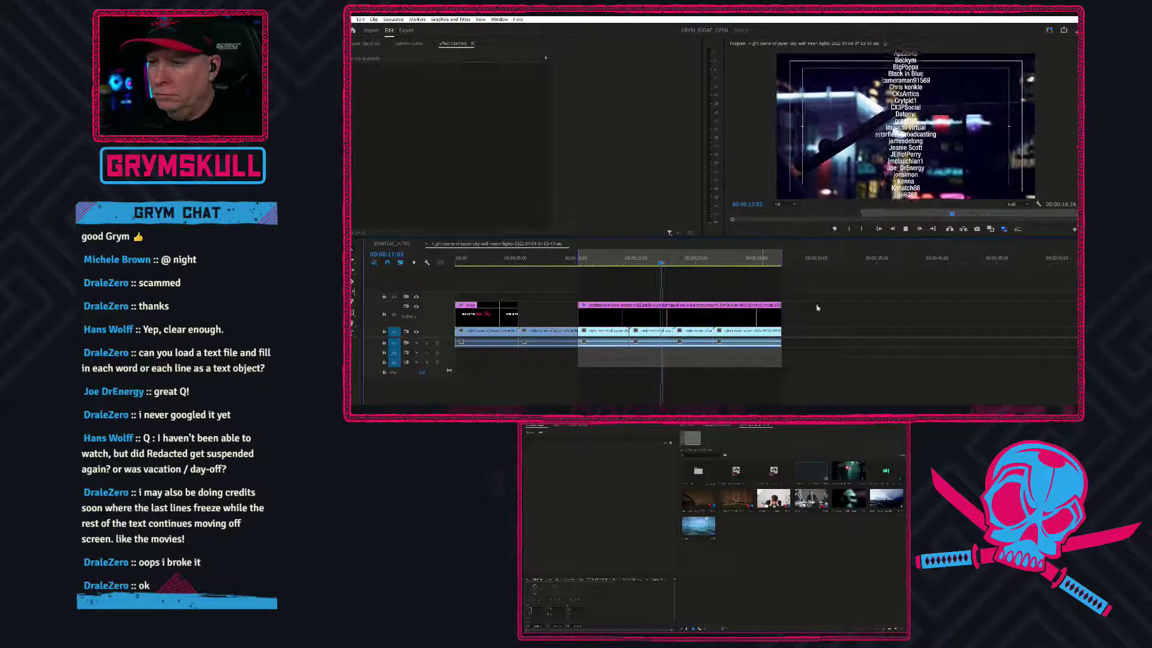
{"action": "key", "text": "space"}
{"action": "left_click", "coordinate": [726, 317]}
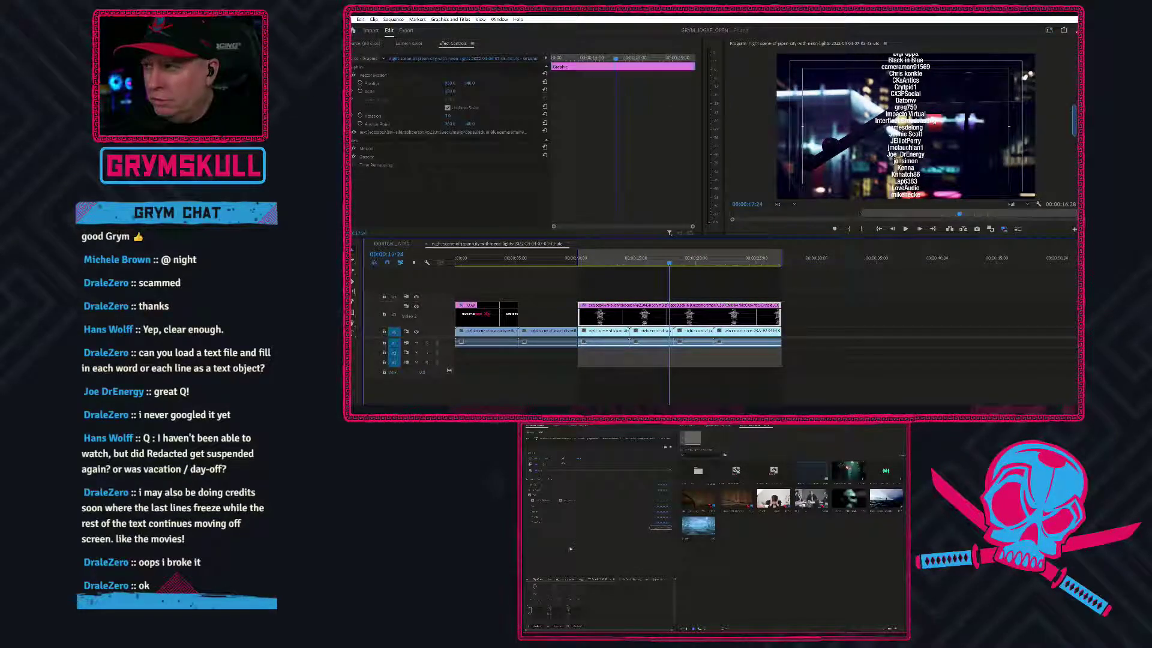
{"action": "left_click", "coordinate": [379, 76]}
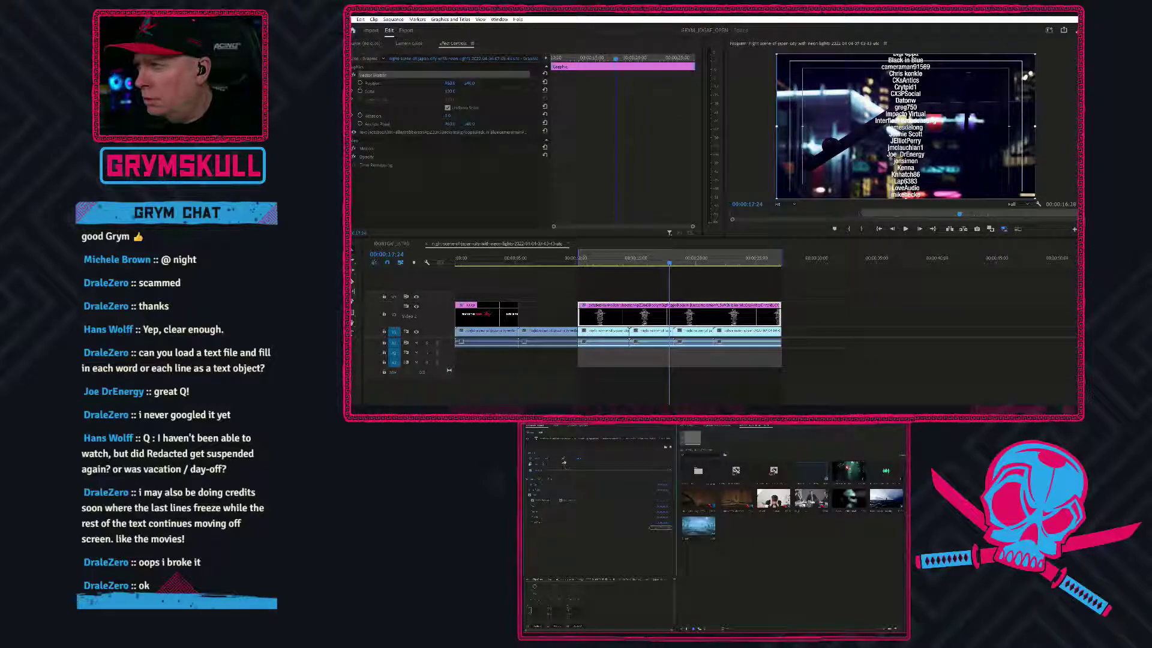
{"action": "left_click", "coordinate": [603, 438]}
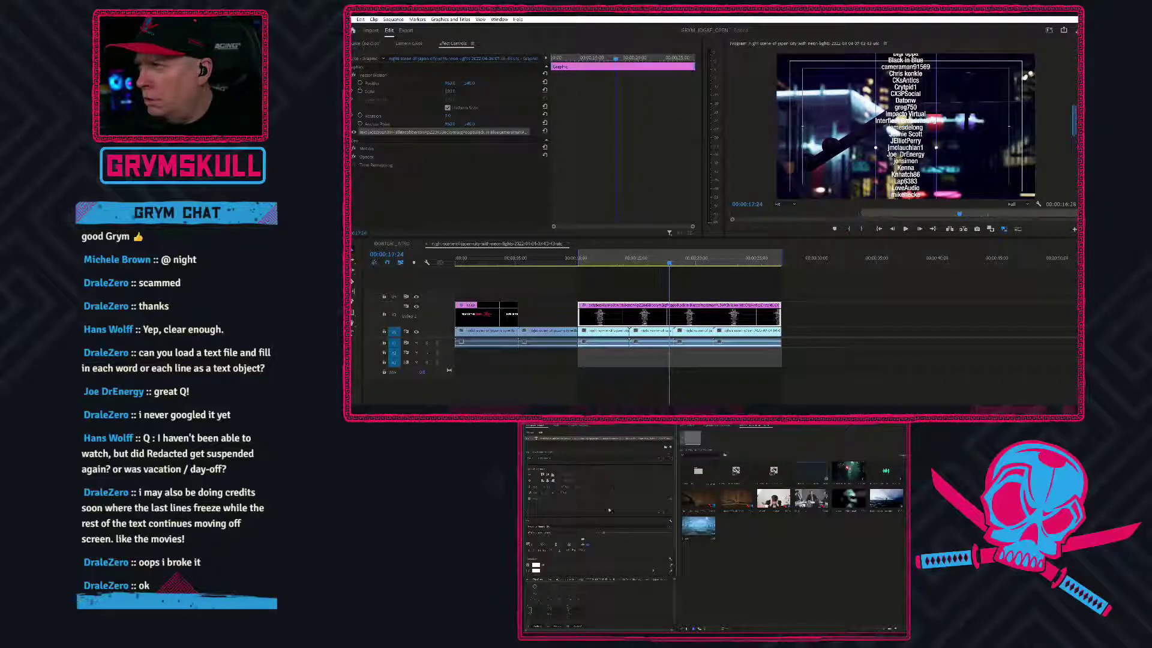
{"action": "left_click", "coordinate": [574, 443]}
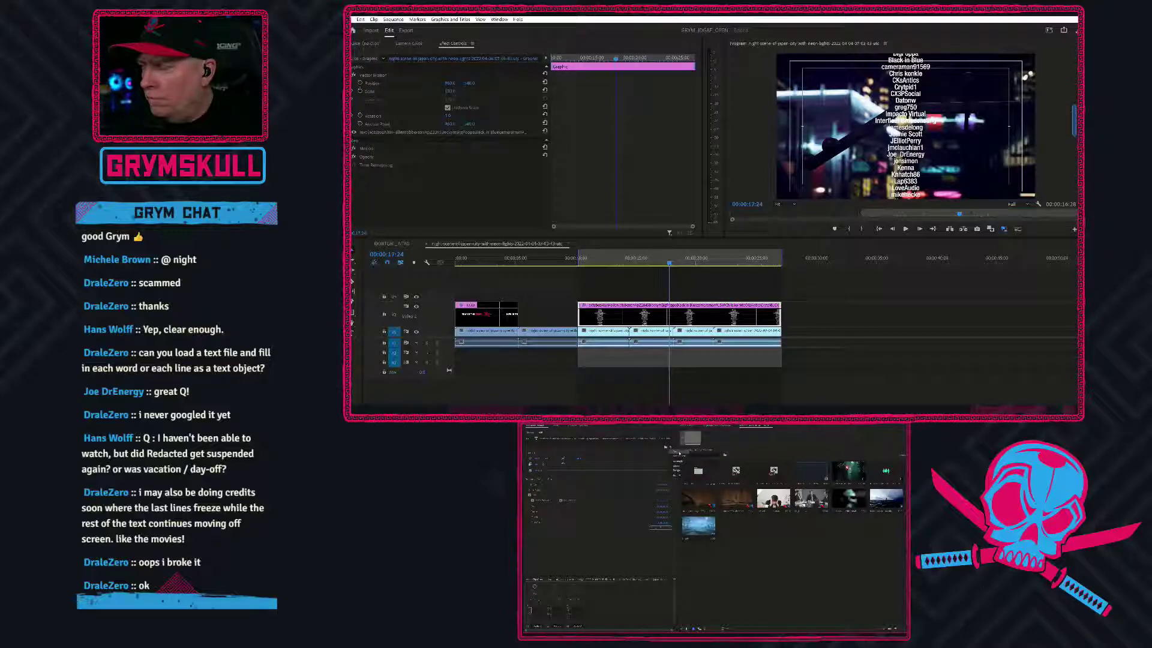
{"action": "key", "text": "ctrl+i"}
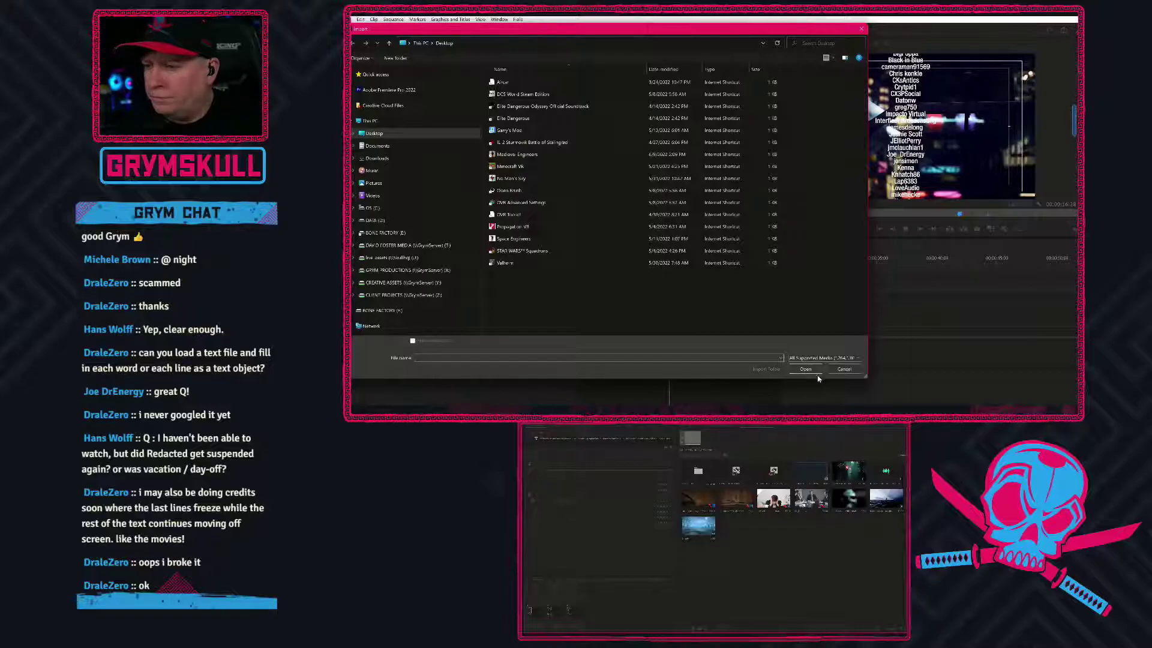
{"action": "left_click", "coordinate": [843, 369]}
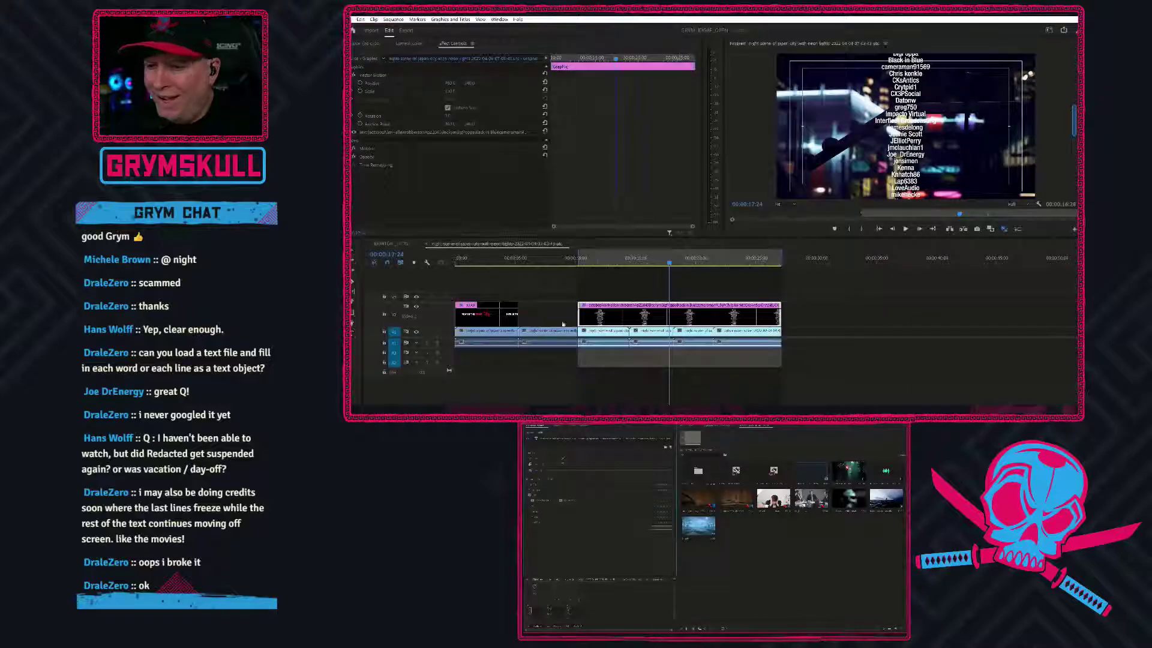
Copy a layer with scale and rotation keyframes from the opening title graphic and paste it into the credits graphic
{"action": "left_click", "coordinate": [494, 316]}
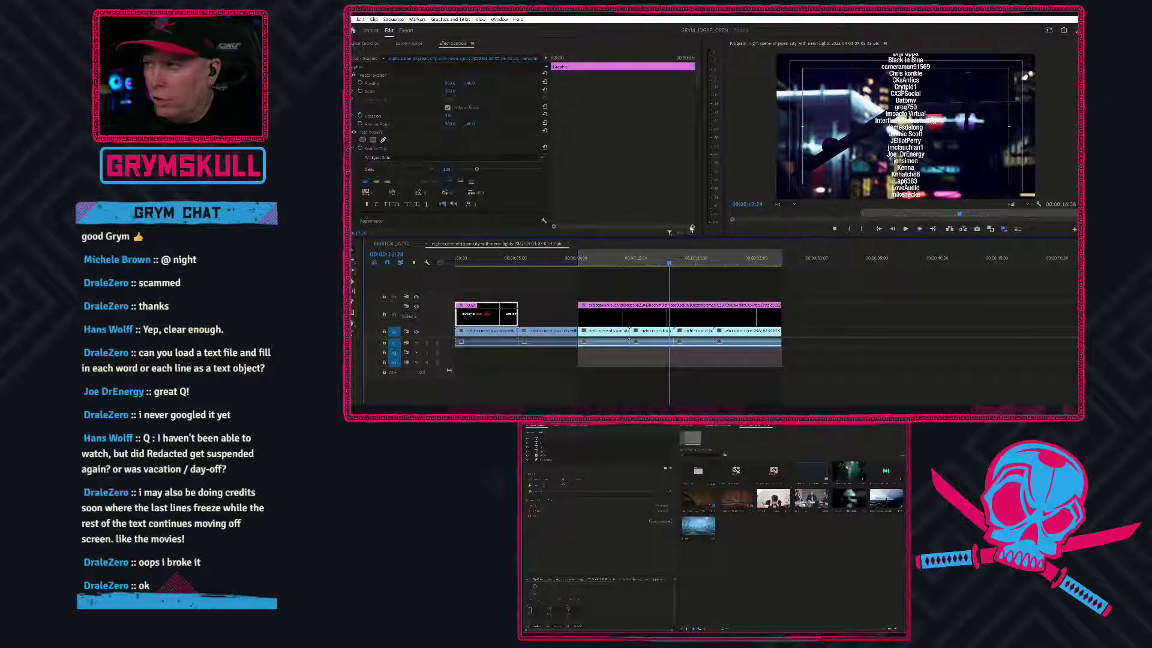
{"action": "right_click", "coordinate": [545, 457]}
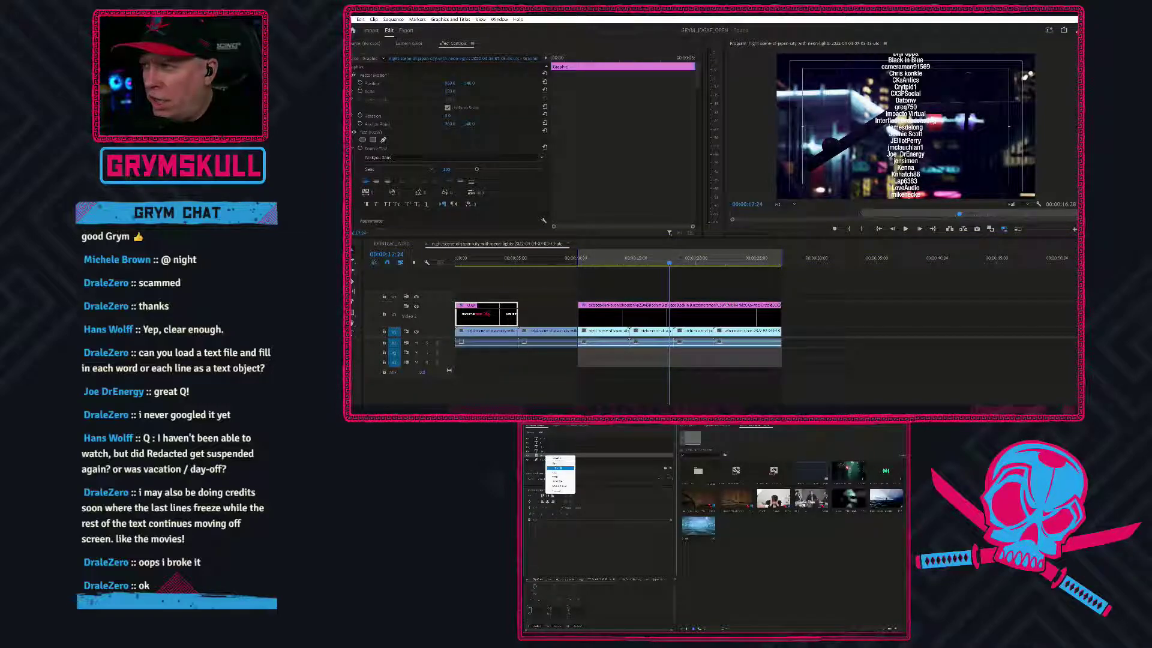
{"action": "left_click", "coordinate": [560, 467]}
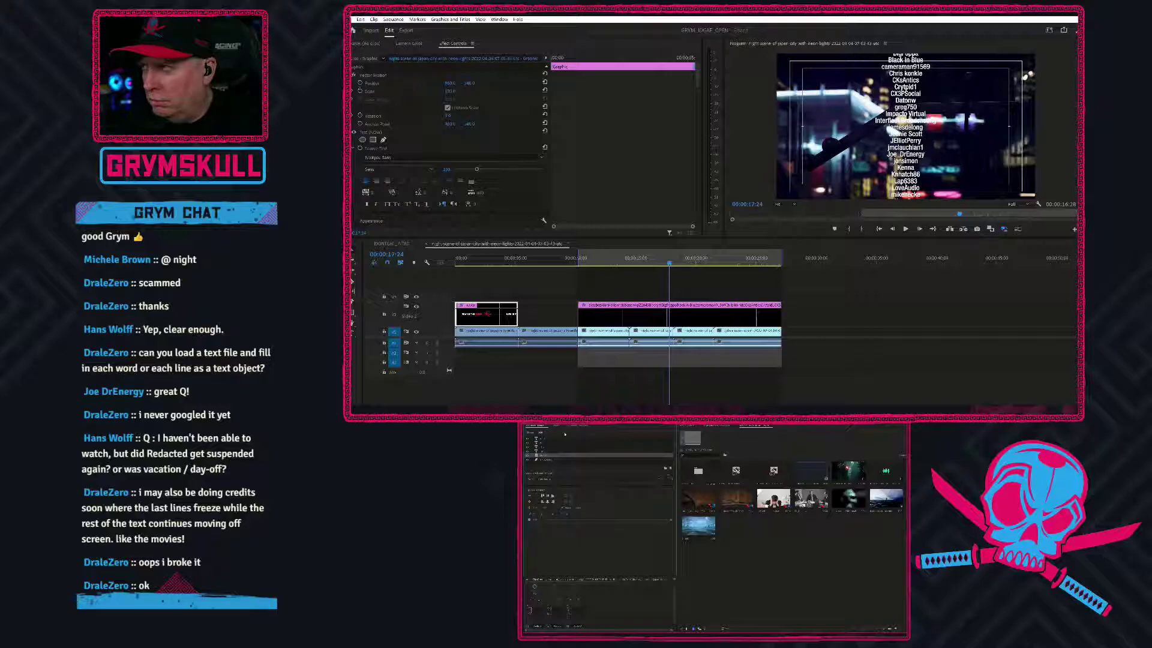
{"action": "left_click", "coordinate": [642, 318]}
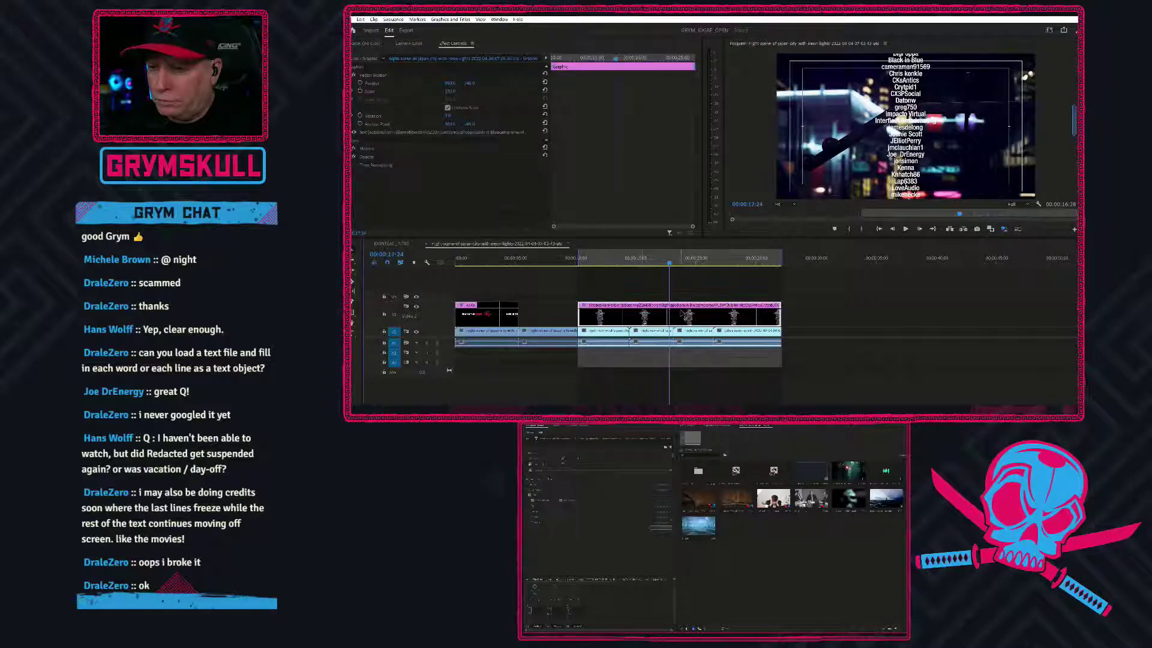
{"action": "left_click", "coordinate": [558, 448]}
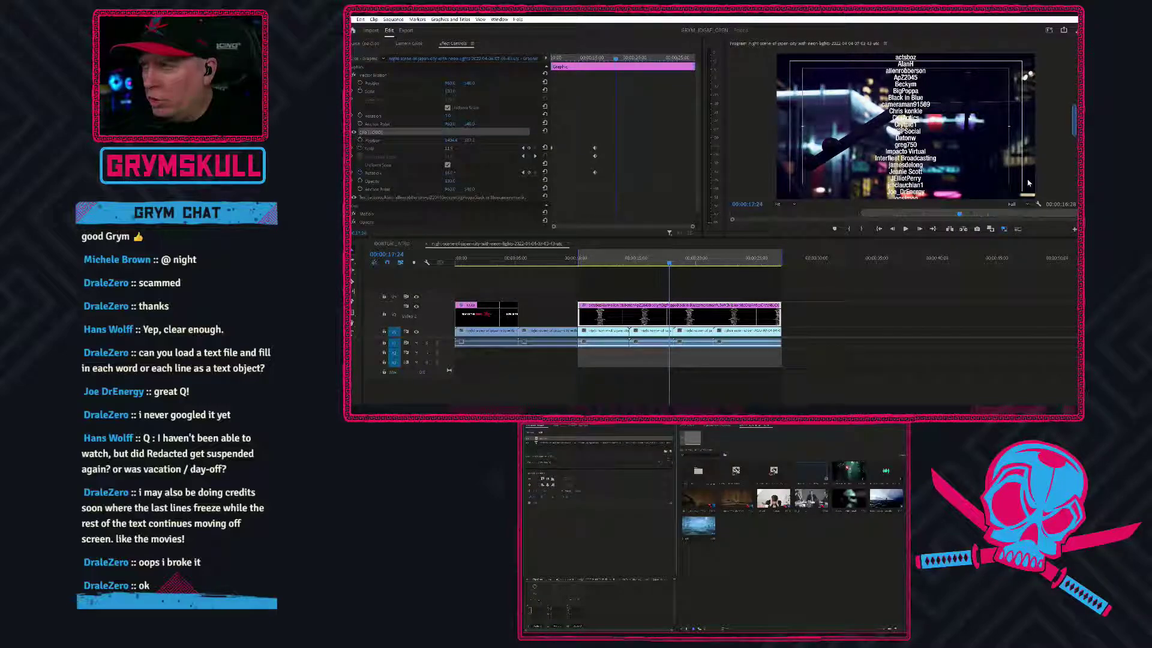
Move the pasted layer below the name list in the layer stack and check the frame near the end of the credits
{"action": "left_click_drag", "start_coordinate": [545, 440], "coordinate": [546, 452]}
{"action": "left_click", "coordinate": [542, 443]}
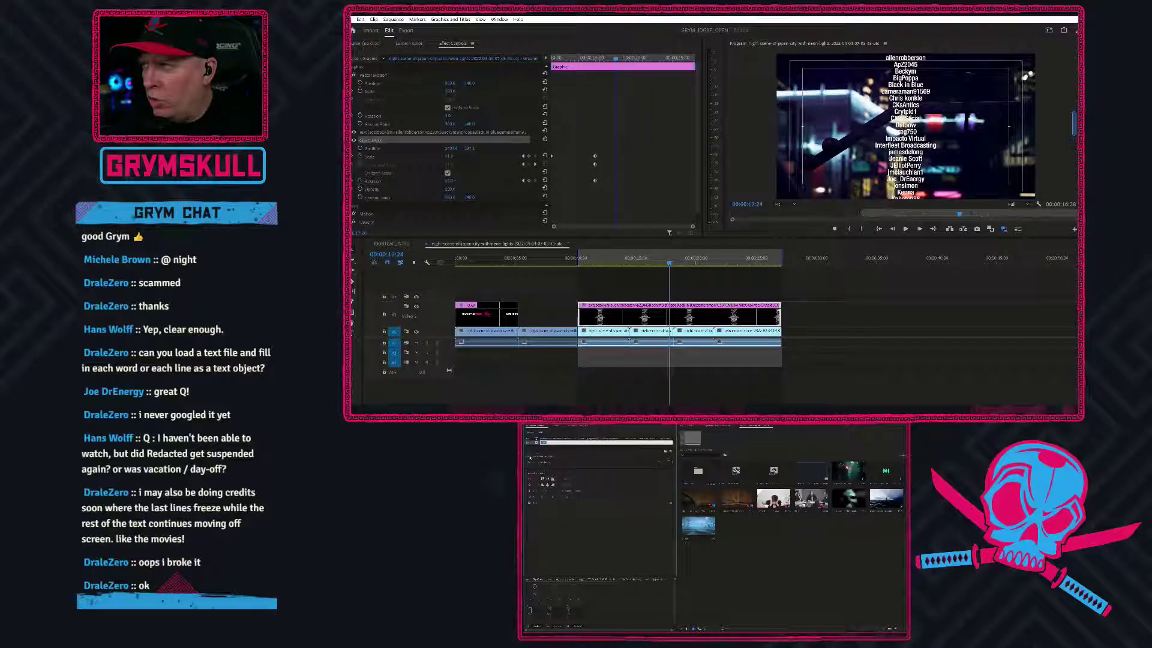
{"action": "left_click_drag", "start_coordinate": [677, 266], "coordinate": [760, 255]}
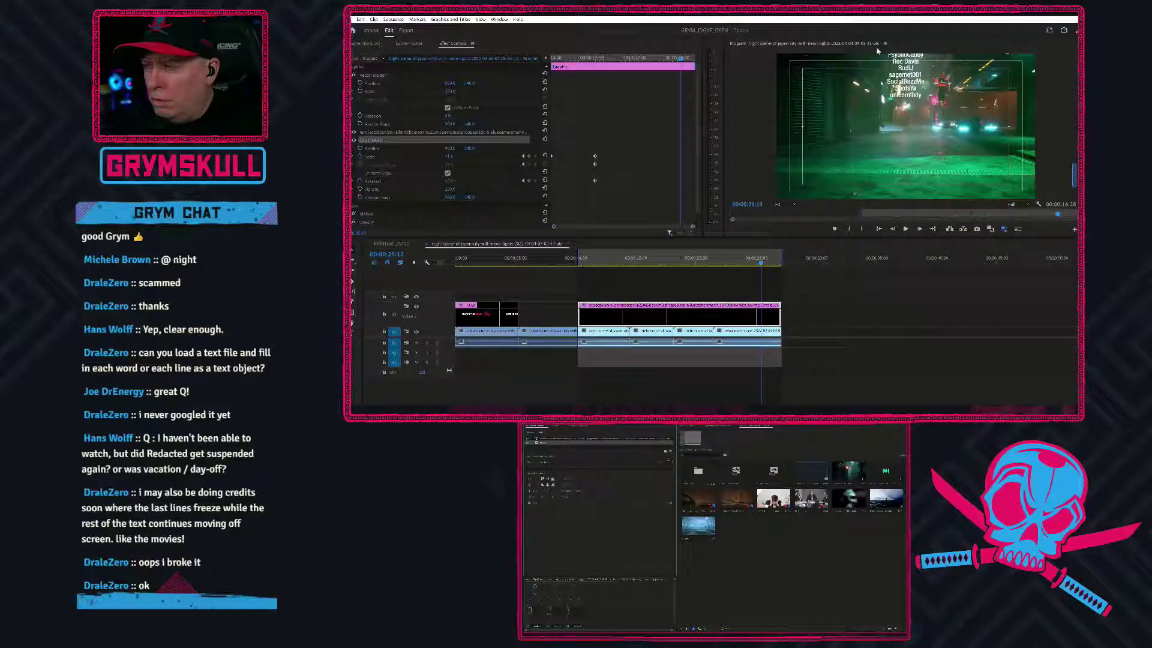
{"action": "left_click", "coordinate": [549, 444]}
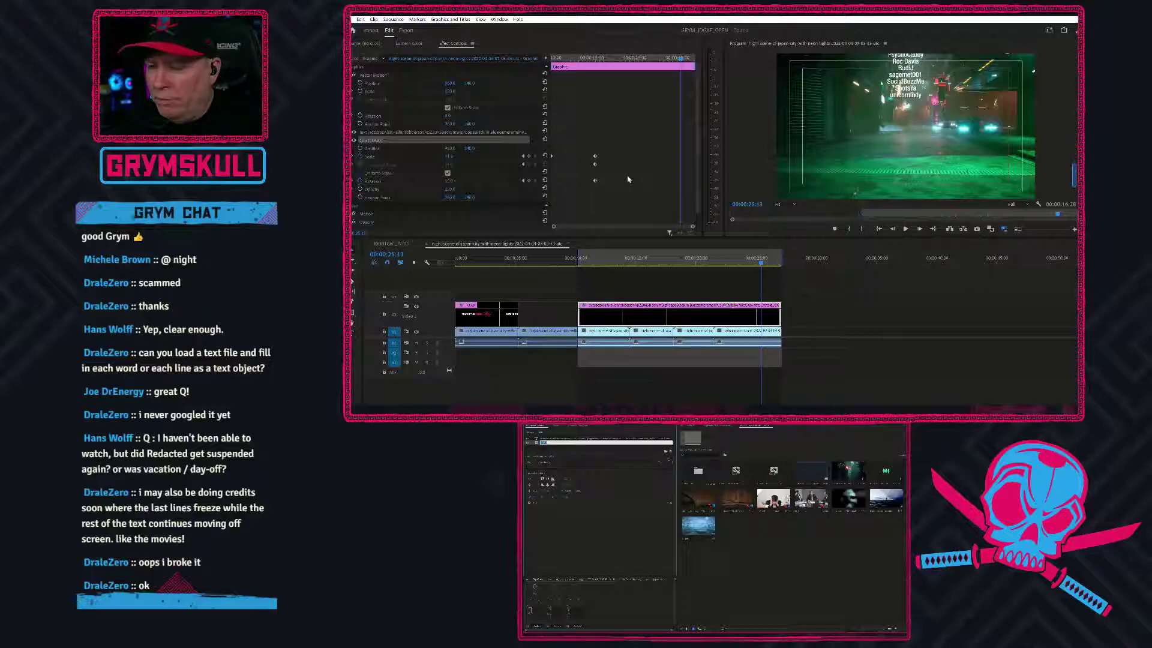
Turn off the Scale animation of the pasted logo layer in the credits graphic, deleting its keyframes
{"action": "scroll", "coordinate": [416, 192], "scroll_direction": "down", "scroll_amount": 1}
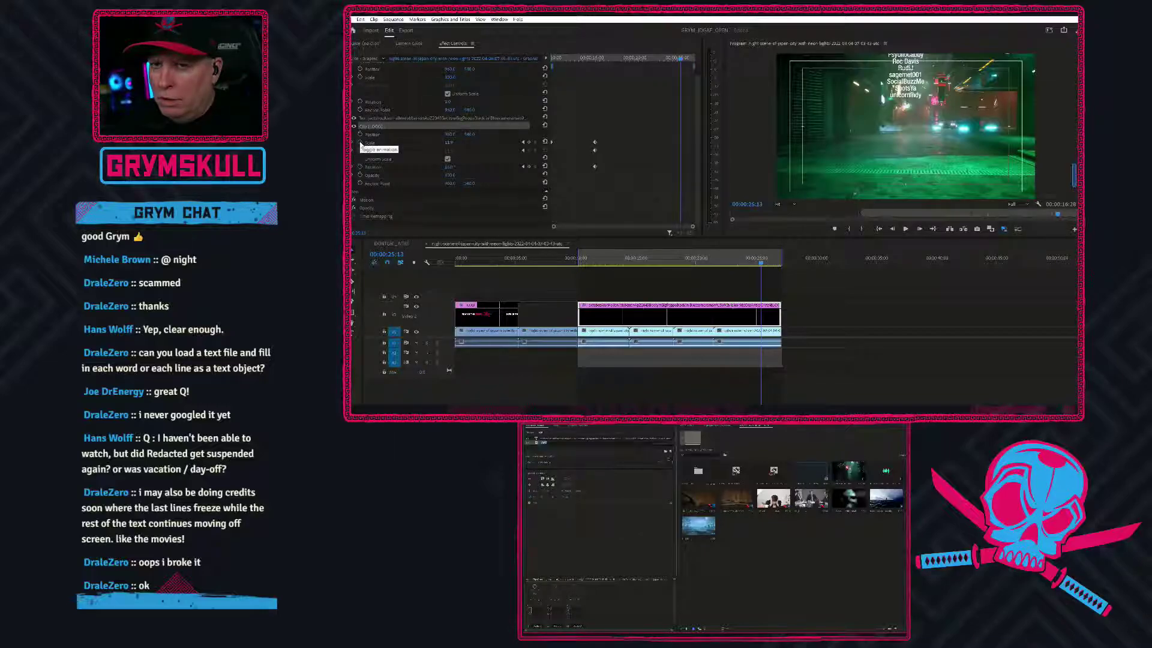
{"action": "left_click", "coordinate": [360, 144]}
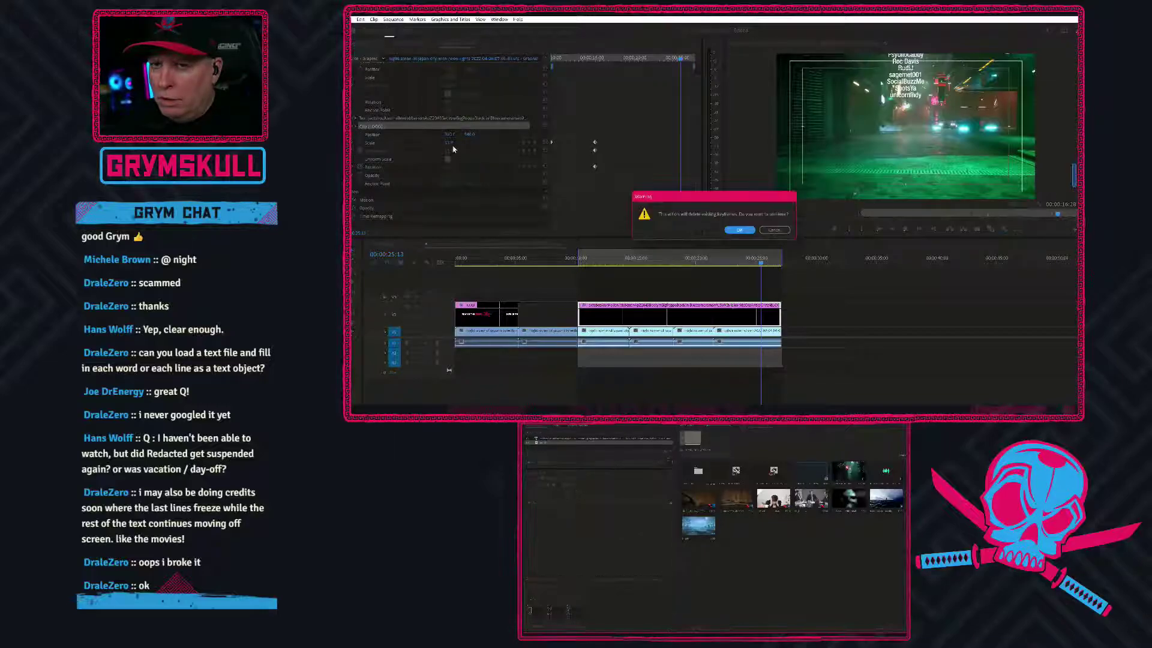
{"action": "left_click", "coordinate": [738, 230]}
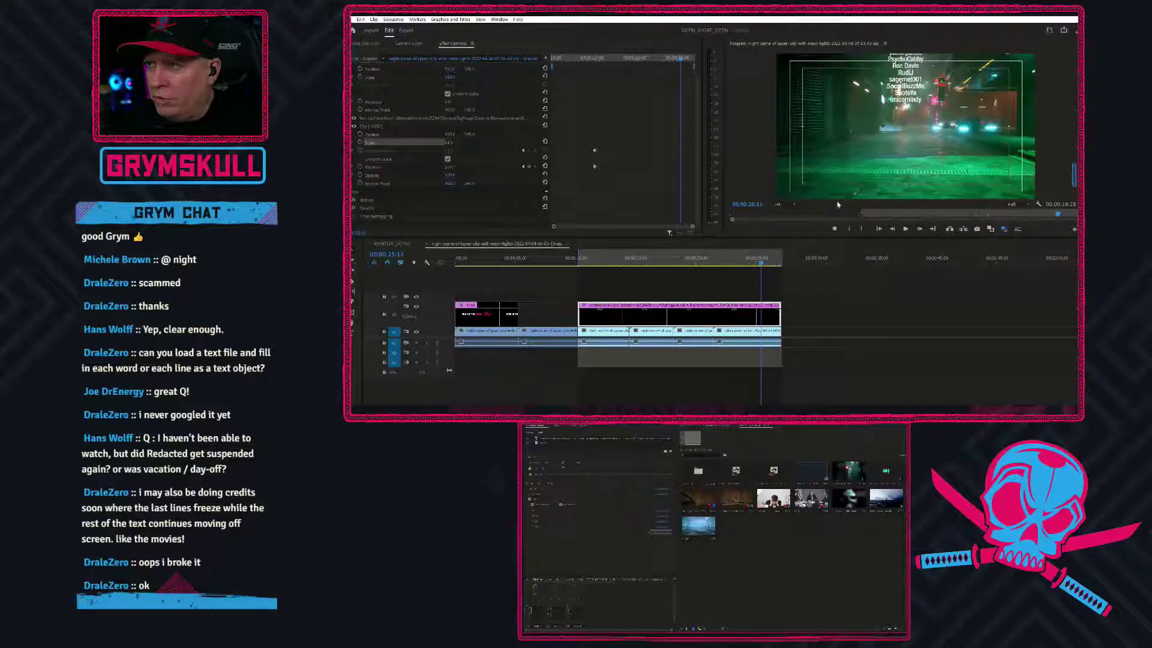
Move the logo layer down until it sits just below the last name in the credits list, checking the roll along the timeline
{"action": "left_click", "coordinate": [541, 443]}
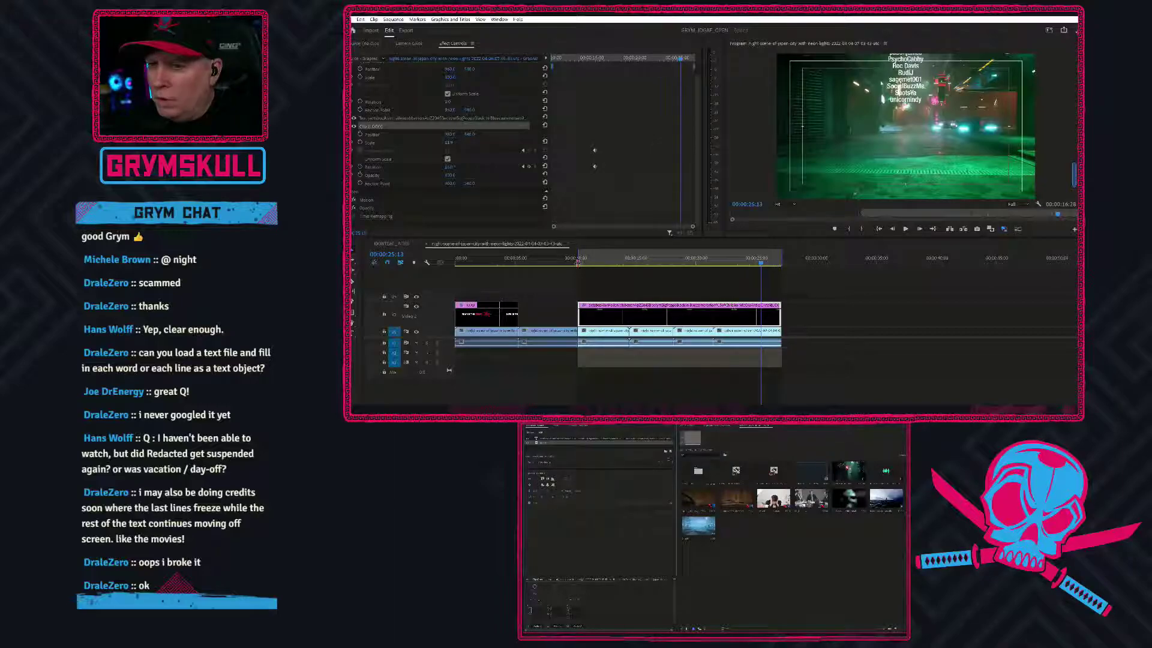
{"action": "left_click", "coordinate": [605, 262]}
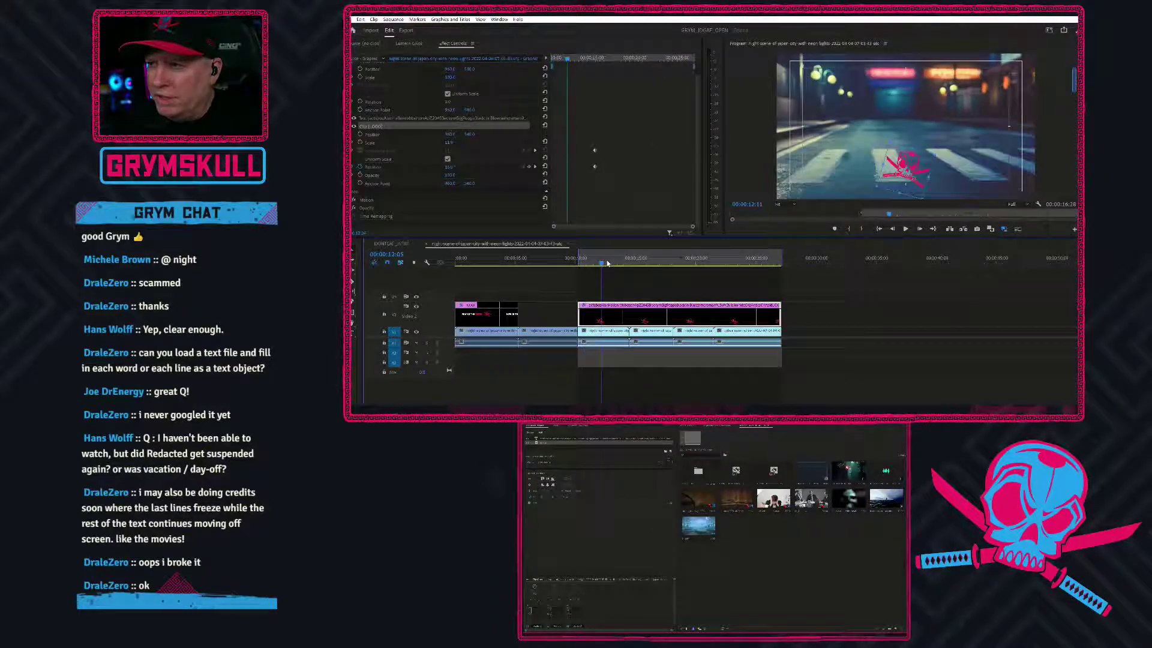
{"action": "left_click_drag", "start_coordinate": [618, 262], "coordinate": [622, 260]}
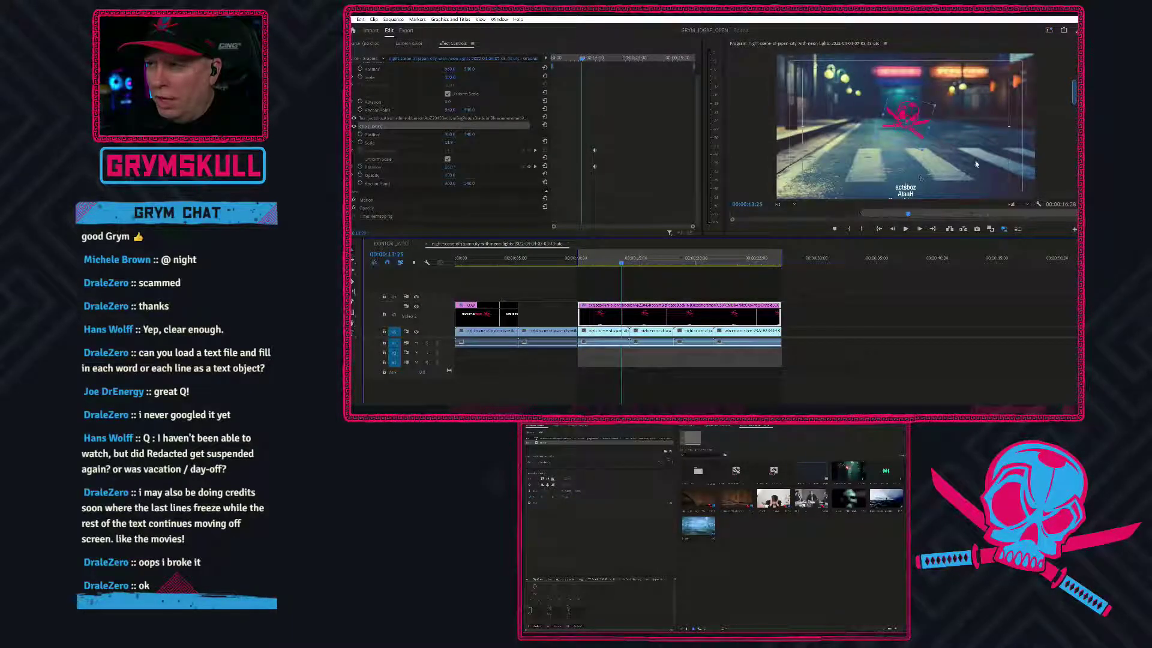
{"action": "left_click_drag", "start_coordinate": [911, 130], "coordinate": [913, 178]}
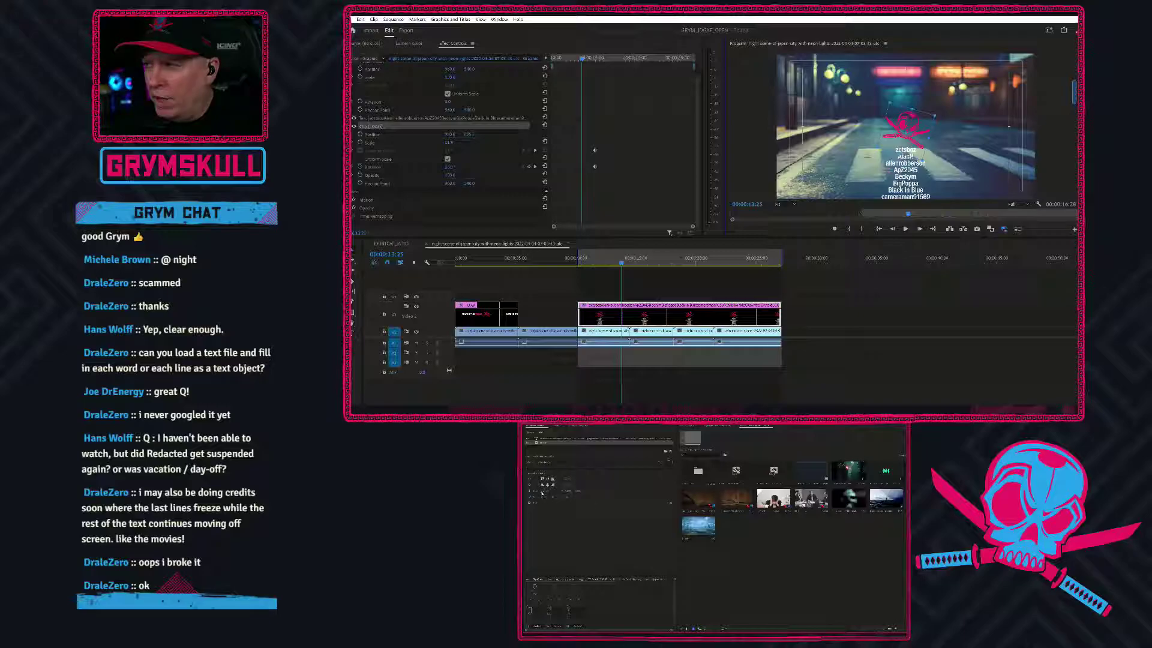
{"action": "left_click_drag", "start_coordinate": [547, 491], "coordinate": [636, 491]}
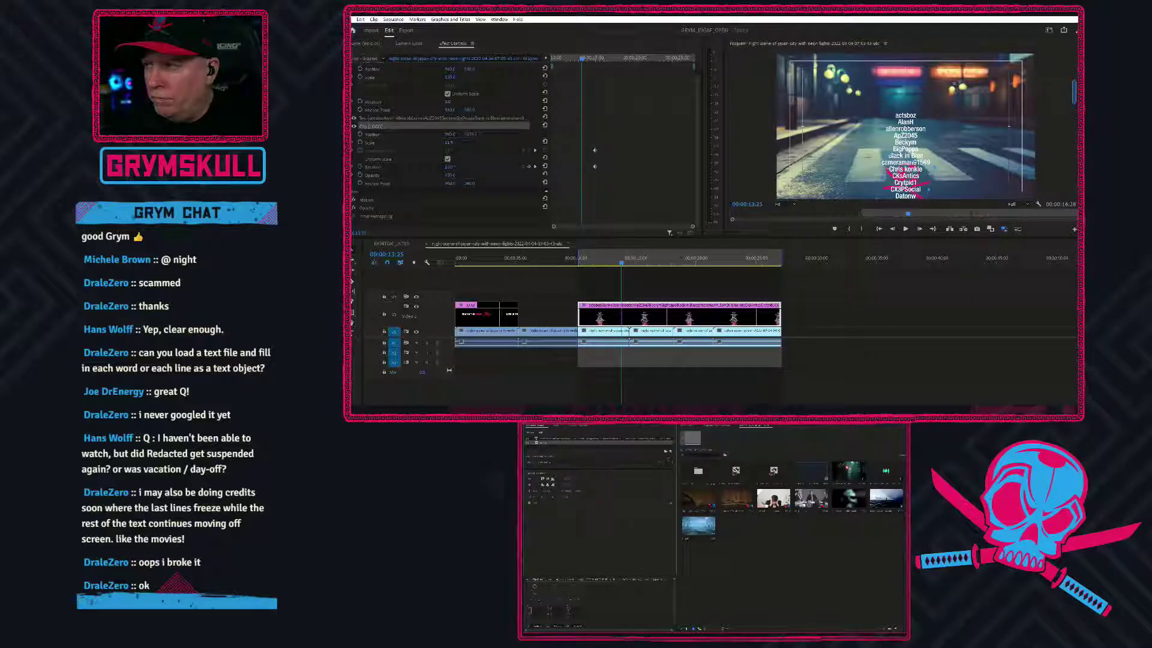
{"action": "left_click_drag", "start_coordinate": [636, 492], "coordinate": [707, 492]}
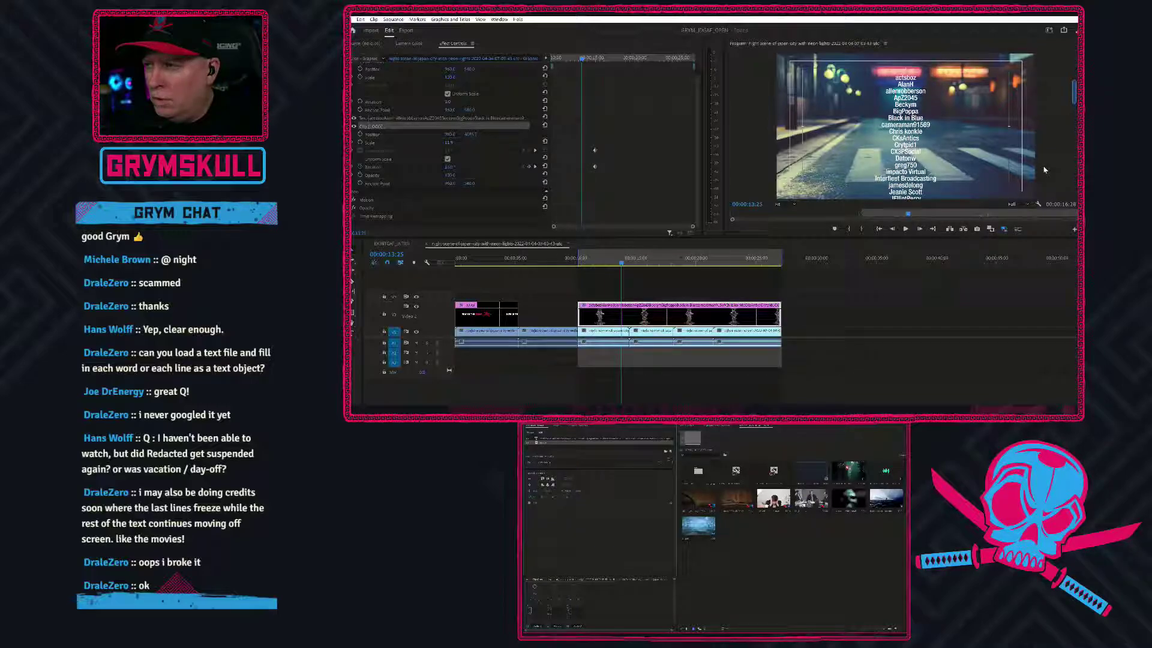
{"action": "left_click_drag", "start_coordinate": [627, 259], "coordinate": [722, 260]}
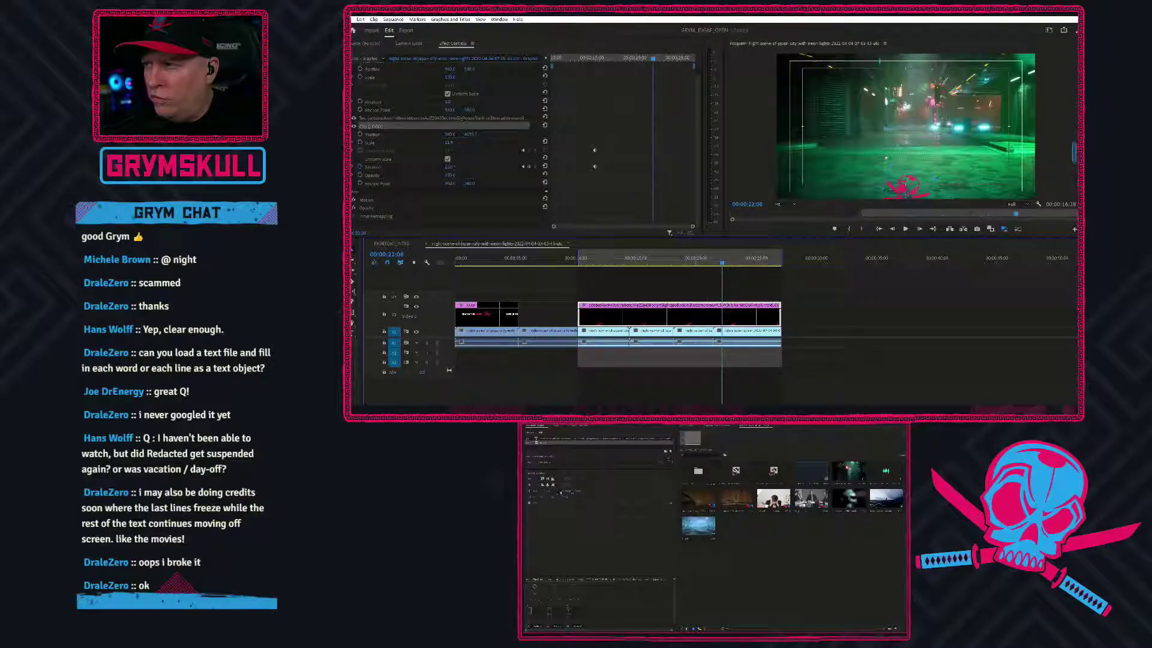
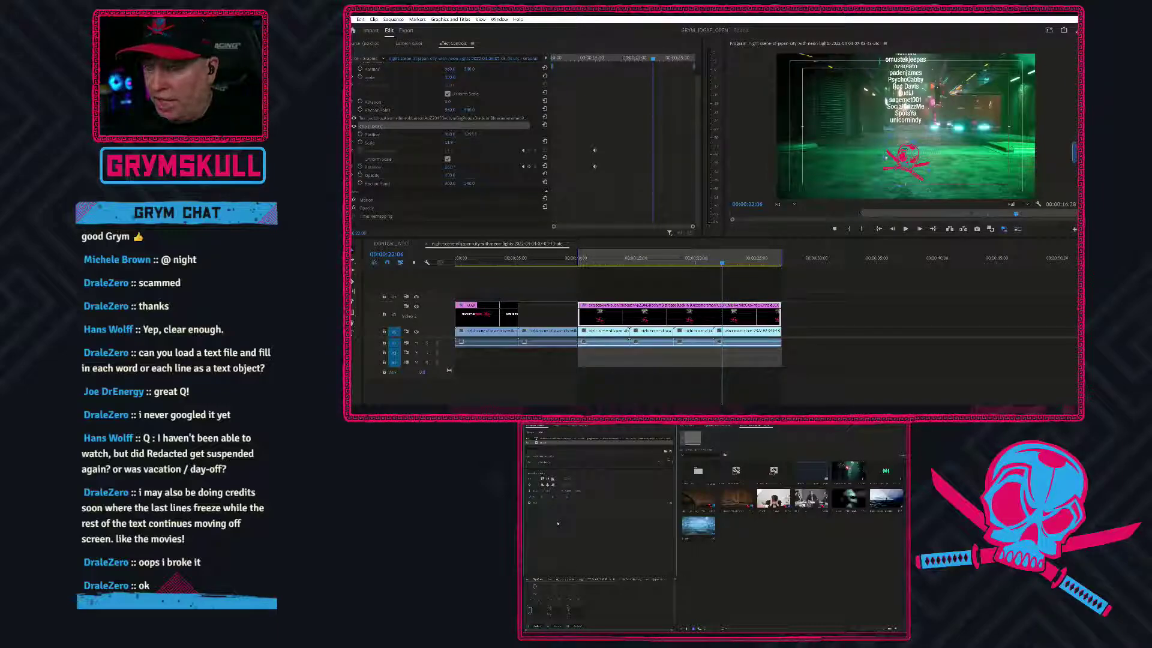
{"action": "left_click", "coordinate": [585, 261]}
{"action": "left_click_drag", "start_coordinate": [593, 260], "coordinate": [666, 267]}
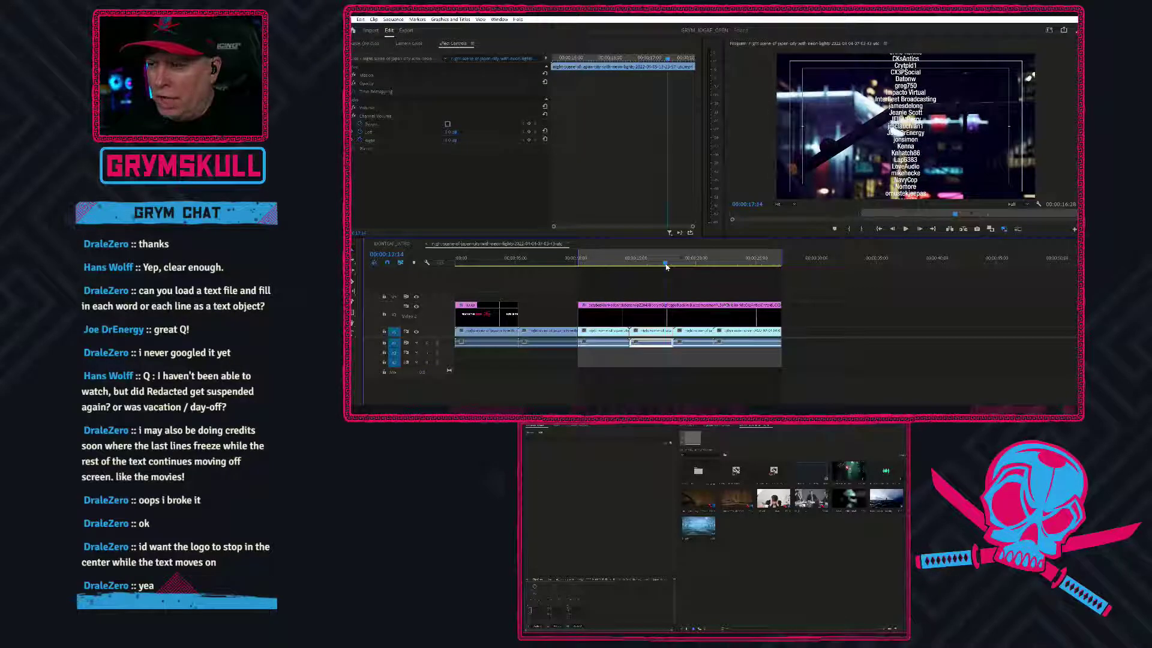
Duplicate the credits graphic onto the track directly above it, aligned to the same start
{"action": "left_click", "coordinate": [698, 305]}
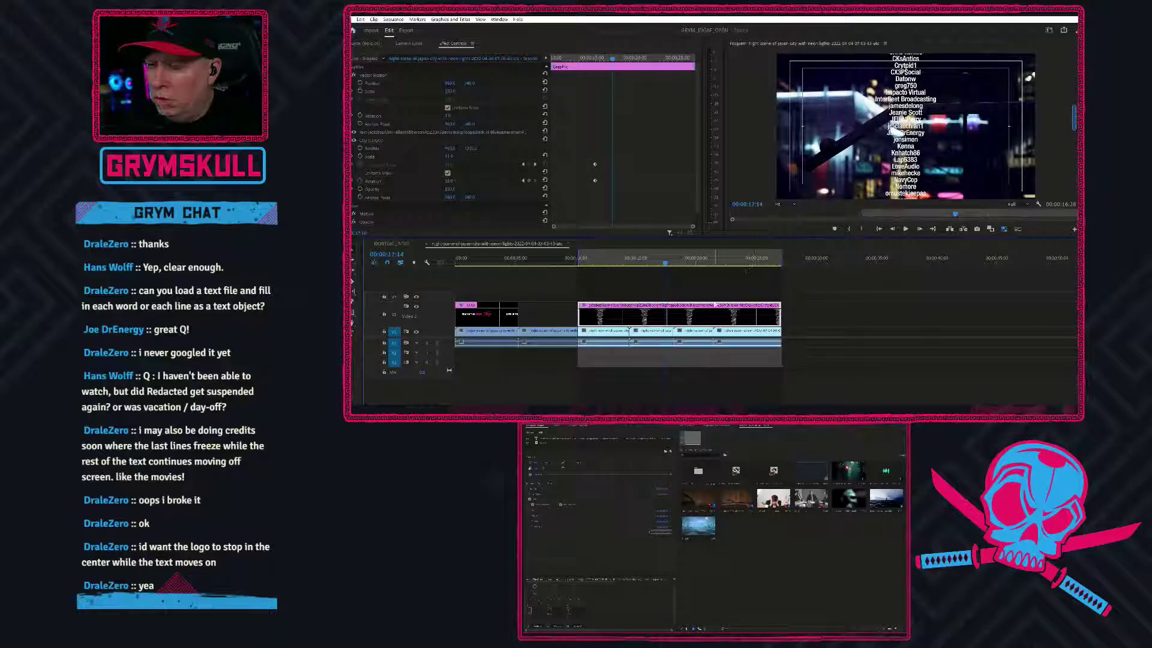
{"action": "right_click", "coordinate": [714, 305]}
{"action": "left_click", "coordinate": [704, 306]}
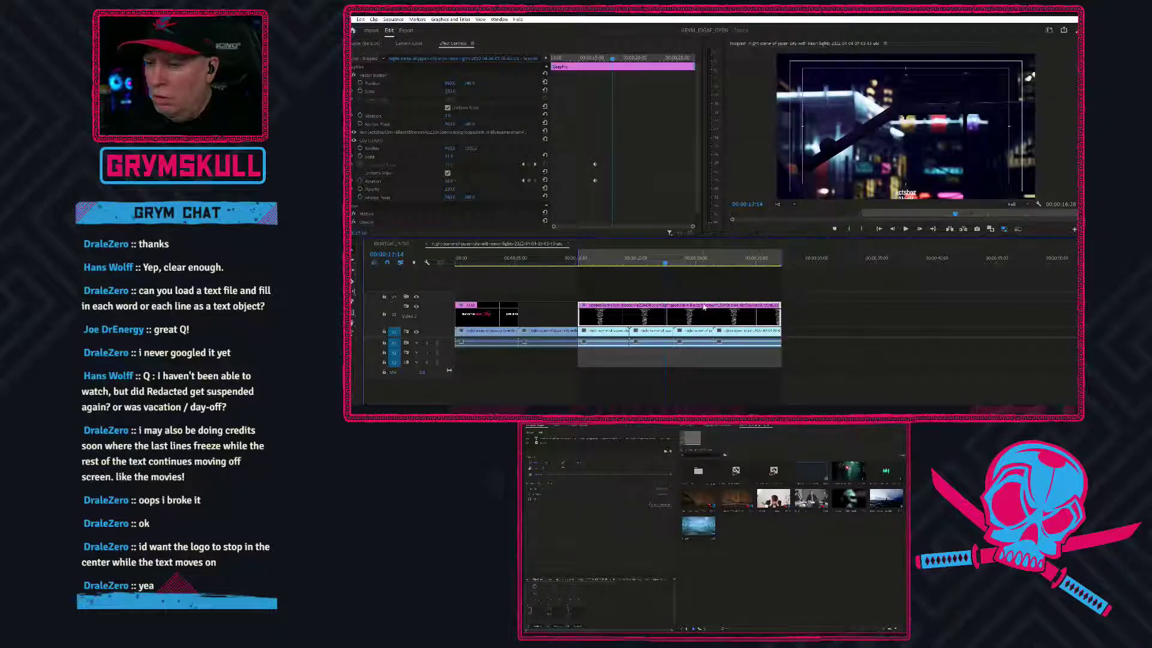
{"action": "left_click_drag", "start_coordinate": [704, 307], "coordinate": [708, 298]}
{"action": "mouse_move", "coordinate": [587, 261]}
{"action": "left_mouse_down"}
{"action": "mouse_move", "coordinate": [760, 264]}
{"action": "mouse_move", "coordinate": [710, 273]}
{"action": "mouse_move", "coordinate": [655, 262]}
{"action": "mouse_move", "coordinate": [744, 263]}
{"action": "mouse_move", "coordinate": [578, 263]}
{"action": "left_mouse_up"}
{"action": "left_click", "coordinate": [731, 295]}
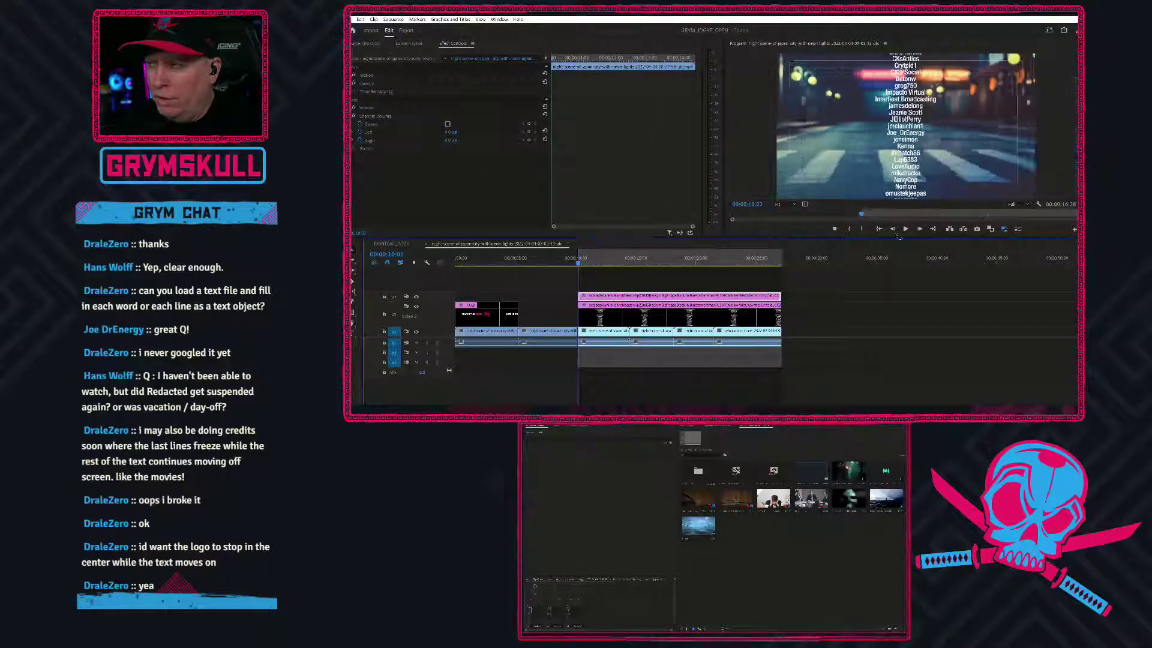
Delete the logo layer from the upper copy of the credits graphic and play the roll
{"action": "left_click_drag", "start_coordinate": [756, 300], "coordinate": [747, 306]}
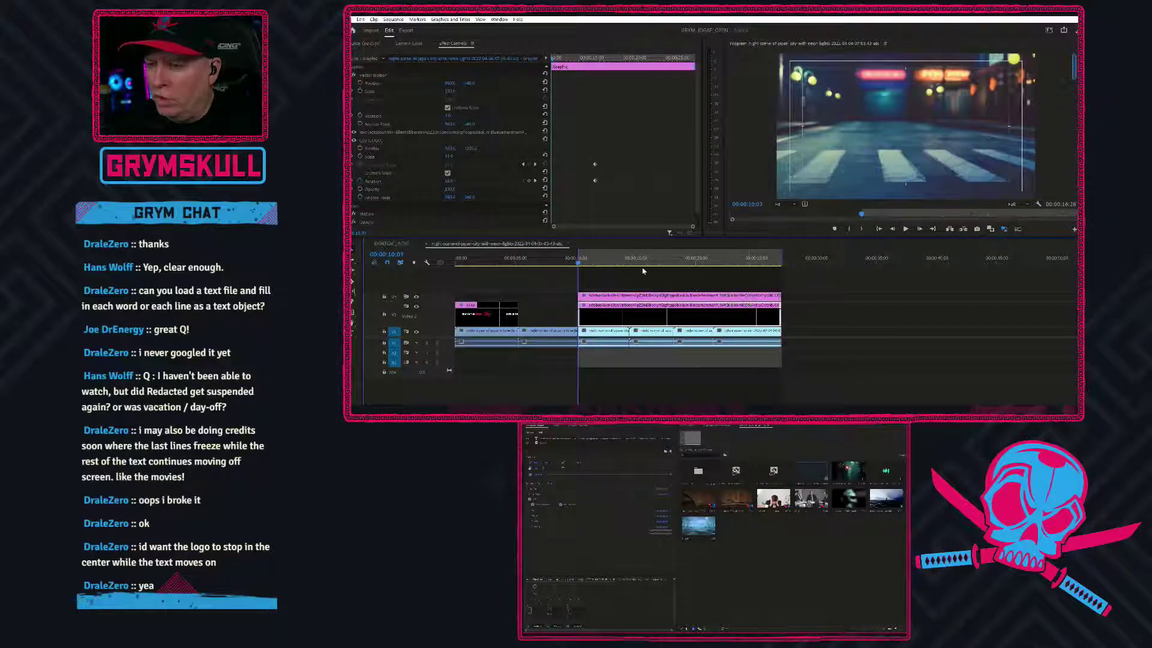
{"action": "left_click_drag", "start_coordinate": [606, 263], "coordinate": [672, 263]}
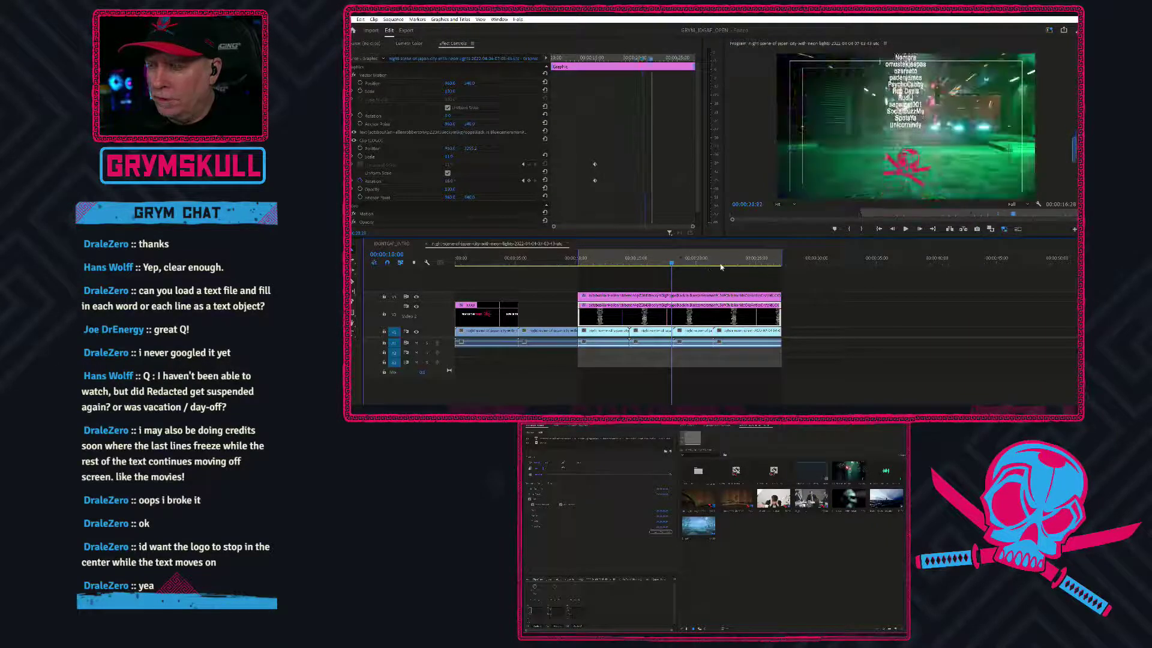
{"action": "left_click_drag", "start_coordinate": [721, 264], "coordinate": [714, 266]}
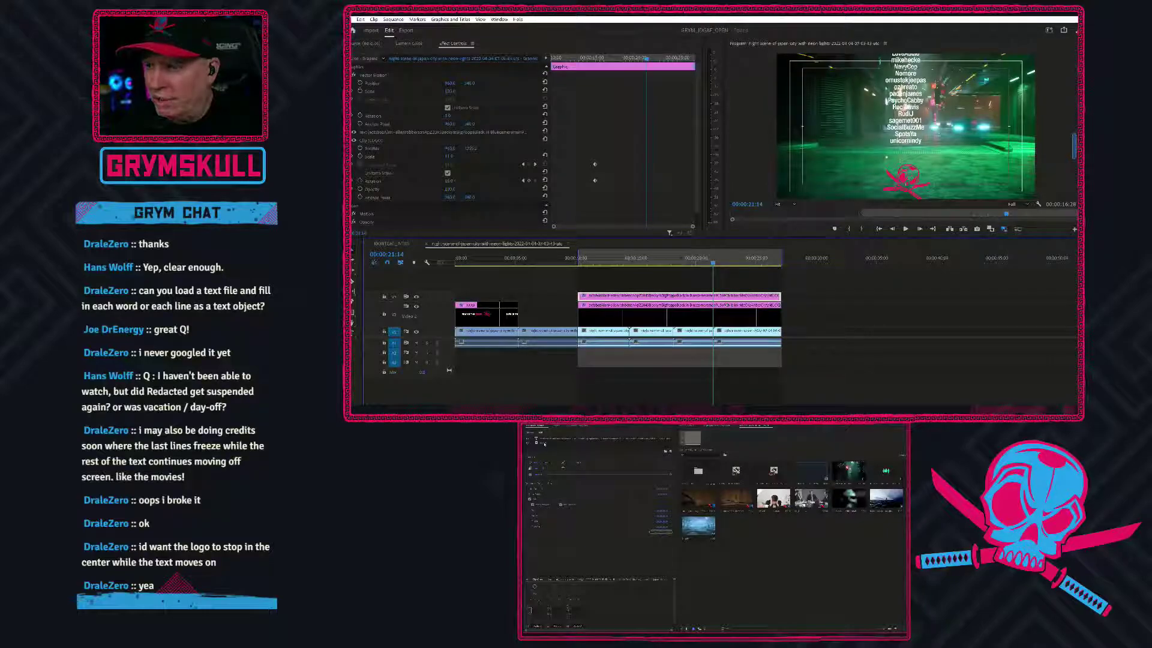
{"action": "left_click", "coordinate": [544, 444]}
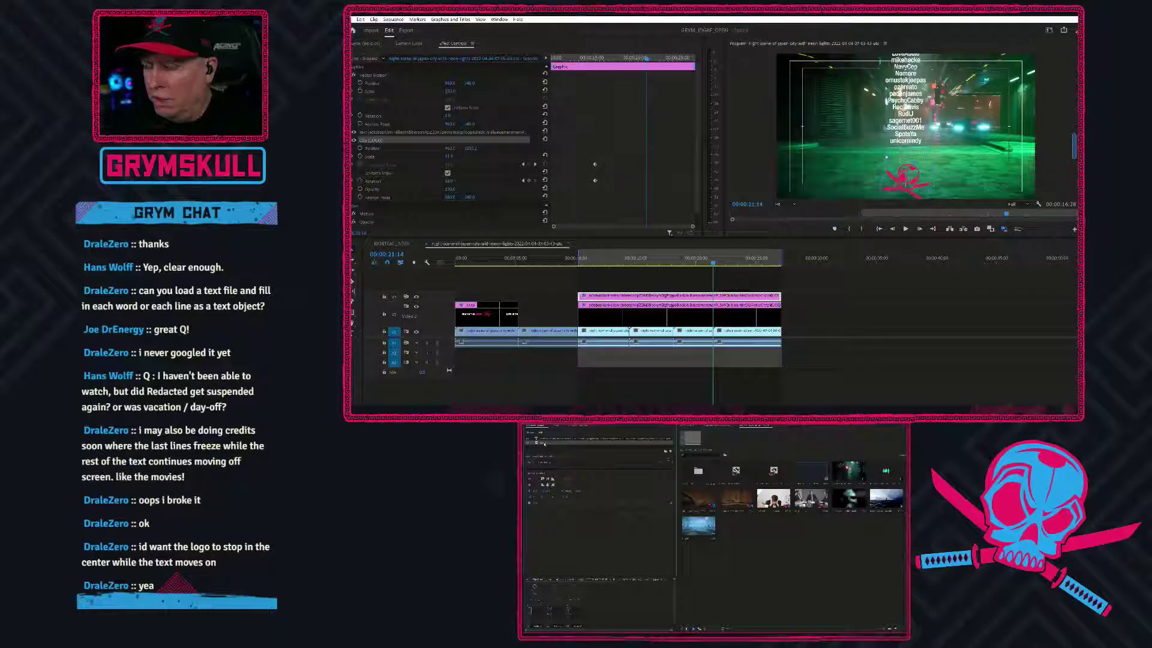
{"action": "key", "text": "Delete"}
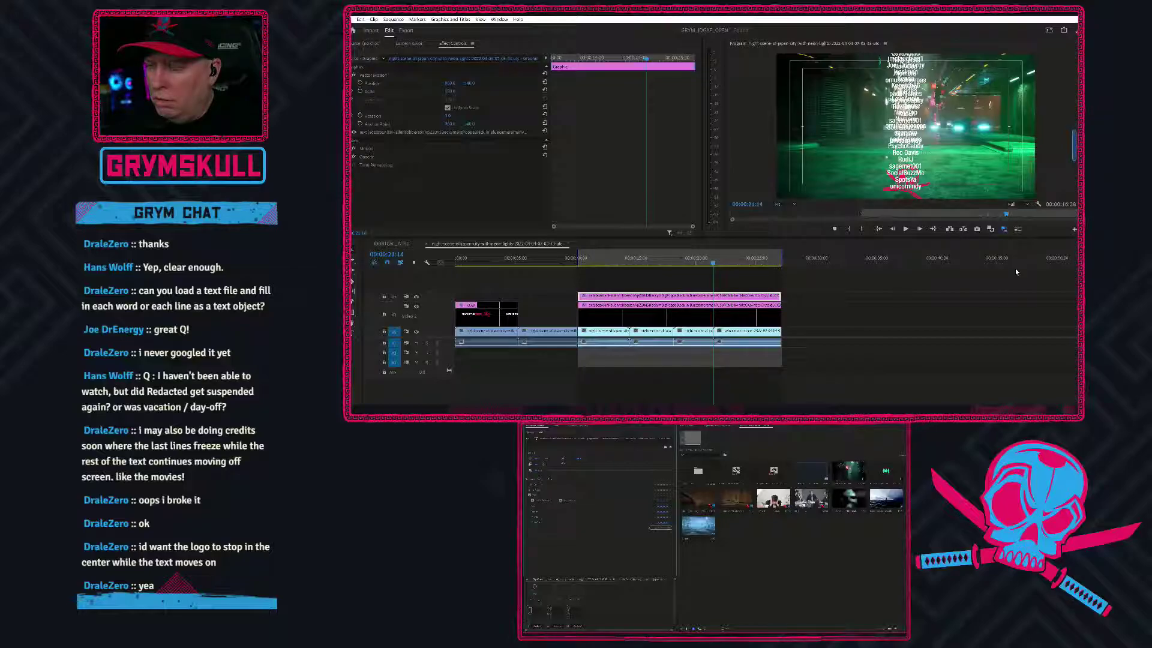
{"action": "key", "text": "space"}
{"action": "mouse_move", "coordinate": [722, 263]}
{"action": "left_mouse_down"}
{"action": "mouse_move", "coordinate": [671, 256]}
{"action": "mouse_move", "coordinate": [722, 262]}
{"action": "left_mouse_up"}
{"action": "key", "text": "space"}
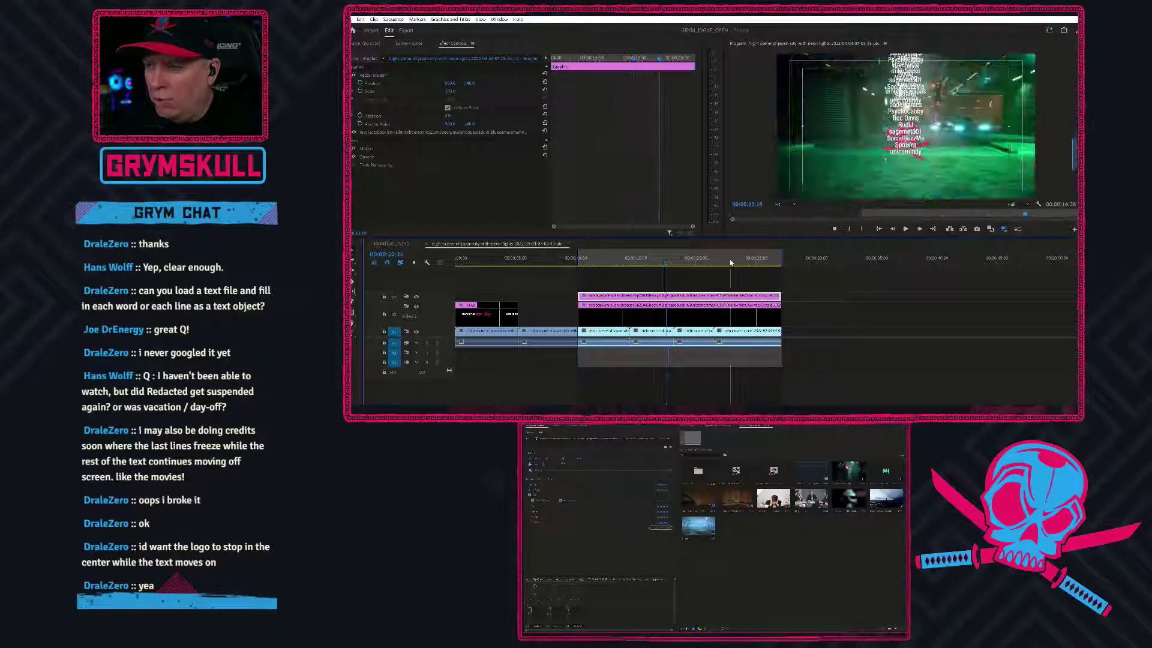
Delete the name list text layer from the lower credits graphic and scrub through the roll to its end
{"action": "left_click", "coordinate": [749, 306]}
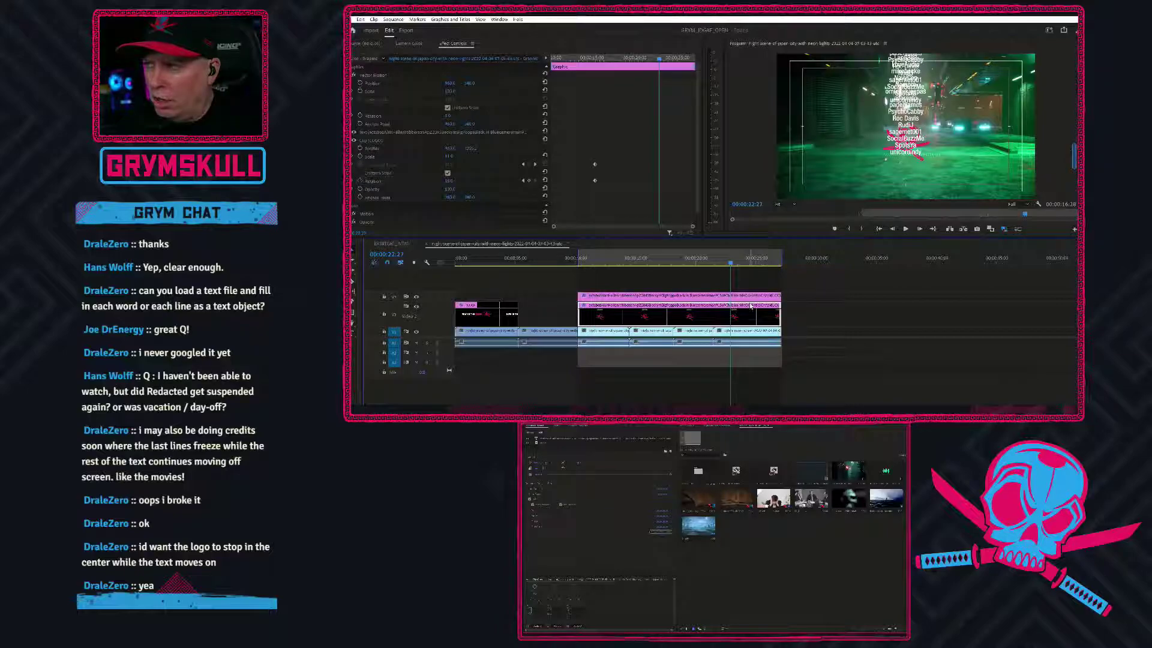
{"action": "left_click", "coordinate": [562, 440]}
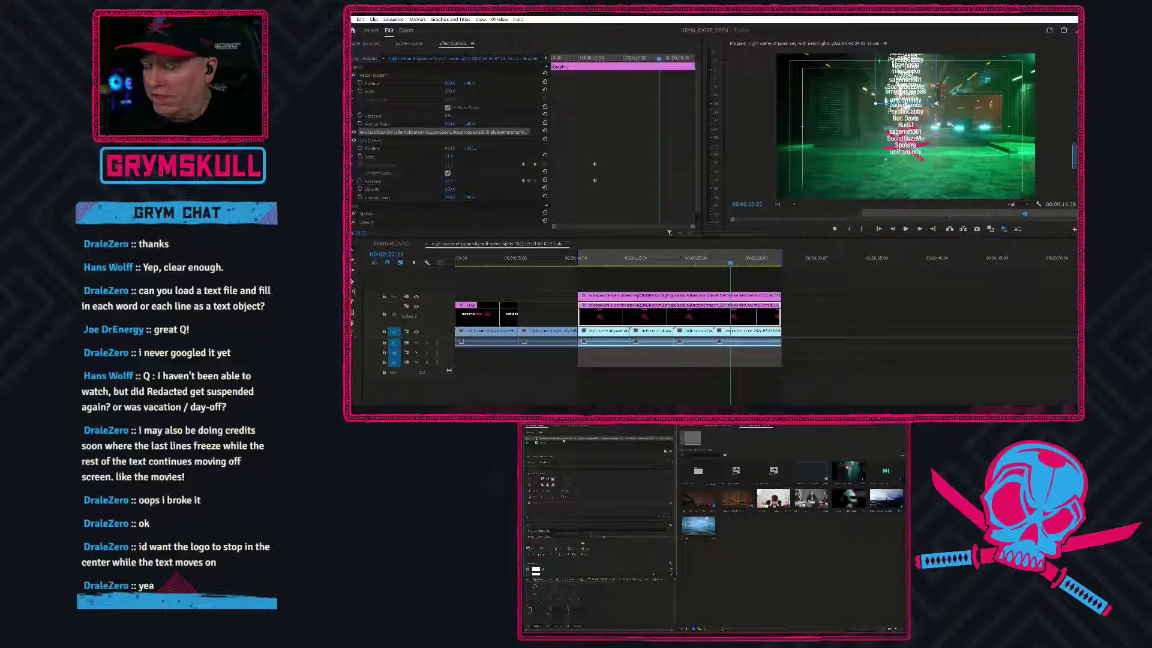
{"action": "key", "text": "Delete"}
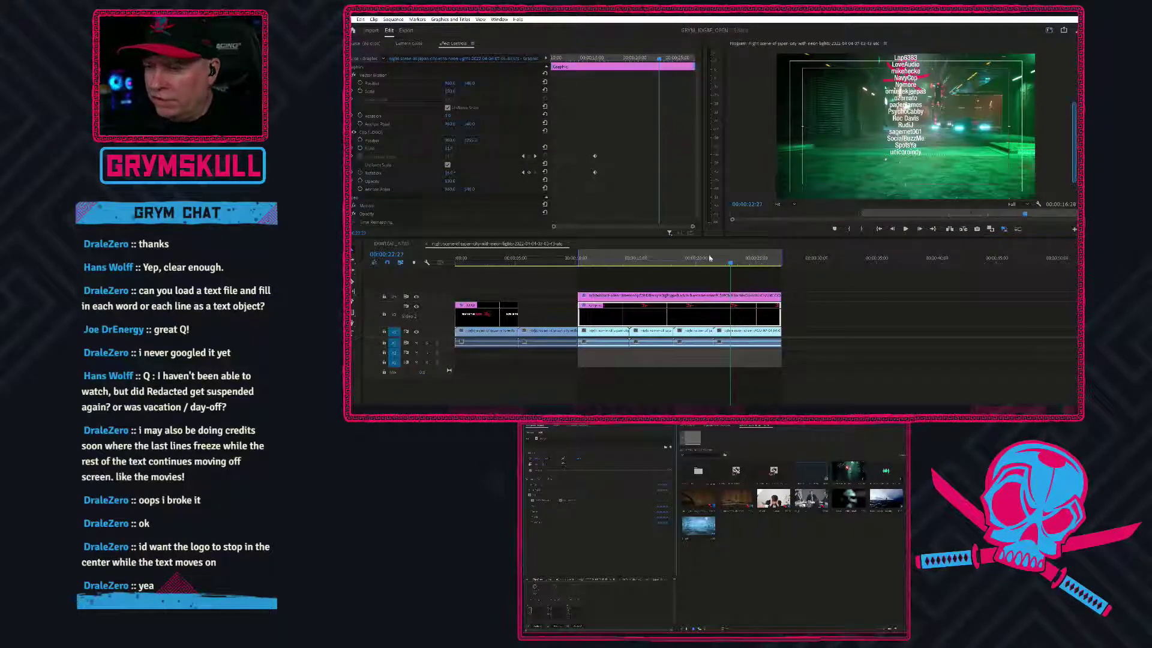
{"action": "left_click_drag", "start_coordinate": [730, 264], "coordinate": [698, 256]}
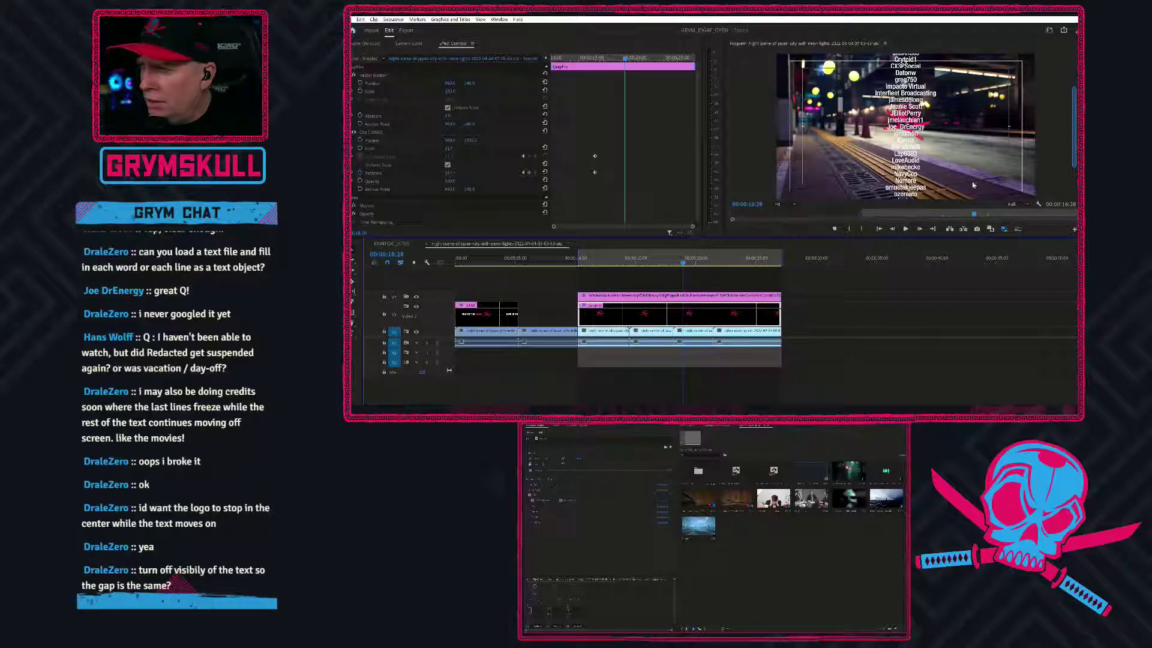
{"action": "left_click", "coordinate": [586, 264]}
{"action": "left_click_drag", "start_coordinate": [699, 270], "coordinate": [766, 269]}
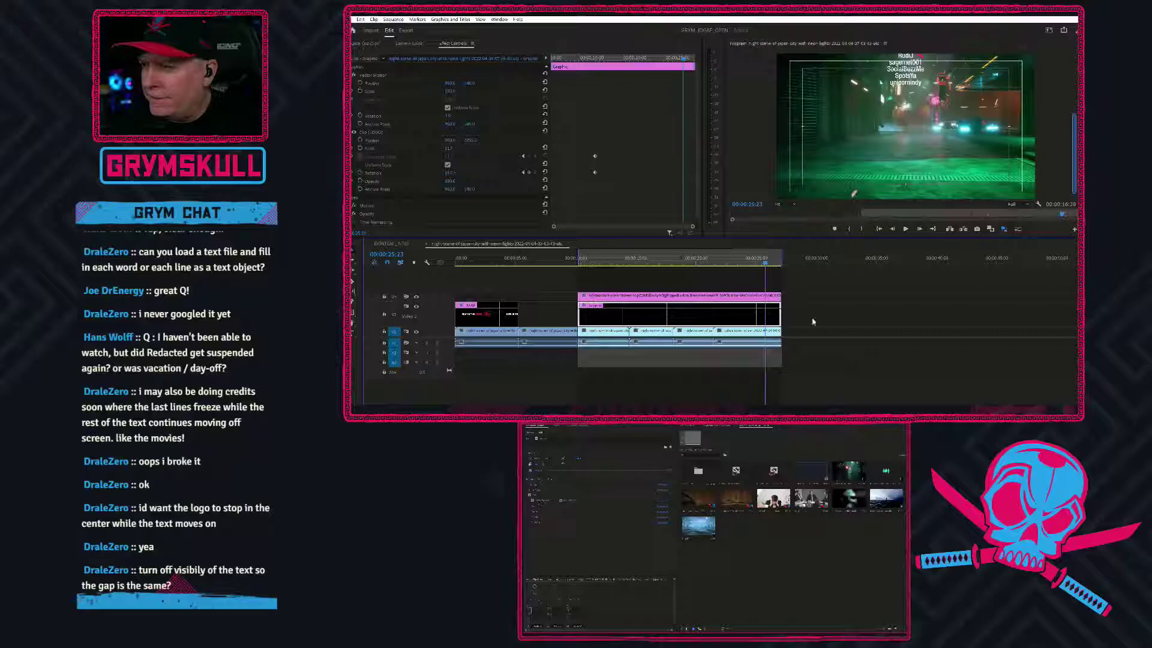
Adjust the logo layer's vertical position in the lower graphic and check its timing against the rolling names
{"action": "left_click", "coordinate": [752, 298]}
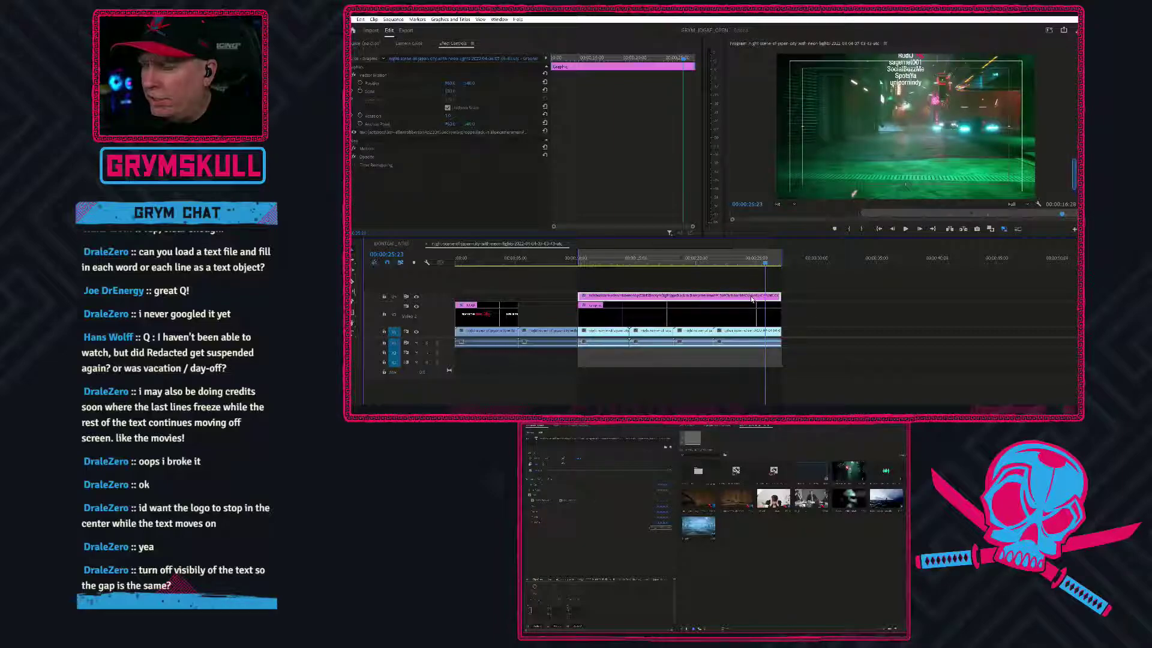
{"action": "left_click", "coordinate": [755, 315]}
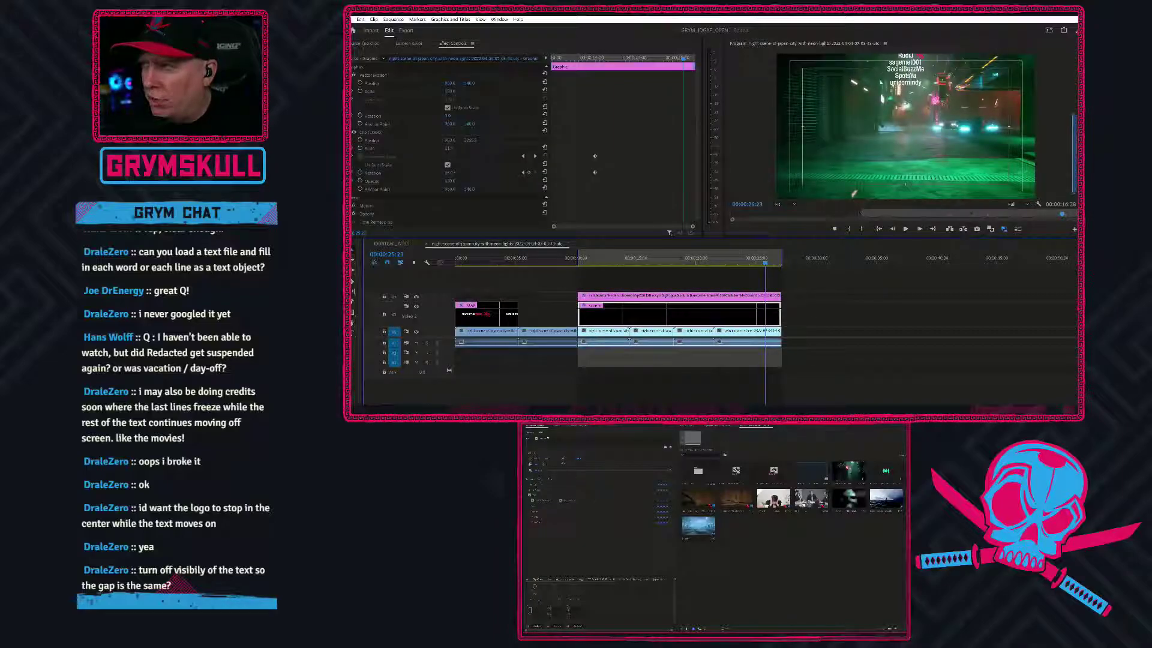
{"action": "left_click", "coordinate": [547, 438]}
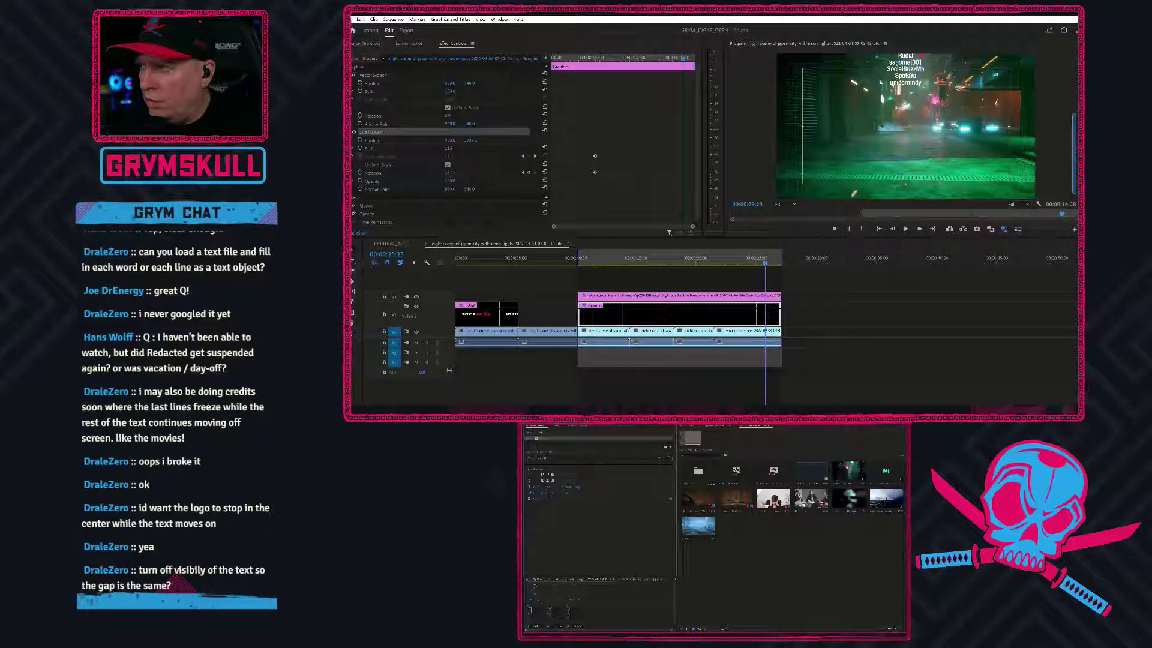
{"action": "left_click_drag", "start_coordinate": [470, 141], "coordinate": [405, 140]}
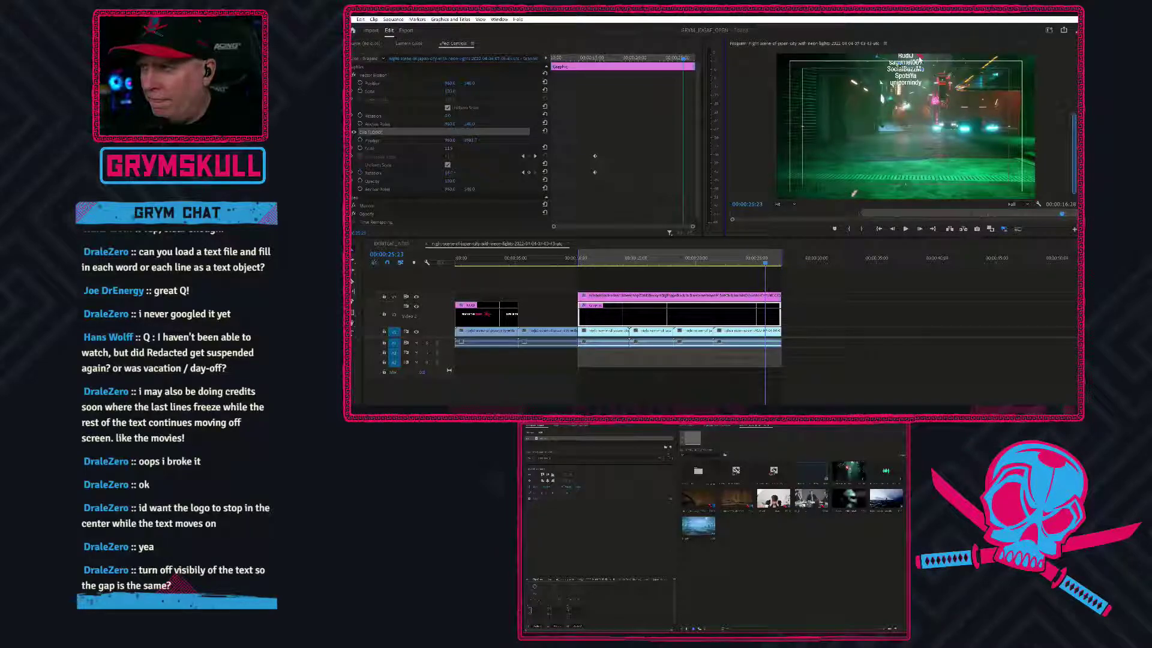
{"action": "left_click_drag", "start_coordinate": [1076, 137], "coordinate": [1076, 163]}
{"action": "left_click", "coordinate": [1074, 102]}
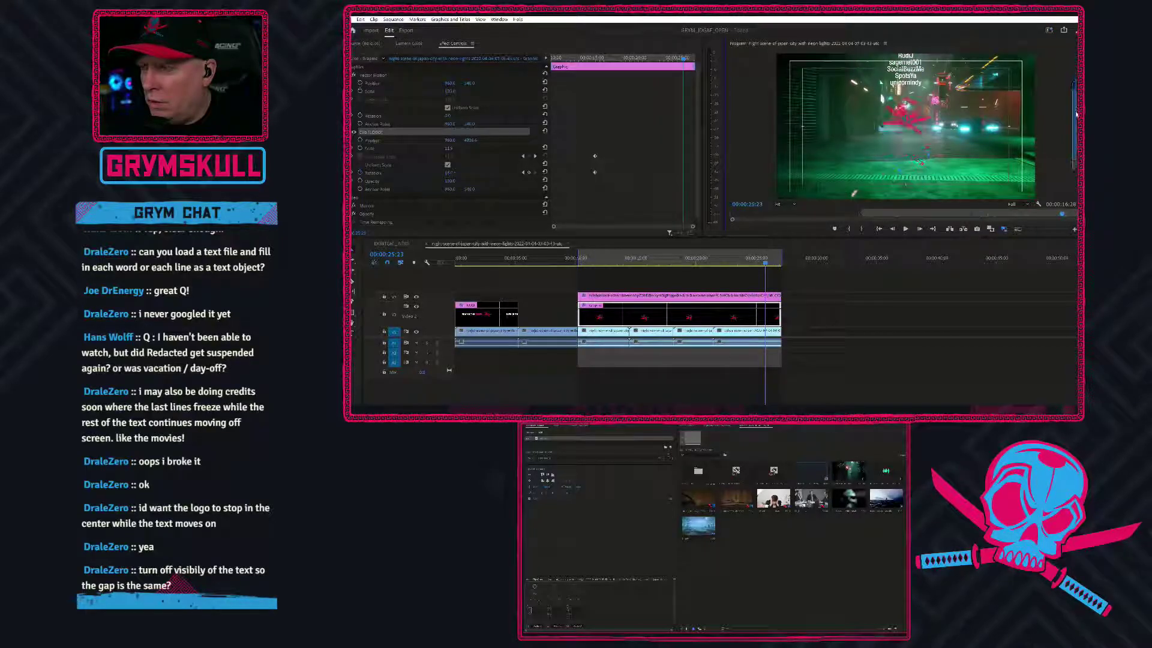
{"action": "left_click_drag", "start_coordinate": [1077, 108], "coordinate": [1076, 144]}
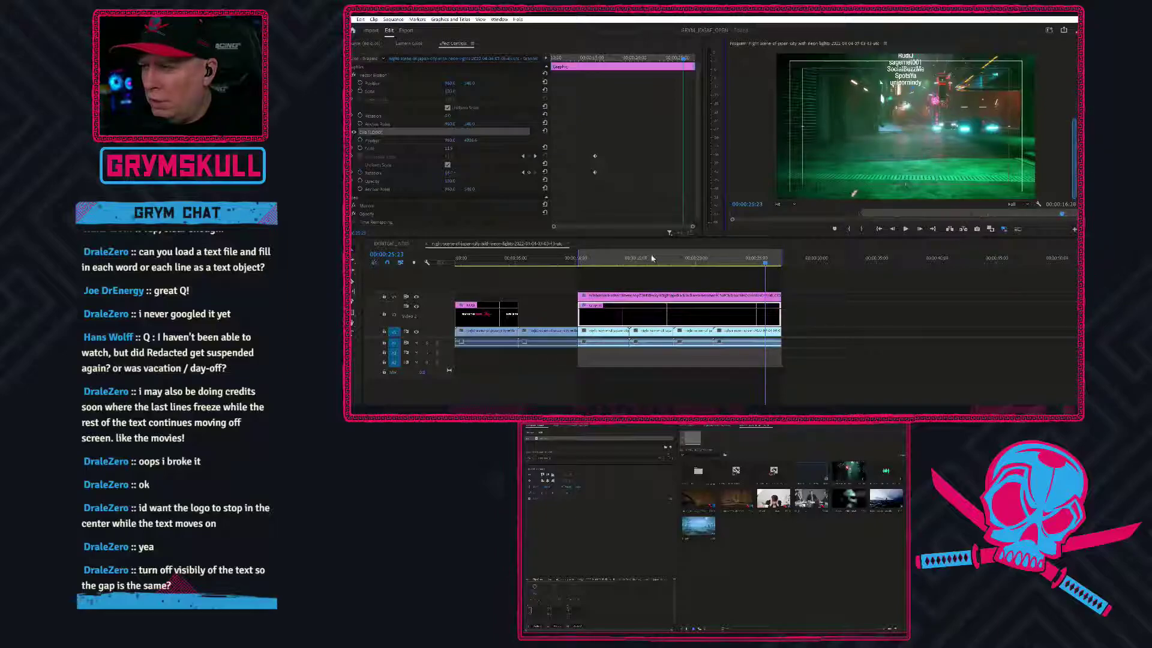
{"action": "left_click", "coordinate": [621, 259]}
{"action": "left_click_drag", "start_coordinate": [622, 261], "coordinate": [747, 261]}
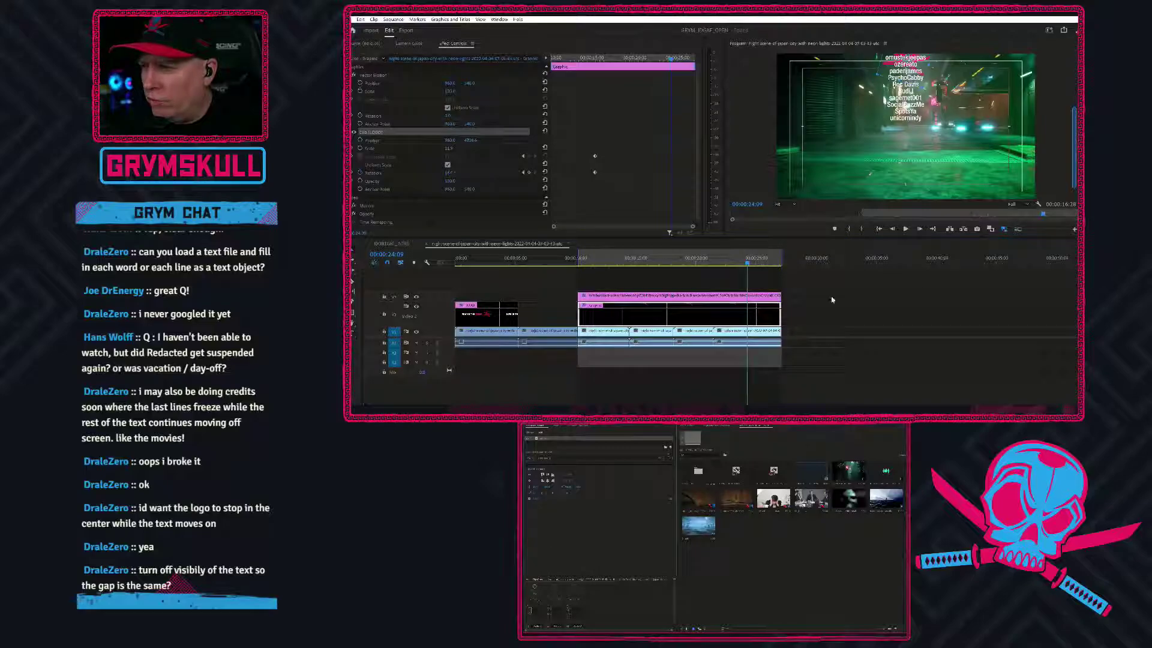
{"action": "left_click", "coordinate": [803, 307]}
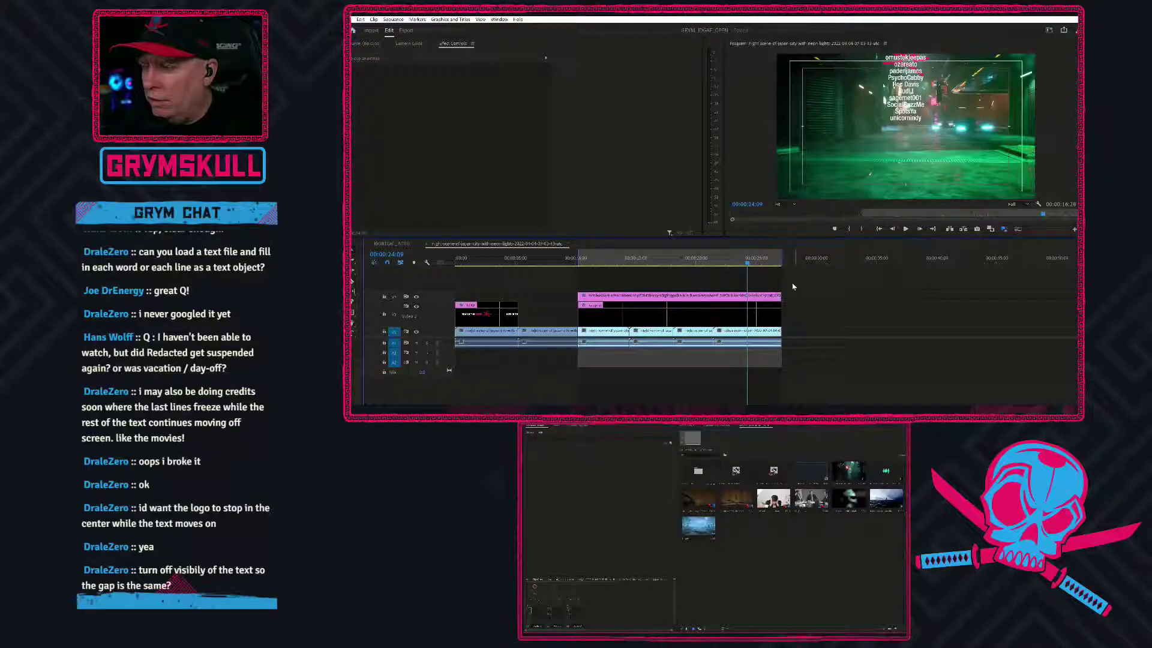
{"action": "left_click", "coordinate": [710, 321]}
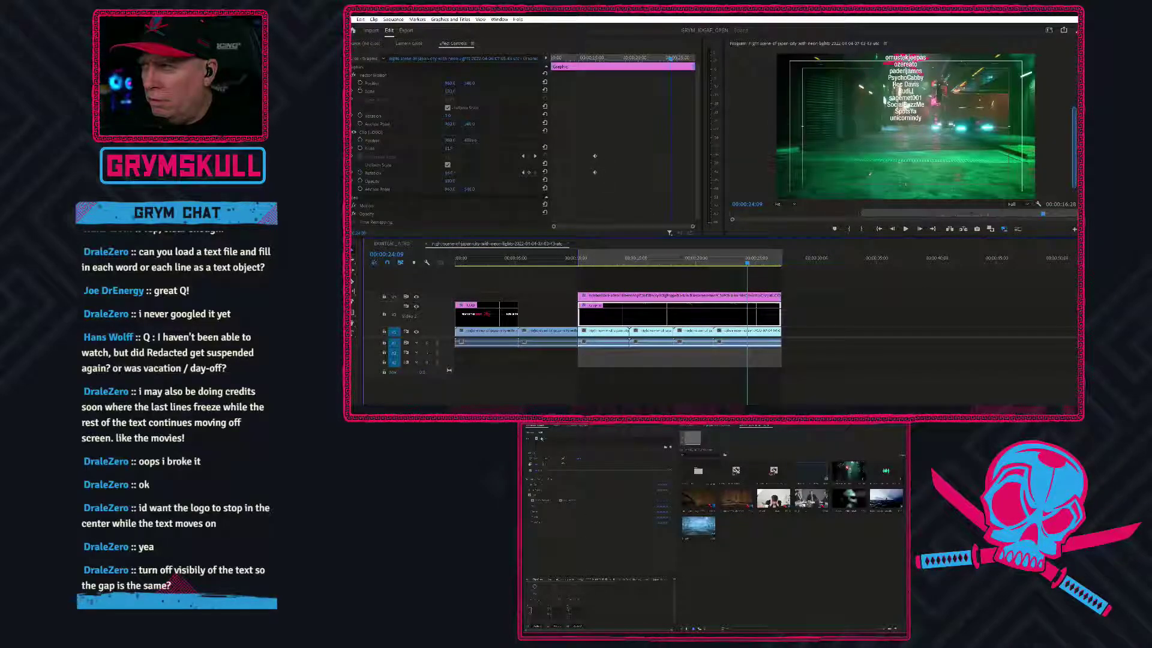
Turn off the roll's off-screen ending for the lower logo graphic and scrub to the end of the credits
{"action": "left_click", "coordinate": [560, 500]}
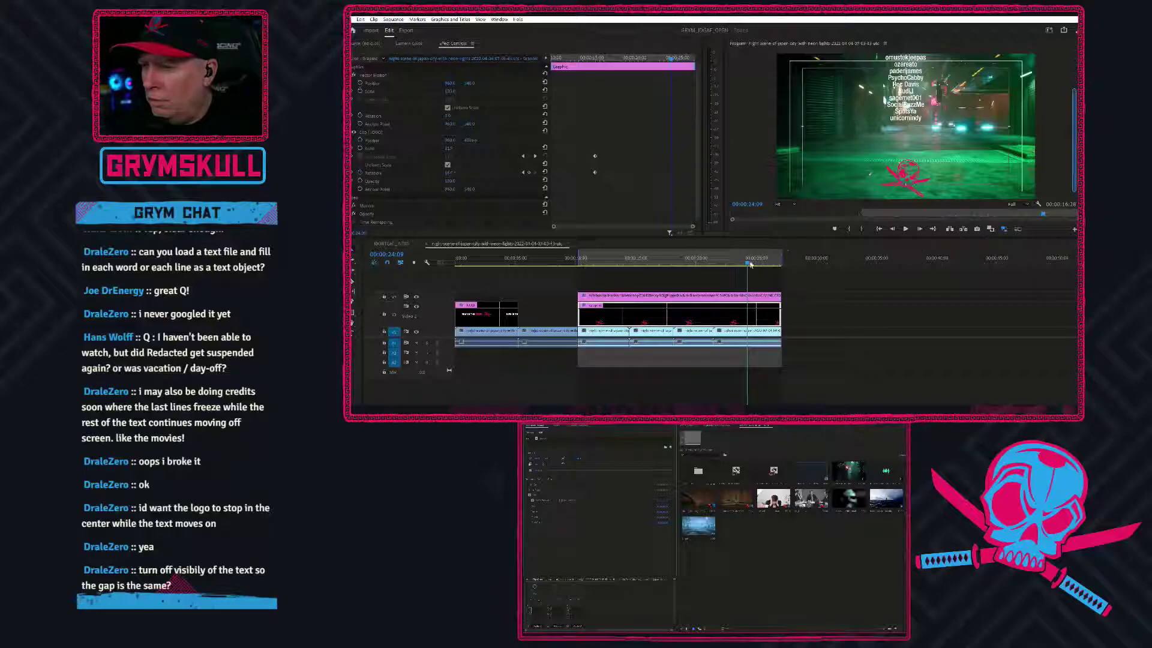
{"action": "left_click_drag", "start_coordinate": [757, 260], "coordinate": [775, 262]}
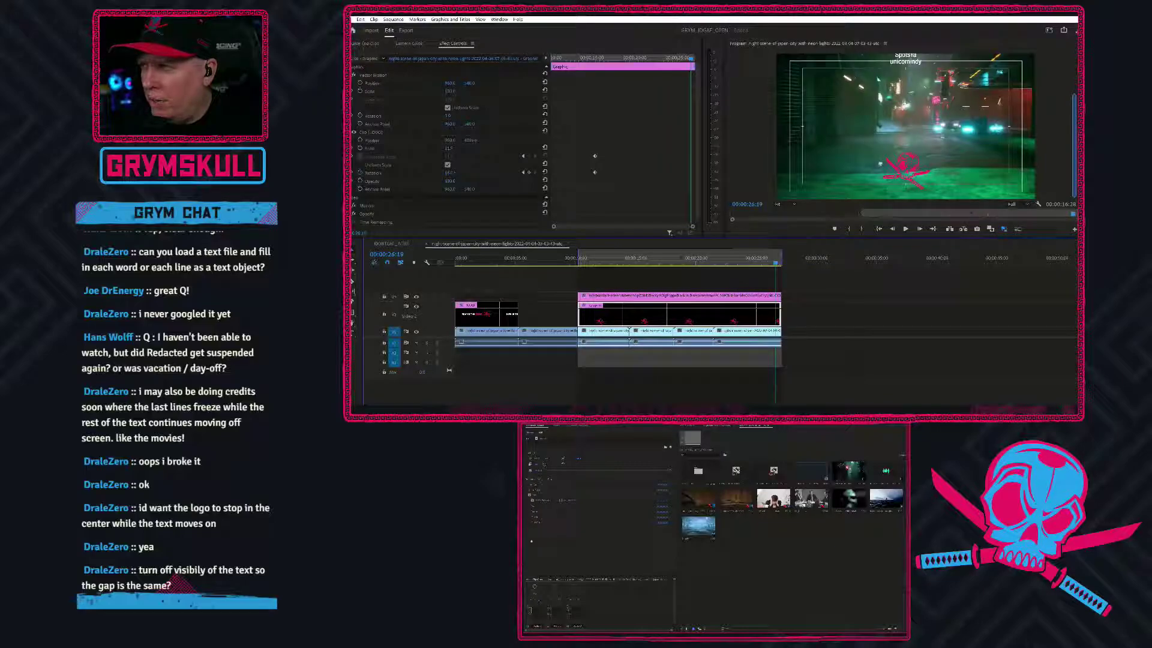
Undo the logo layer's accidental sideways shift, centre it vertically in the frame, and play the credits from their start
{"action": "left_click", "coordinate": [547, 440]}
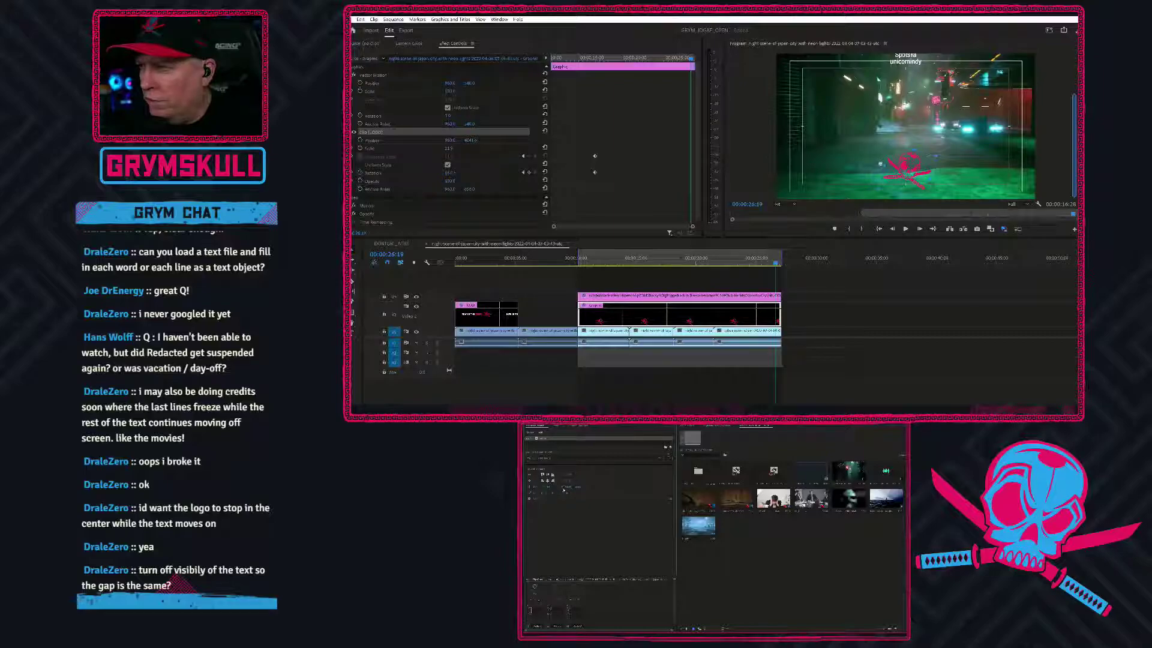
{"action": "key", "text": "ctrl+z"}
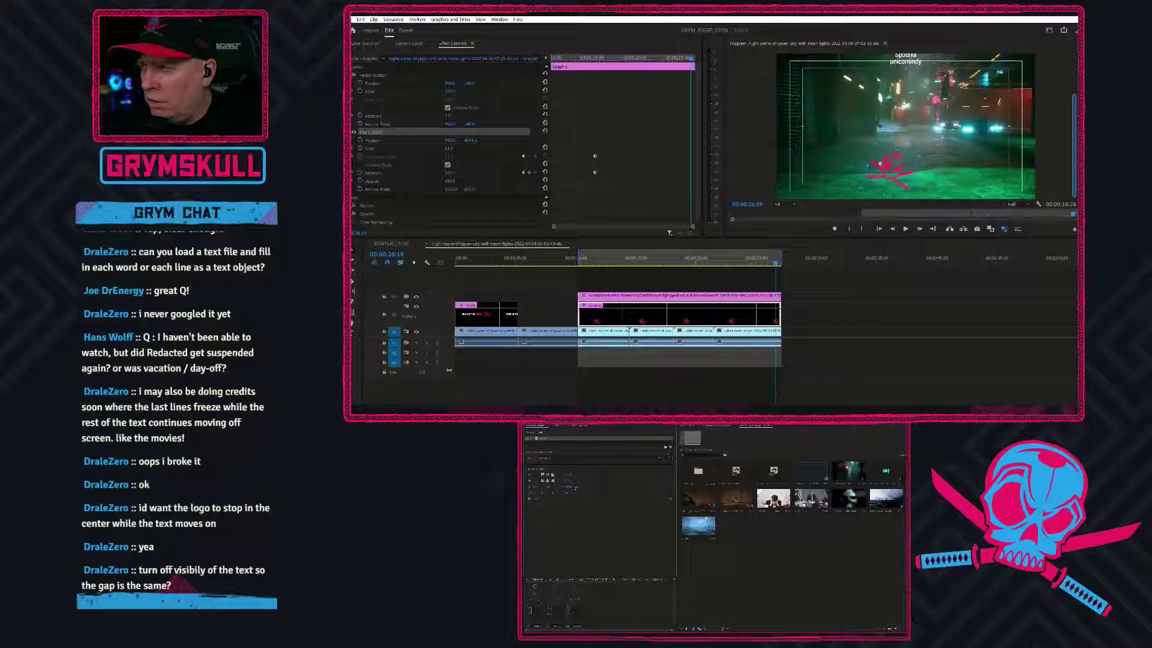
{"action": "key", "text": "ctrl+z"}
{"action": "left_click", "coordinate": [529, 481]}
{"action": "left_click", "coordinate": [530, 475]}
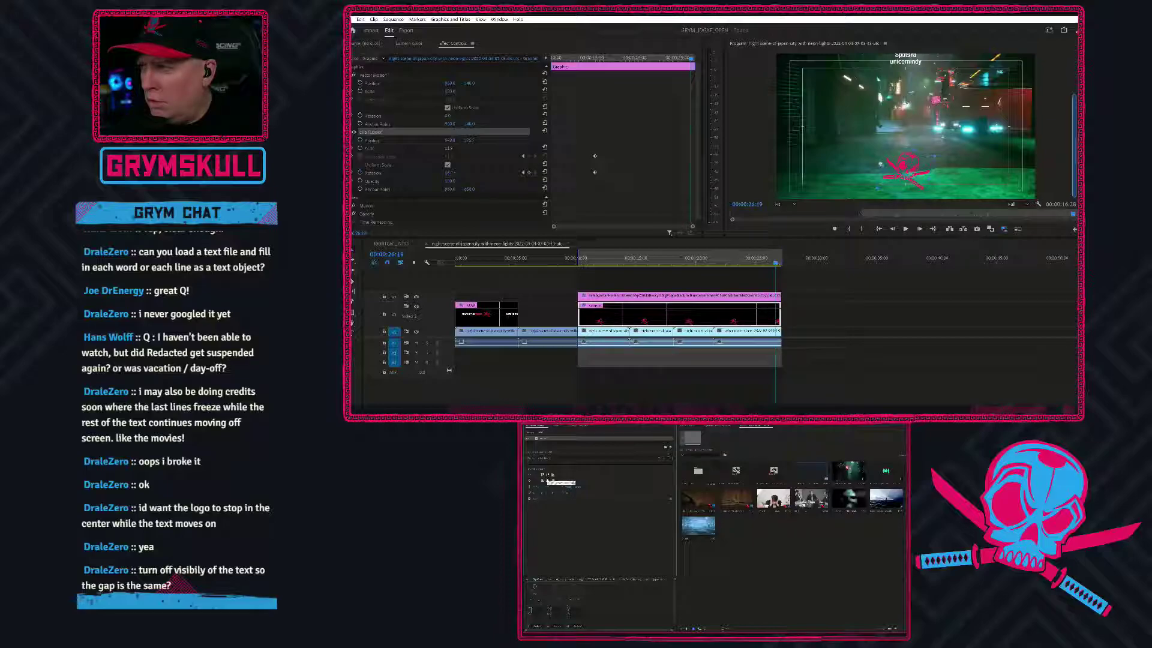
{"action": "left_click", "coordinate": [579, 262]}
{"action": "key", "text": "space"}
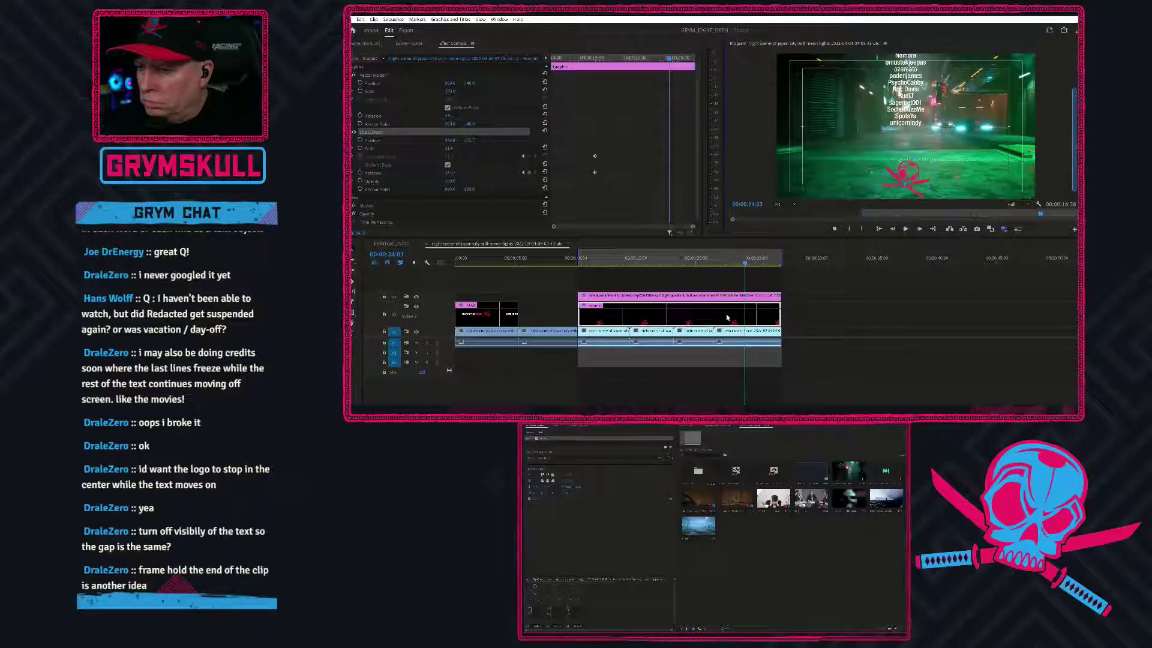
Turn off the roll for the lower logo graphic and scrub back to 00:00:21:05
{"action": "left_click", "coordinate": [552, 525]}
{"action": "left_click", "coordinate": [545, 438]}
{"action": "left_click", "coordinate": [548, 445]}
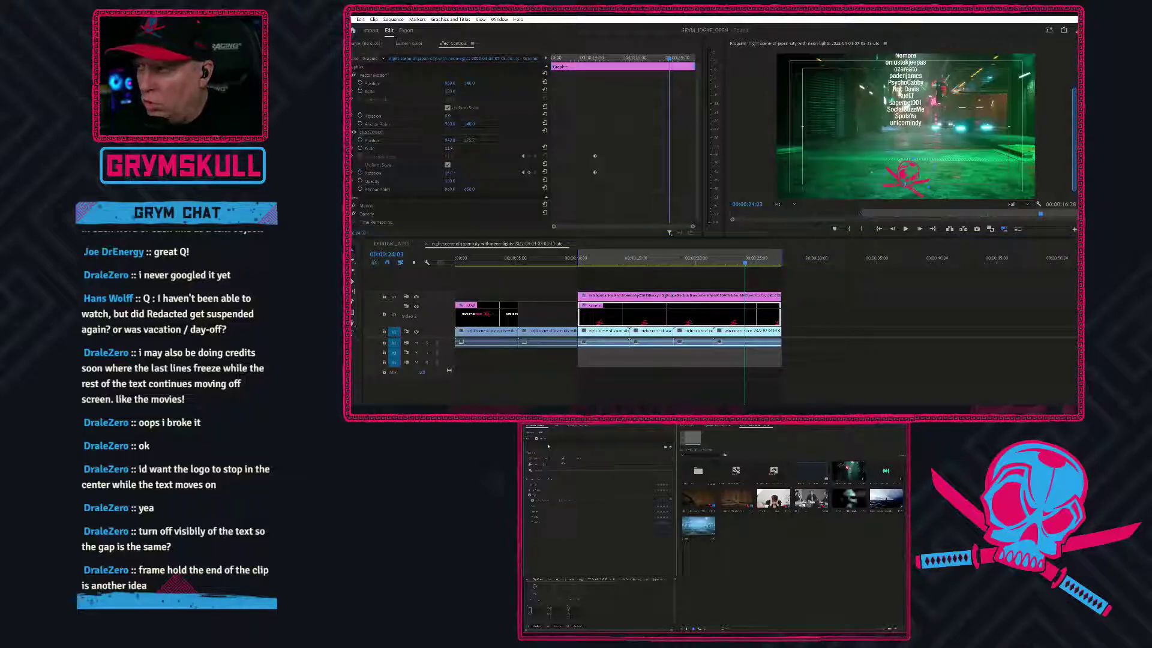
{"action": "left_click", "coordinate": [530, 495]}
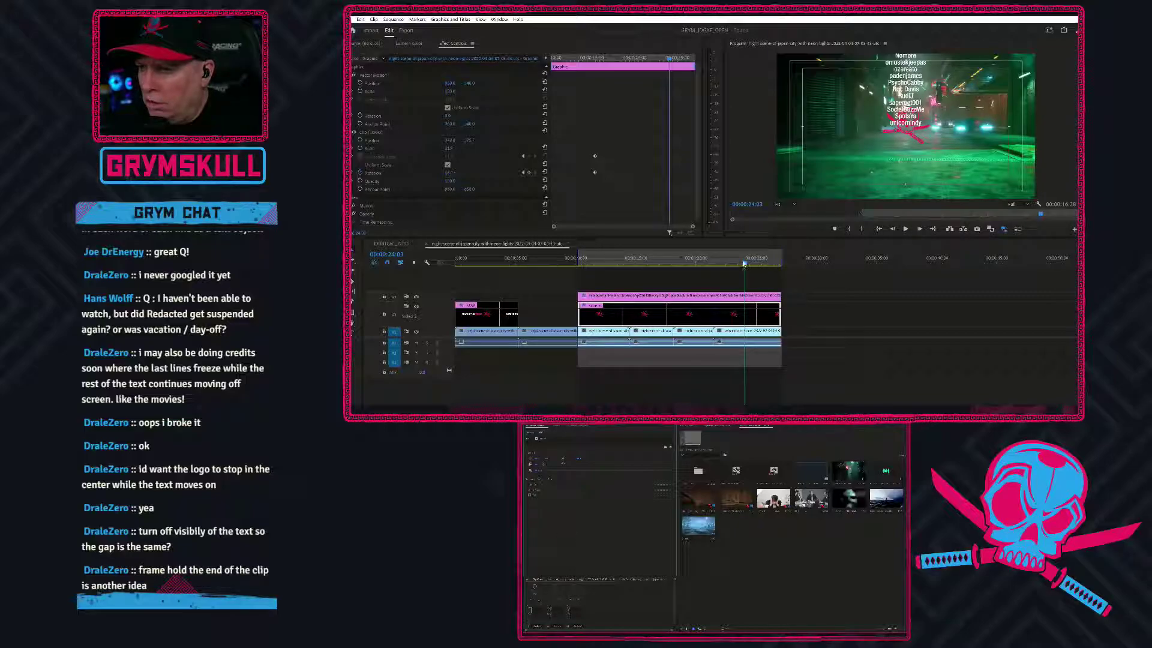
{"action": "left_click_drag", "start_coordinate": [743, 263], "coordinate": [711, 243]}
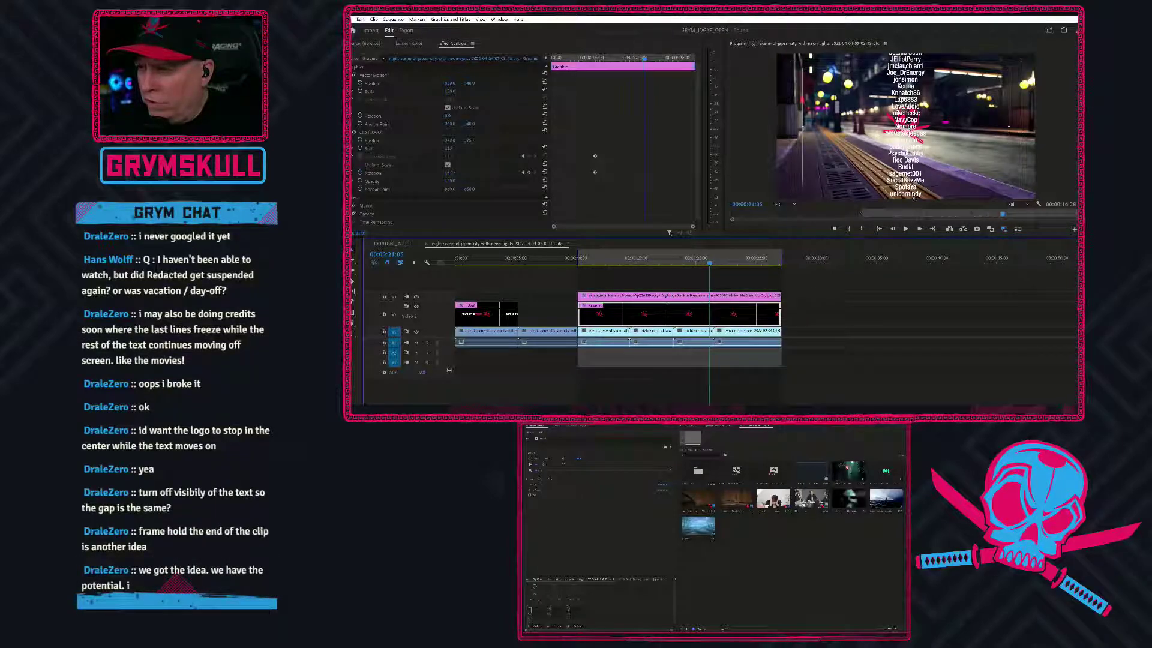
Move the logo layer vertically out of the frame and set its first position keyframe at 00:00:21:05
{"action": "left_click", "coordinate": [545, 439]}
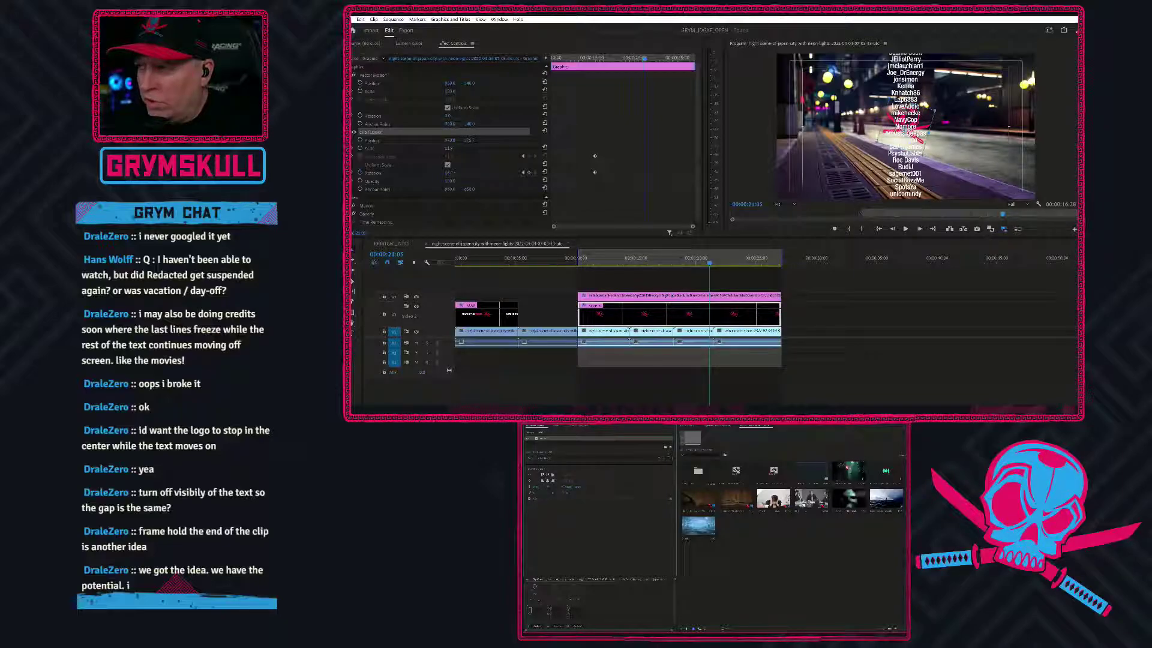
{"action": "left_click_drag", "start_coordinate": [547, 487], "coordinate": [526, 487]}
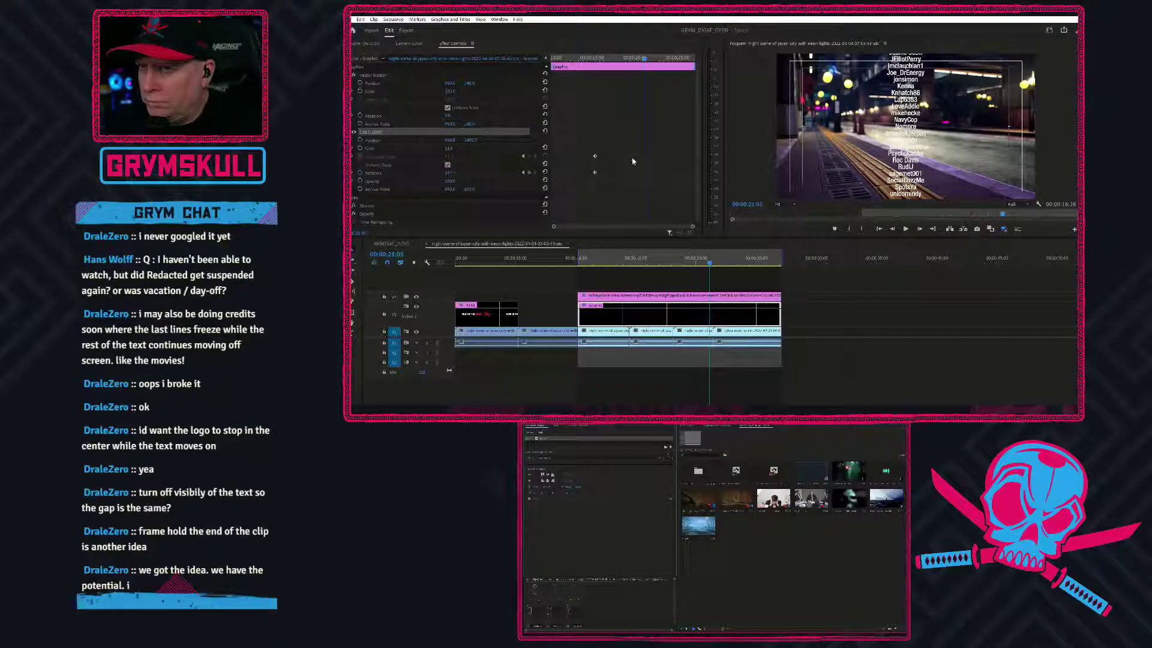
{"action": "left_click", "coordinate": [361, 141]}
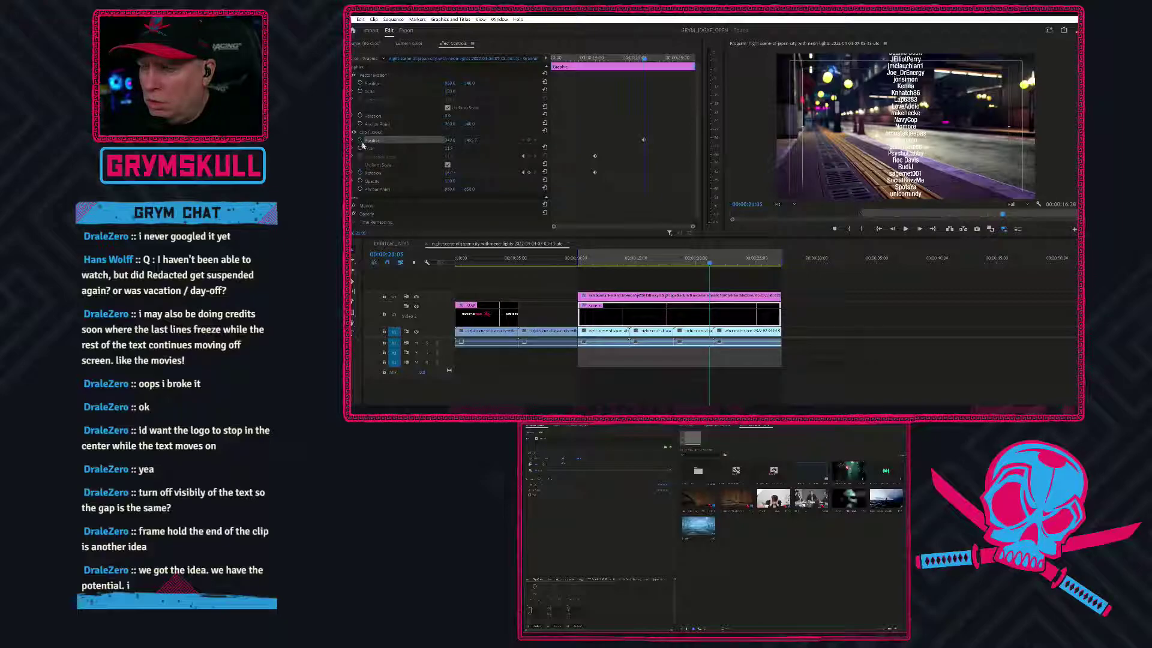
Try to bring the logo into the frame at 00:00:24:14 with the whole graphic's vector motion position, and undo it
{"action": "left_click_drag", "start_coordinate": [710, 263], "coordinate": [755, 260]}
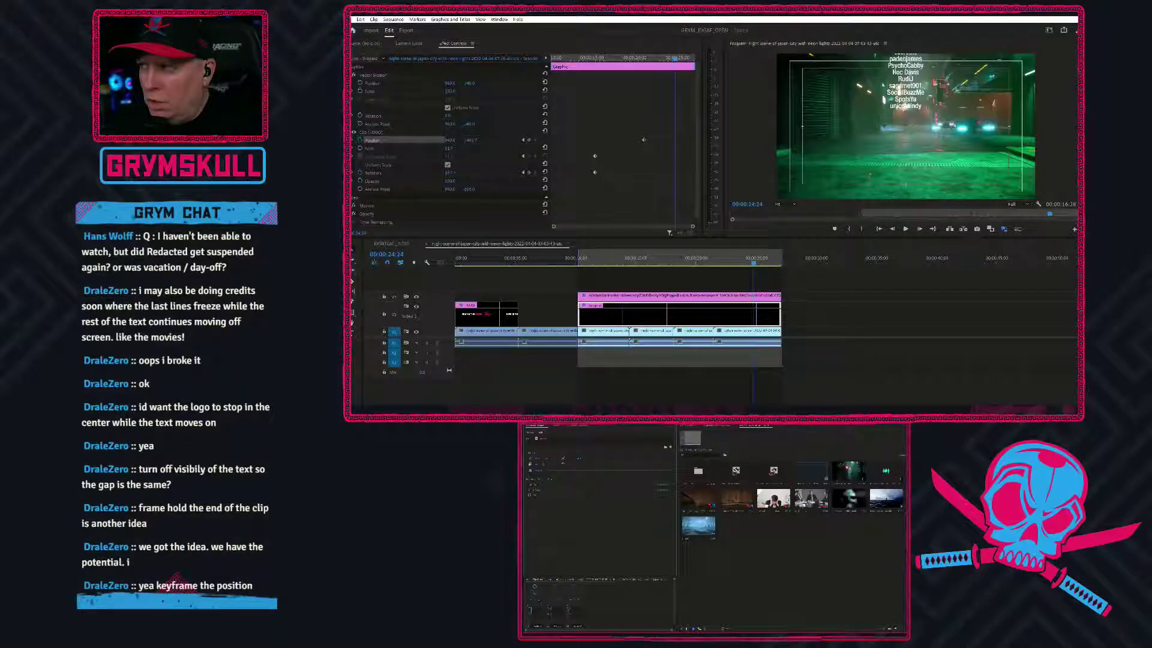
{"action": "left_click_drag", "start_coordinate": [470, 83], "coordinate": [336, 83]}
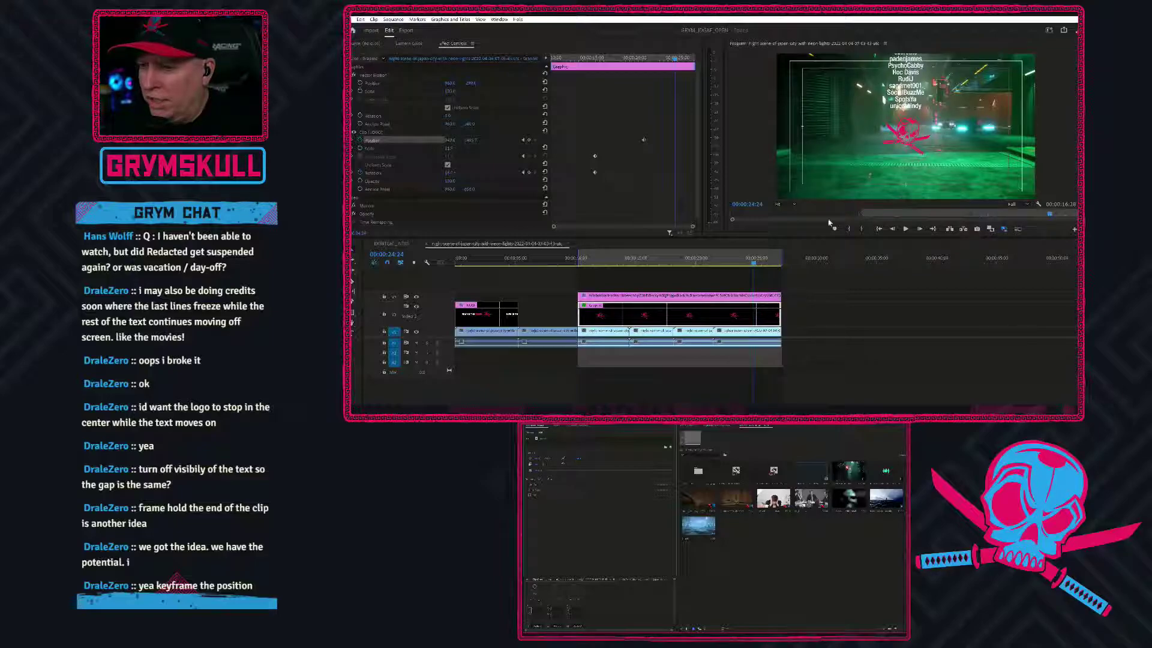
{"action": "left_click_drag", "start_coordinate": [755, 262], "coordinate": [737, 263]}
{"action": "key", "text": "ctrl+z"}
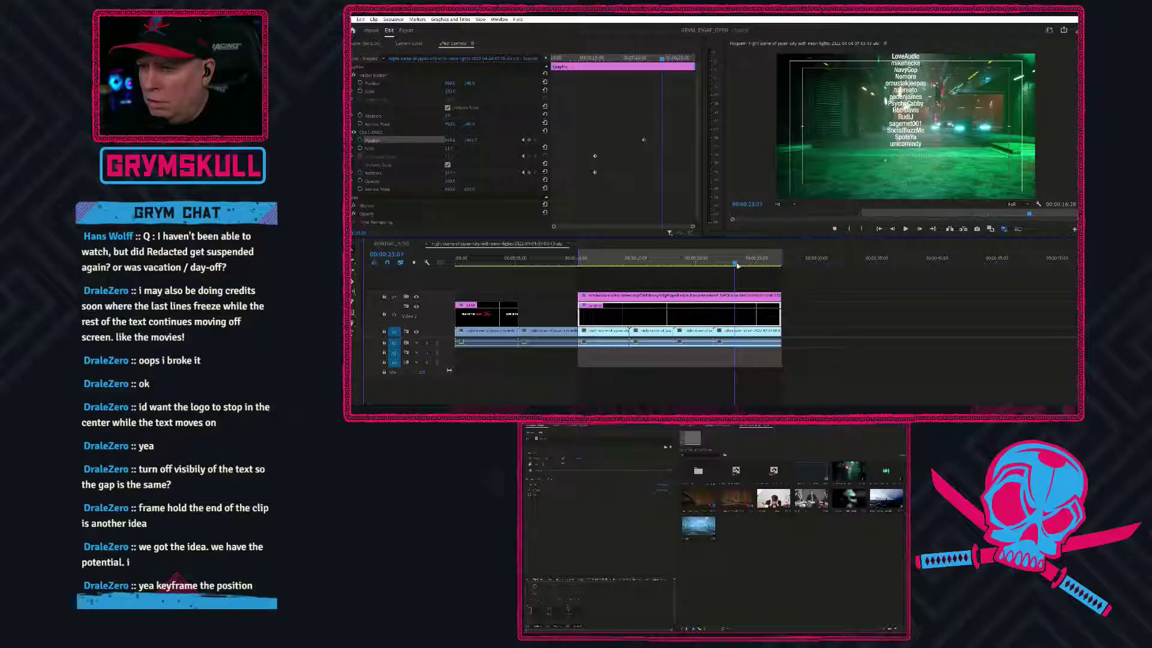
Add a second position keyframe to the logo layer at 00:00:25:13 that places the logo in the frame's centre
{"action": "left_click_drag", "start_coordinate": [734, 264], "coordinate": [709, 260]}
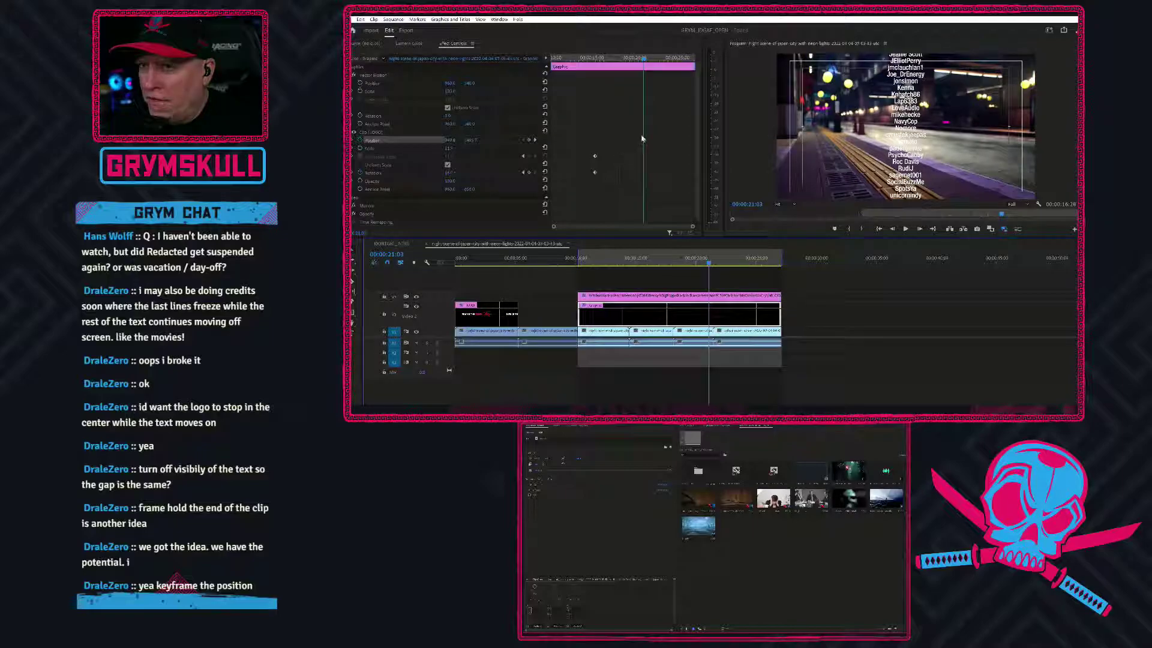
{"action": "left_click", "coordinate": [643, 141]}
{"action": "left_click_drag", "start_coordinate": [644, 60], "coordinate": [684, 66]}
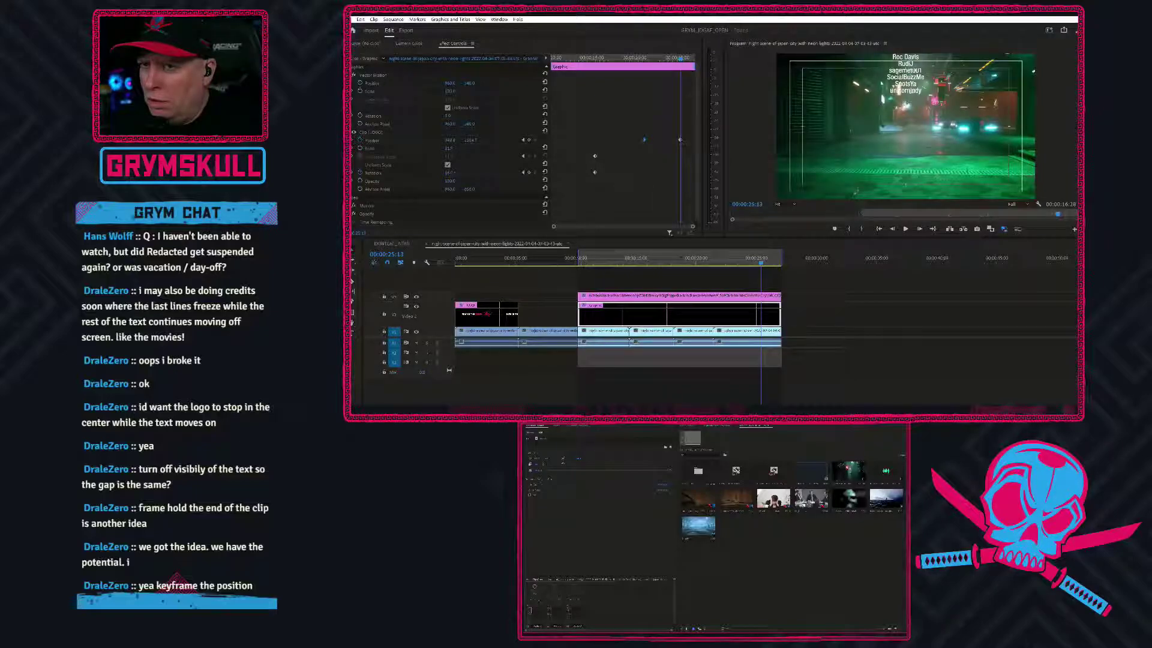
{"action": "mouse_move", "coordinate": [465, 139]}
{"action": "left_mouse_down"}
{"action": "mouse_move", "coordinate": [444, 140]}
{"action": "mouse_move", "coordinate": [477, 141]}
{"action": "left_mouse_up"}
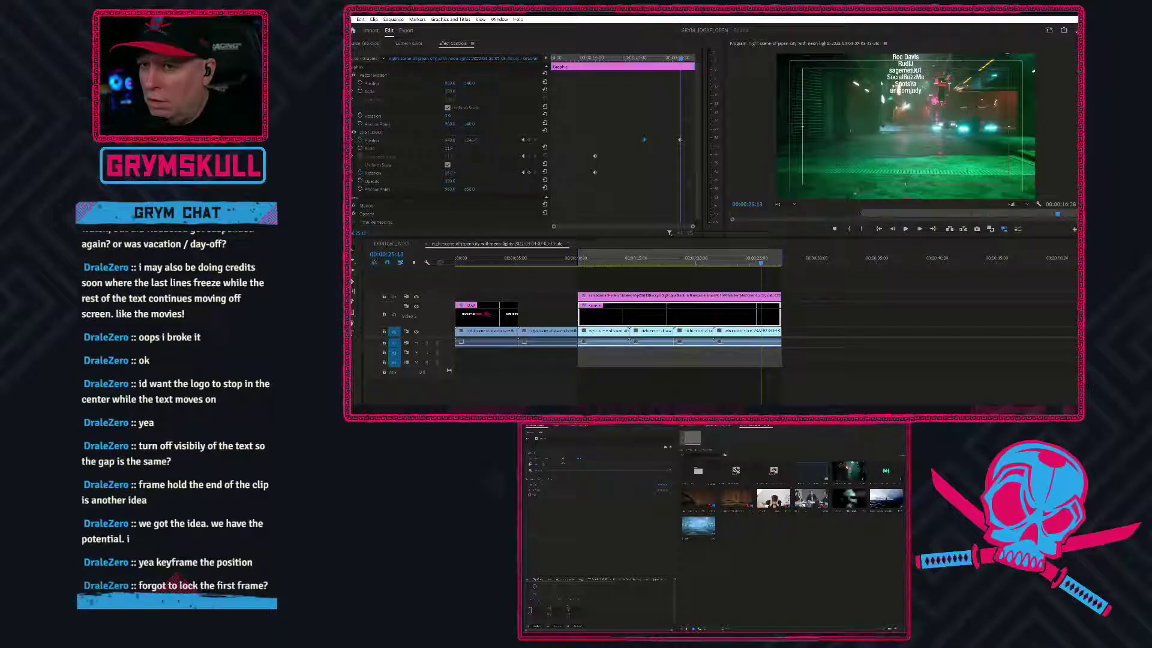
{"action": "left_click", "coordinate": [472, 141]}
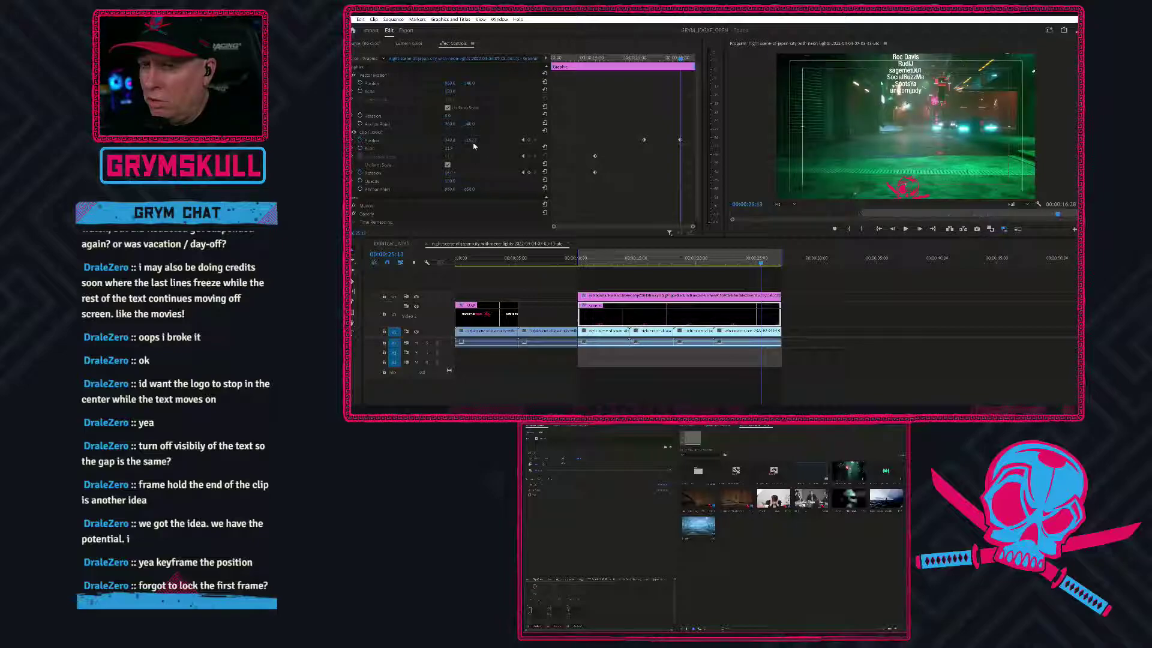
{"action": "left_click_drag", "start_coordinate": [472, 141], "coordinate": [437, 139]}
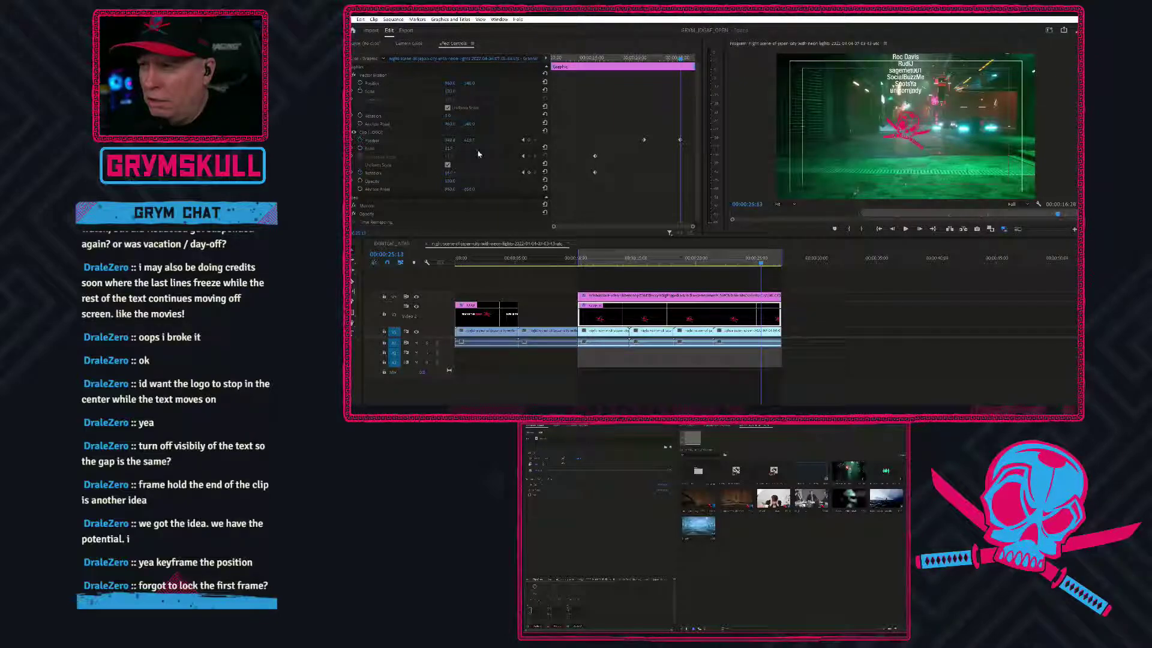
Play back the logo's move to the centre and extend the last footage clip with its audio by about five seconds
{"action": "mouse_move", "coordinate": [761, 264]}
{"action": "left_mouse_down"}
{"action": "mouse_move", "coordinate": [735, 263]}
{"action": "mouse_move", "coordinate": [768, 261]}
{"action": "left_mouse_up"}
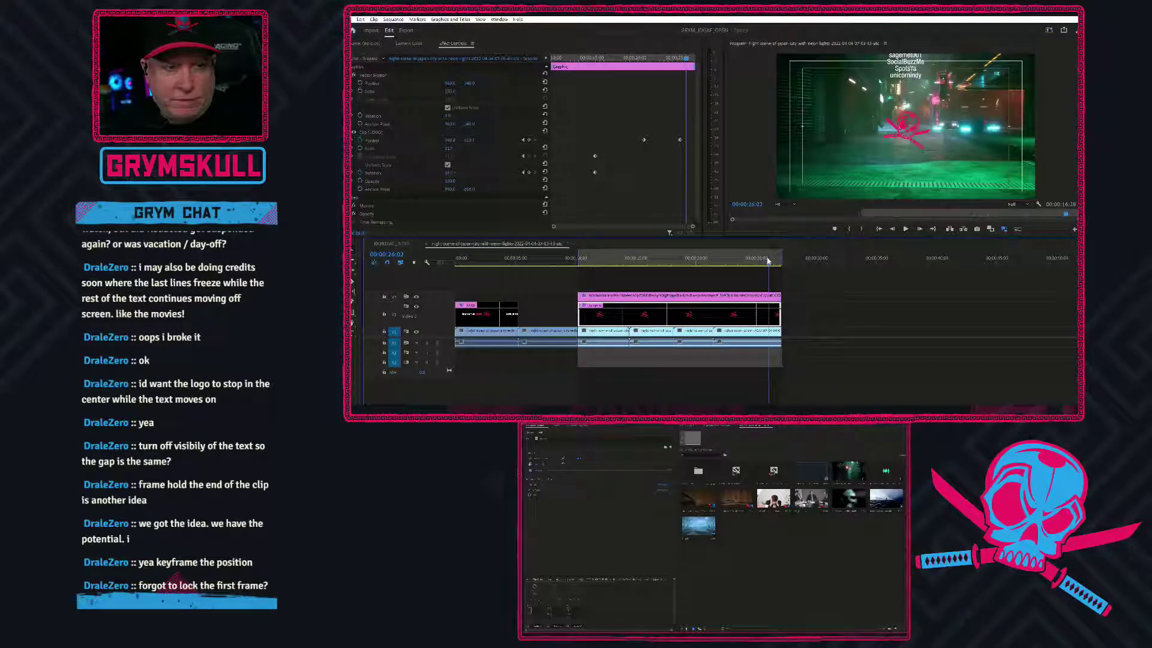
{"action": "left_click", "coordinate": [737, 261]}
{"action": "key", "text": "space"}
{"action": "mouse_move", "coordinate": [774, 258]}
{"action": "left_mouse_down"}
{"action": "mouse_move", "coordinate": [788, 258]}
{"action": "mouse_move", "coordinate": [754, 258]}
{"action": "mouse_move", "coordinate": [765, 259]}
{"action": "left_mouse_up"}
{"action": "left_click_drag", "start_coordinate": [783, 342], "coordinate": [839, 341]}
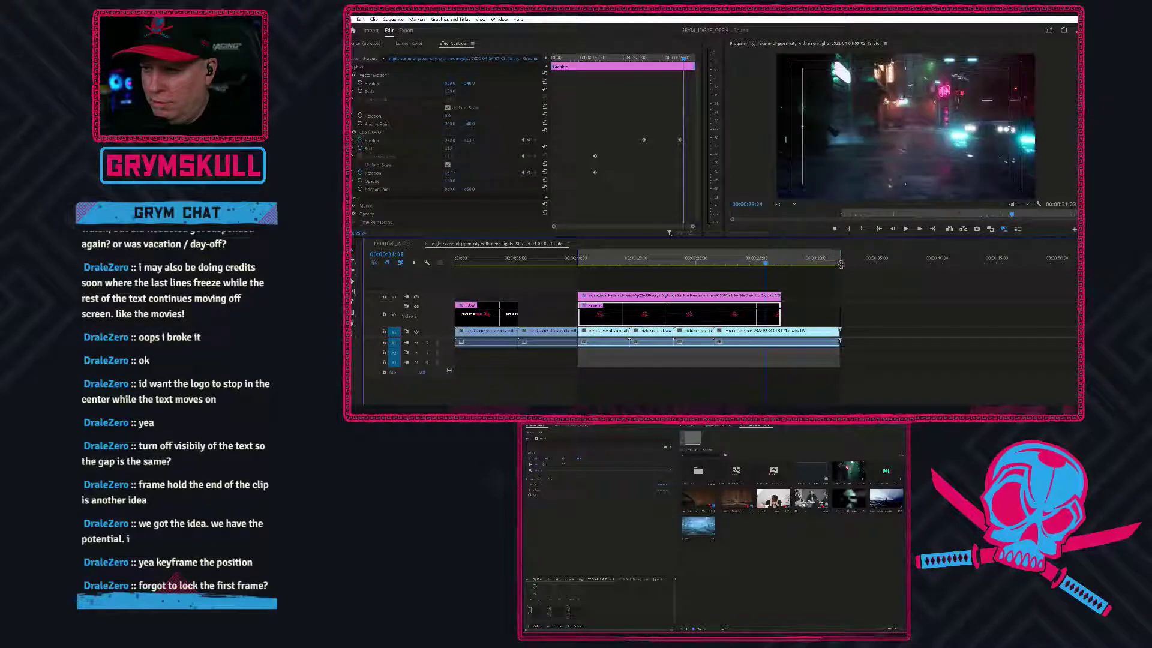
{"action": "left_click_drag", "start_coordinate": [783, 296], "coordinate": [838, 314]}
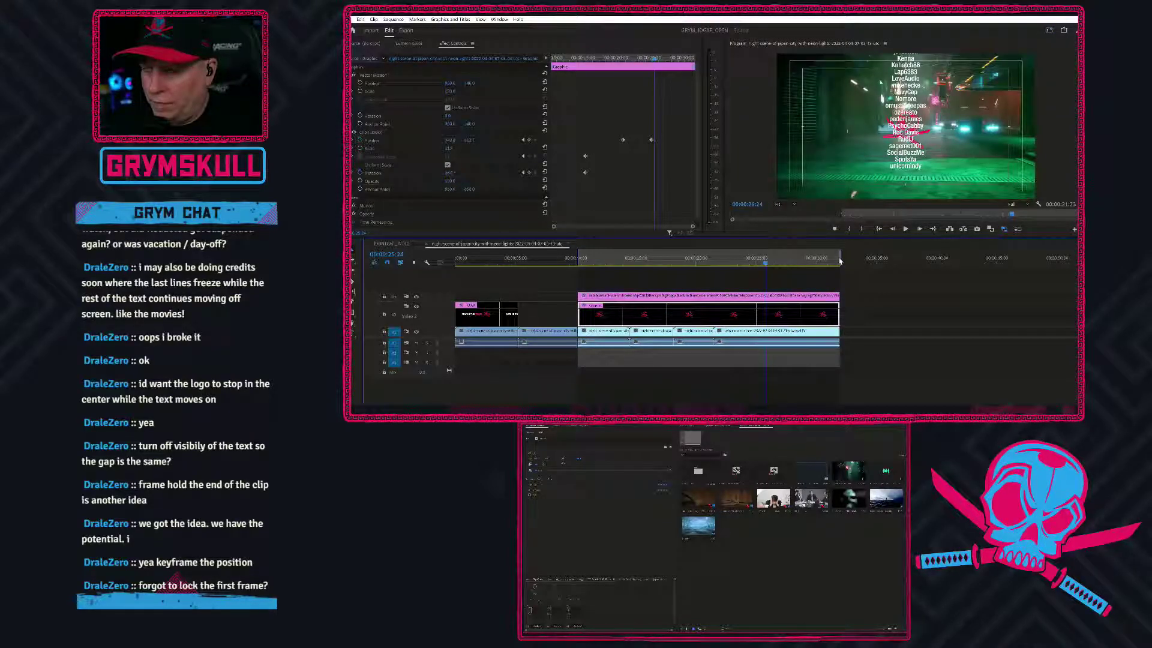
{"action": "key", "text": "ctrl+z"}
{"action": "key", "text": "ctrl+z"}
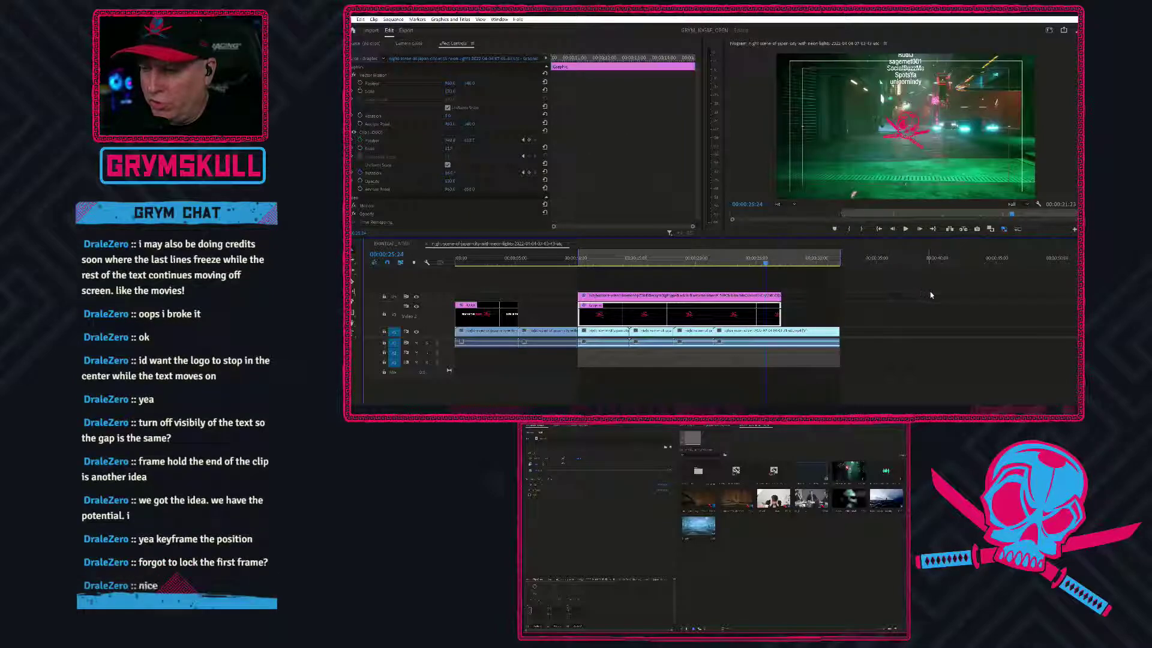
Extend only the lower logo graphic to the end of the footage and play the credits from their start
{"action": "left_click", "coordinate": [783, 317]}
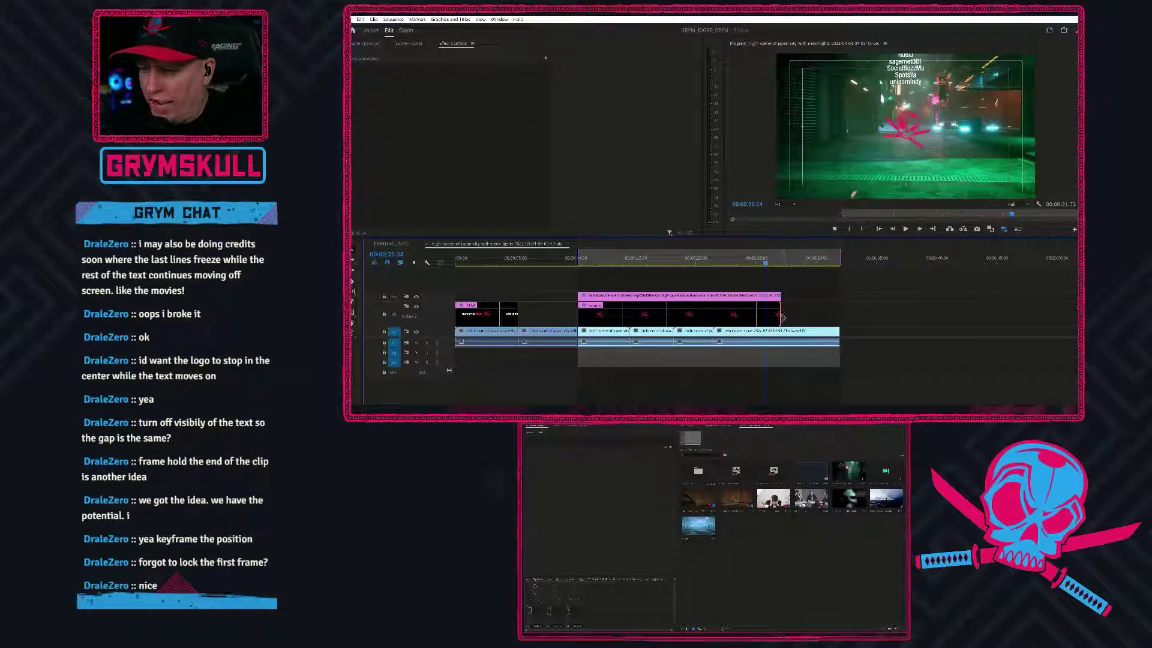
{"action": "left_click_drag", "start_coordinate": [779, 316], "coordinate": [838, 315]}
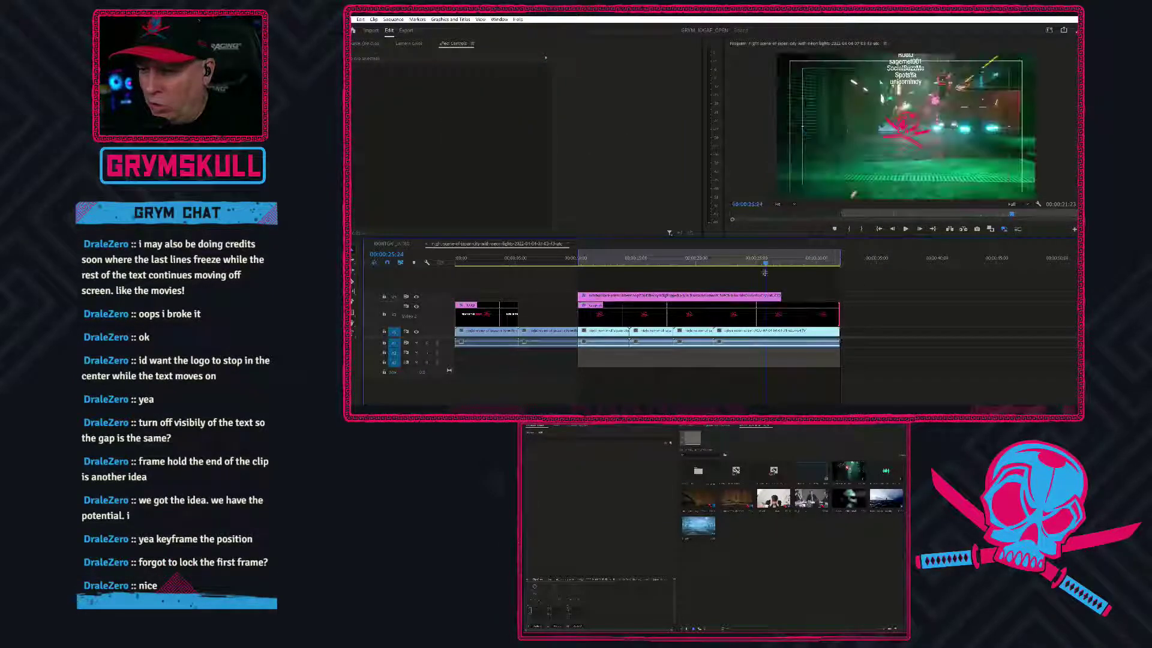
{"action": "left_click_drag", "start_coordinate": [748, 264], "coordinate": [580, 265]}
{"action": "key", "text": "space"}
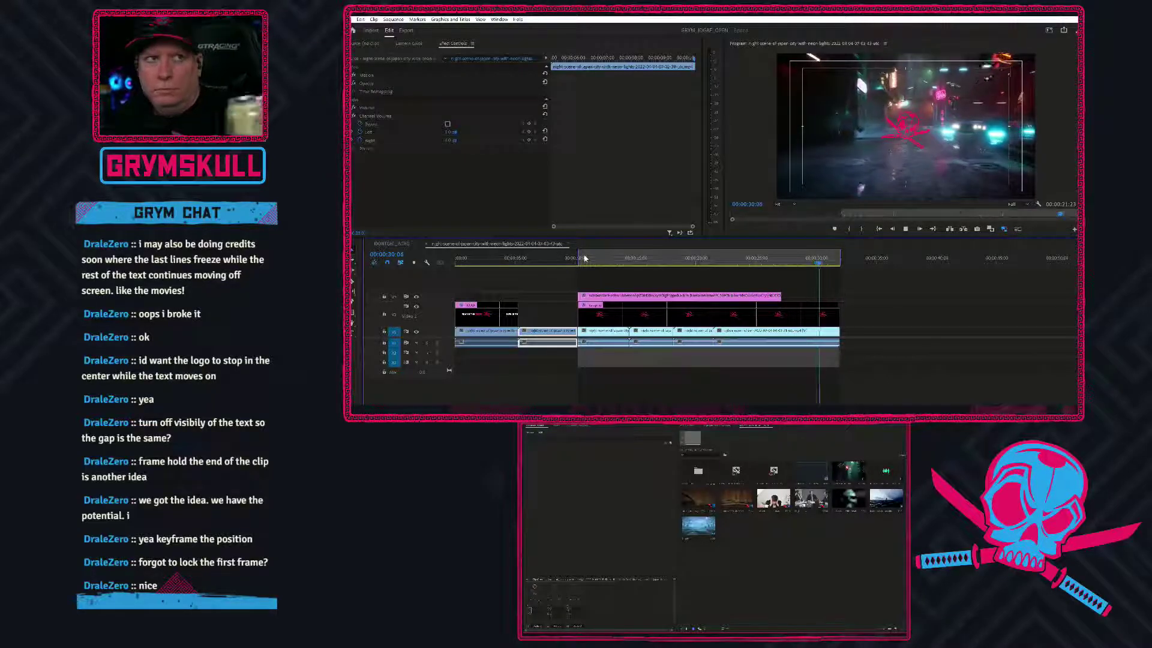
Replay the credits from near their start to review the names and the held logo, and stop playback
{"action": "left_click", "coordinate": [585, 258]}
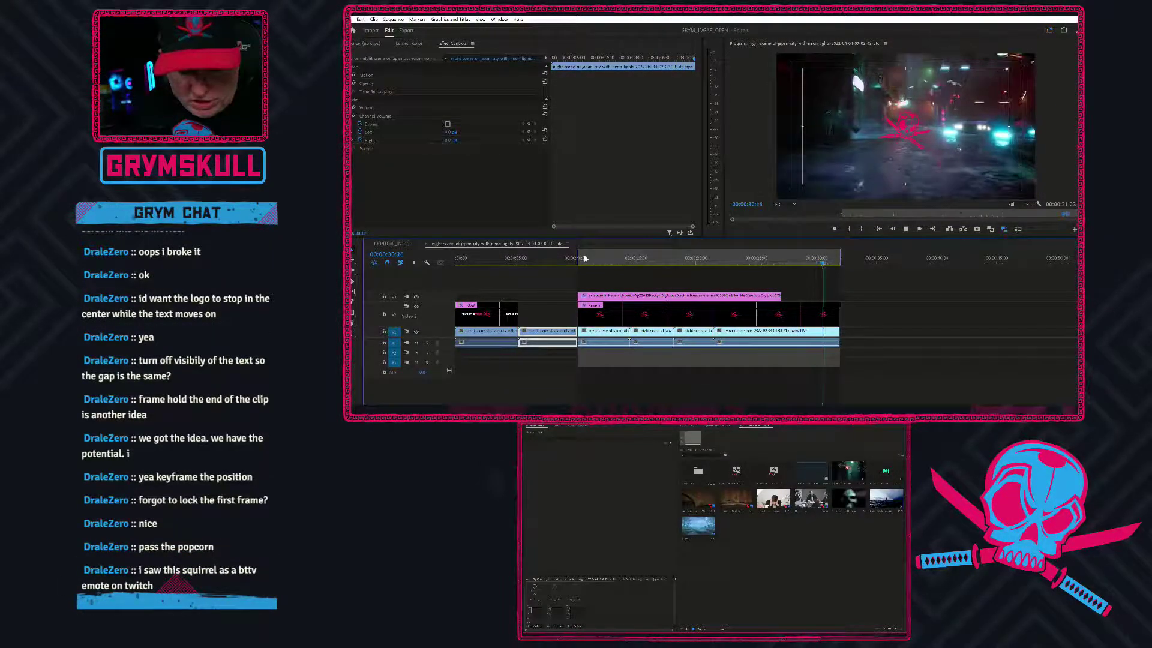
{"action": "left_click", "coordinate": [585, 258]}
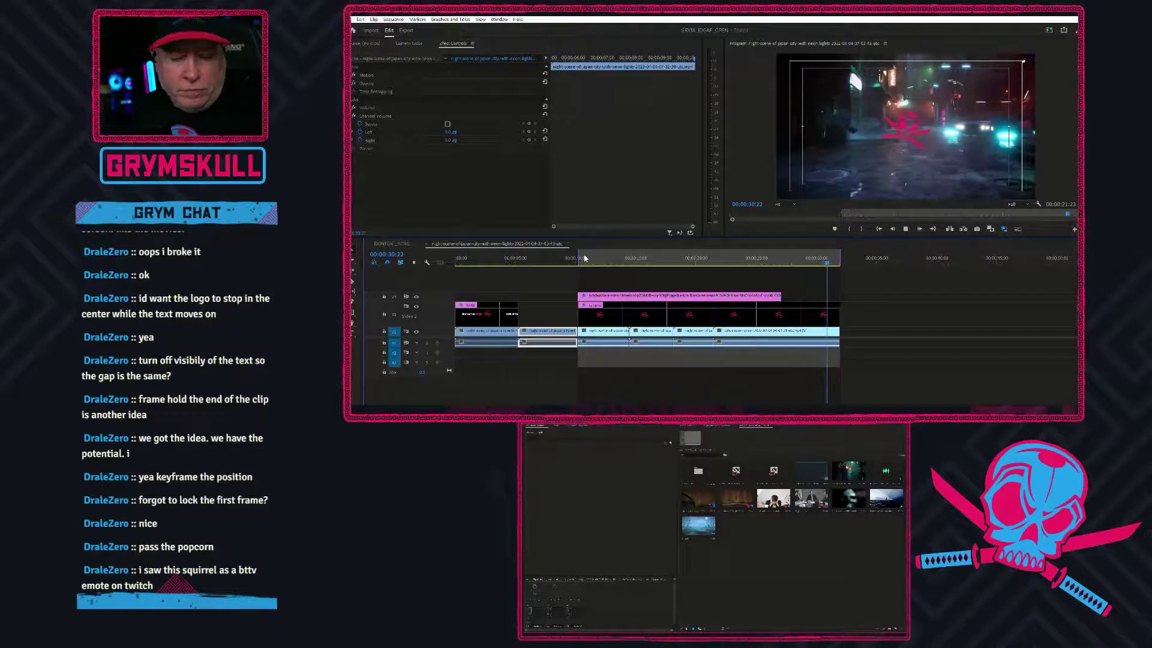
{"action": "left_click", "coordinate": [585, 258]}
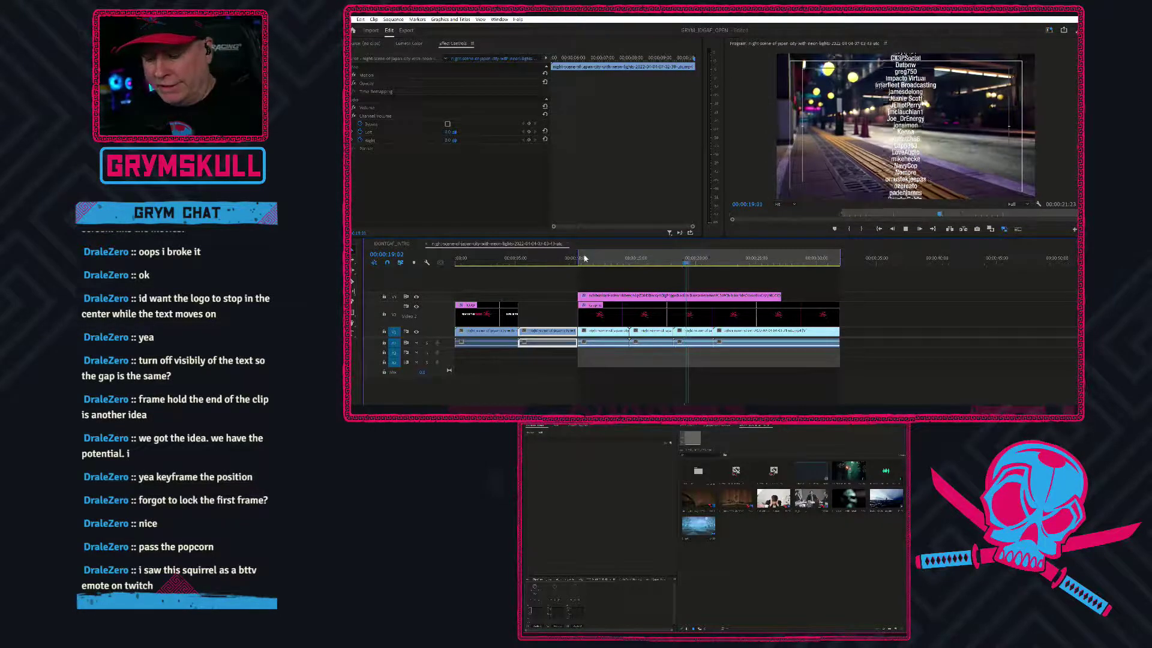
{"action": "key", "text": "space"}
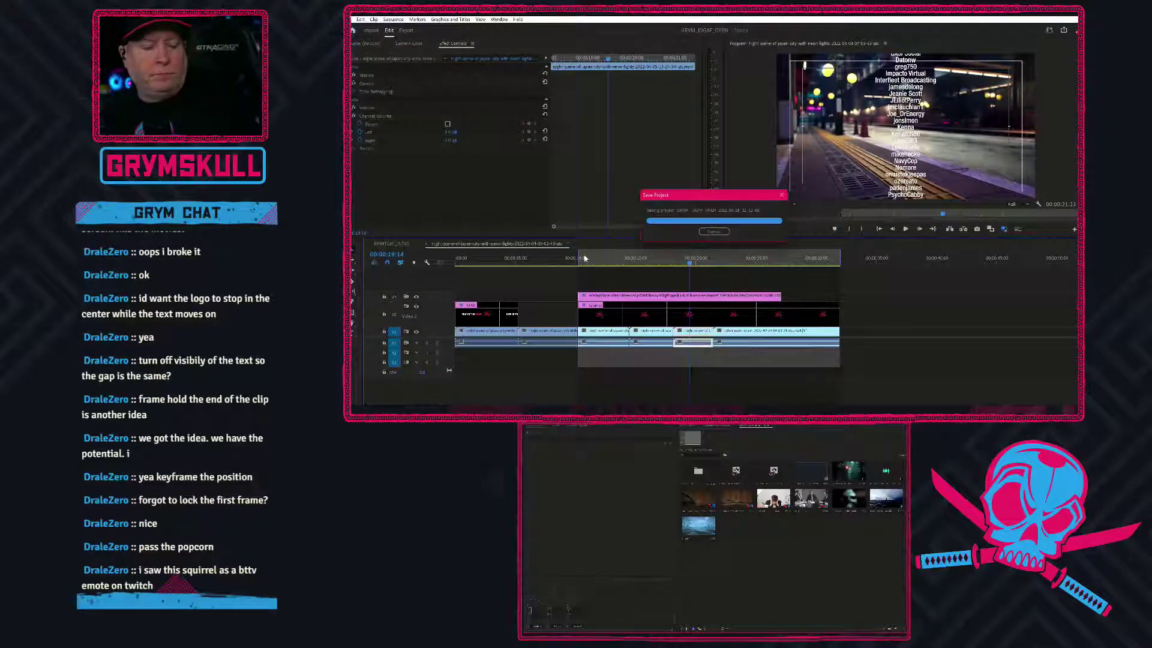